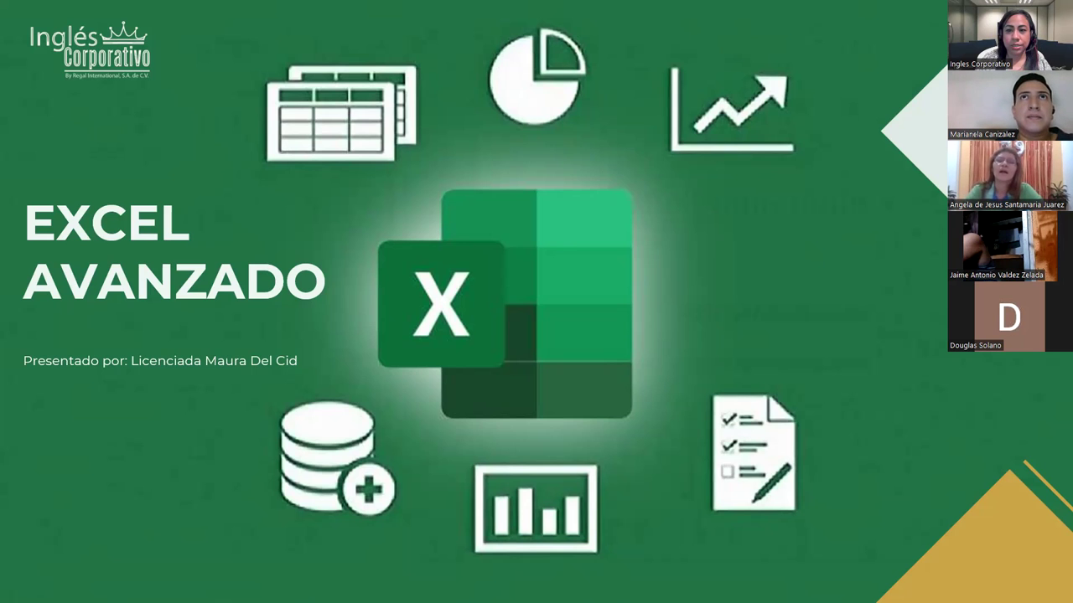
Step: Advance the slideshow past the Sesión 12 title slide to the AGENDA slide
key("Right")
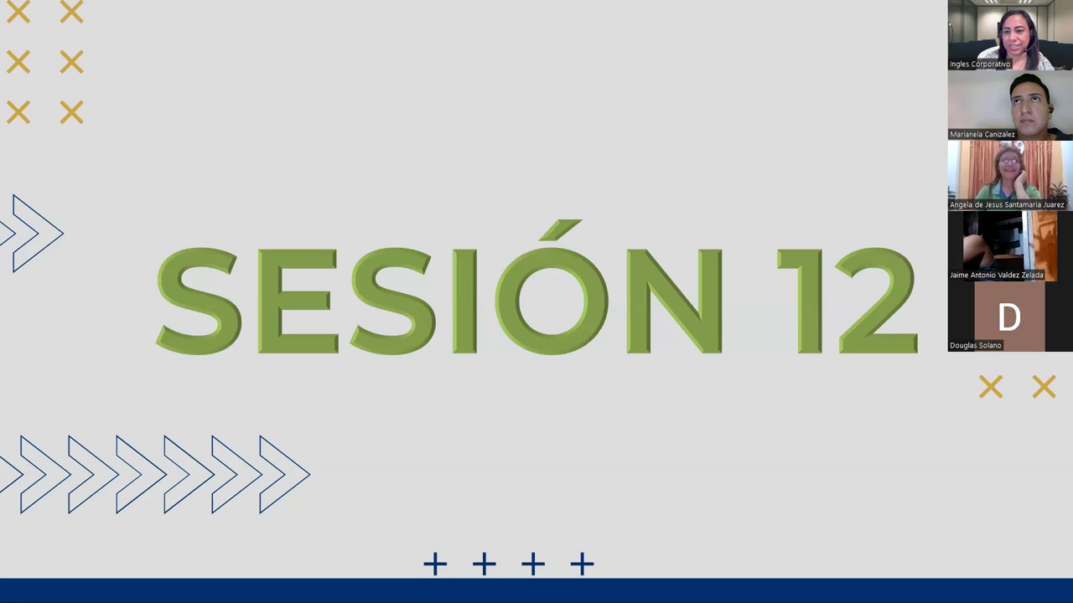
key("Right")
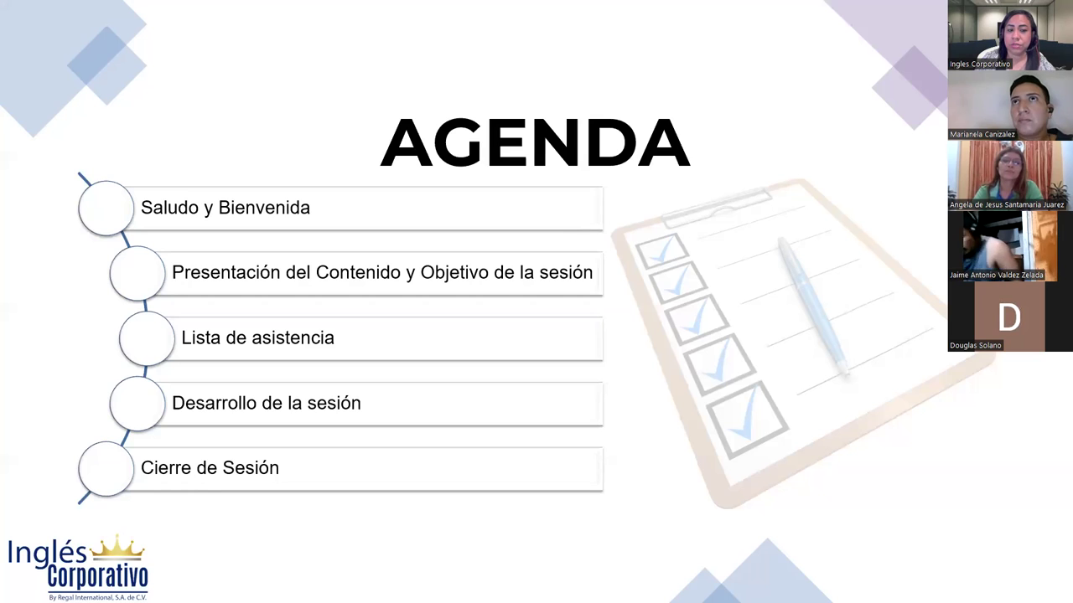
Step: Advance through the session content and objective slides to the SOLVER definition slide
key("Right")
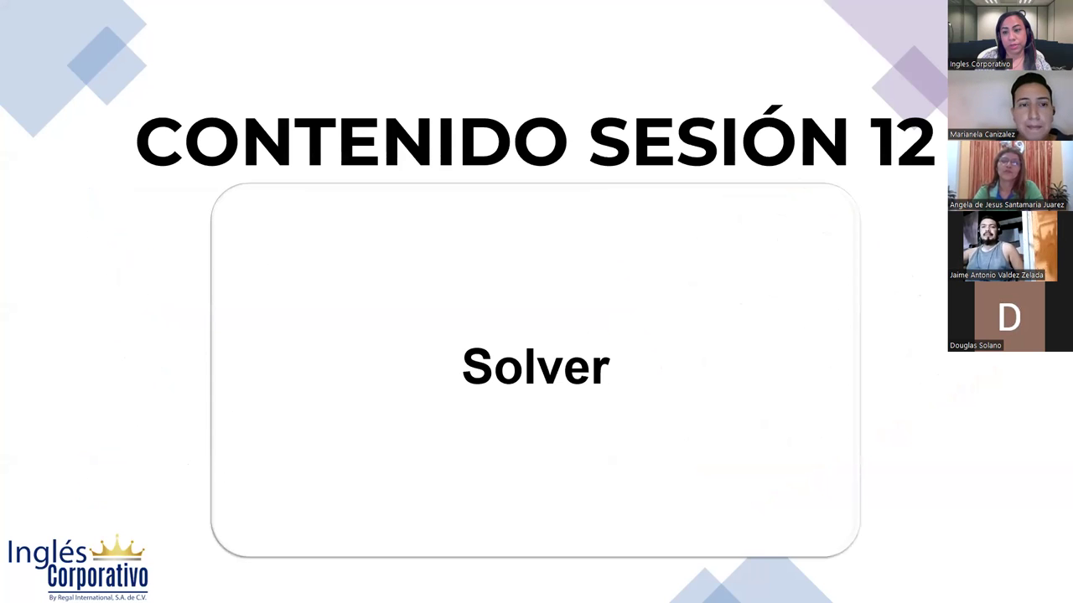
key("Right")
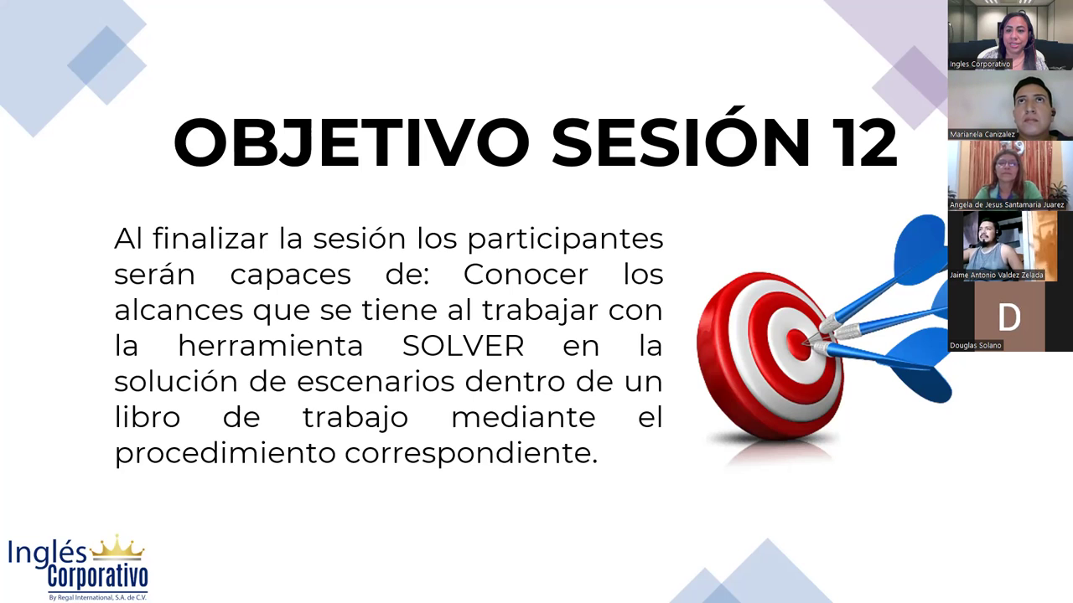
key("Right")
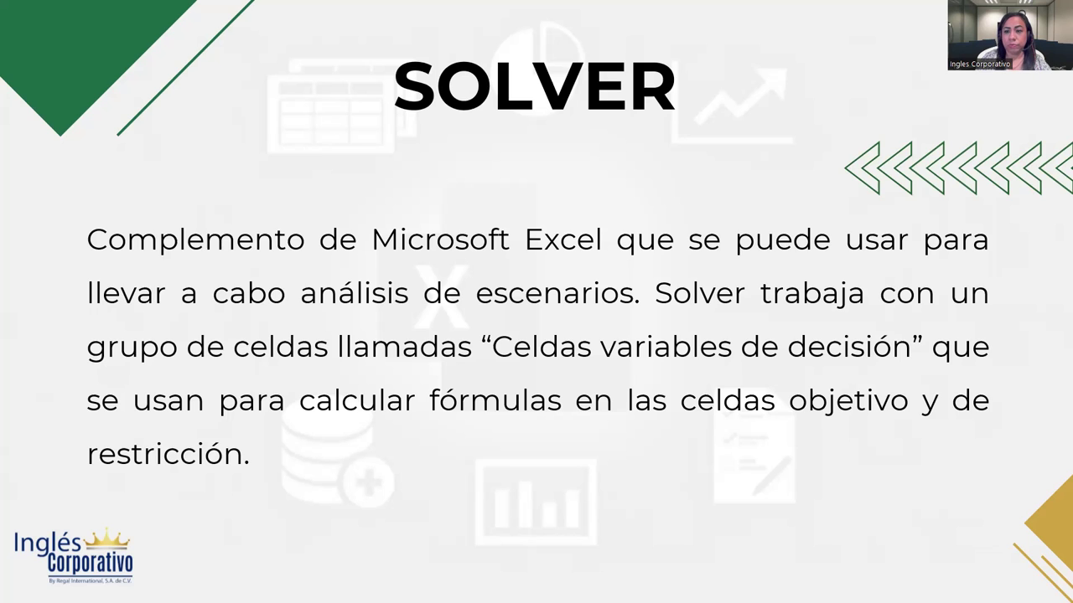
Step: Advance past the ACTIVAR SOLVER slide to the RESTRICCIONES SOLVER slide
key("Right")
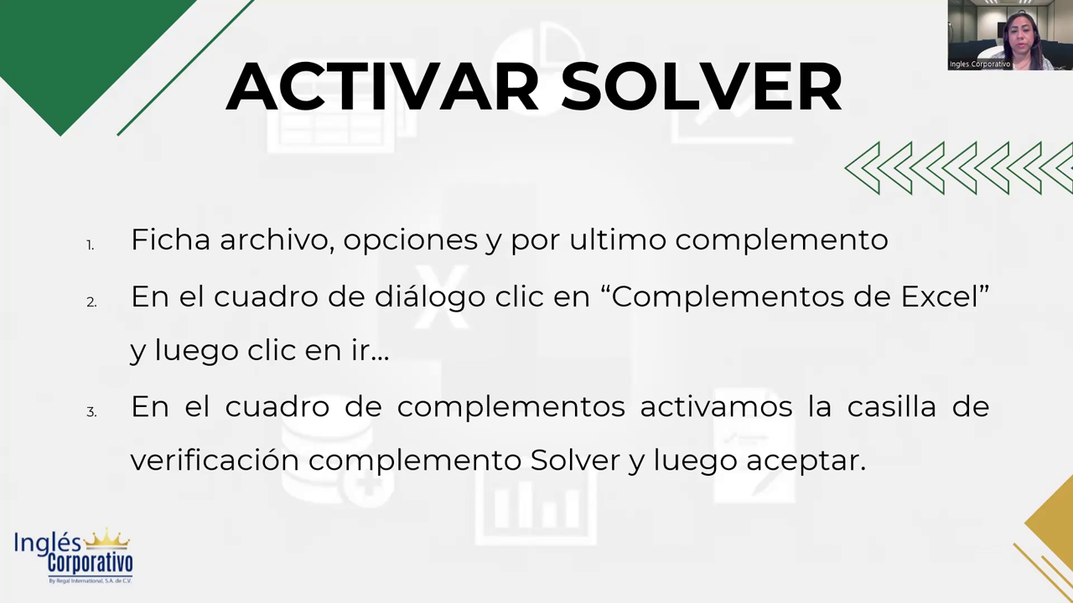
key("Right")
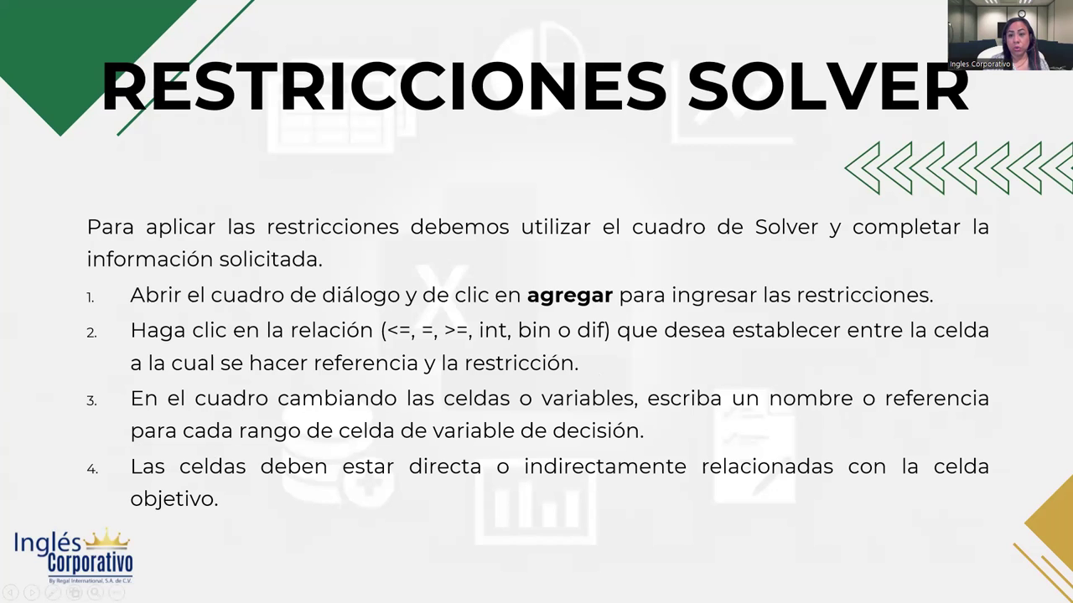
Step: Advance to the DESARROLLO slide that introduces the Excel example
key("Right")
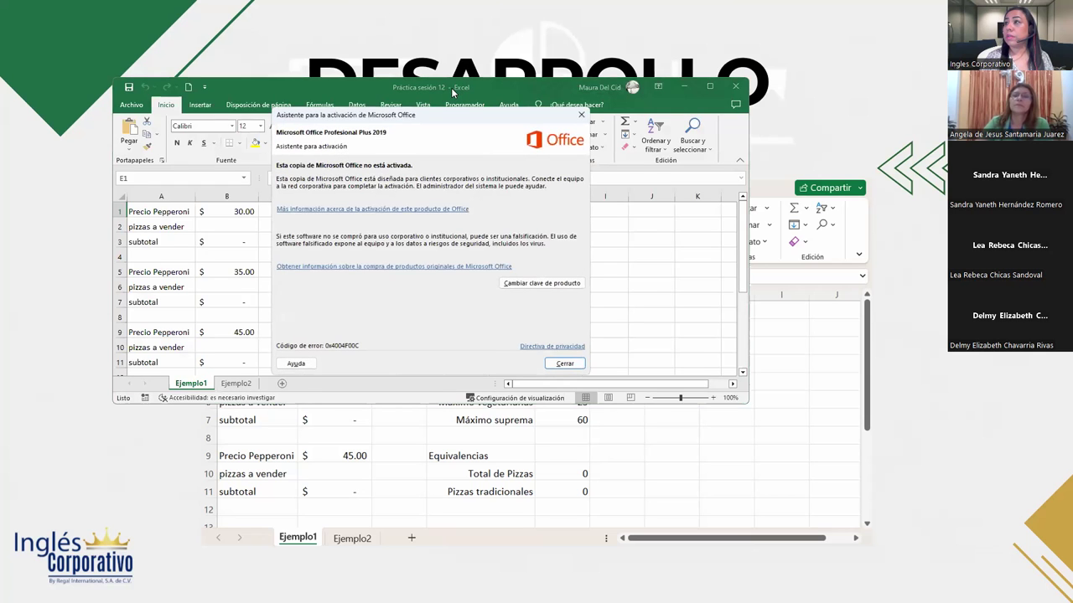
Step: Close the activation notice, zoom the sheet to 160%, and open the Archivo start page
left_click(565, 363)
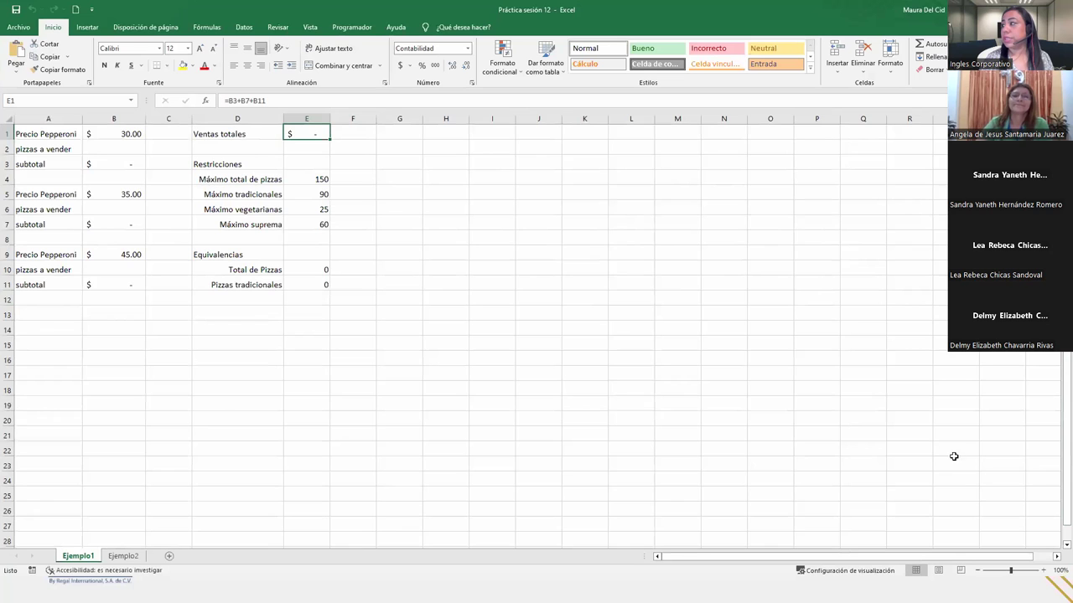
left_click(1043, 571)
left_click(1043, 570)
left_click(1044, 570)
left_click(1043, 571)
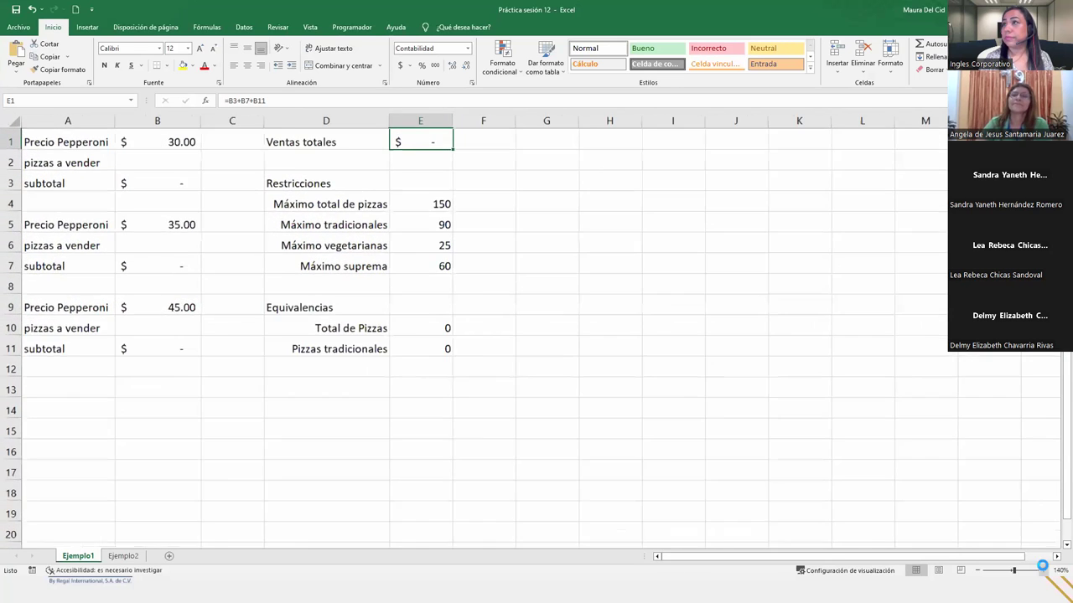
left_click(1043, 570)
left_click(1043, 571)
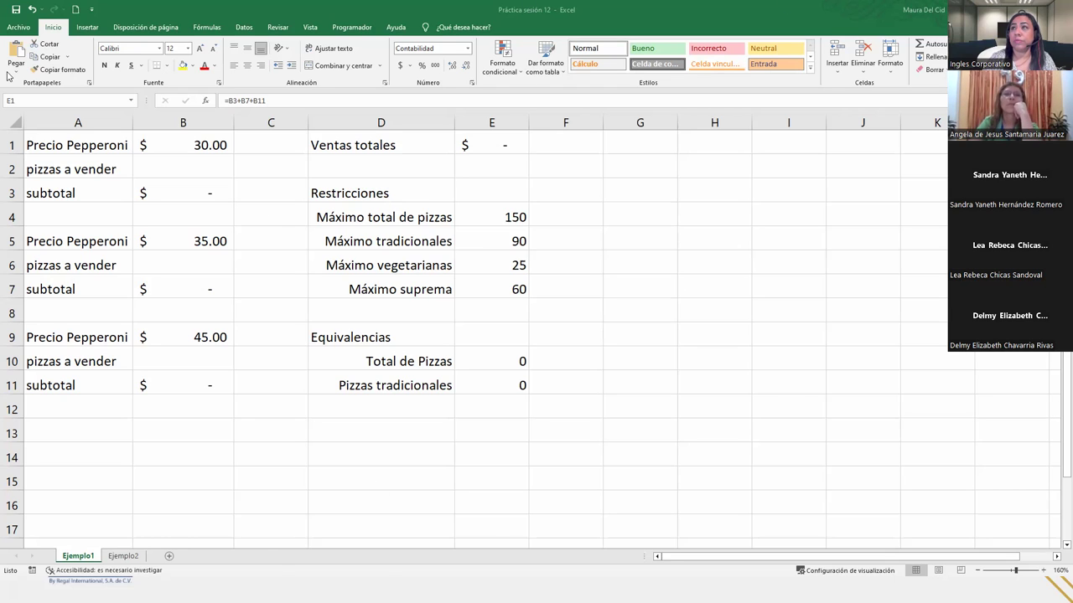
left_click(19, 27)
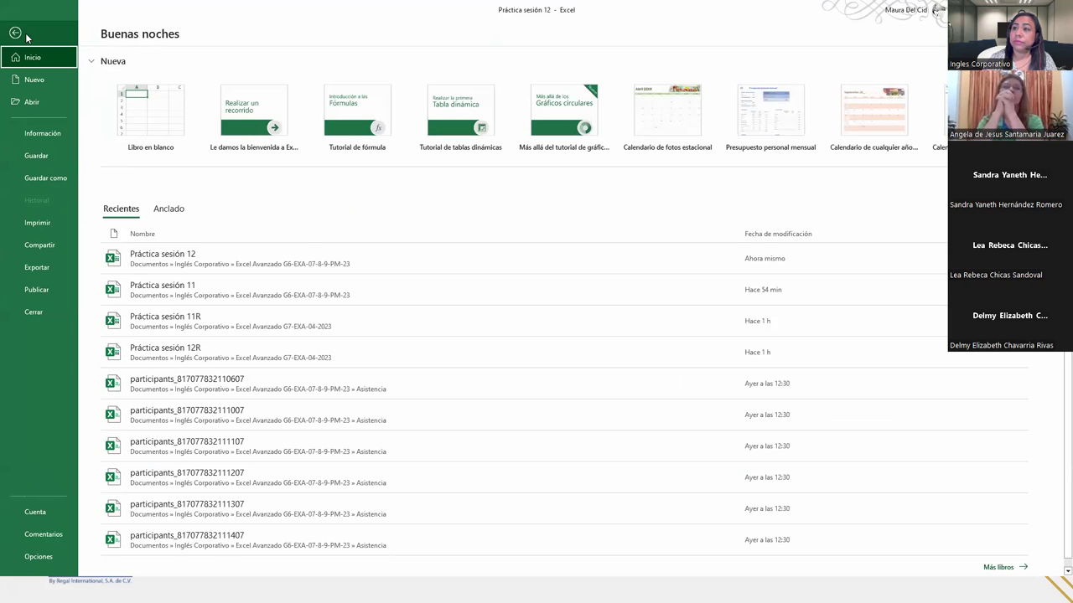
left_click(57, 566)
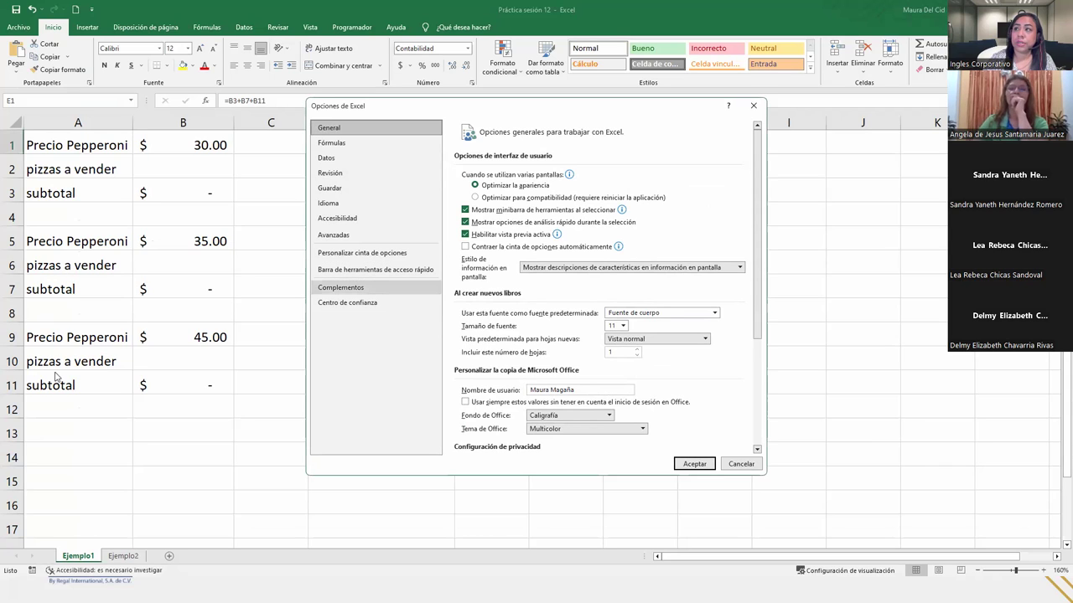
left_click(400, 290)
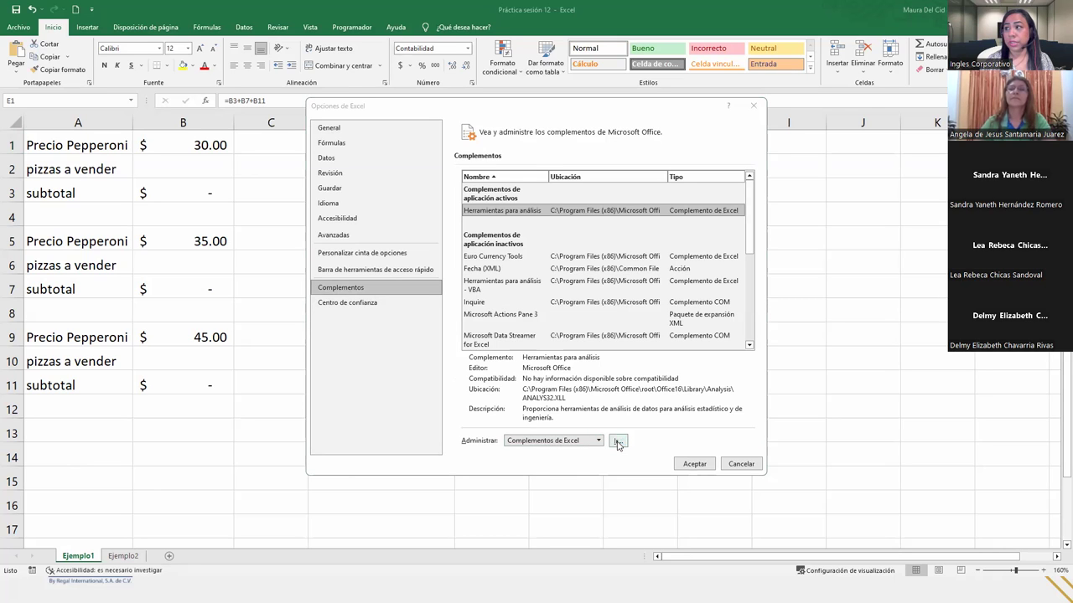
left_click(618, 442)
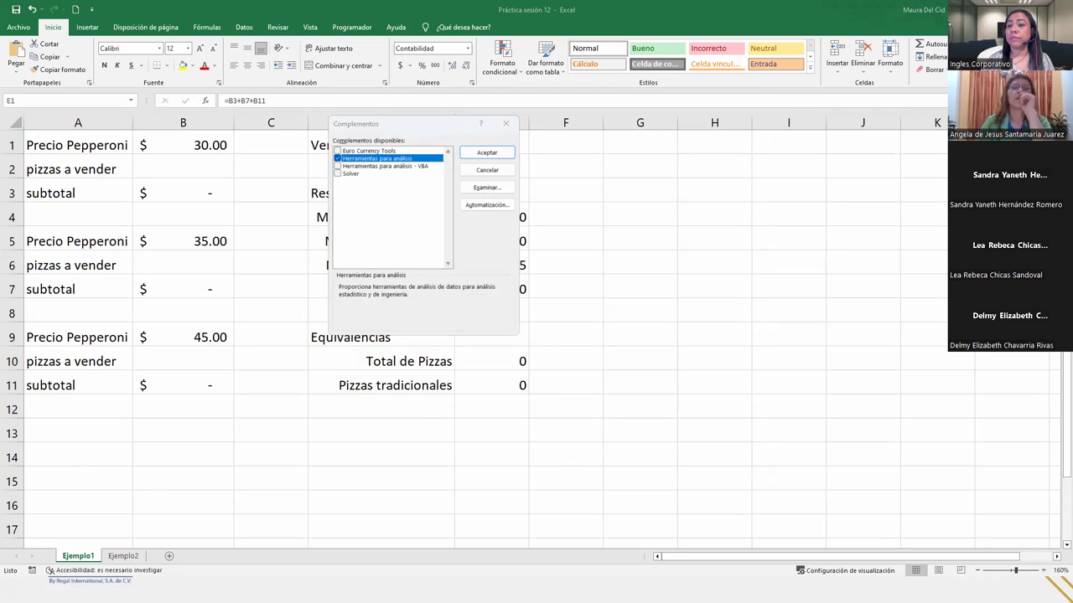
left_click(337, 173)
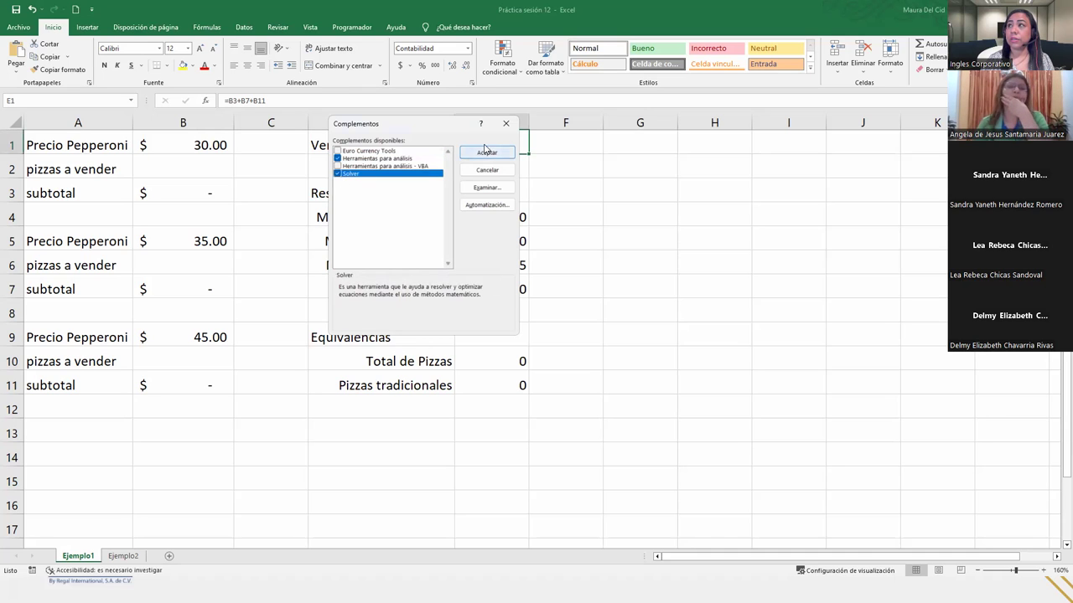
left_click(505, 123)
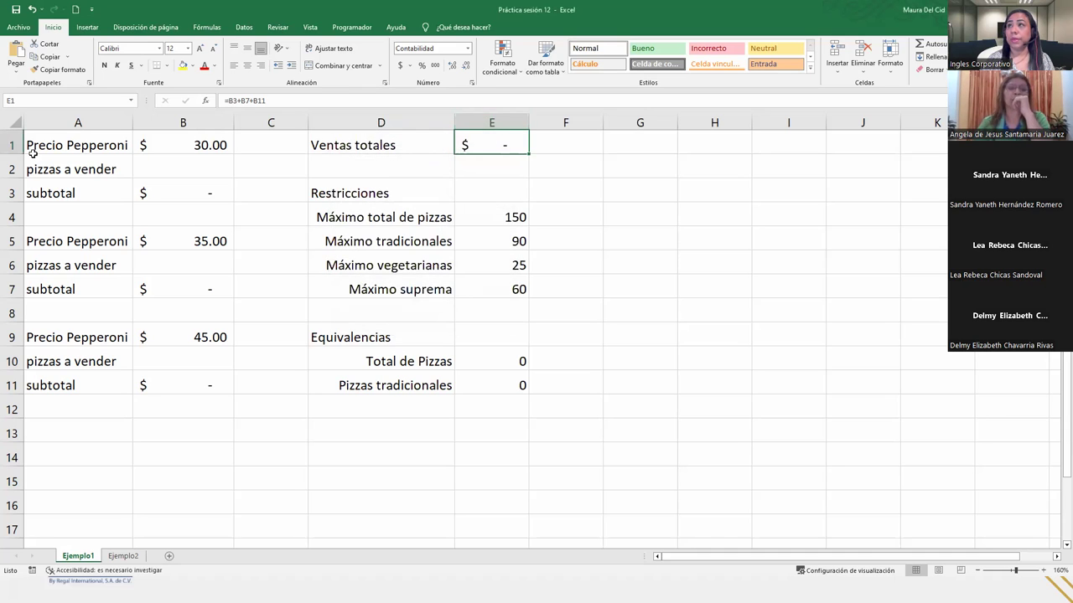
Step: Go through Opciones > Complementos > Ir... and tick Solver in the Complementos dialog
left_click(18, 28)
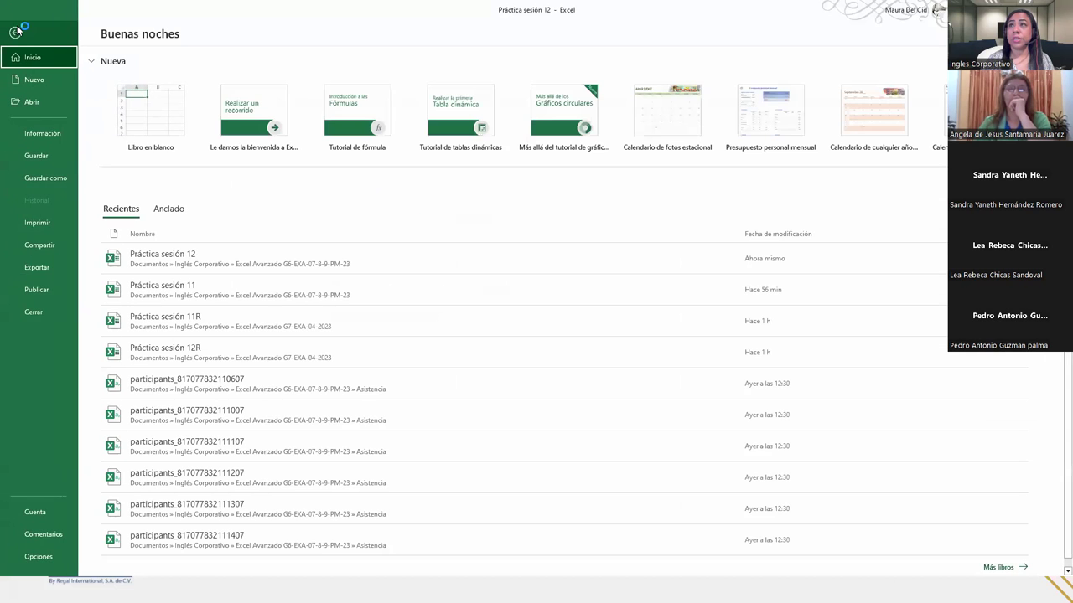
left_click(23, 556)
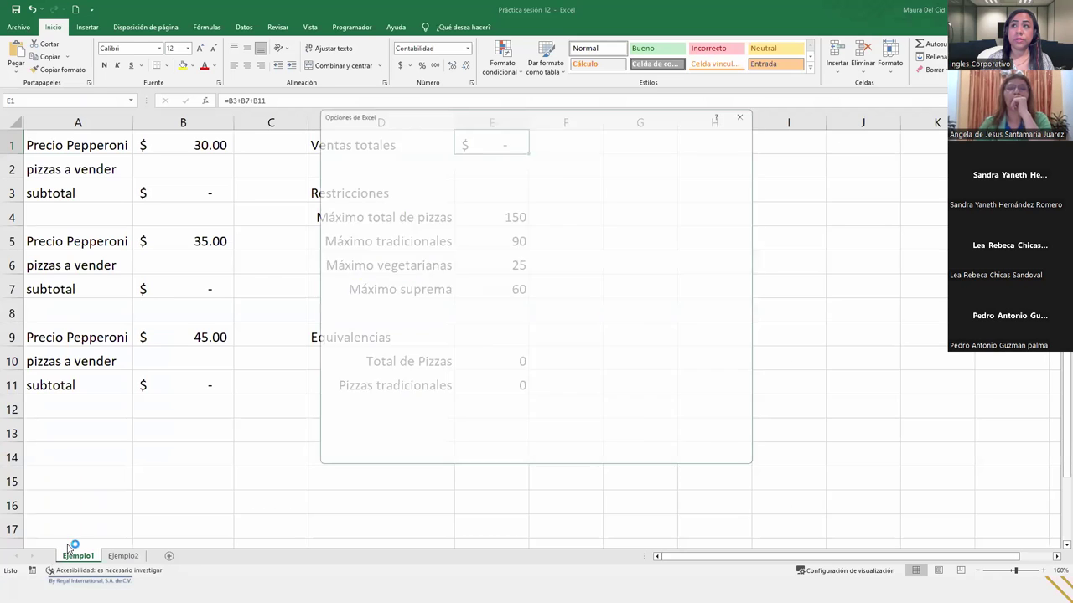
left_click(375, 287)
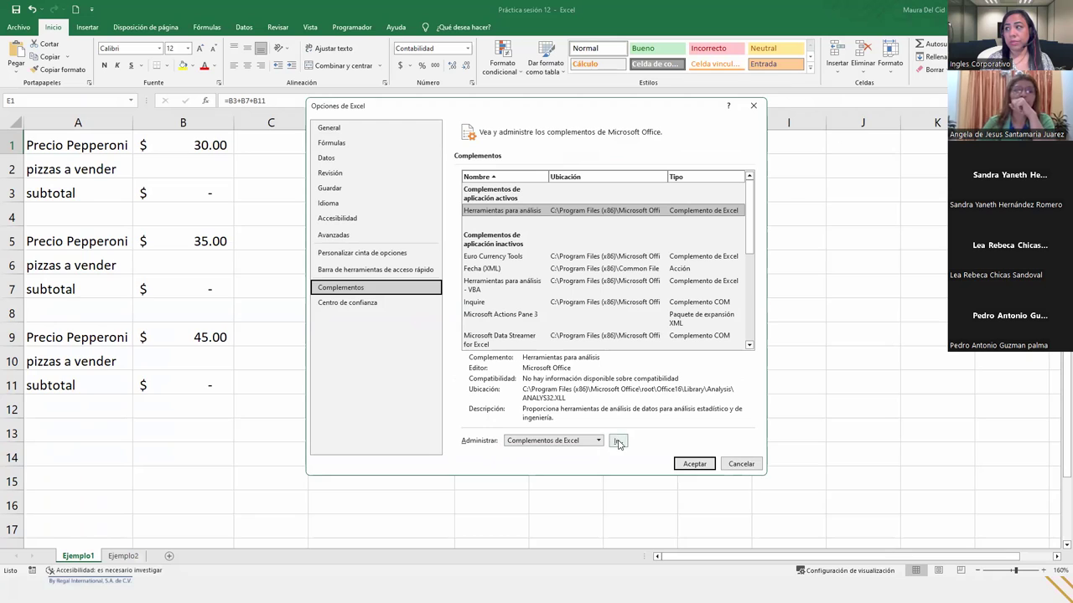
left_click(617, 441)
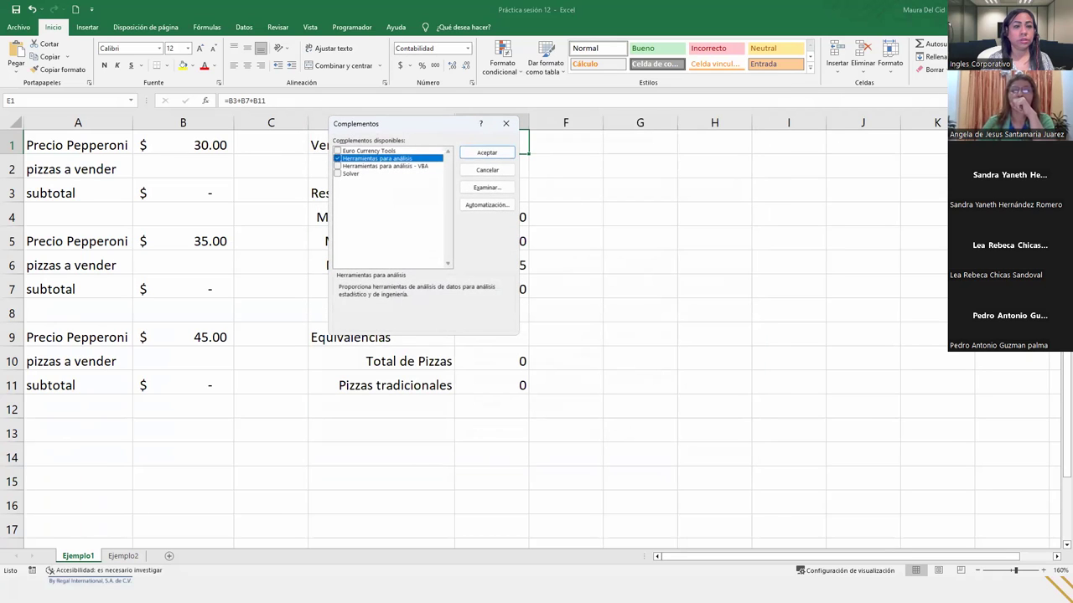
key("Return")
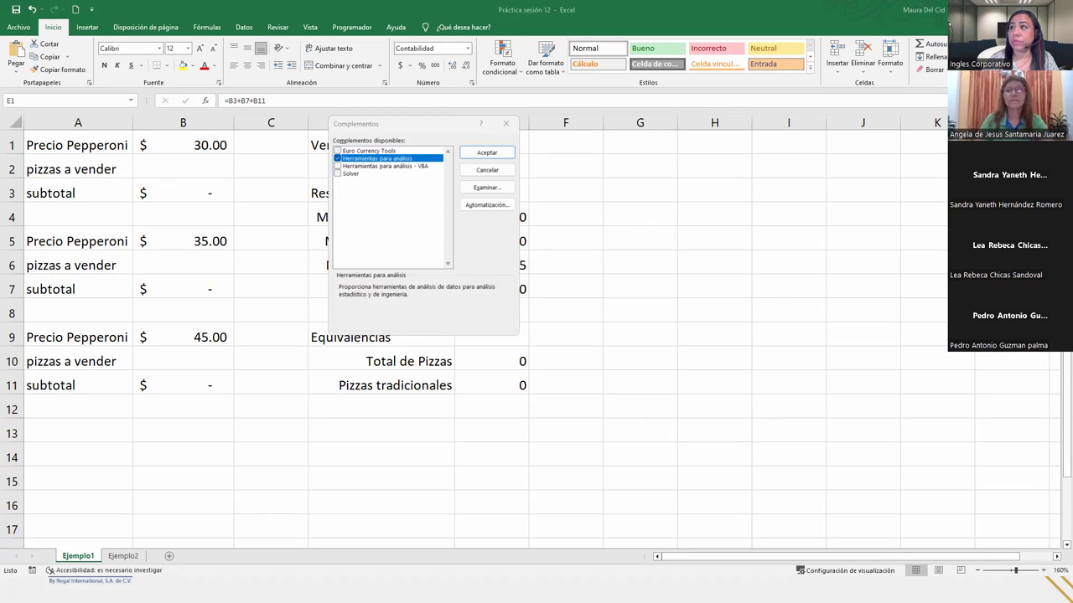
left_click(337, 173)
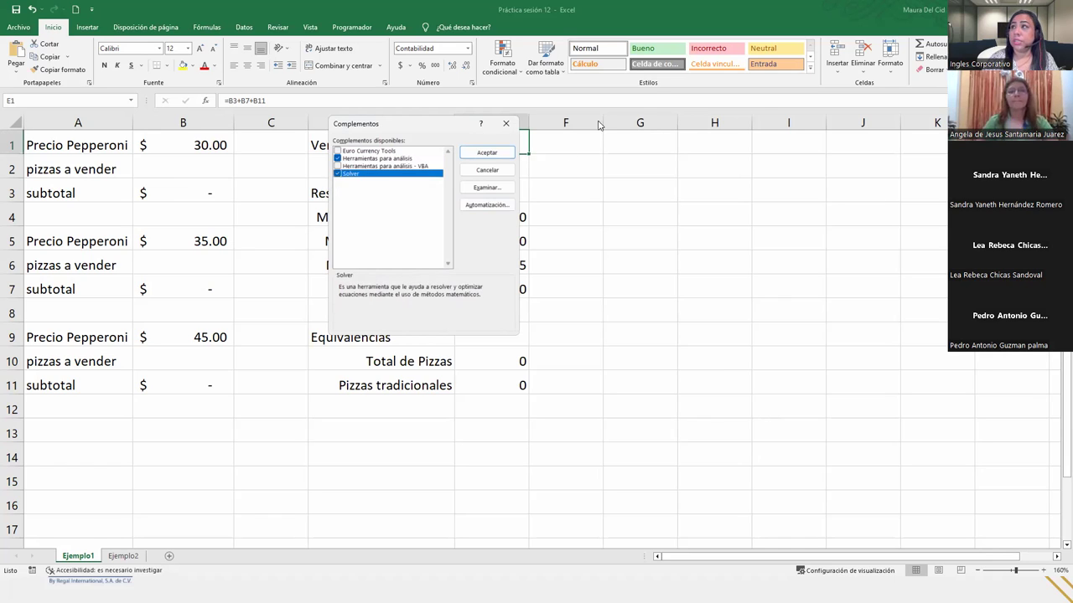
Step: Confirm loading the Solver add-in and switch to the Datos ribbon
left_click(495, 161)
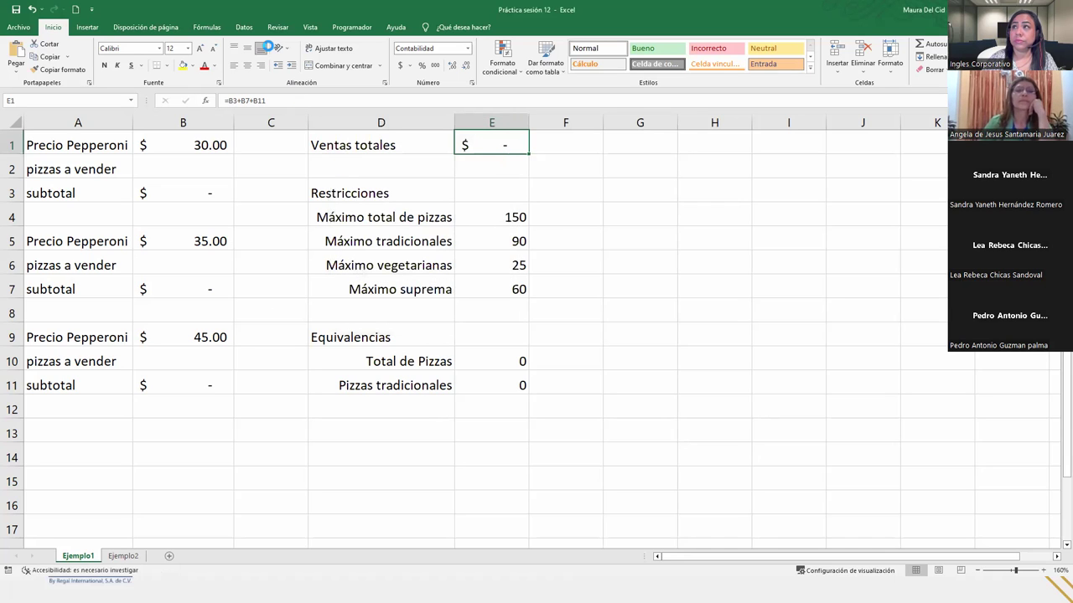
left_click(244, 27)
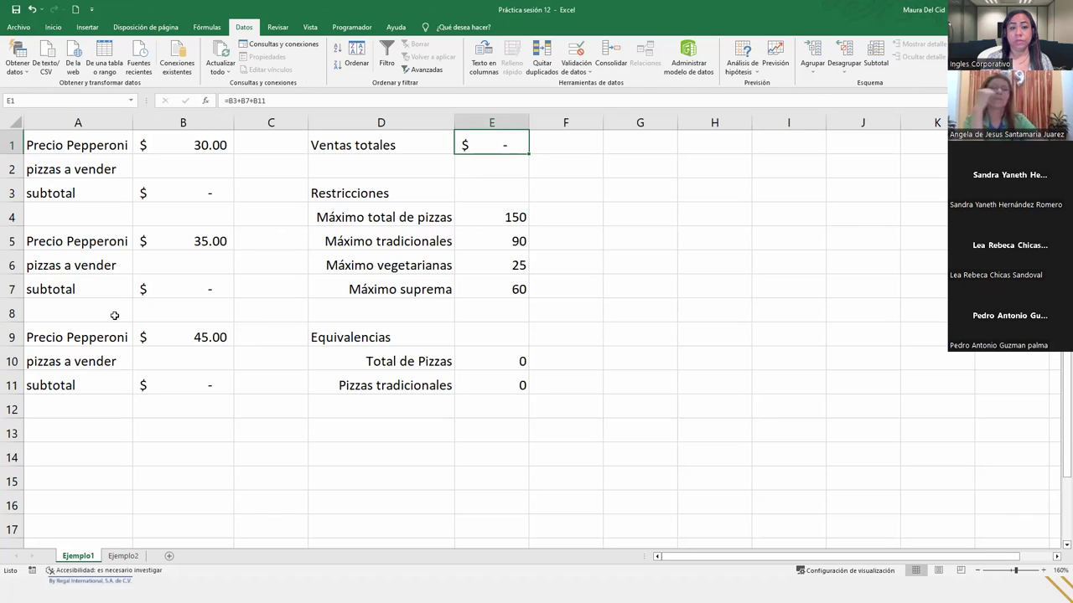
left_click(186, 145)
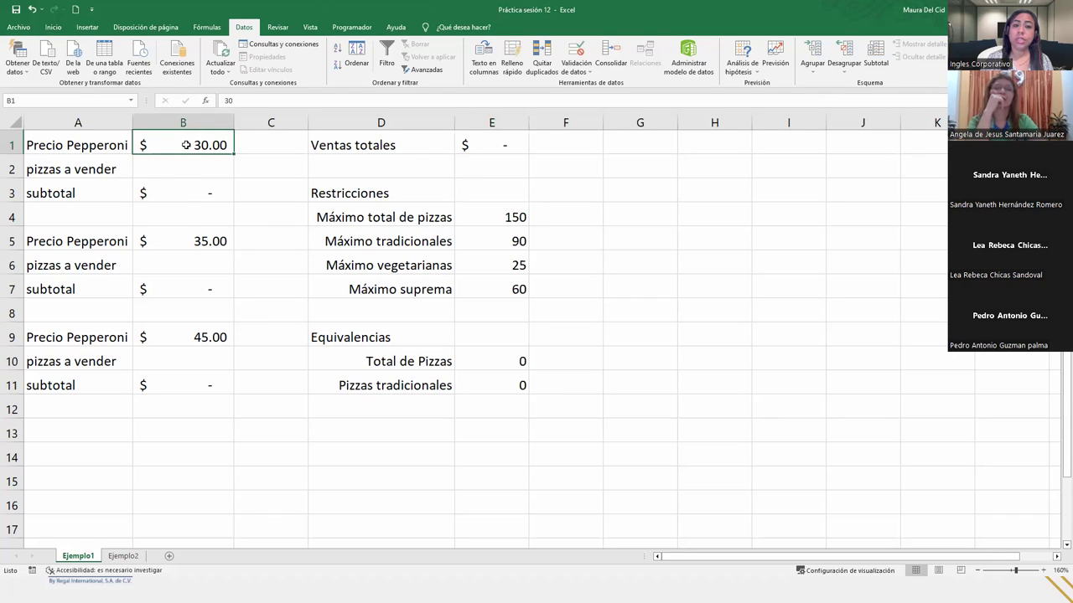
left_click(186, 248)
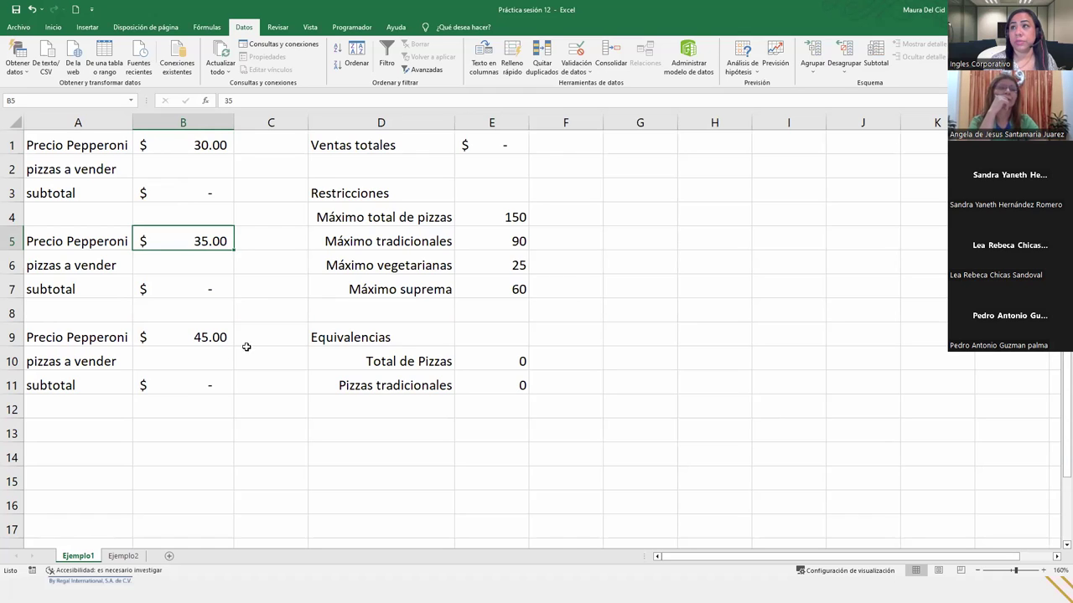
left_click(211, 331)
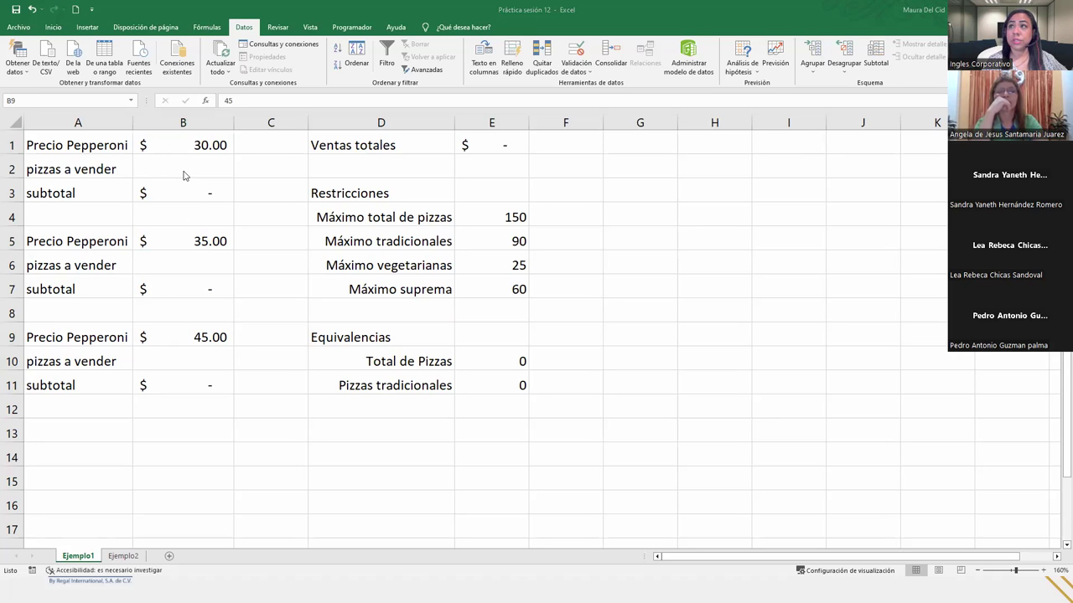
left_click(183, 170)
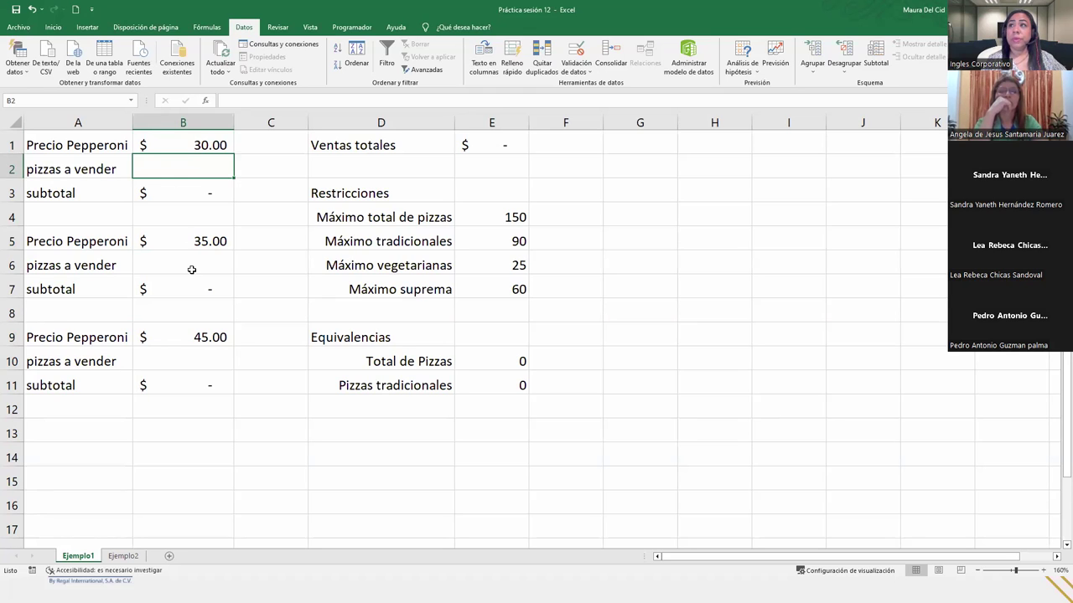
Step: Change A5 to 'Precio Vegetariana' and widen column A to fit
left_click(99, 241)
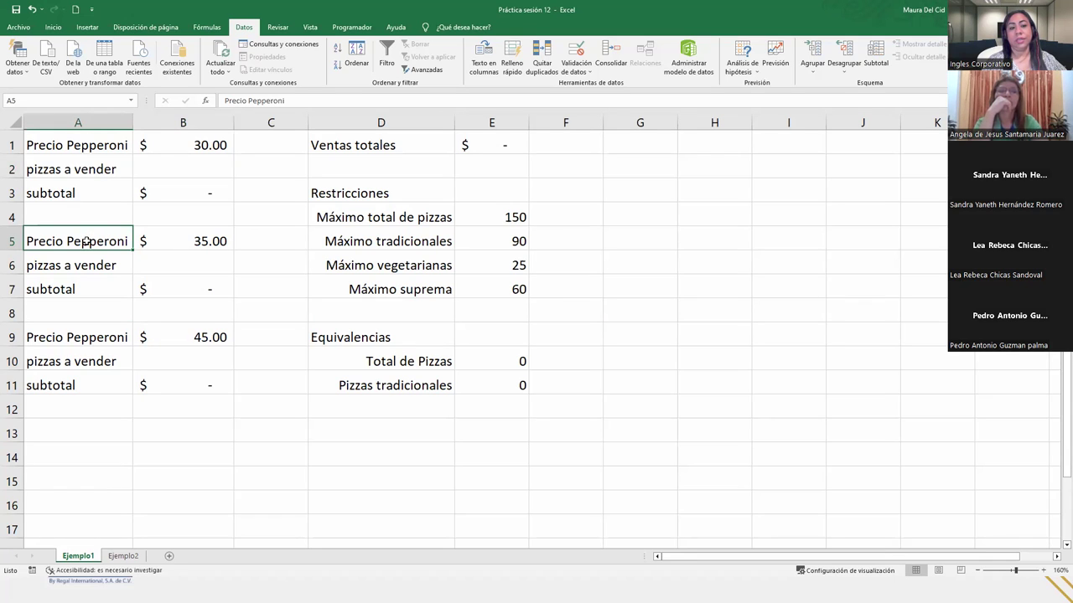
double_click(87, 242)
double_click(87, 242)
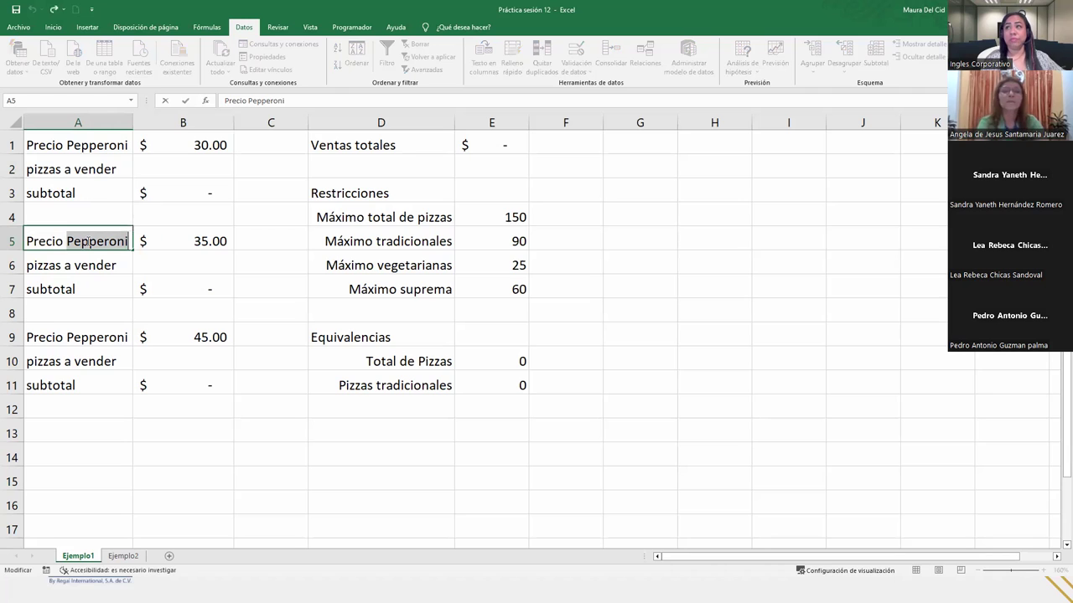
type("Vegetariana")
key("Return")
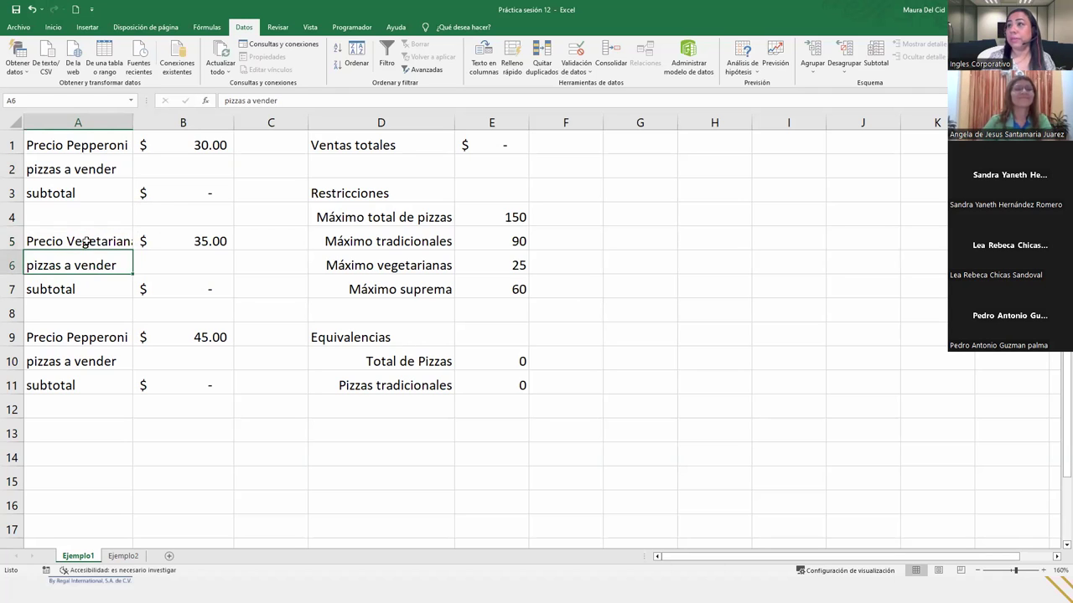
left_click_drag(133, 119, 150, 119)
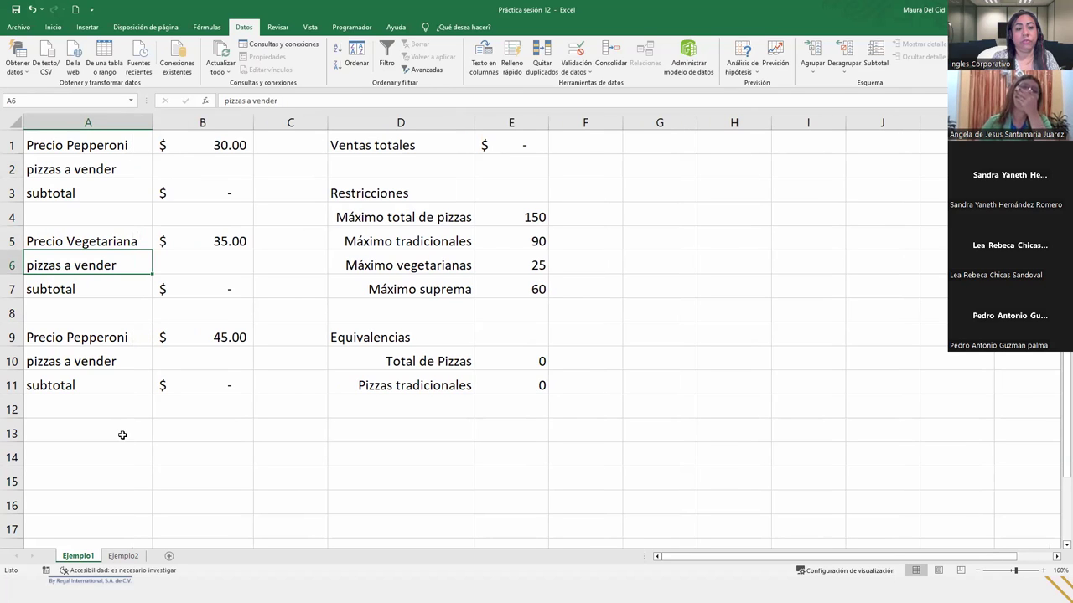
Step: Change A9 from 'Precio Pepperoni' to 'Precio Suprema'
left_click(97, 335)
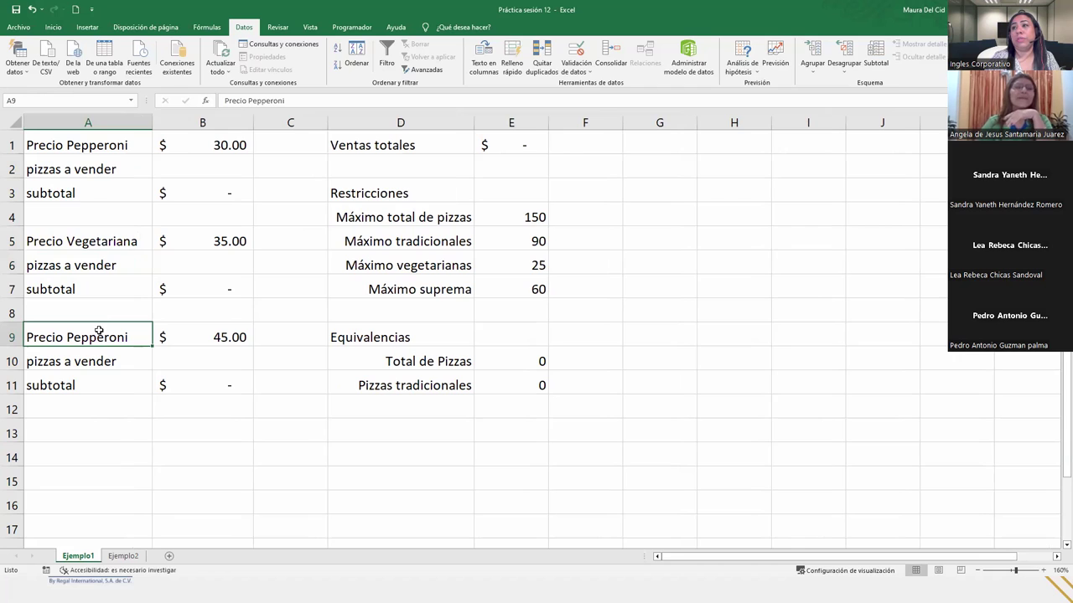
double_click(99, 335)
double_click(98, 335)
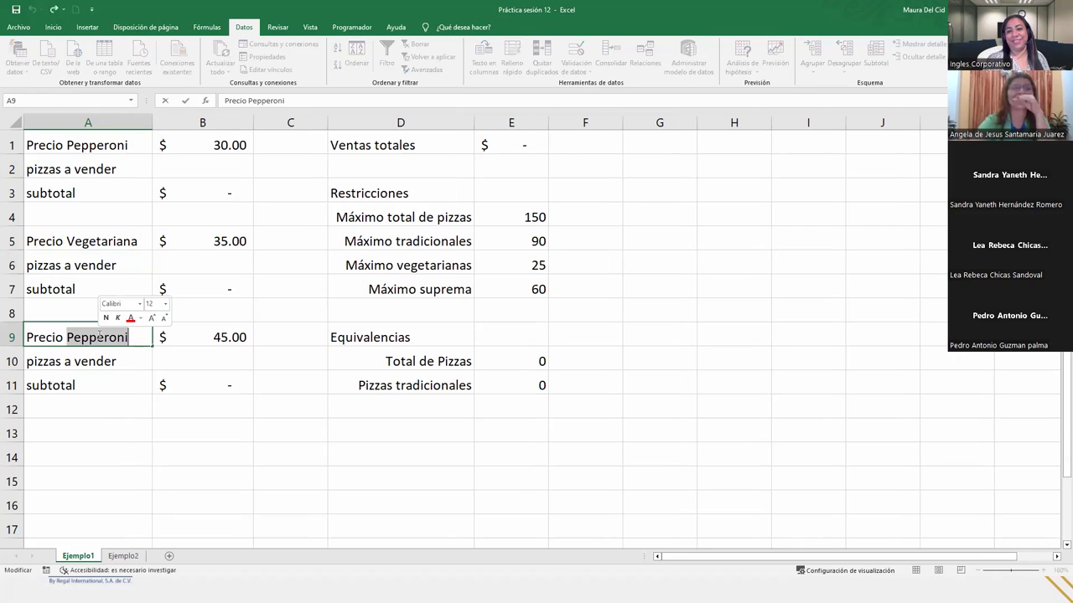
type("Suprema")
key("Return")
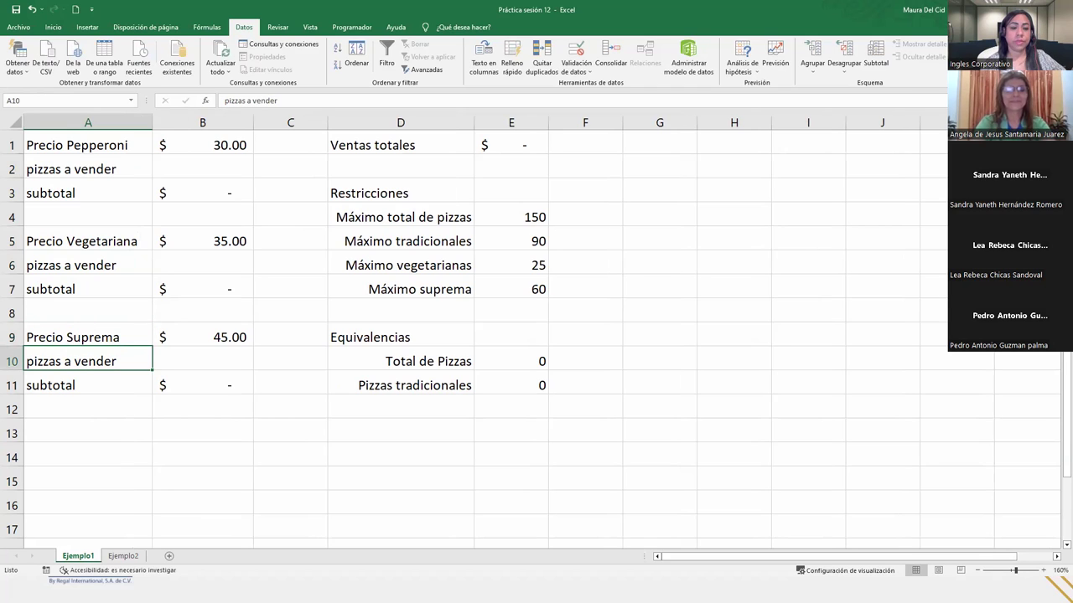
left_click(90, 244)
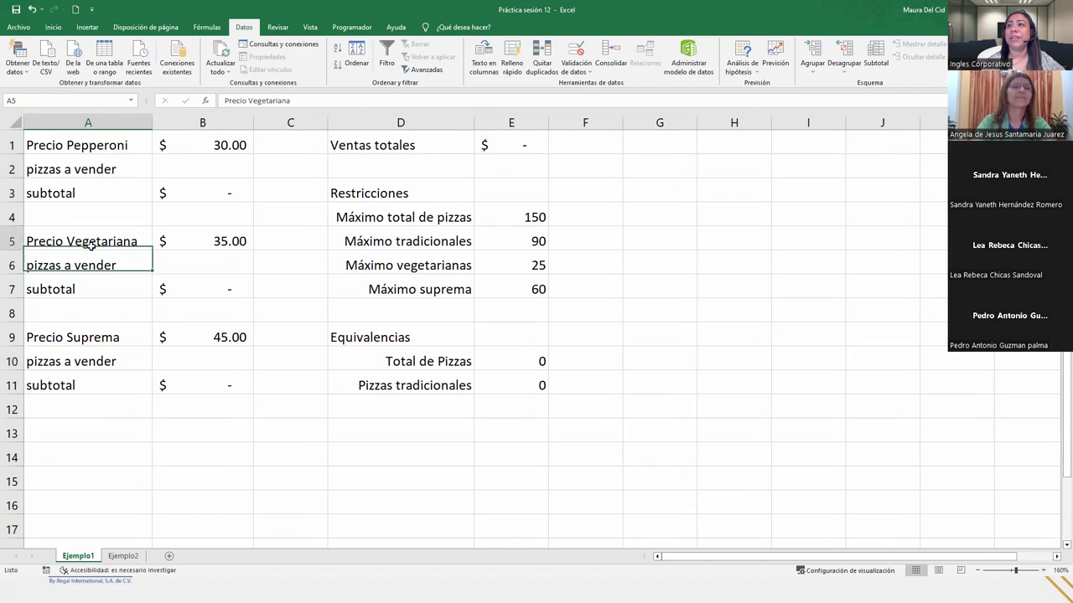
left_click(112, 336)
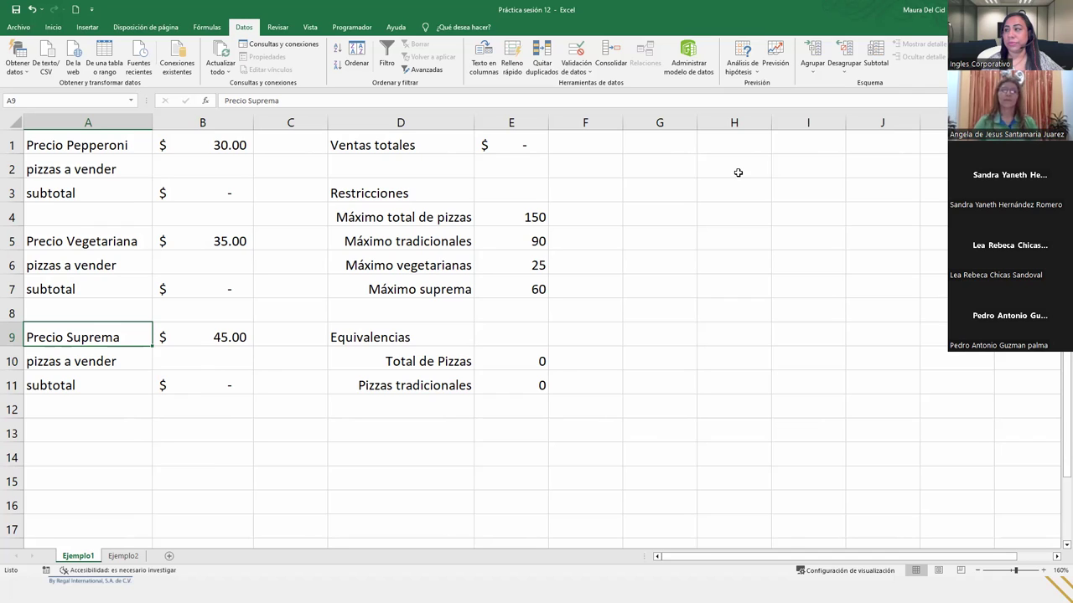
left_click(519, 211)
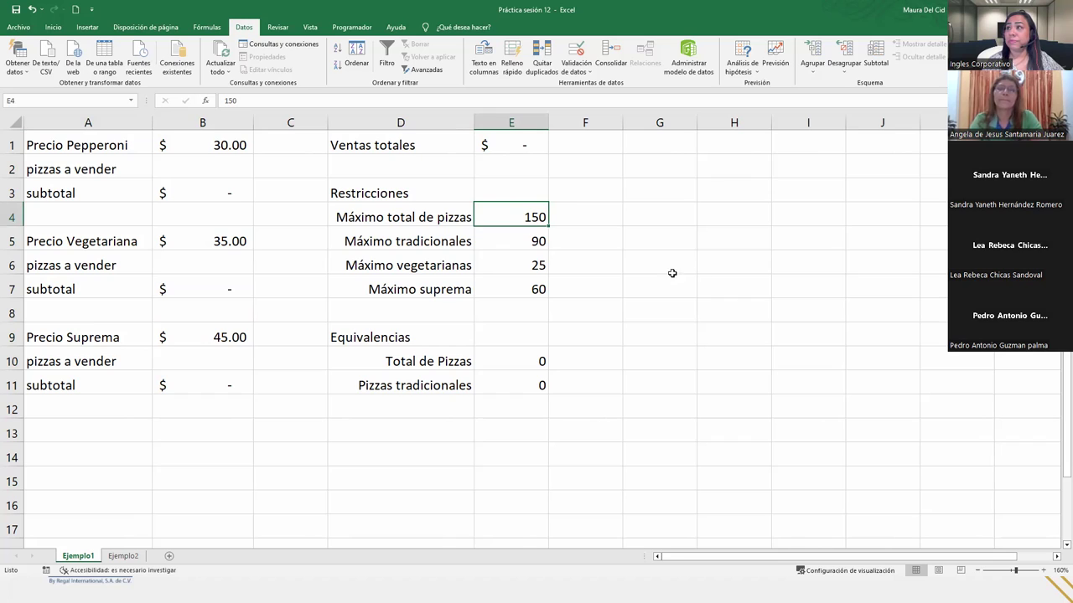
left_click(511, 244)
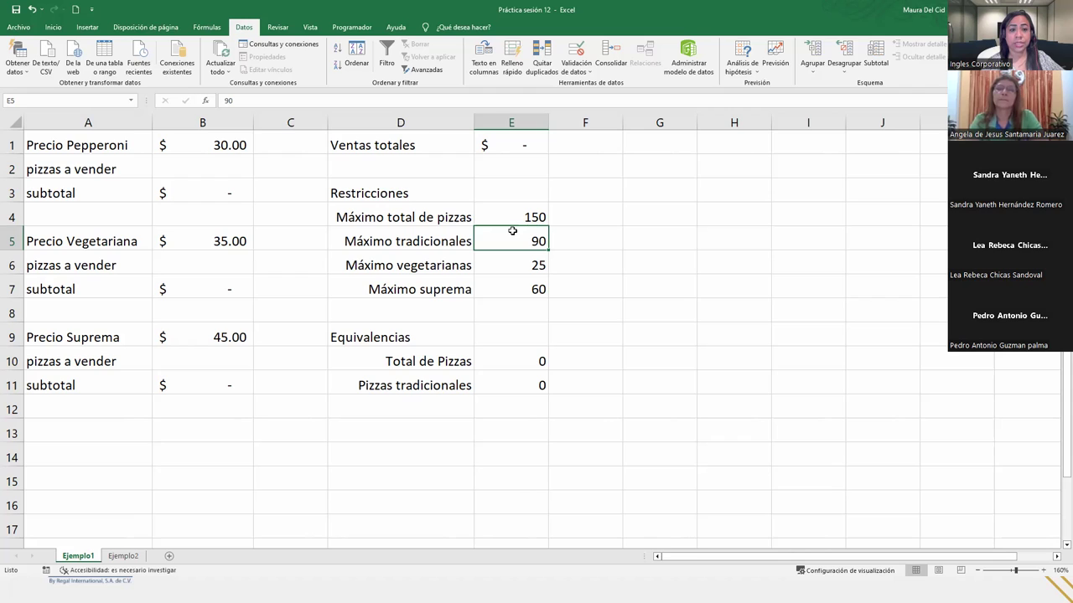
left_click(516, 264)
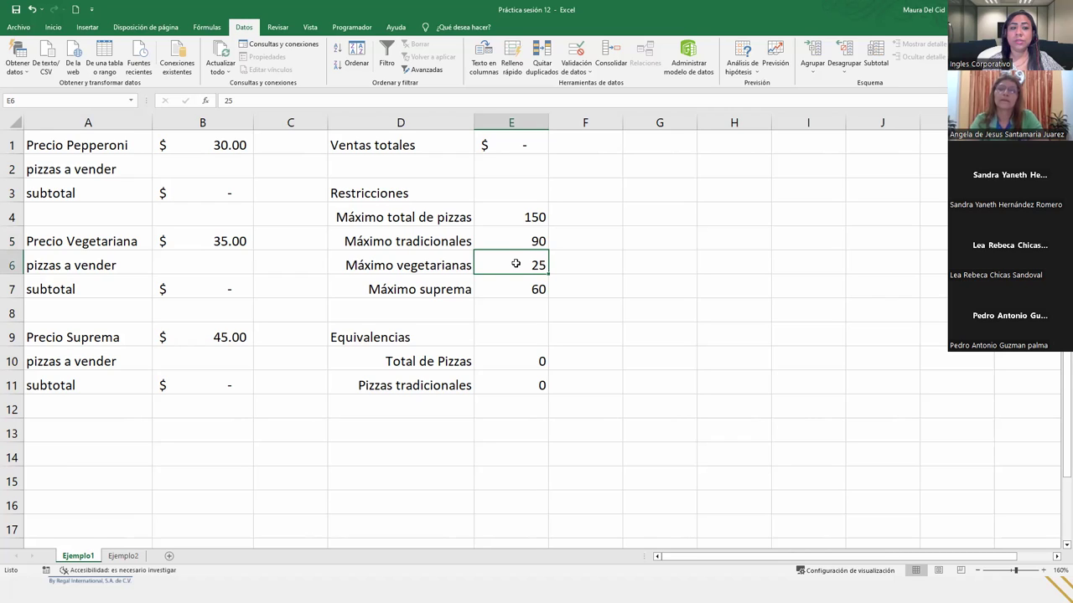
left_click(518, 284)
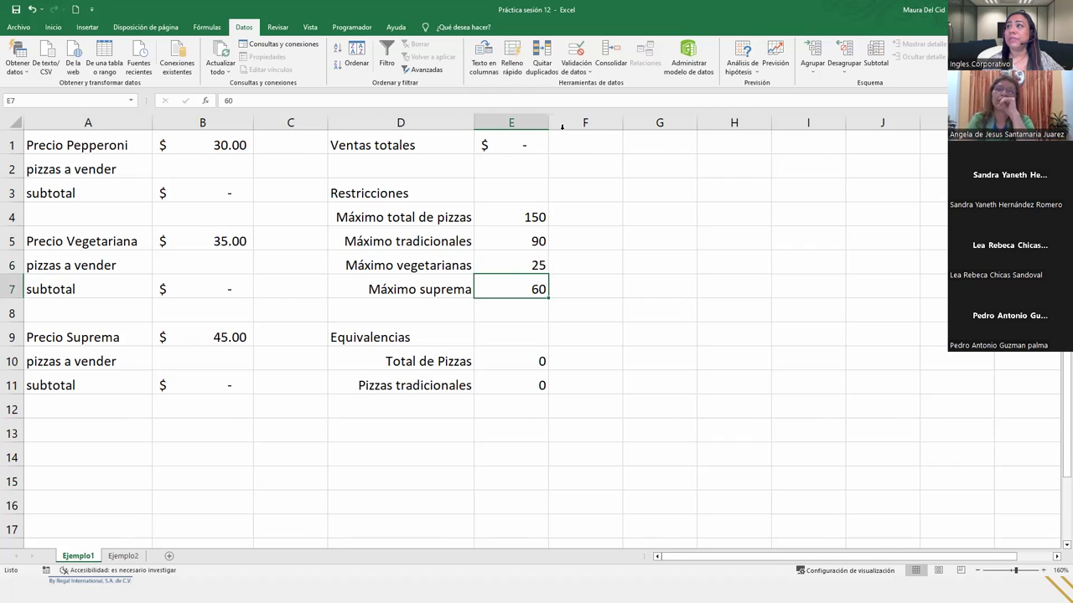
left_click(527, 142)
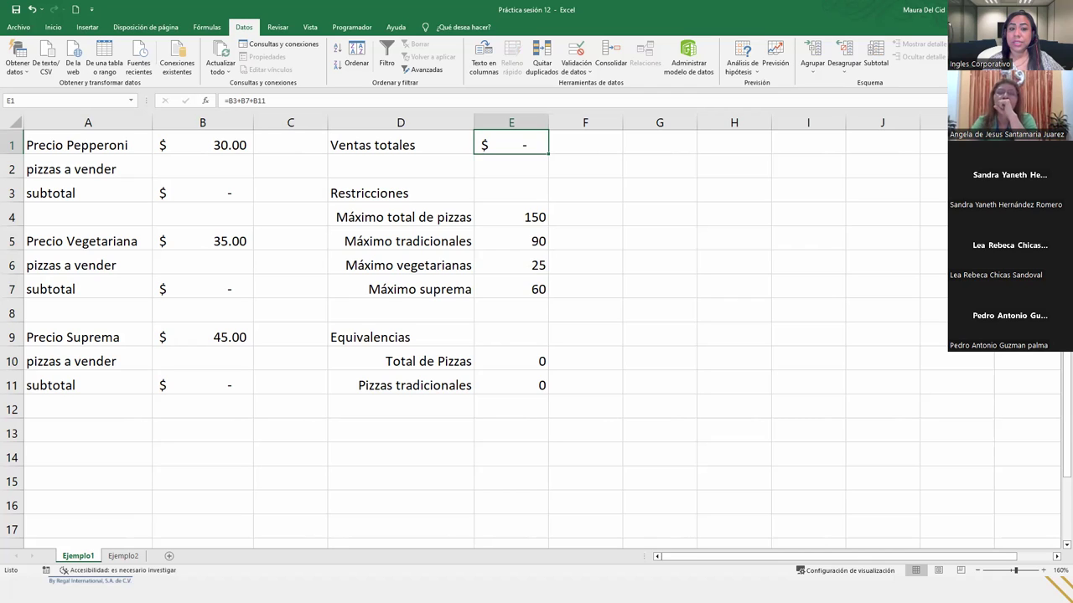
Step: Review the subtotal formulas in B3, B7 and B11 and the empty quantity cell B2
left_click(201, 189)
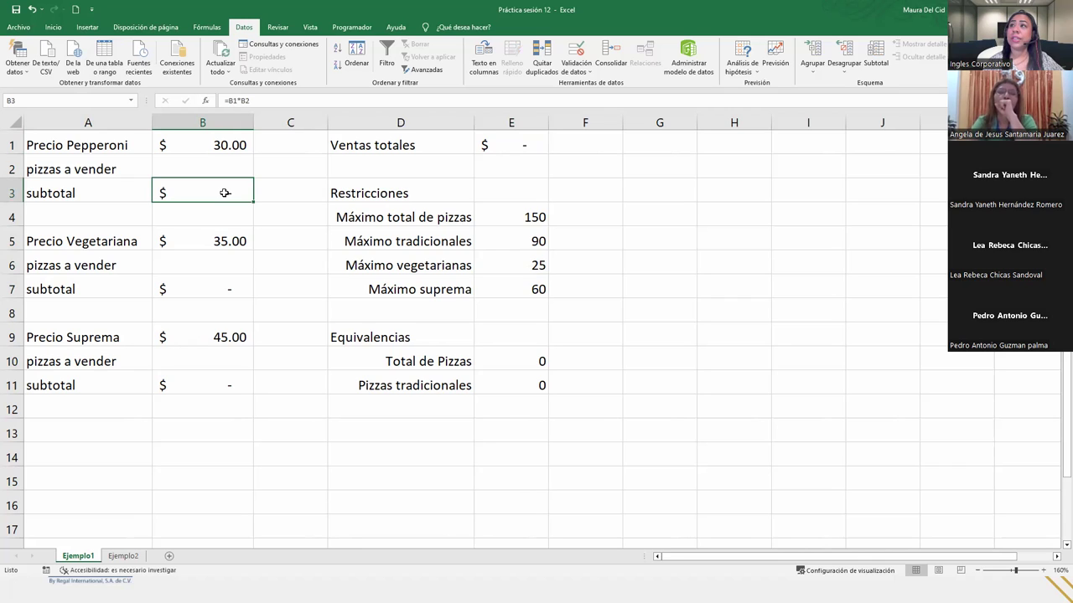
left_click(233, 280)
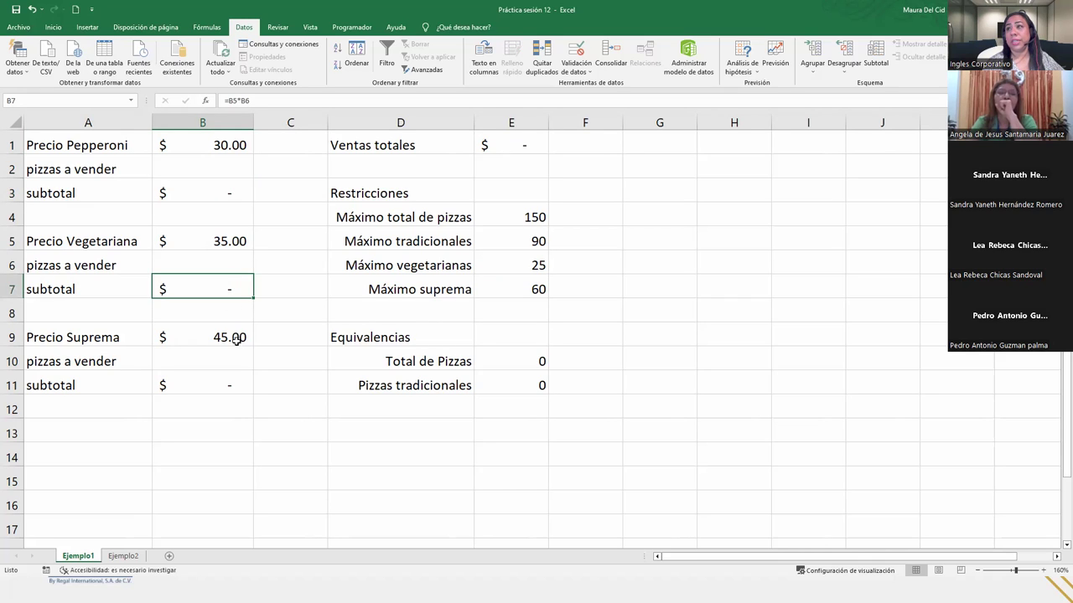
left_click(236, 378)
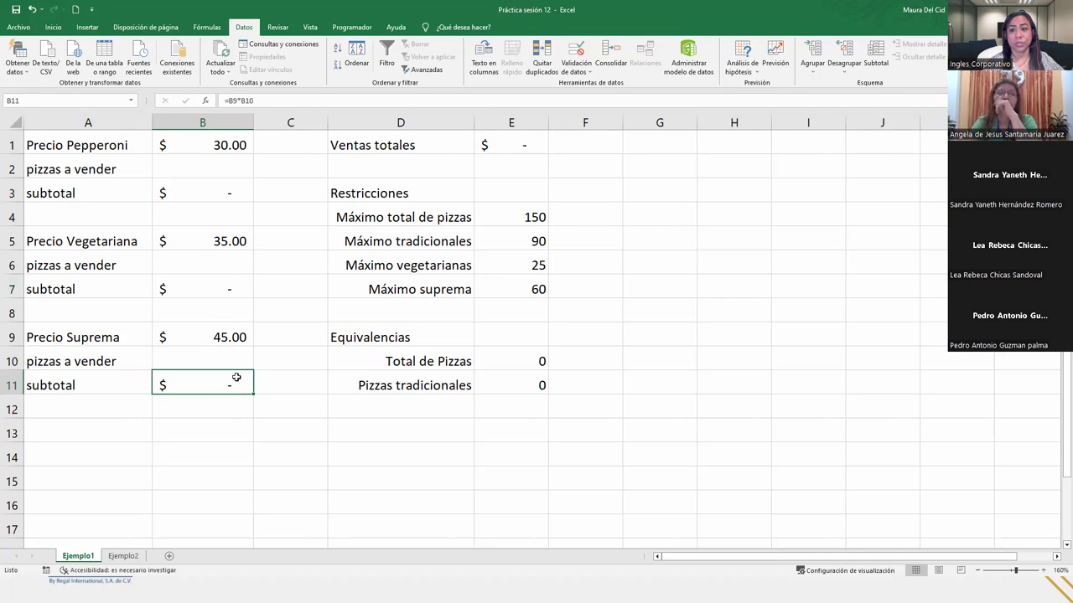
left_click(212, 161)
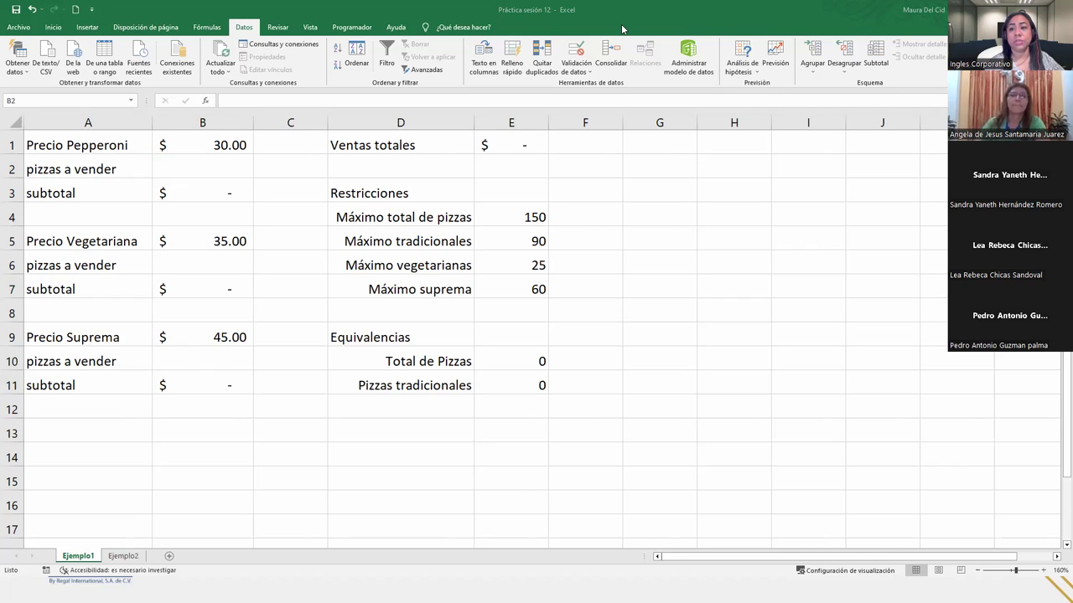
Step: Confirm E10 as =B2+B6+B10 and E11 as =B2+B6
left_click(540, 361)
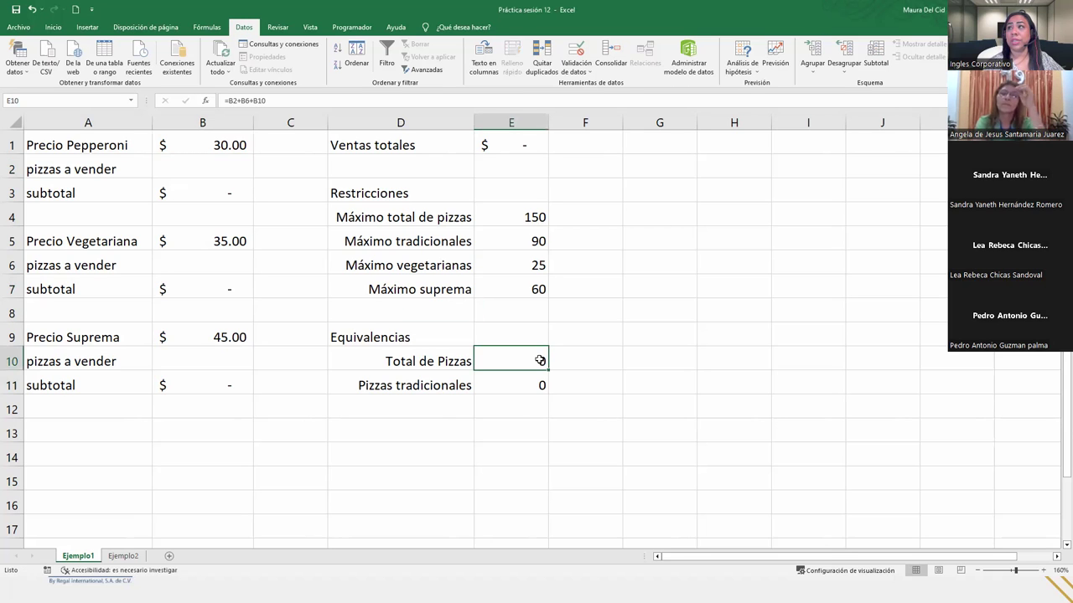
double_click(511, 356)
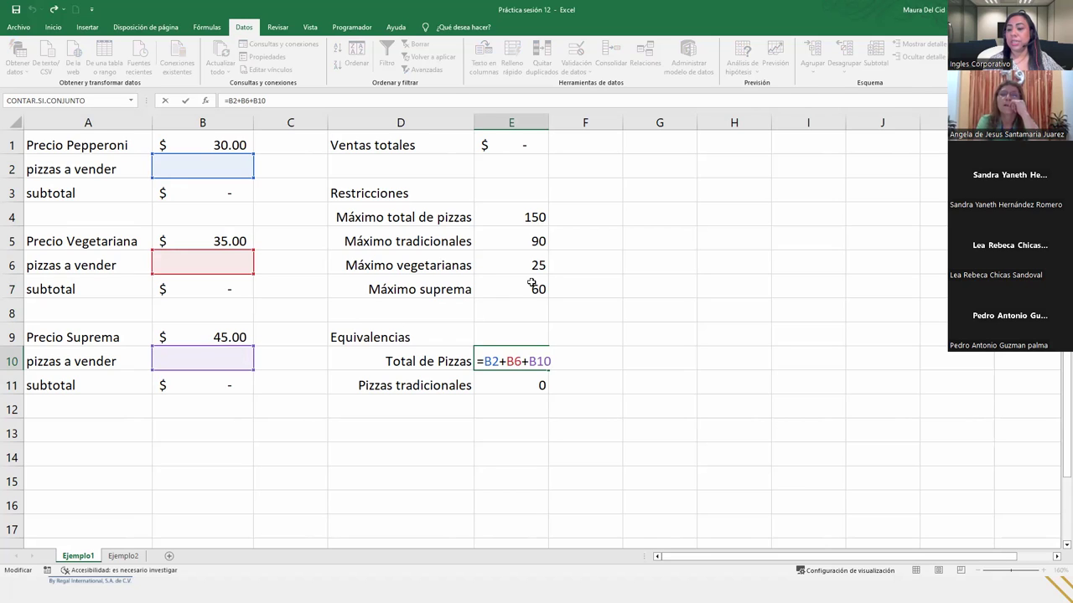
key("Return")
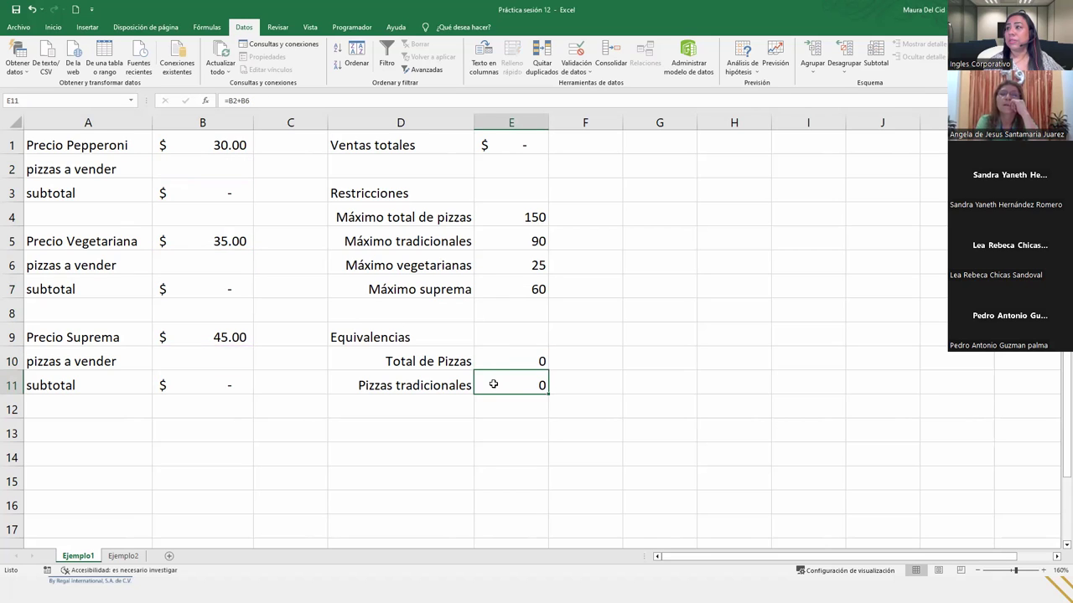
double_click(493, 383)
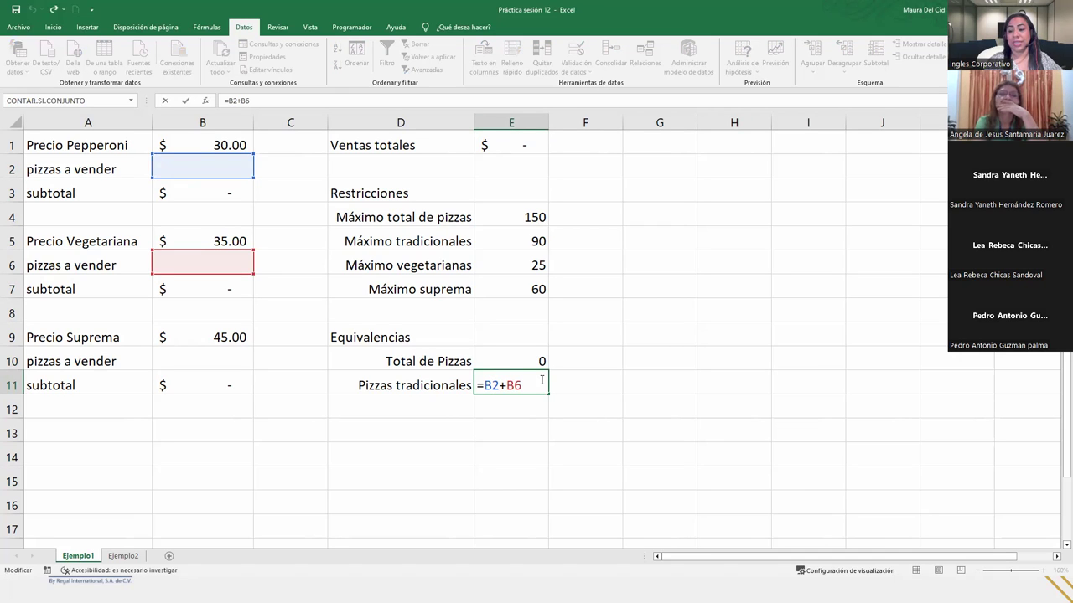
key("Return")
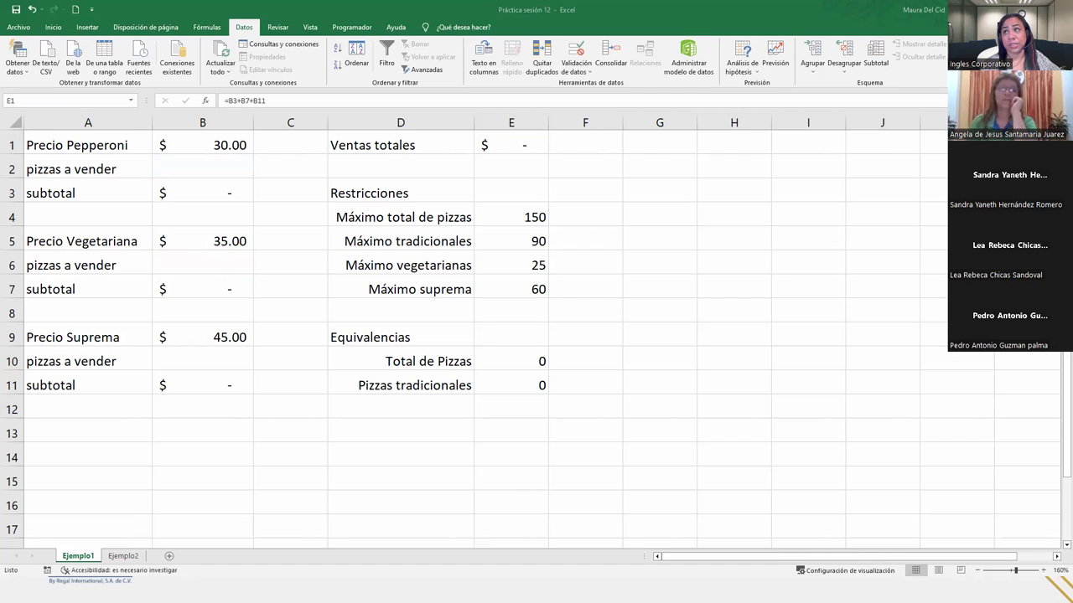
left_click(208, 168)
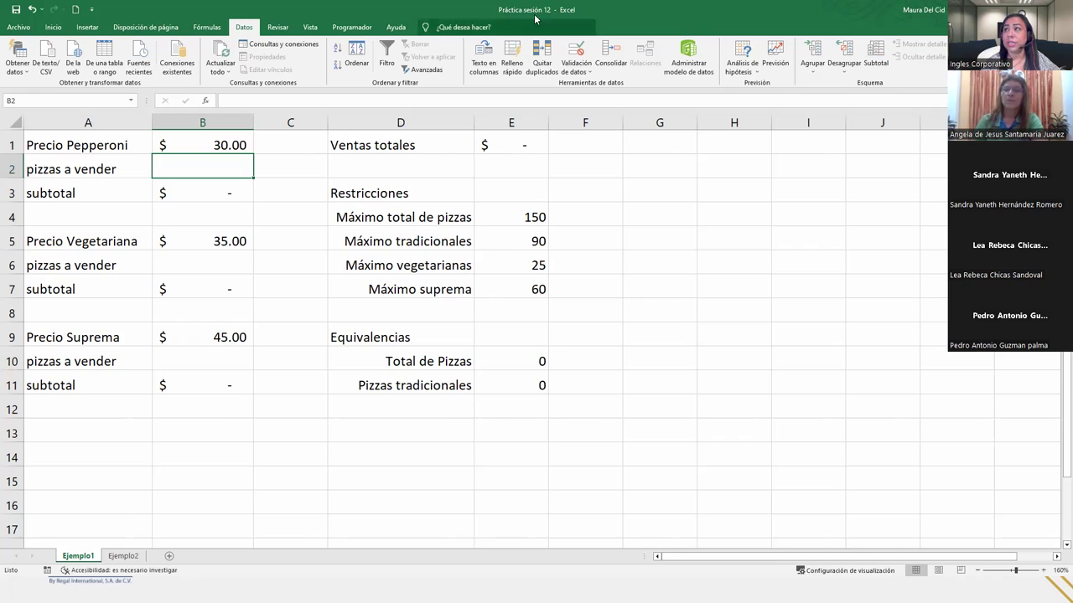
left_click(520, 146)
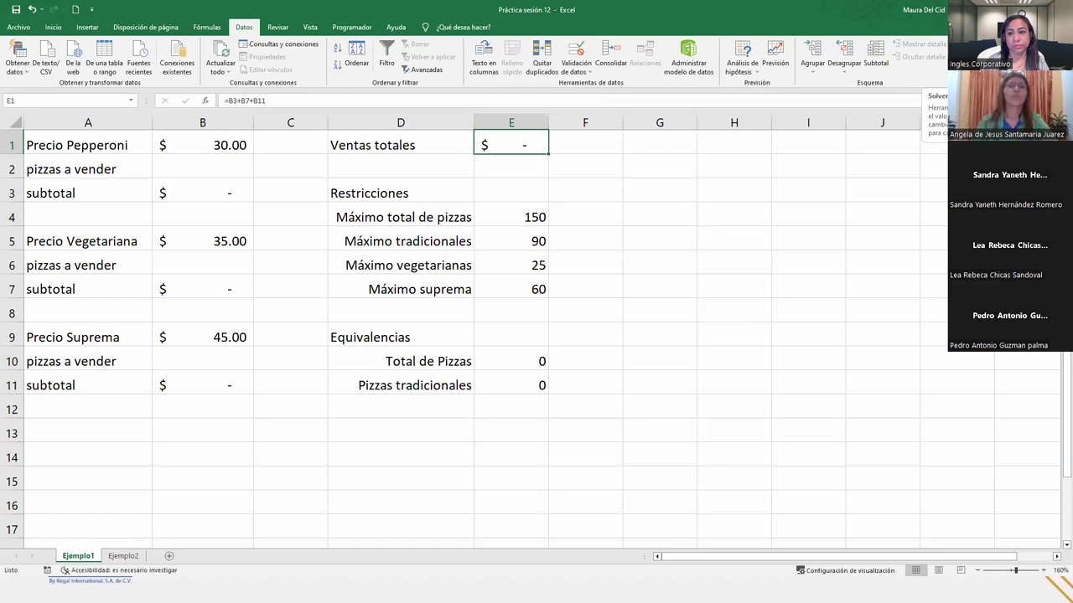
Step: Open Solver, move its dialog aside, set the objective to $E$1, and choose Max
left_click(932, 60)
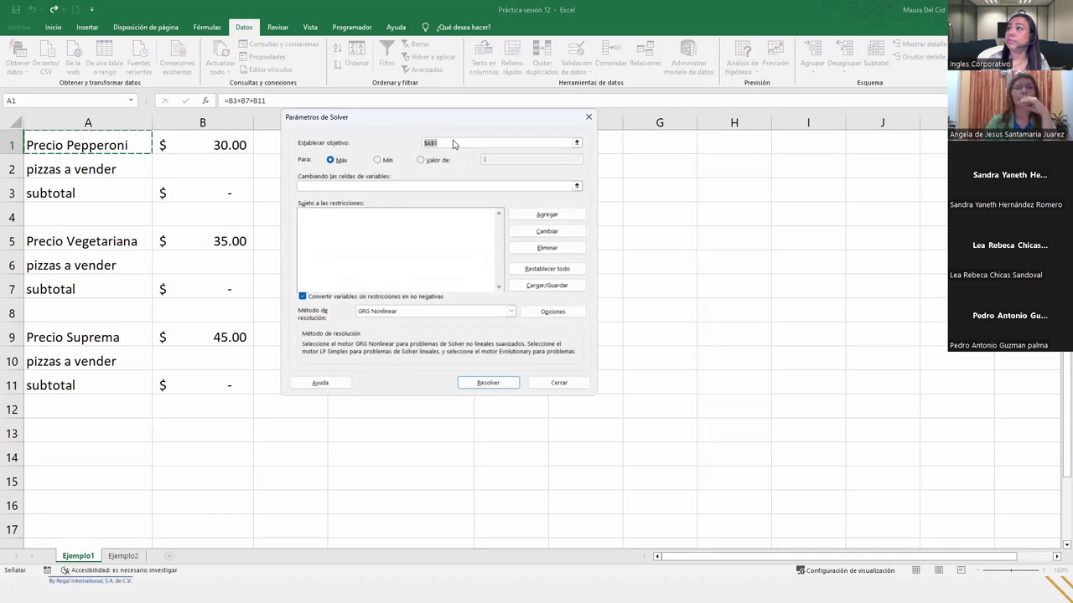
left_click_drag(452, 116, 732, 163)
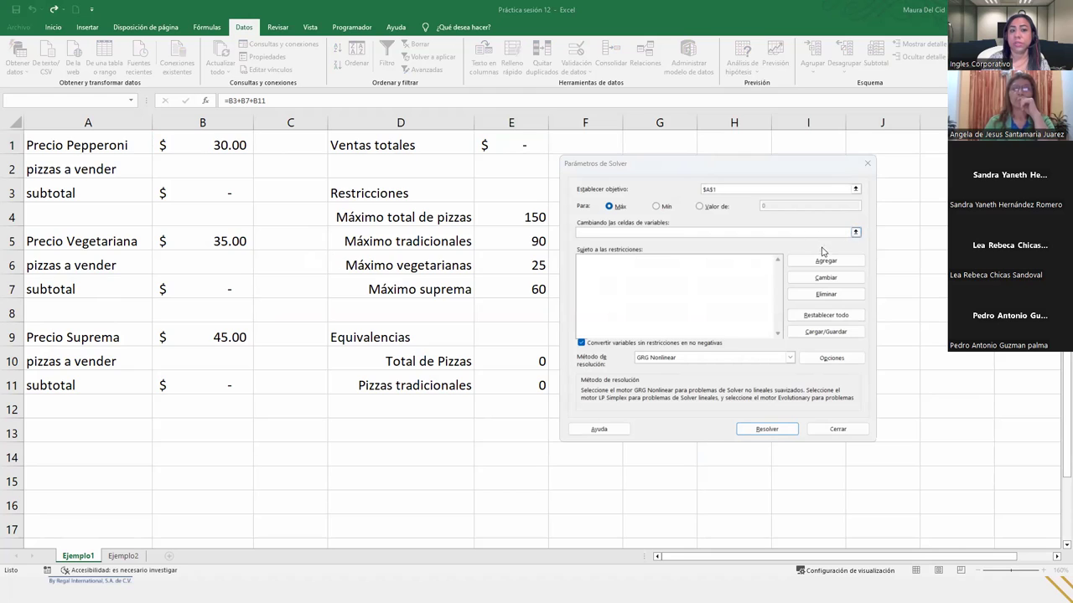
left_click(753, 191)
left_click_drag(752, 189, 708, 189)
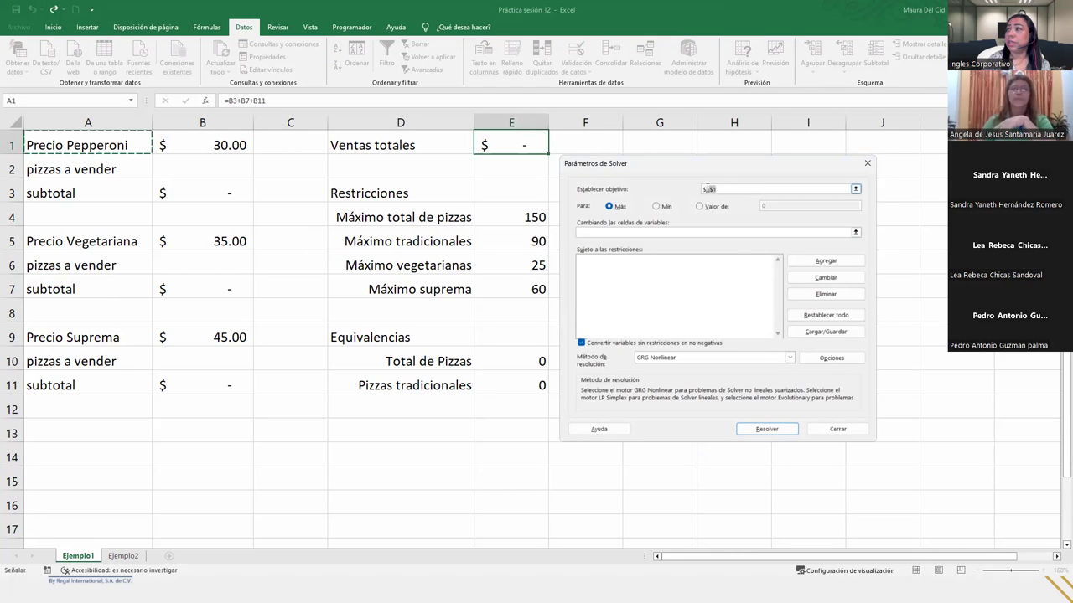
left_click(514, 139)
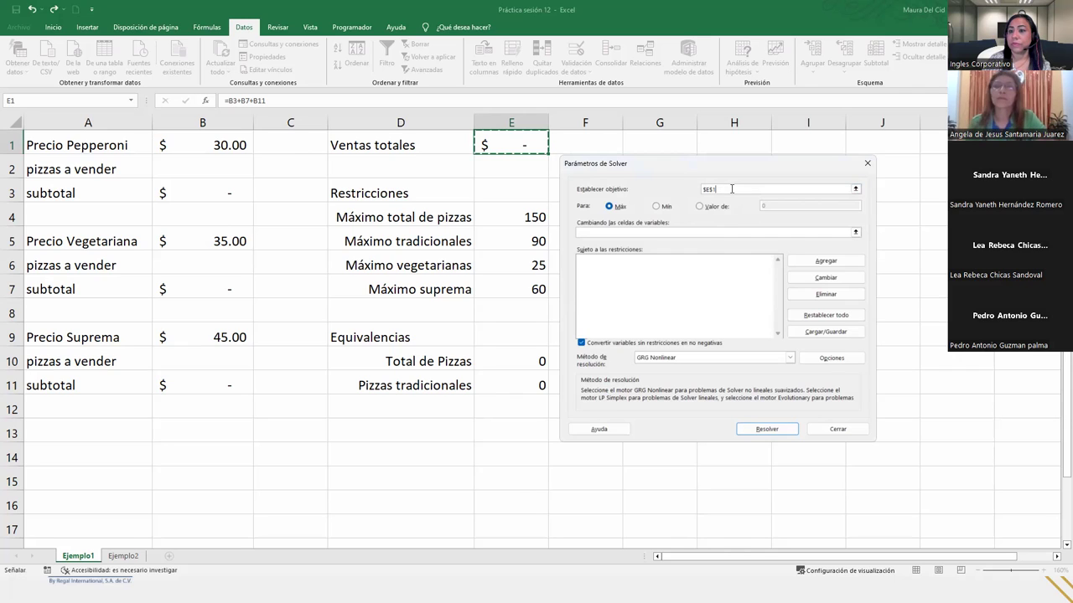
double_click(742, 190)
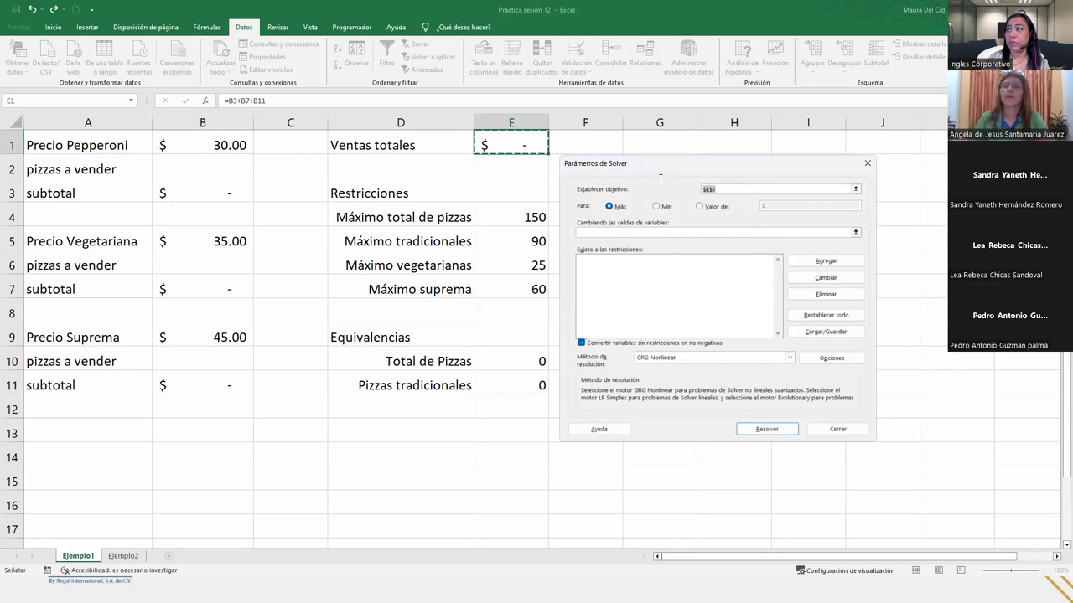
key("BackSpace")
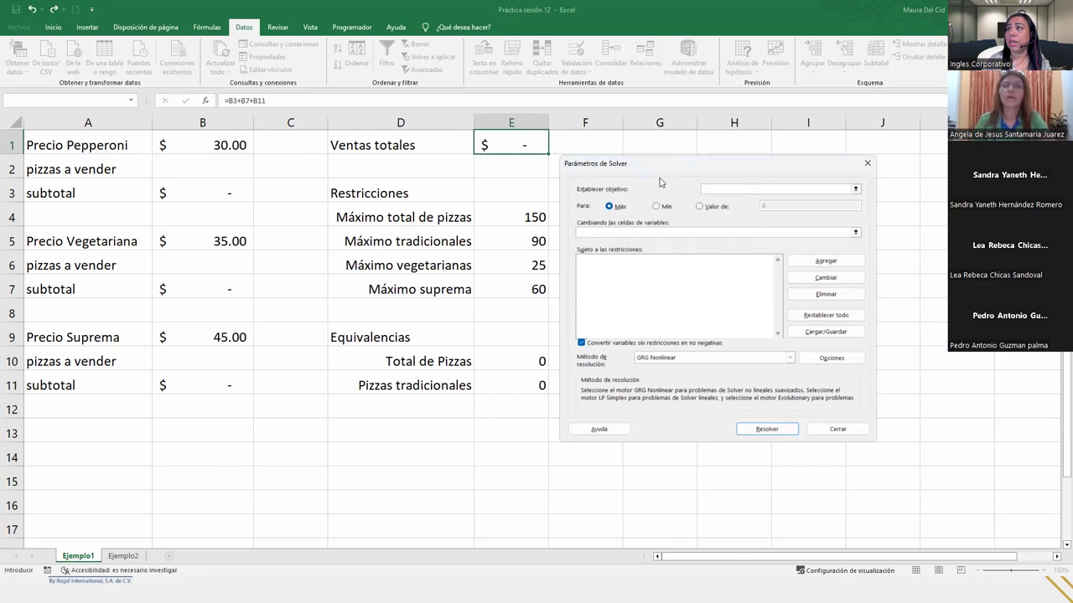
left_click(515, 144)
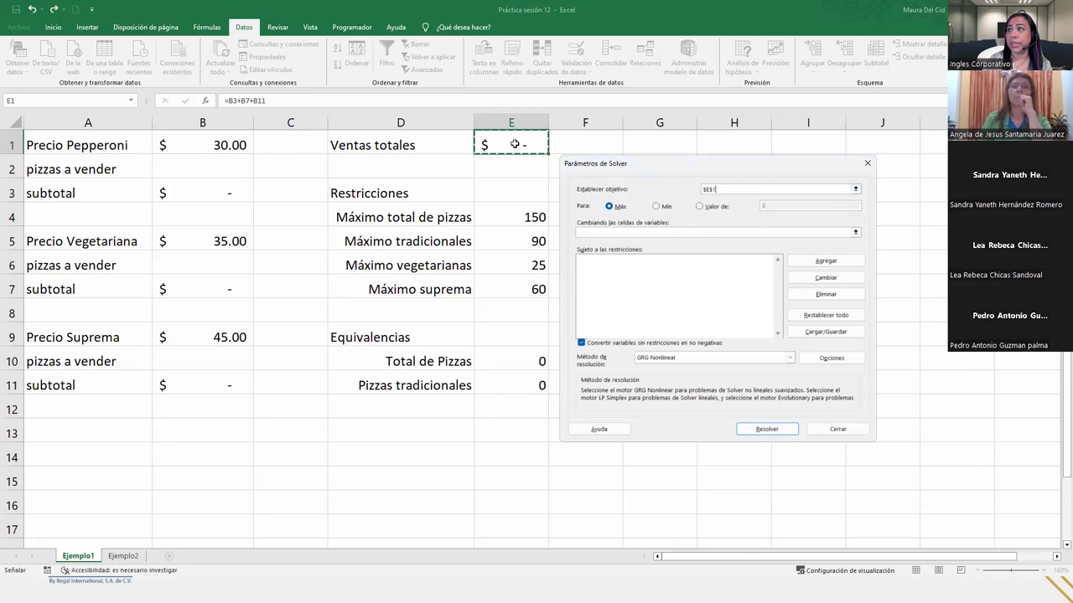
left_click_drag(710, 188, 680, 192)
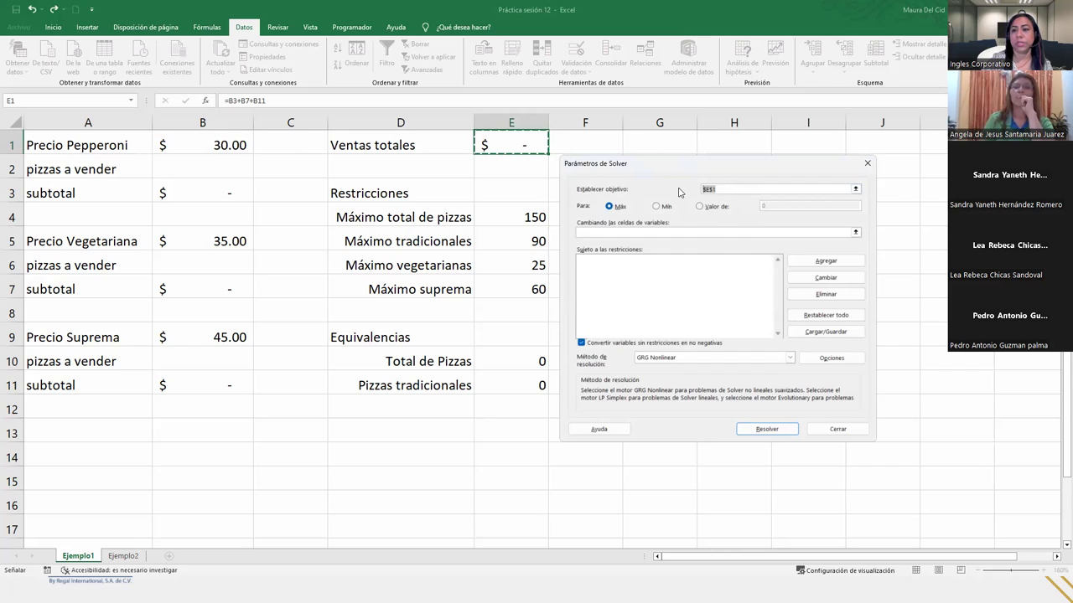
left_click(526, 140)
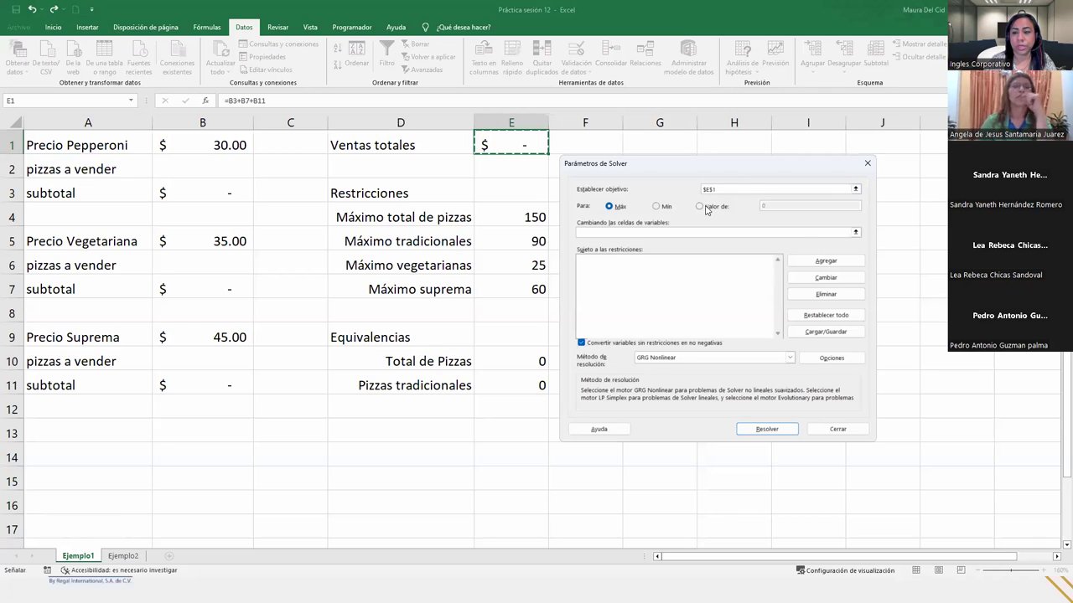
left_click(613, 209)
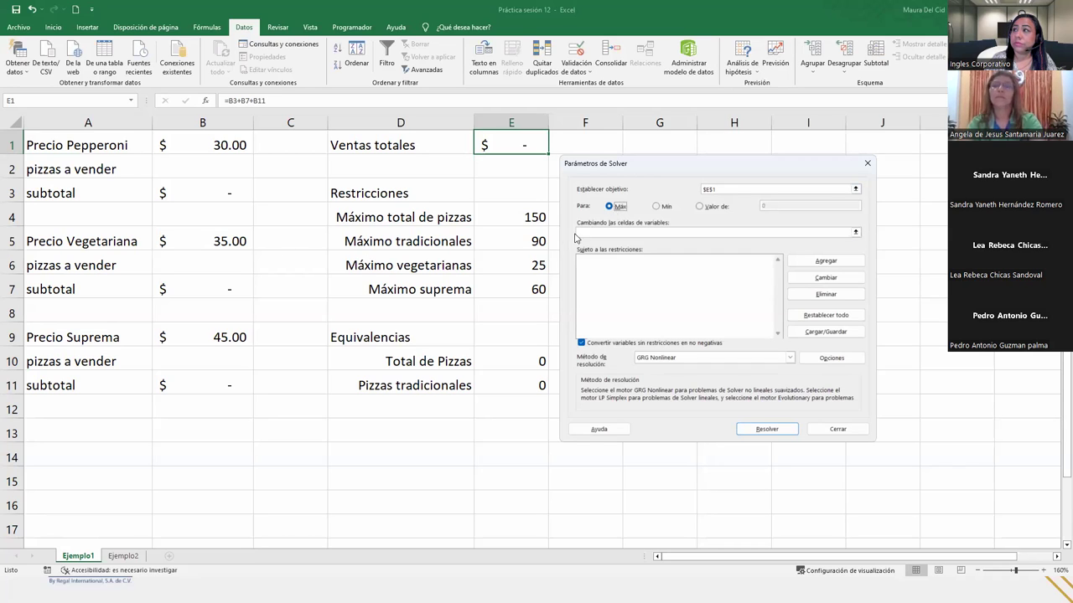
Step: Enter B2, B6 and B10 as Solver variable cells, then clear the garbled references
left_click(595, 231)
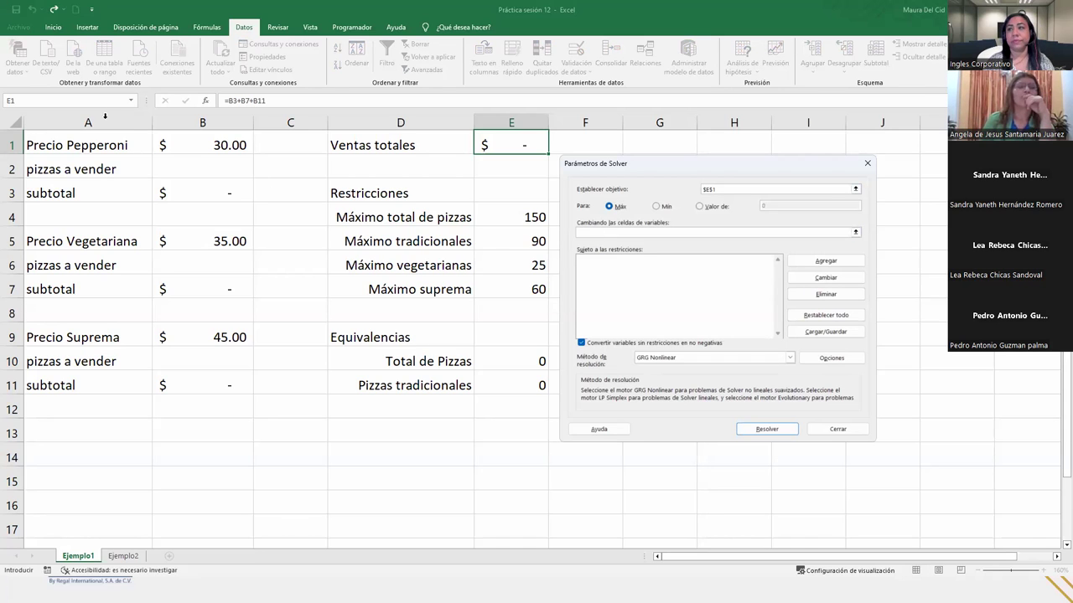
left_click(220, 175)
left_click(240, 256, "ctrl")
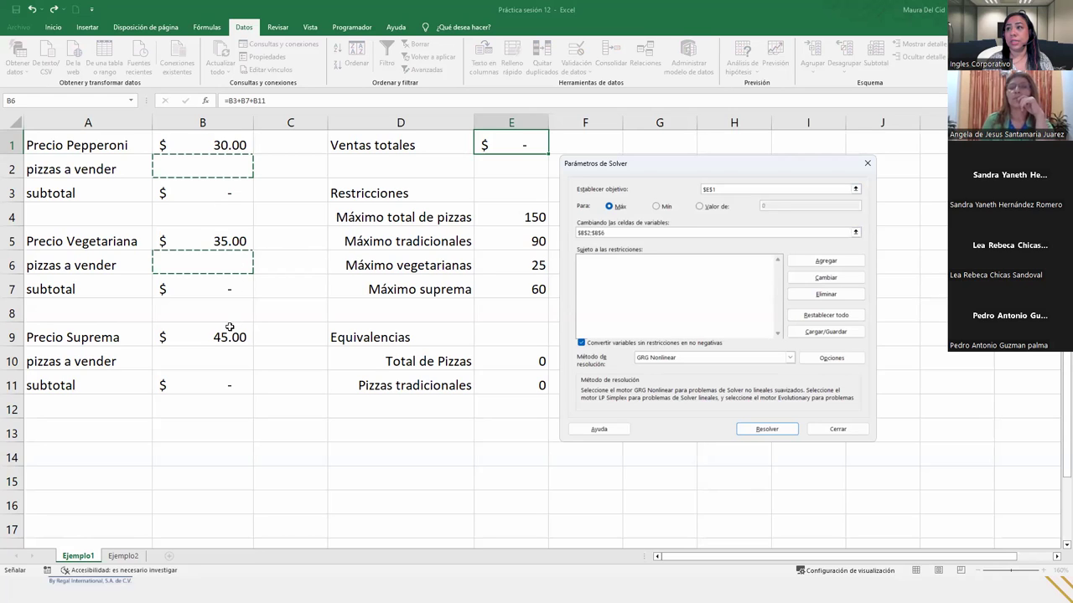
left_click(226, 363, "ctrl")
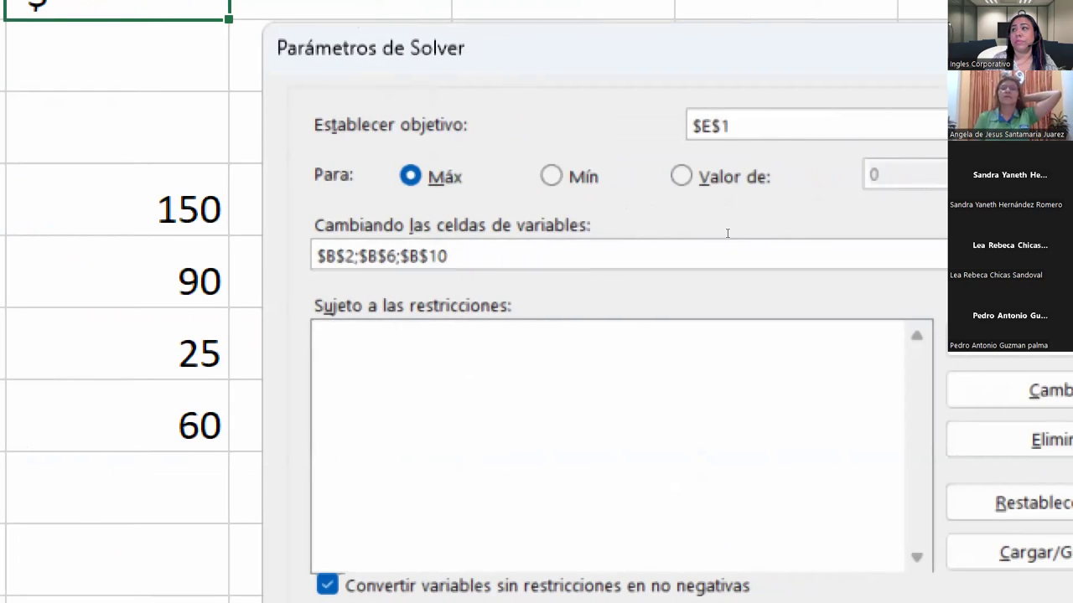
key("ctrl+a")
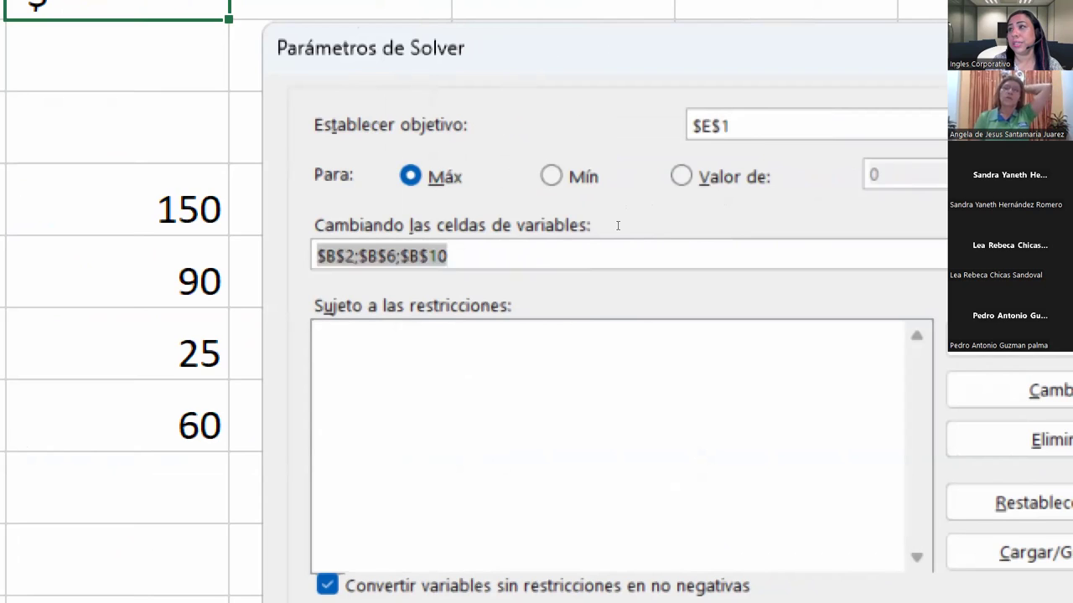
key("End")
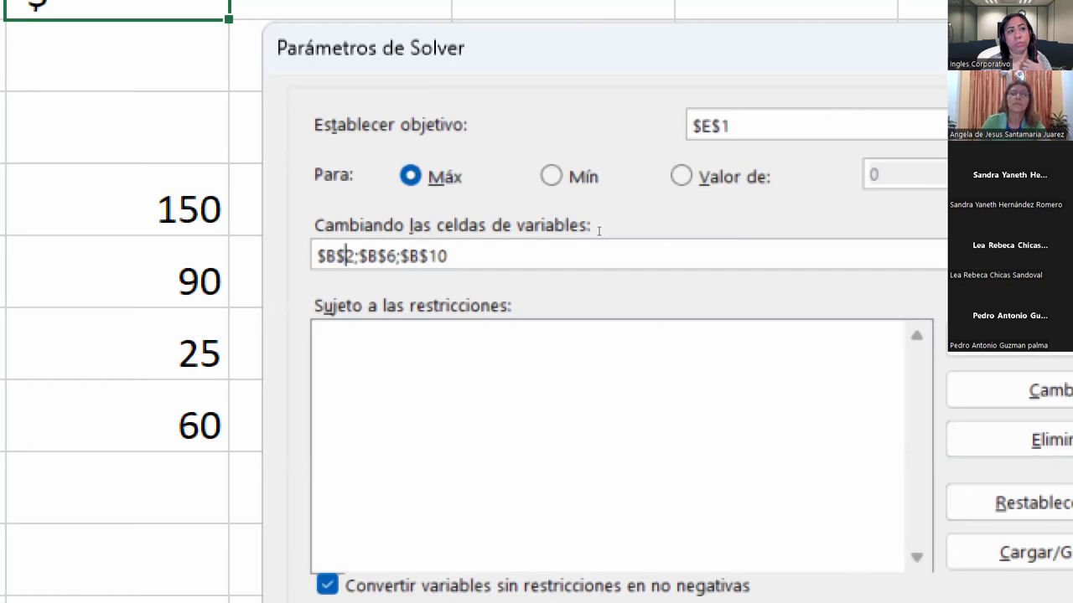
key("End")
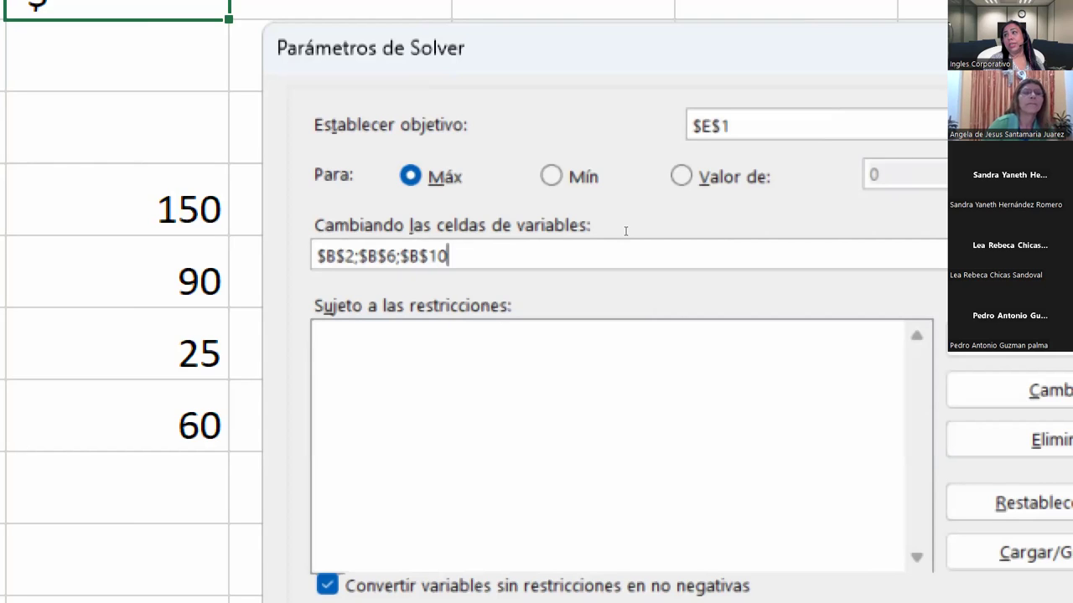
key("ctrl+a")
key("BackSpace")
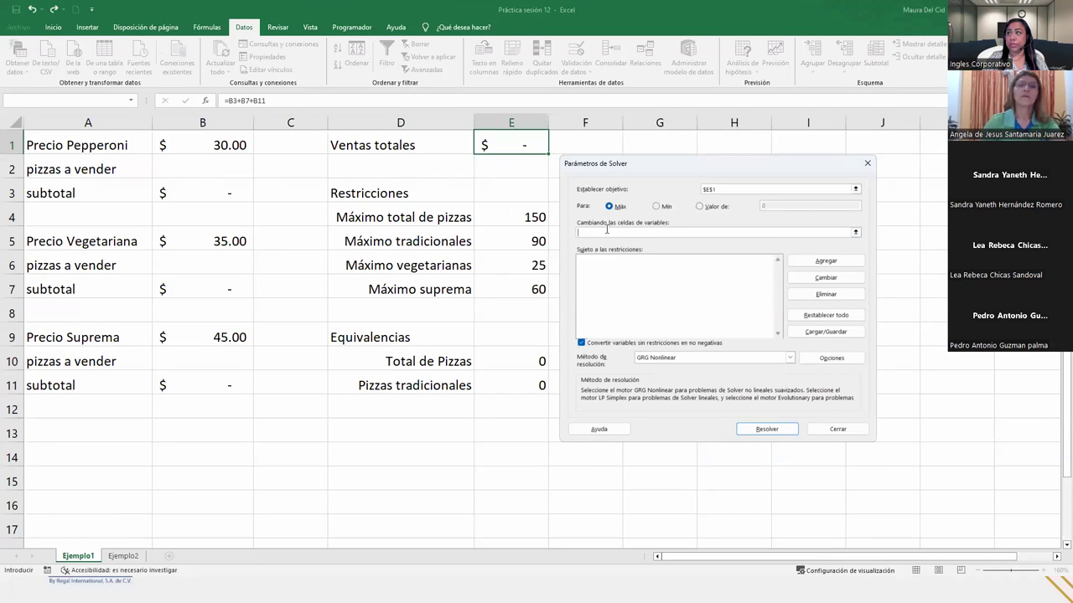
Step: Re-enter the variable cells as $B$2, $B$6 and $B$10
left_click(185, 164)
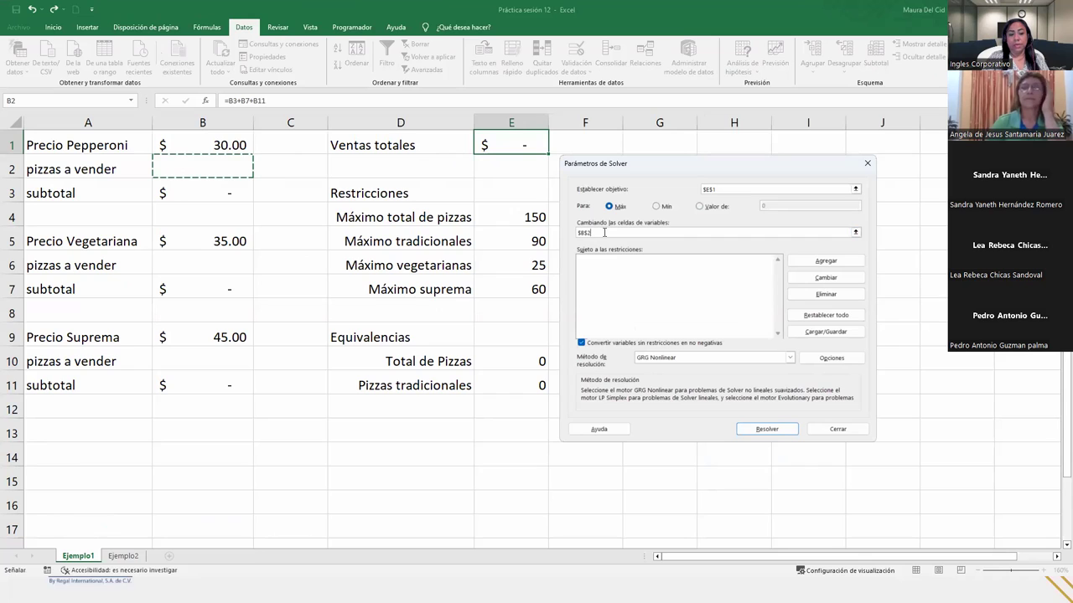
left_click(203, 266, "ctrl")
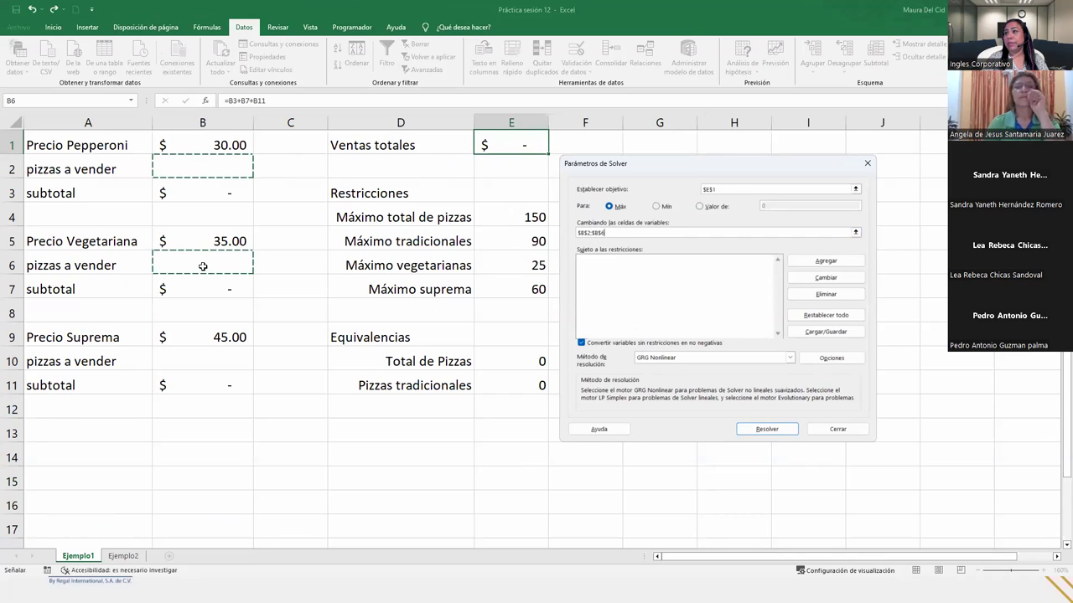
left_click(210, 361, "ctrl")
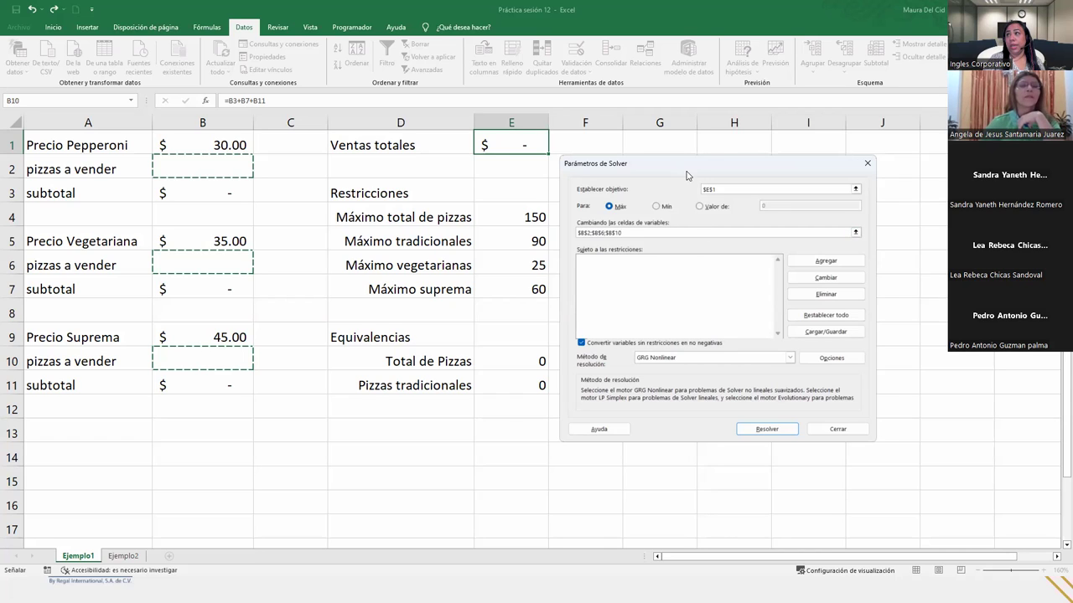
left_click_drag(686, 171, 695, 163)
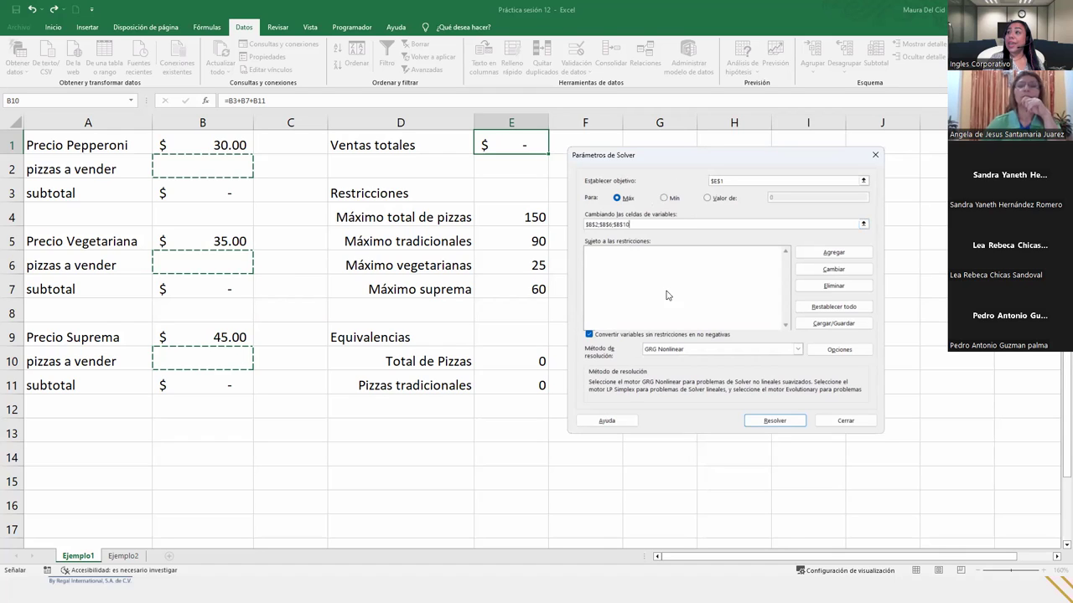
left_click(630, 270)
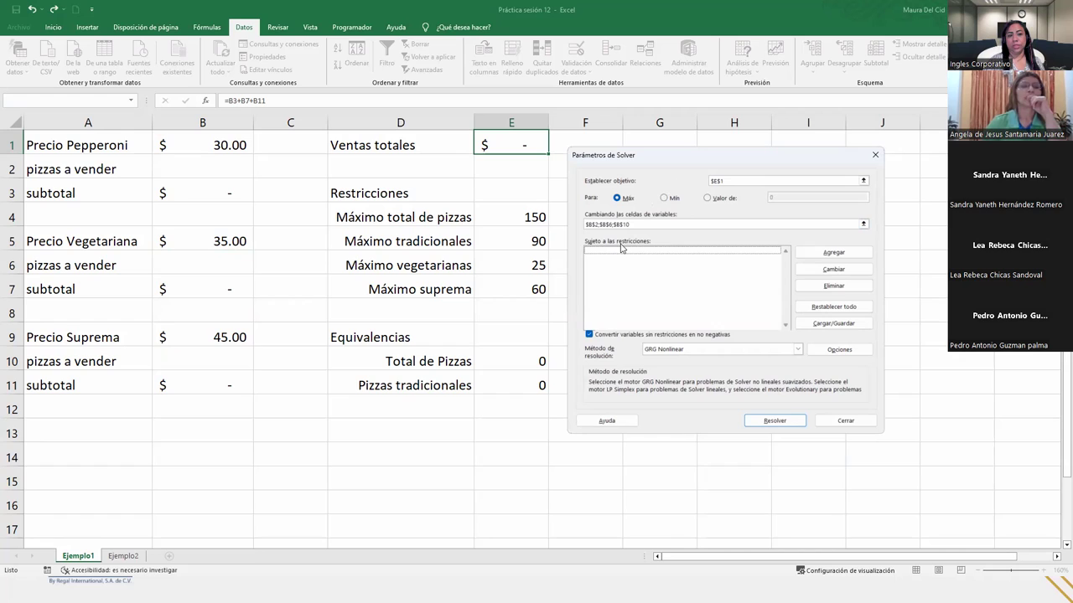
left_click(825, 254)
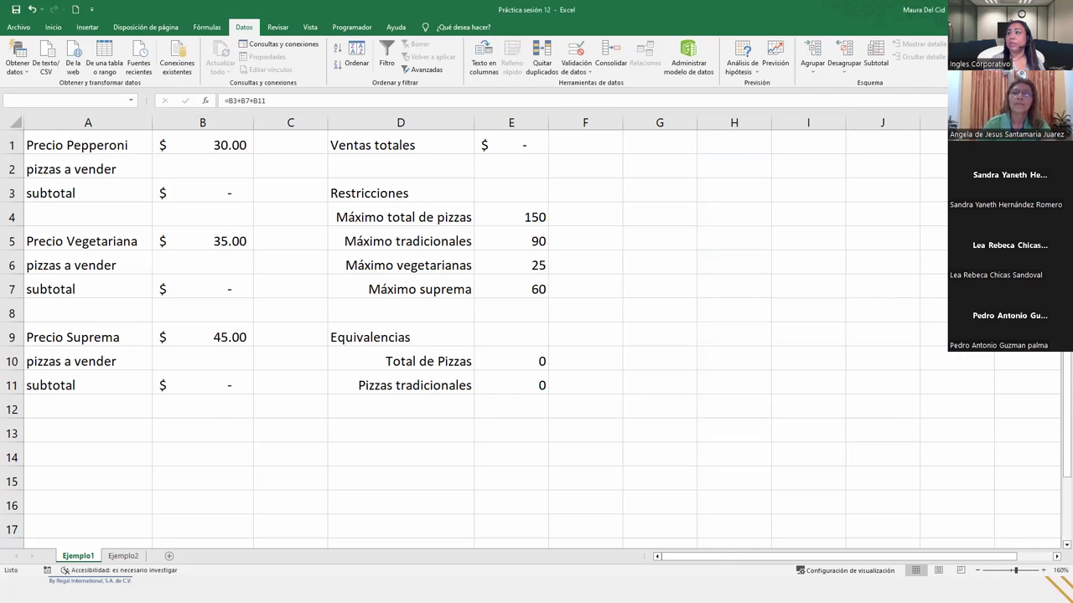
left_click(652, 353)
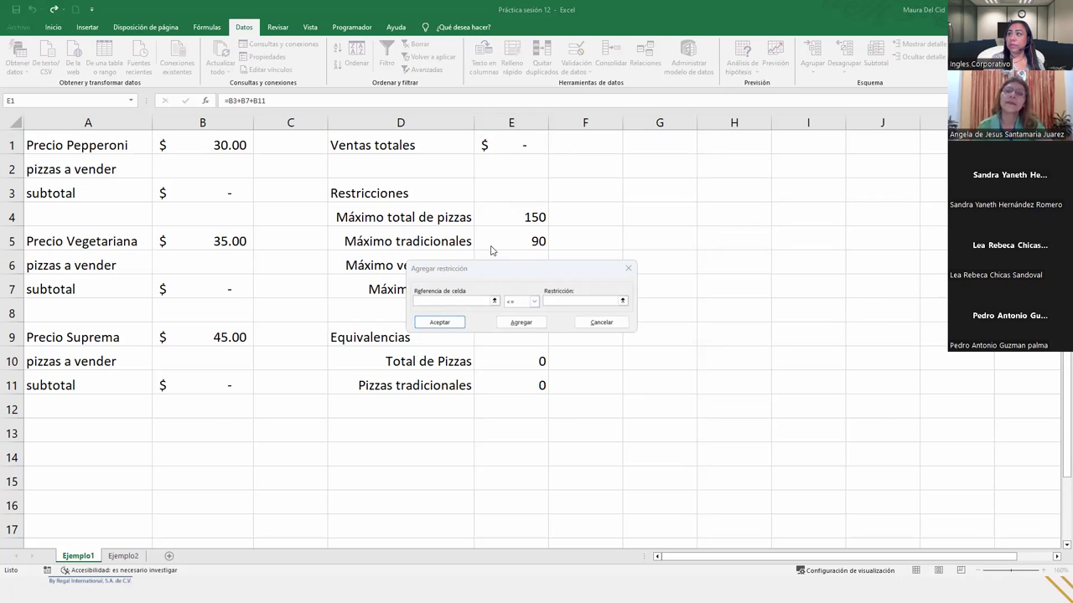
left_click(591, 319)
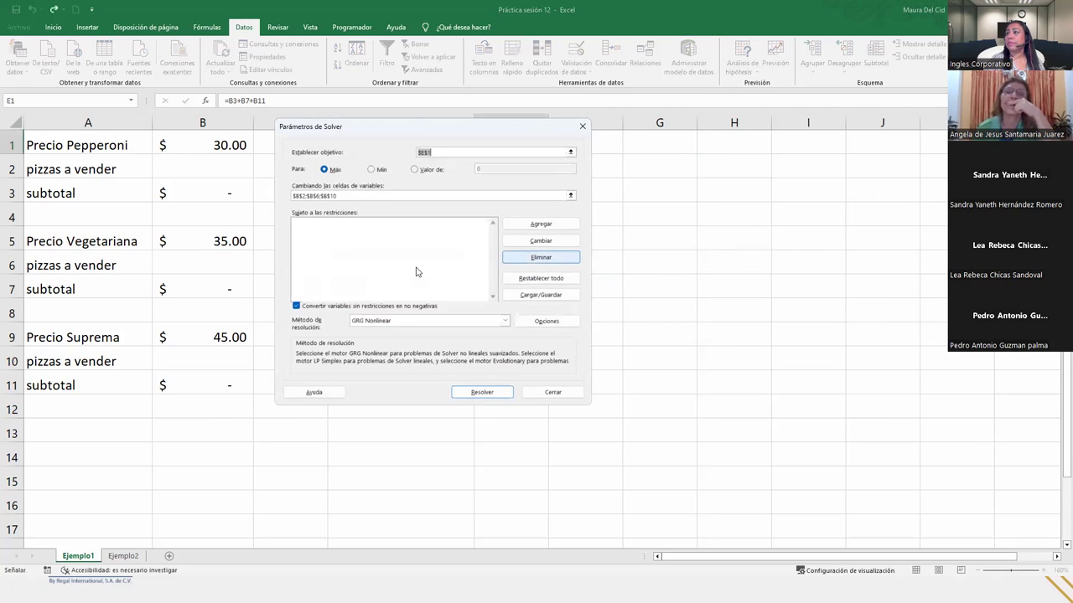
Step: Move the Solver dialog off columns C–E and open a blank Agregar restricción form
left_click(359, 196)
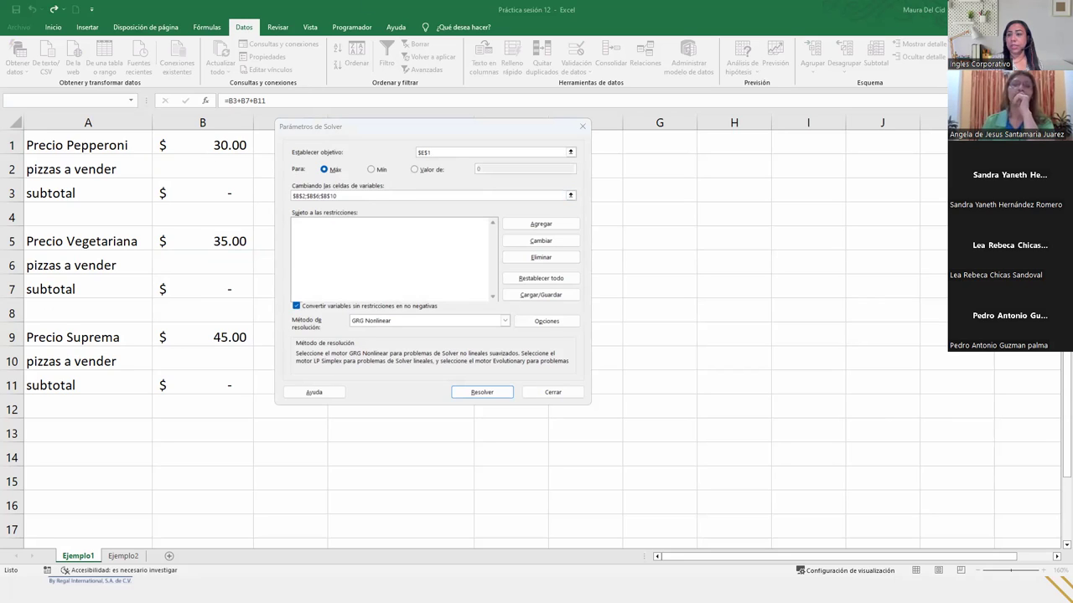
left_click(553, 226)
left_click(555, 226)
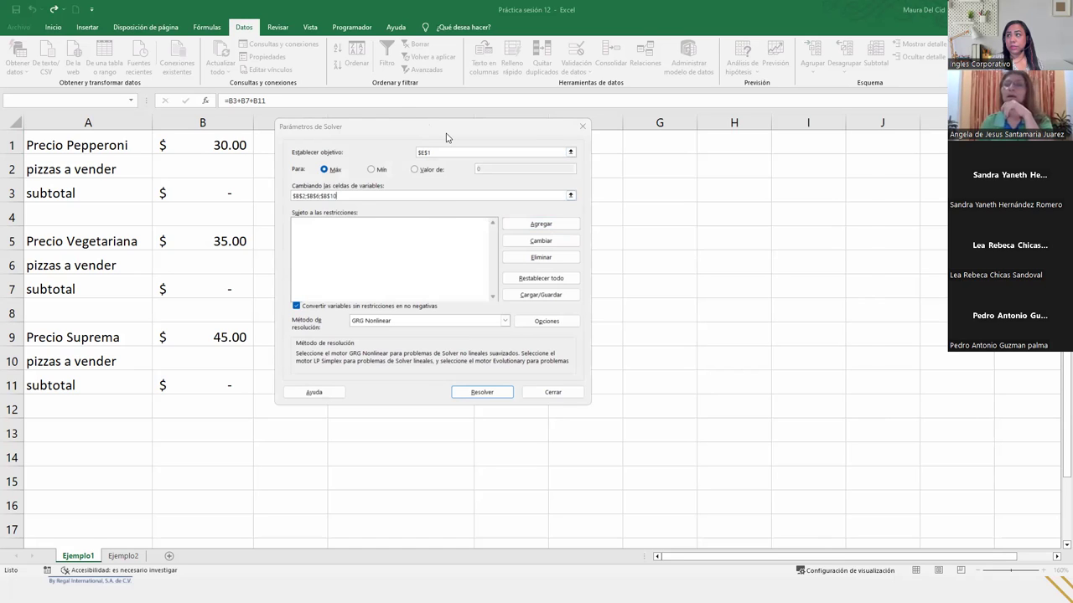
left_click_drag(446, 136, 725, 145)
left_click(804, 233)
left_click(804, 234)
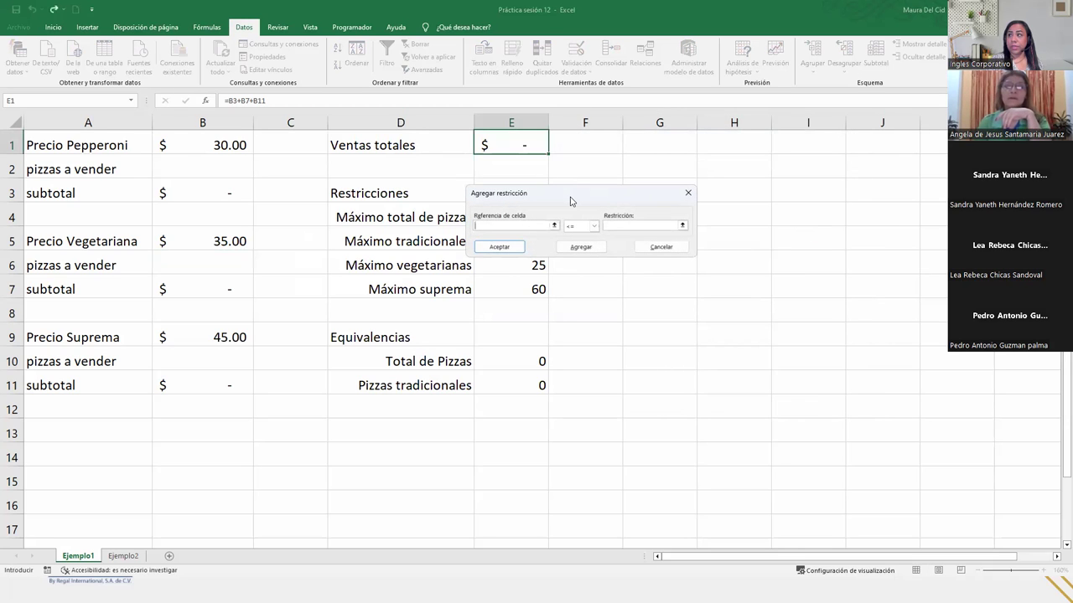
Step: Add the constraint $B$10 <= $E$7, capping suprema pizzas at 60
left_click_drag(571, 201, 661, 243)
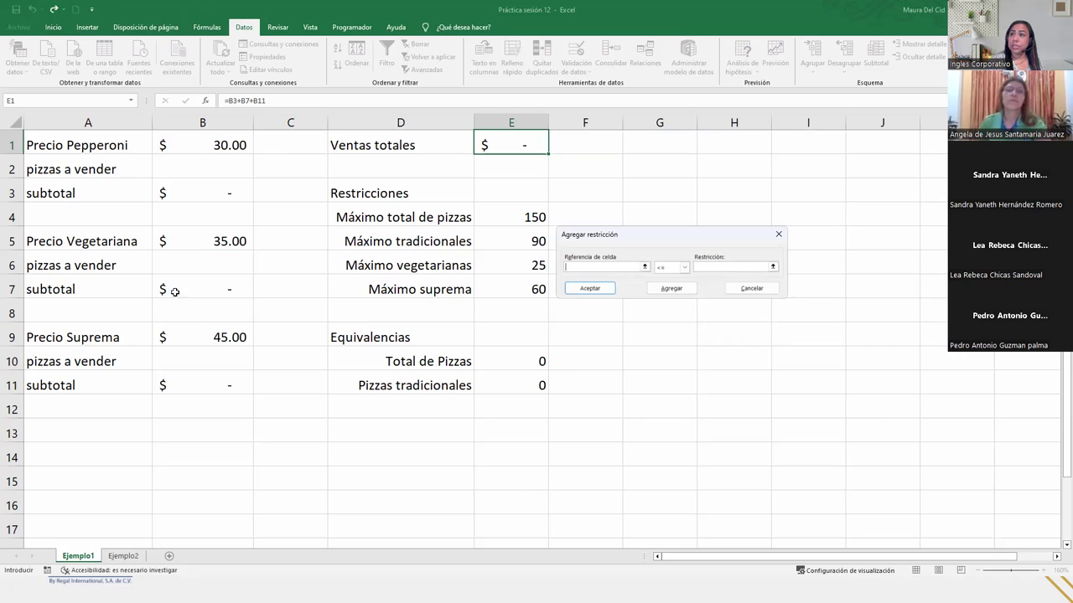
left_click(206, 360)
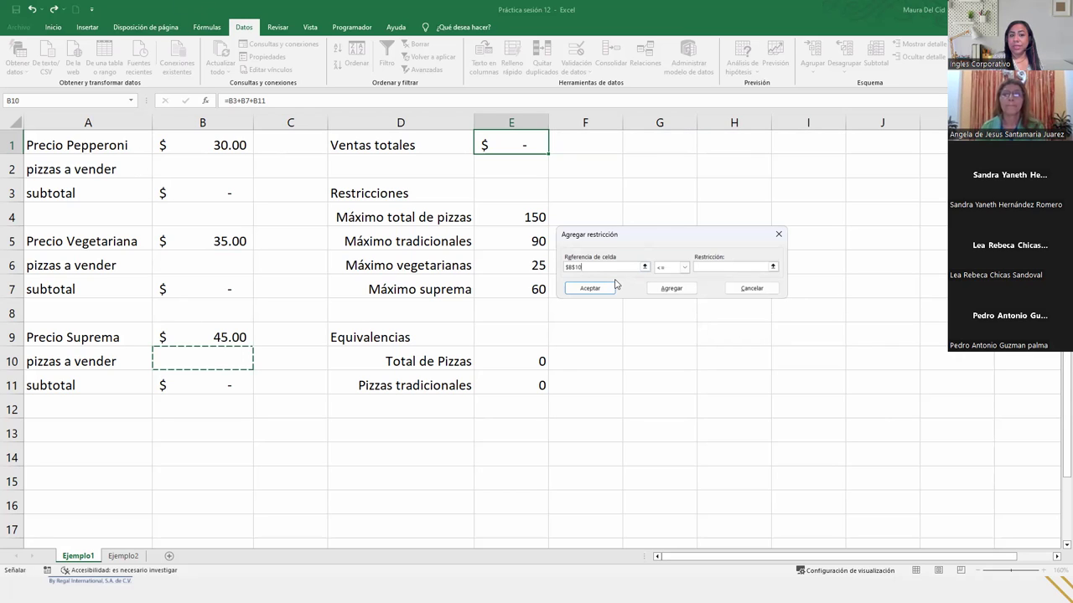
left_click(684, 268)
left_click(680, 274)
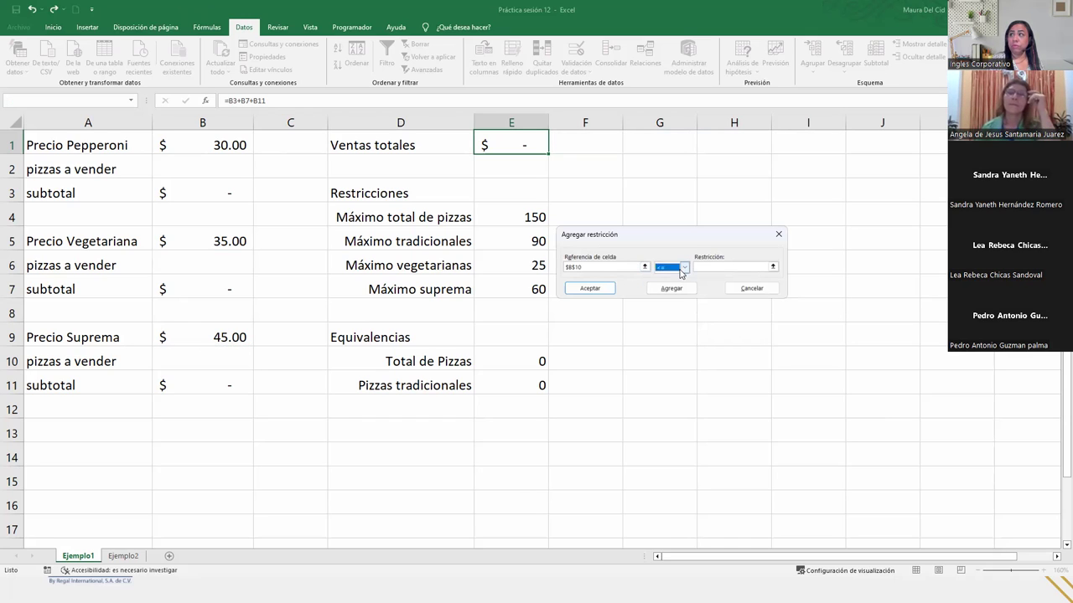
left_click(718, 269)
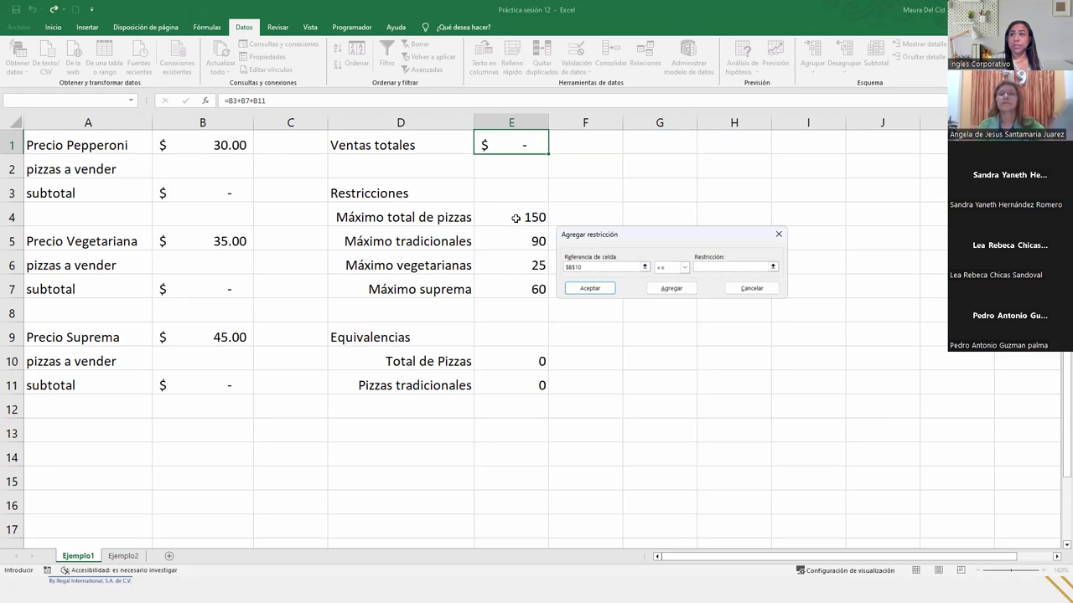
left_click(507, 282)
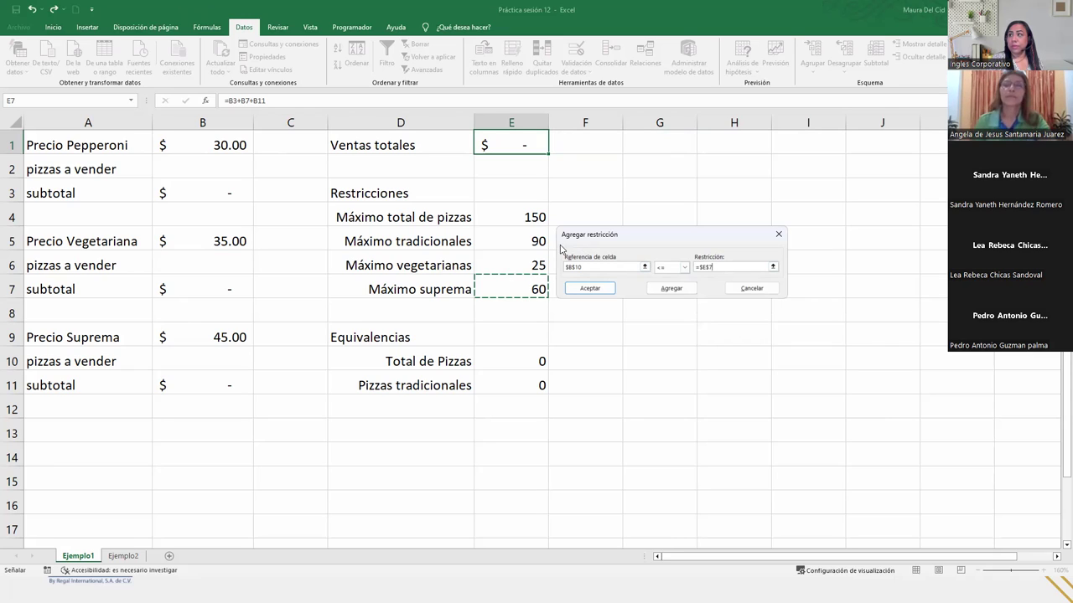
left_click(594, 265)
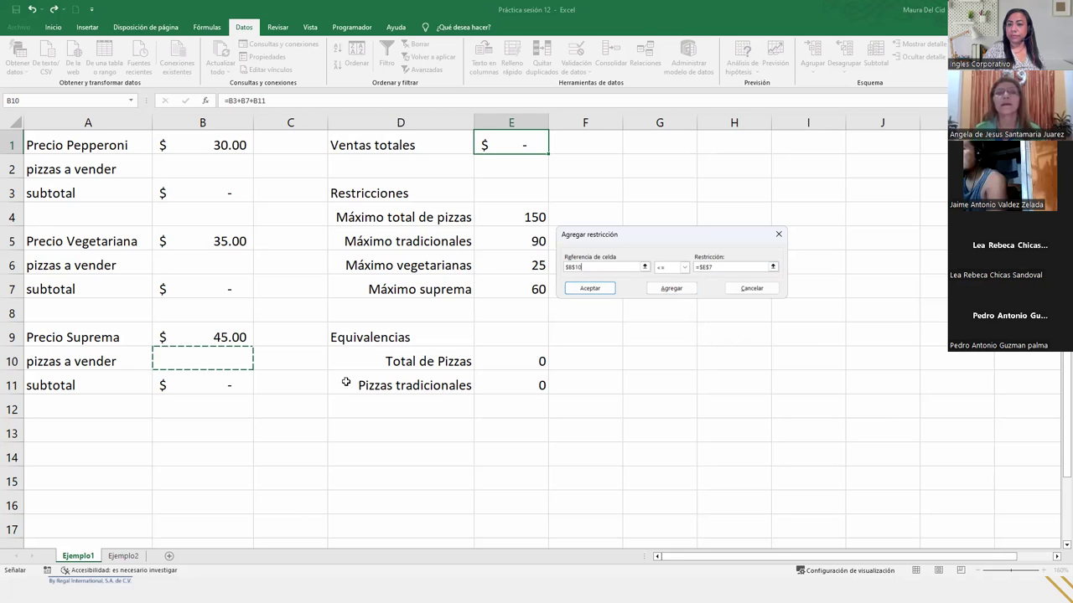
left_click(668, 289)
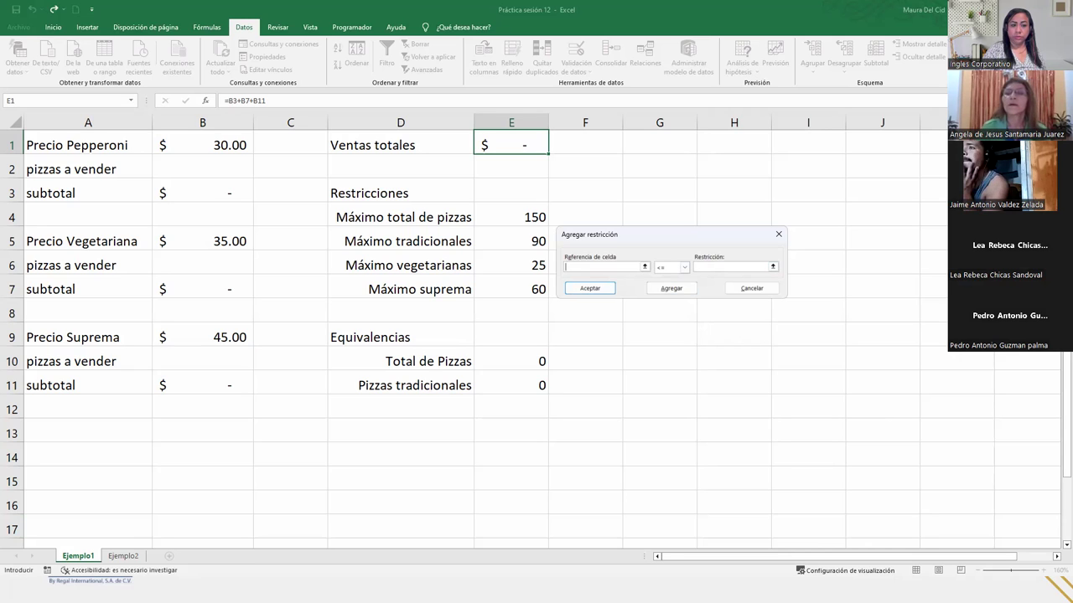
key("alt+Tab")
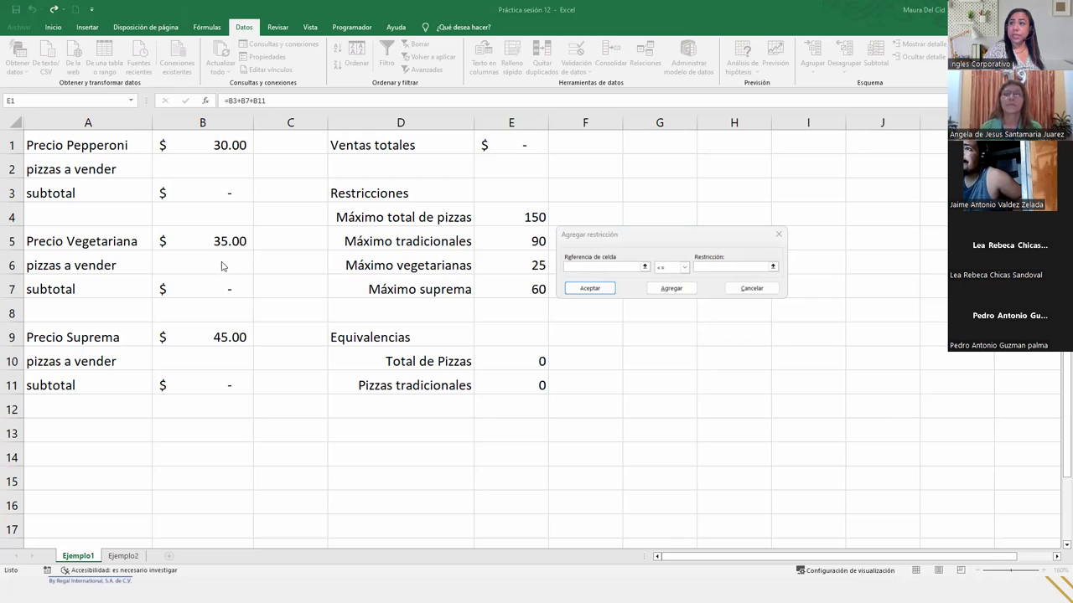
Step: Add the constraint $B$6 <= $E$6, capping vegetarian pizzas at 25
left_click(624, 267)
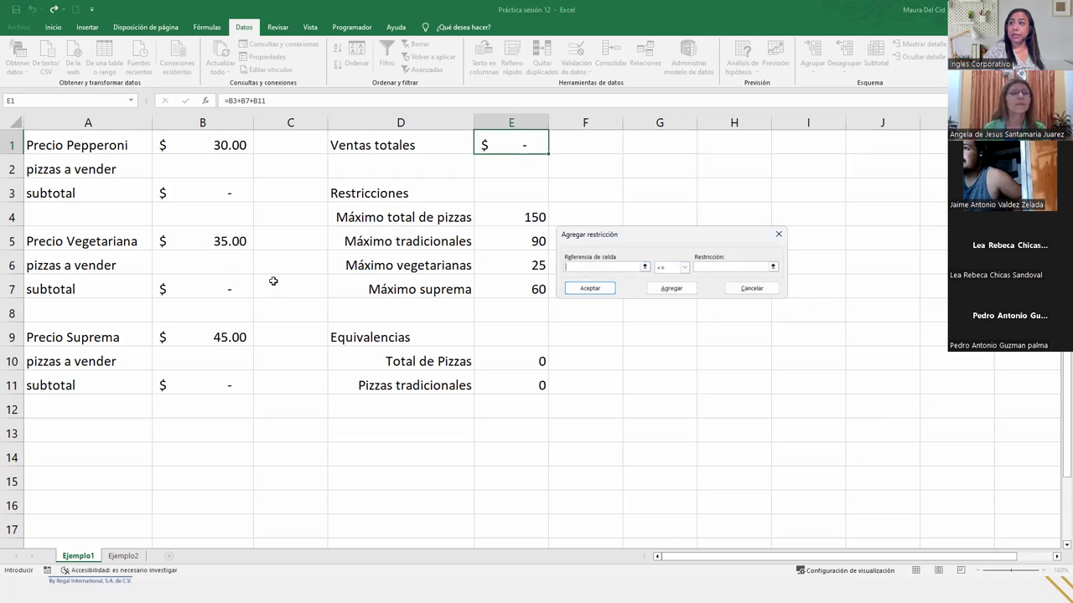
left_click(184, 261)
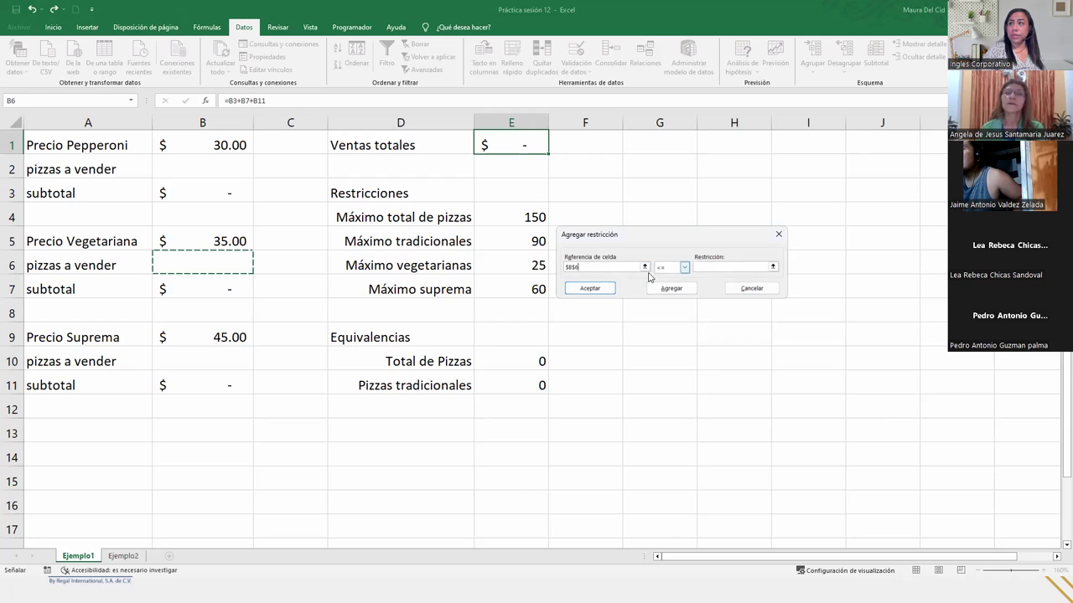
left_click(496, 258)
left_click(732, 266)
left_click(529, 263)
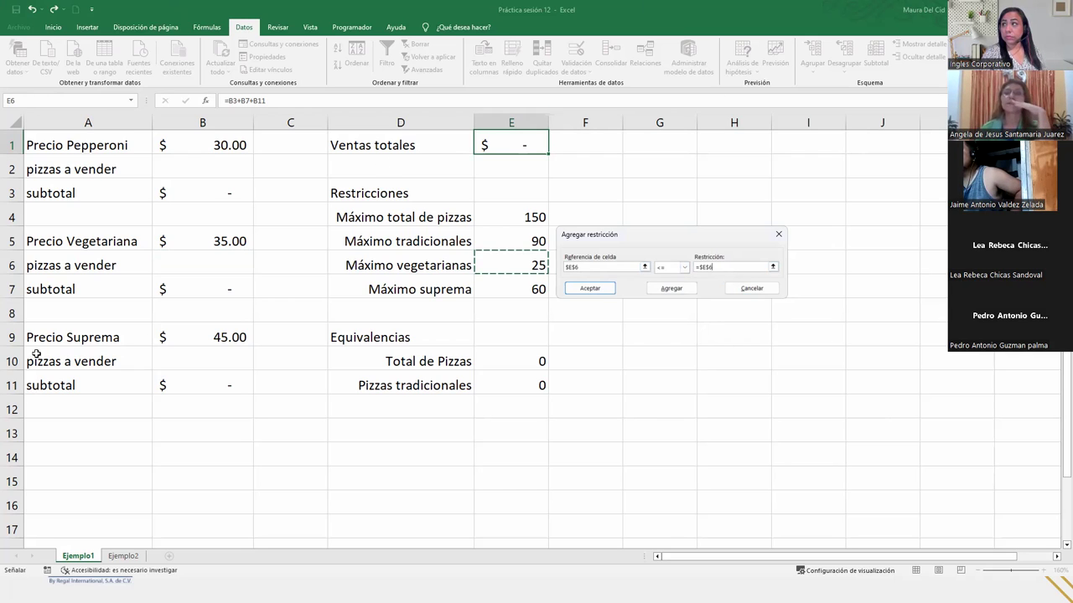
key("alt+Tab")
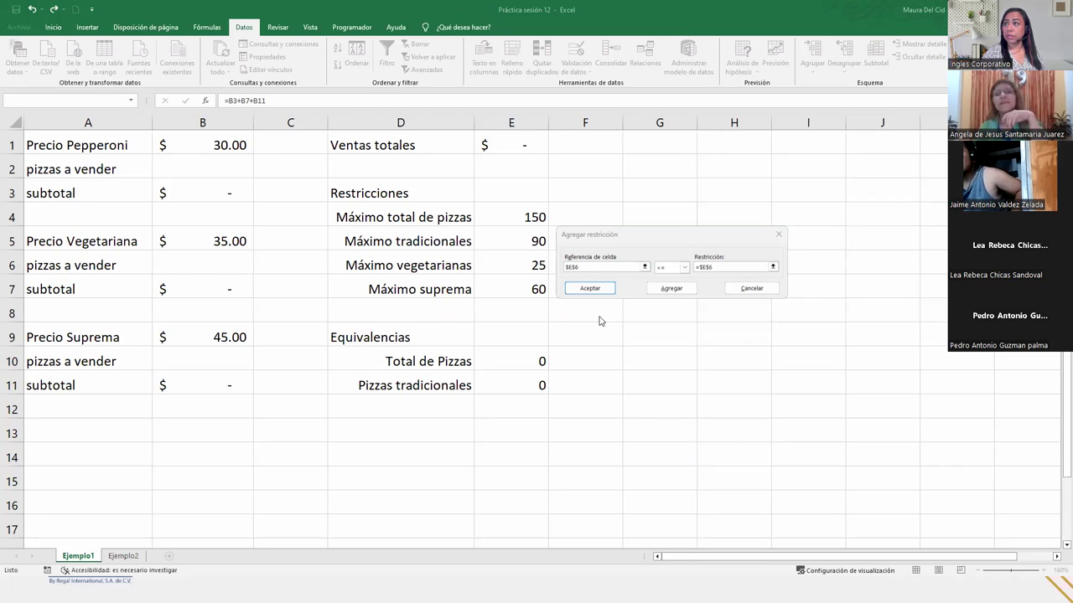
left_click(591, 265)
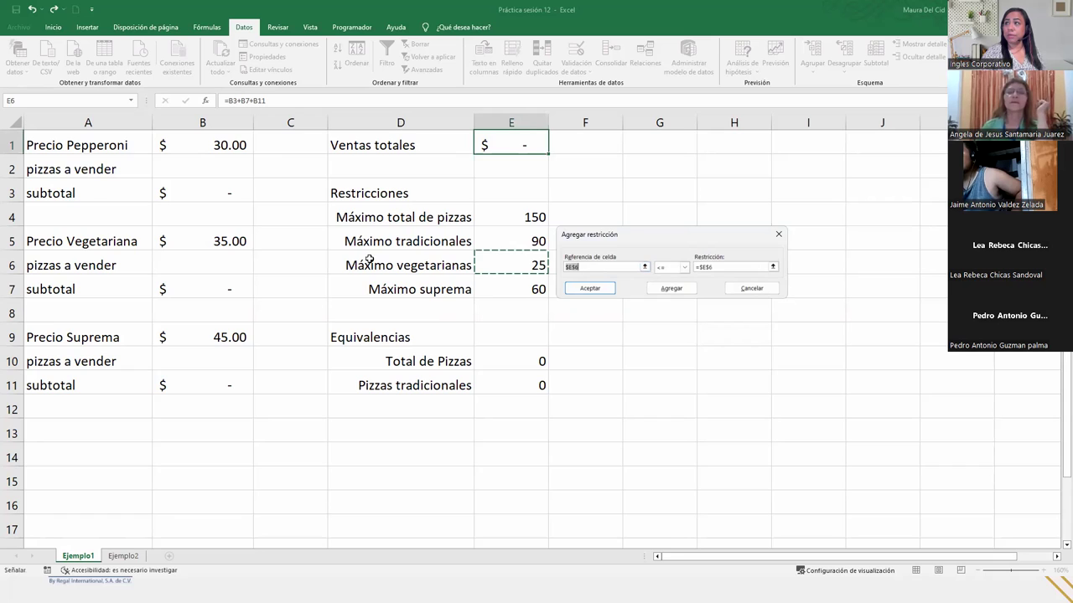
left_click(210, 267)
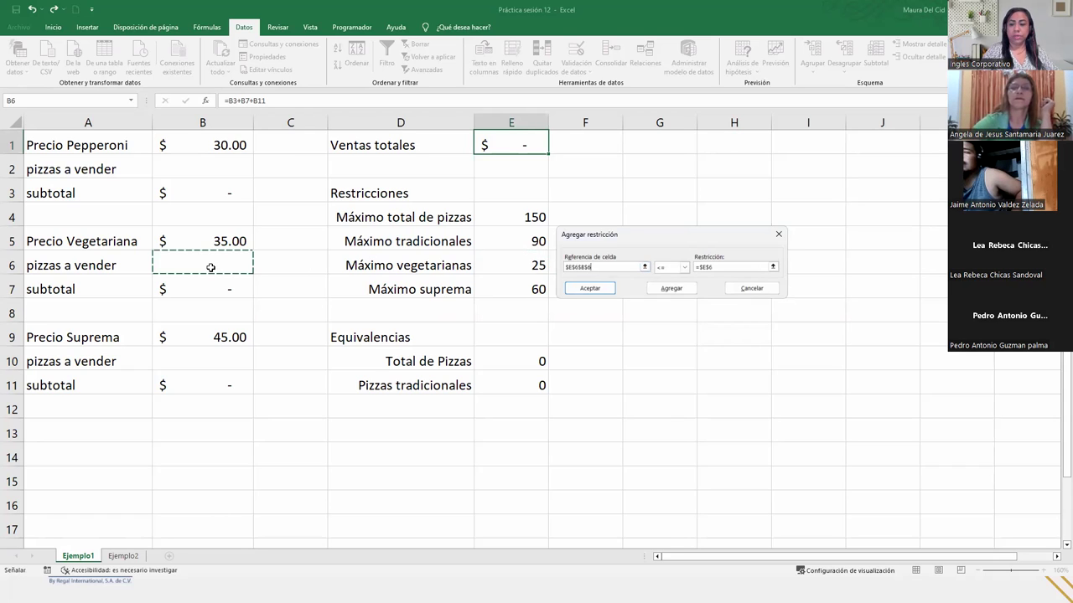
key("BackSpace")
key("BackSpace")
key("BackSpace")
key("BackSpace")
key("BackSpace")
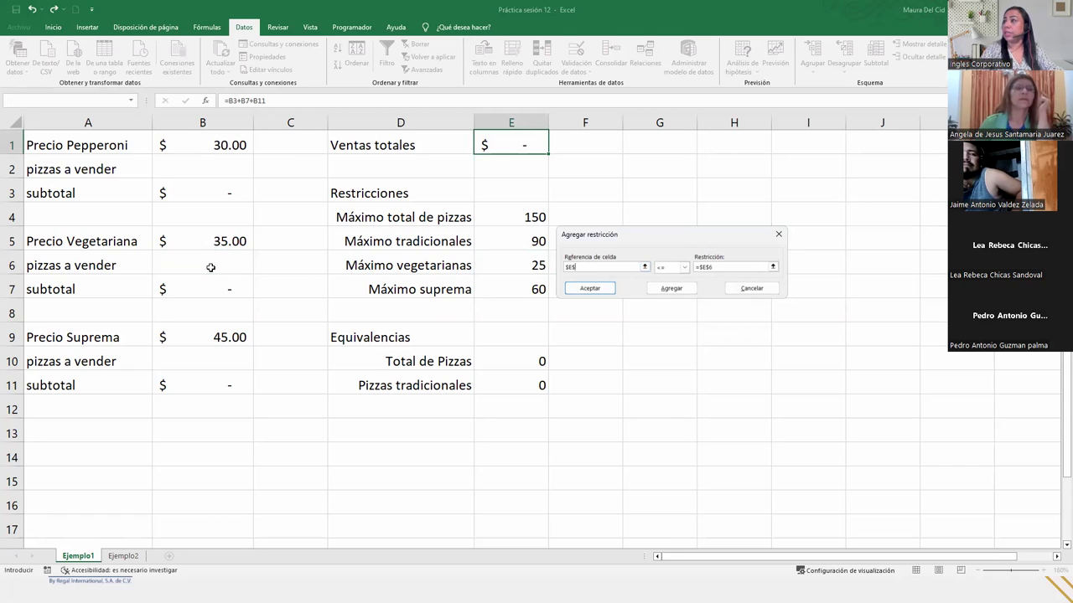
left_click(210, 268)
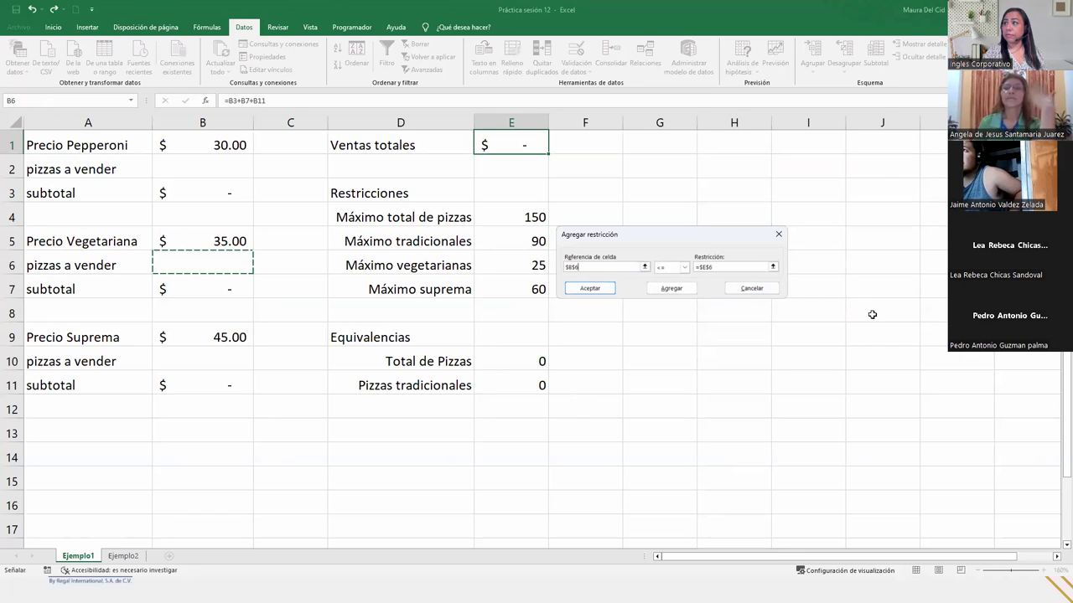
left_click(689, 292)
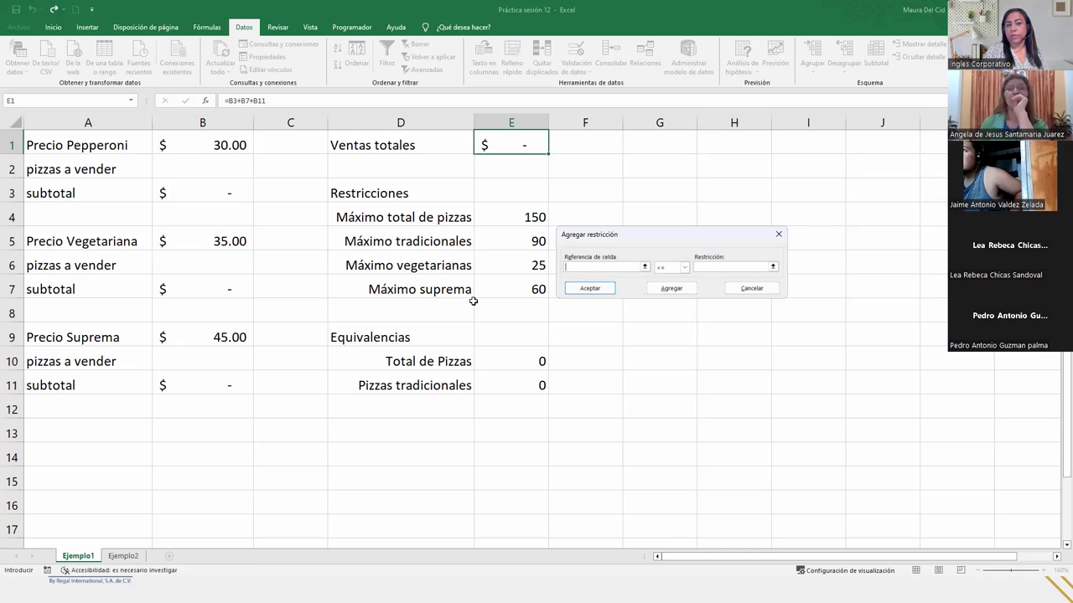
Step: Add $E$10 <= $E$4 capping total pizzas at 150, then enter E11 as the next reference
left_click(510, 367)
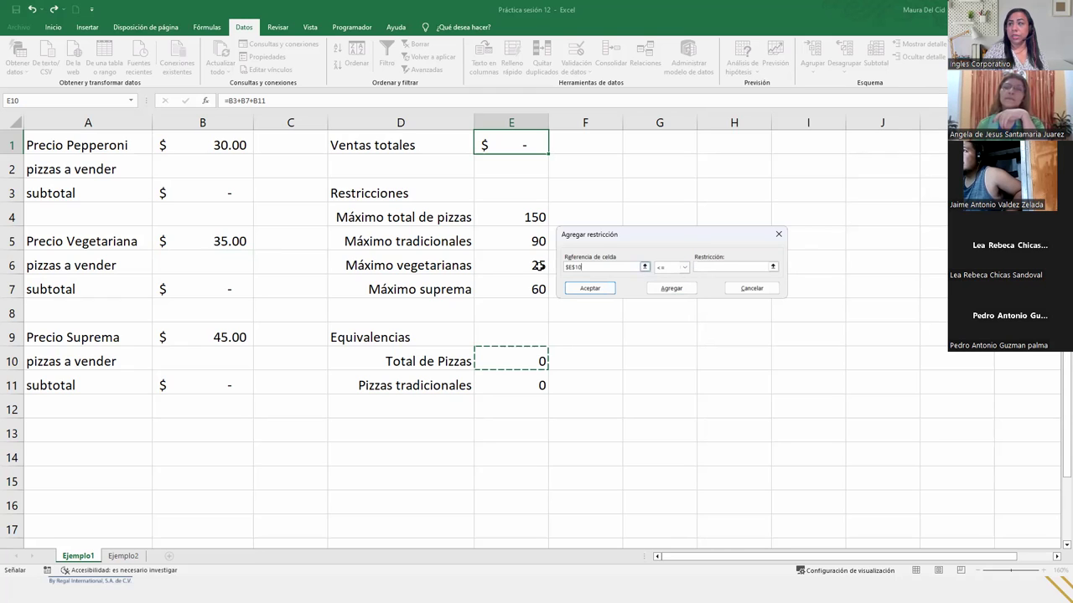
left_click(725, 266)
left_click(526, 220)
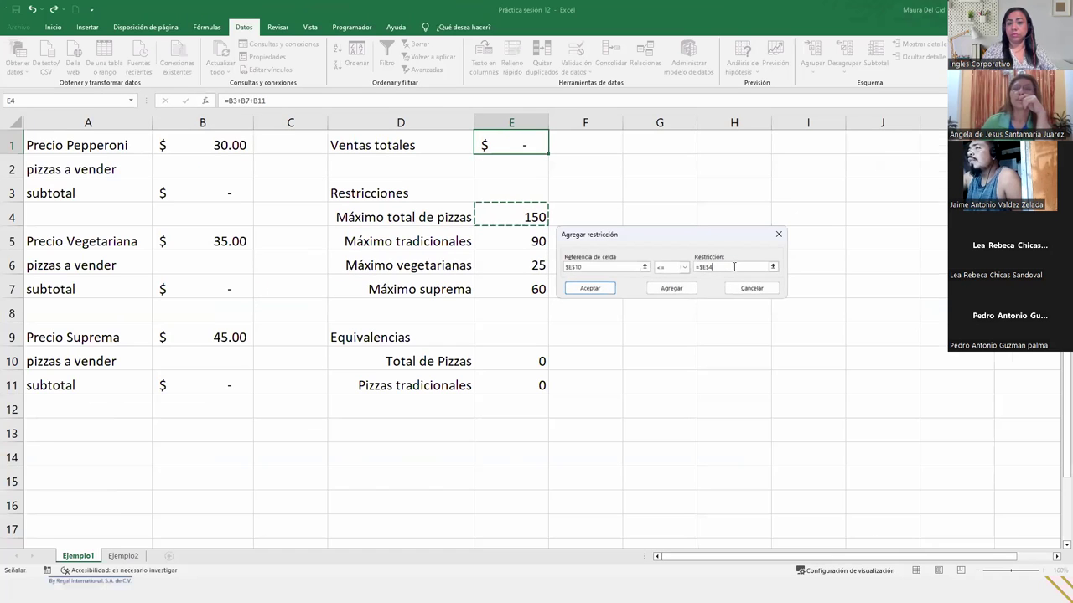
key("BackSpace")
key("BackSpace")
key("BackSpace")
key("BackSpace")
key("BackSpace")
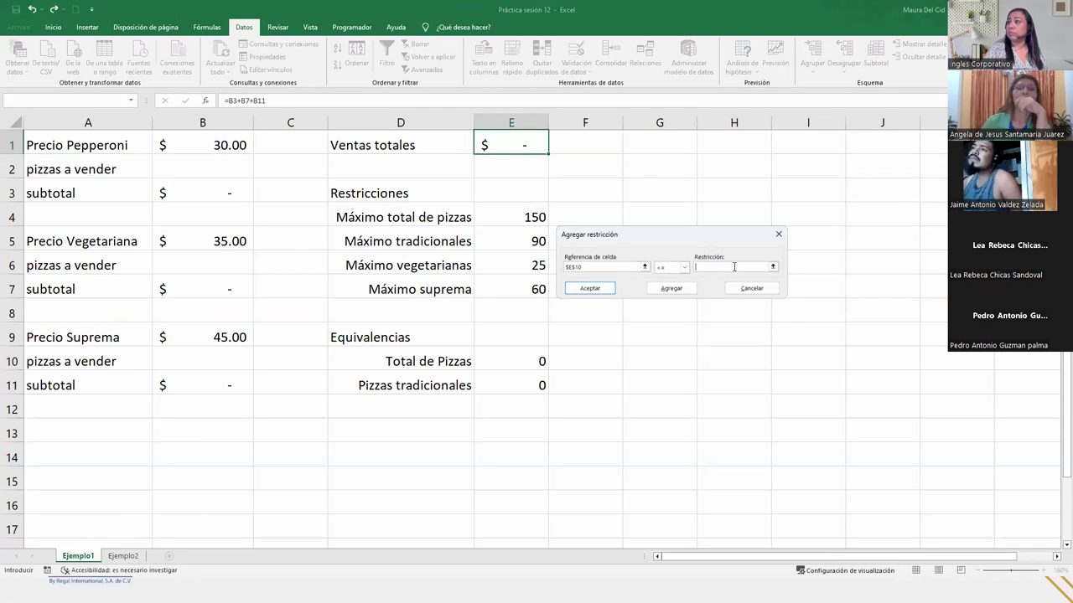
left_click(531, 222)
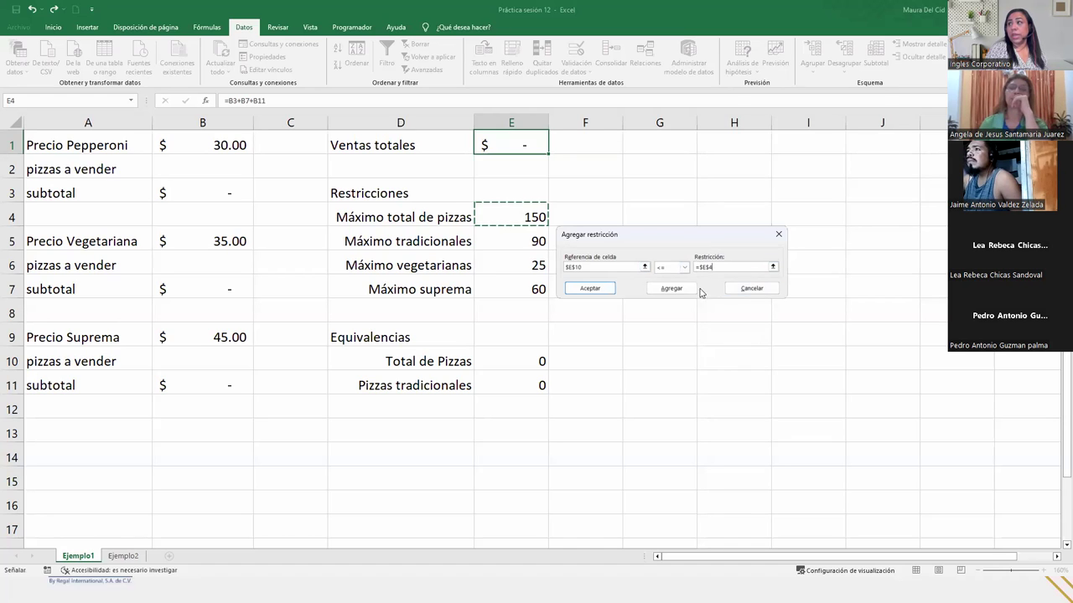
left_click(670, 289)
left_click(530, 384)
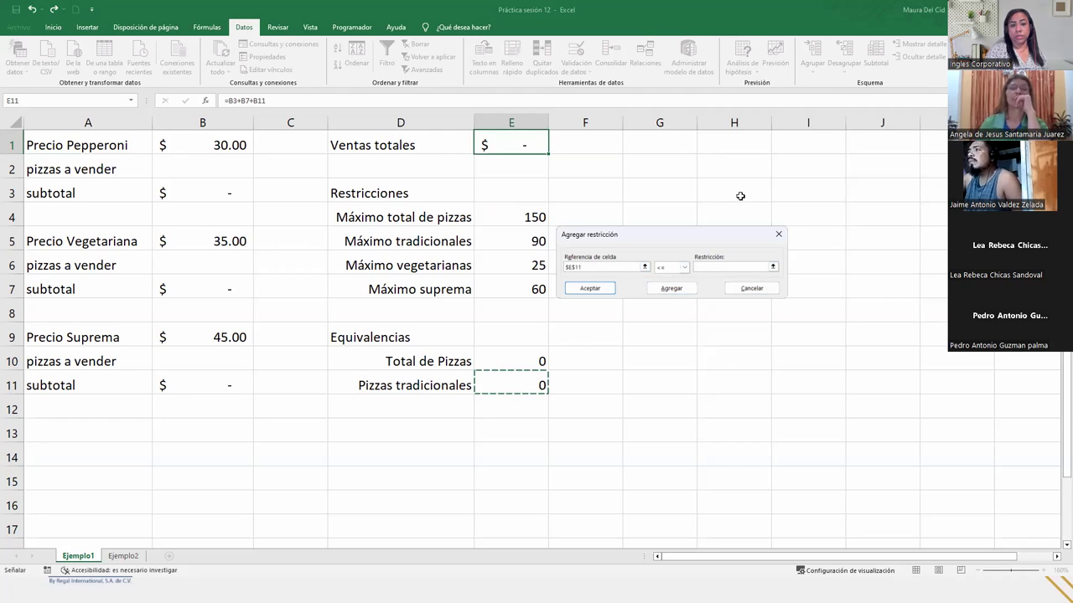
Step: Add $E$11 <= $E$5 capping traditional pizzas at 90, and dismiss the empty-reference error
left_click(710, 266)
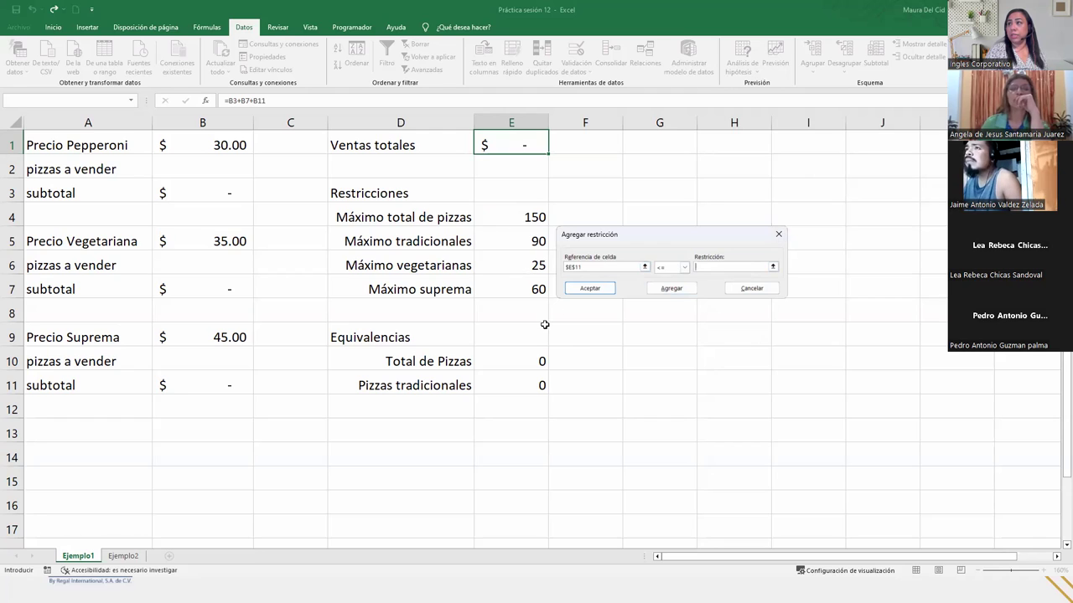
left_click(510, 236)
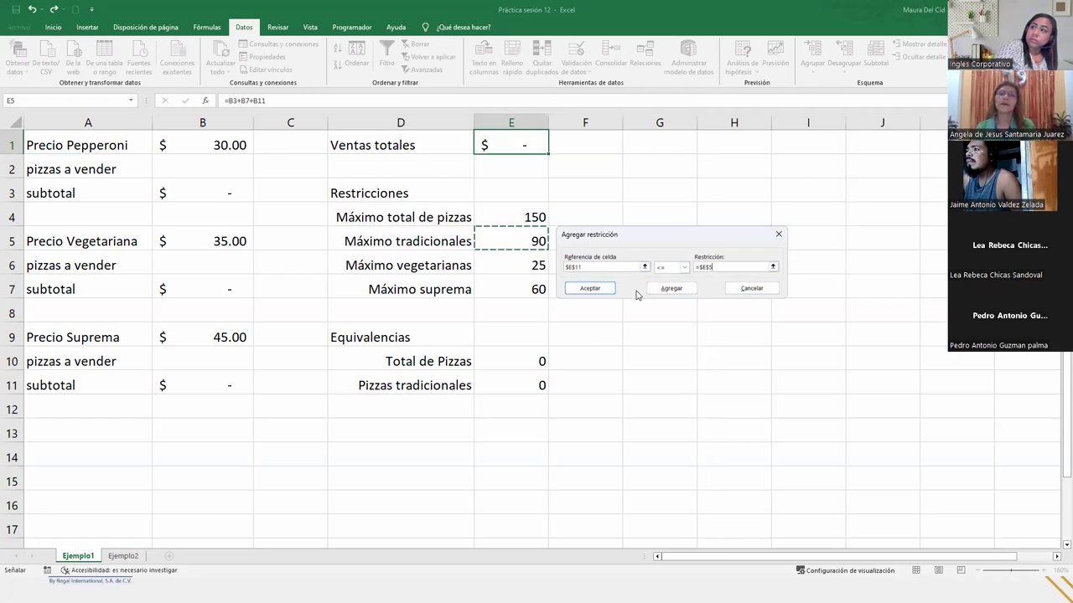
left_click(667, 293)
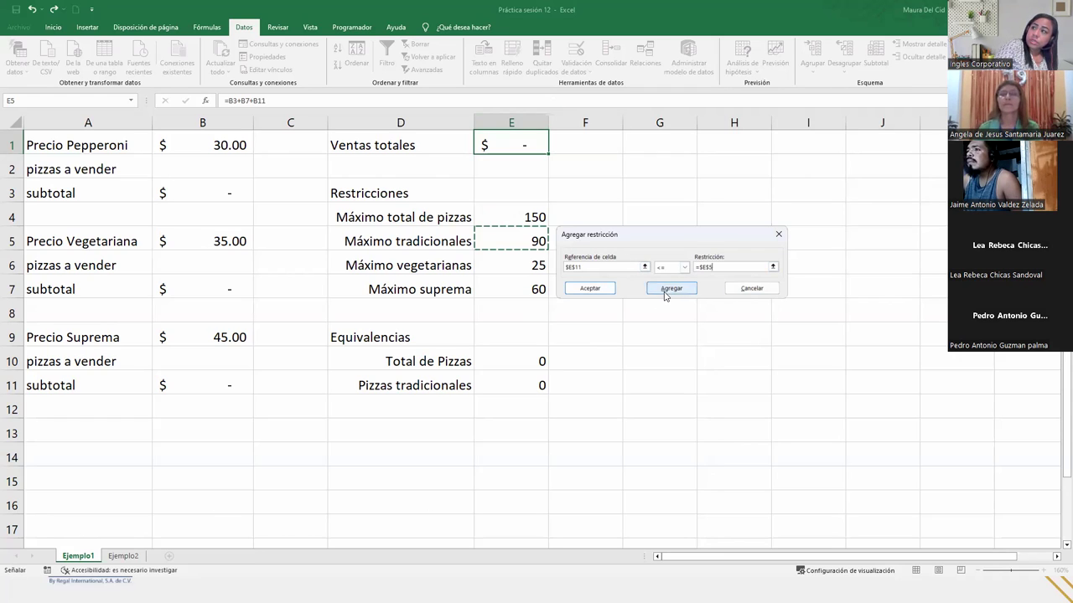
left_click(586, 292)
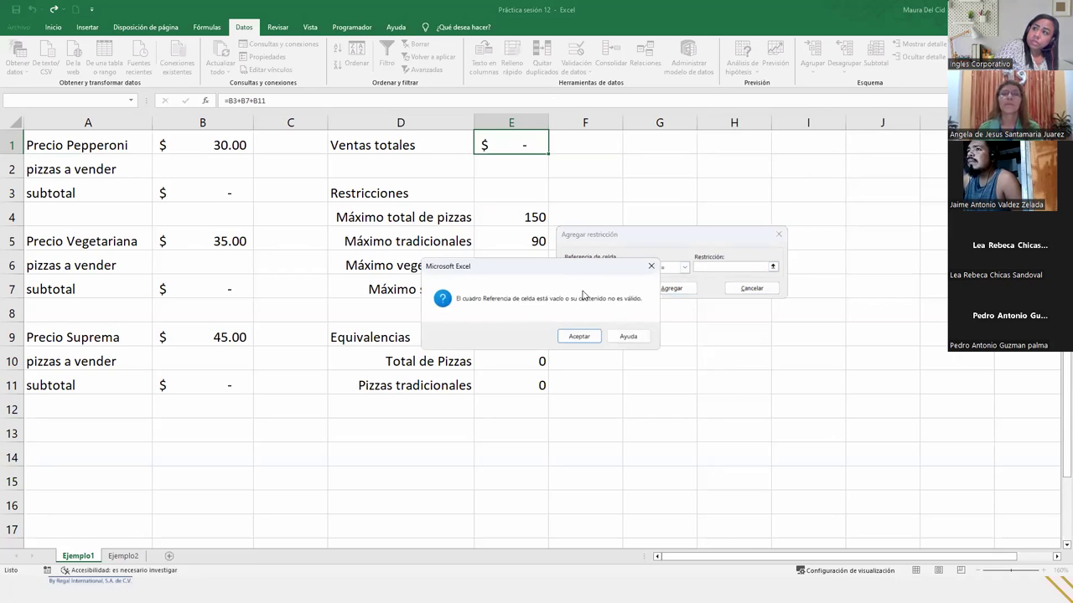
left_click(651, 269)
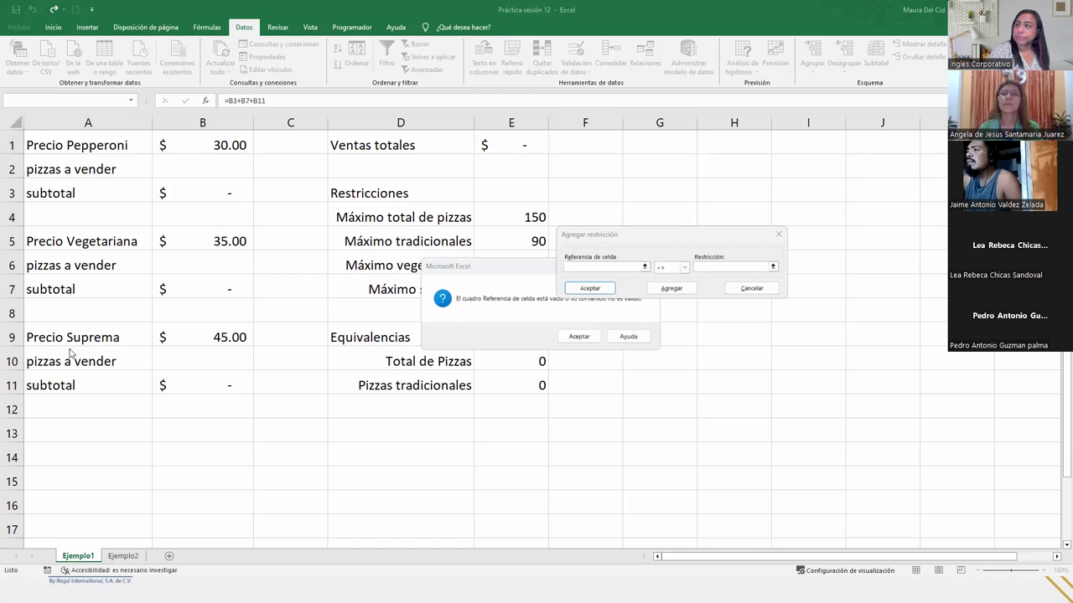
left_click(578, 336)
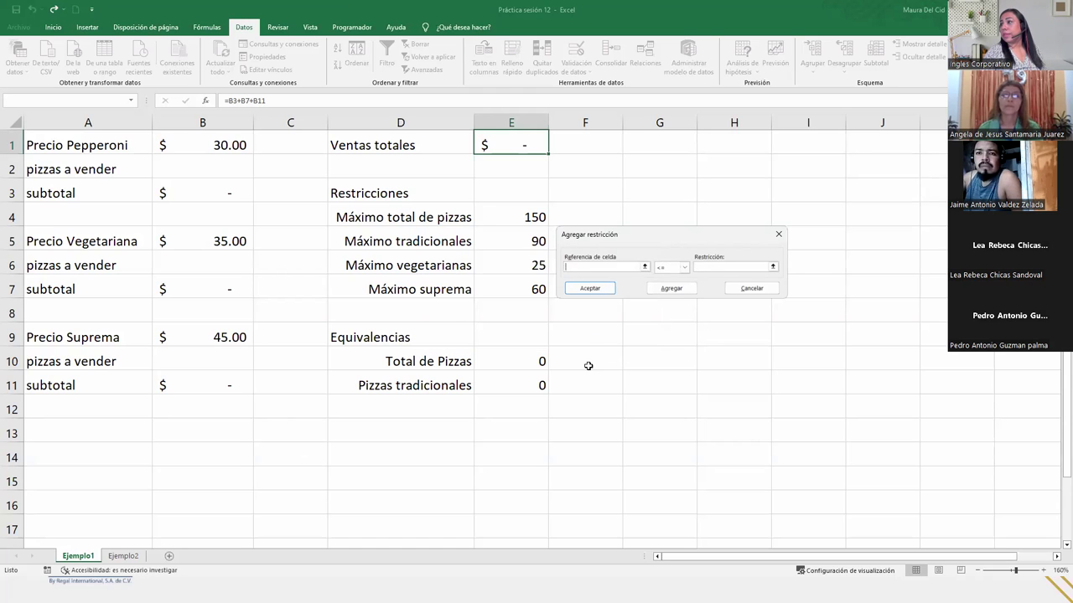
Step: Cancel the blank constraint and review objective $E$1 and the four constraints
left_click(750, 290)
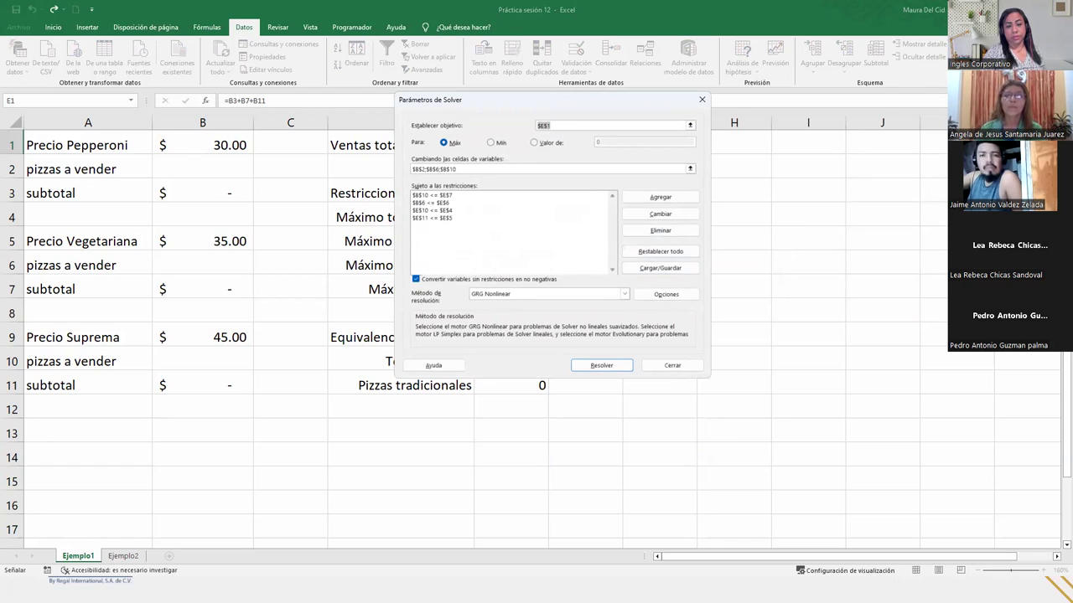
key("Escape")
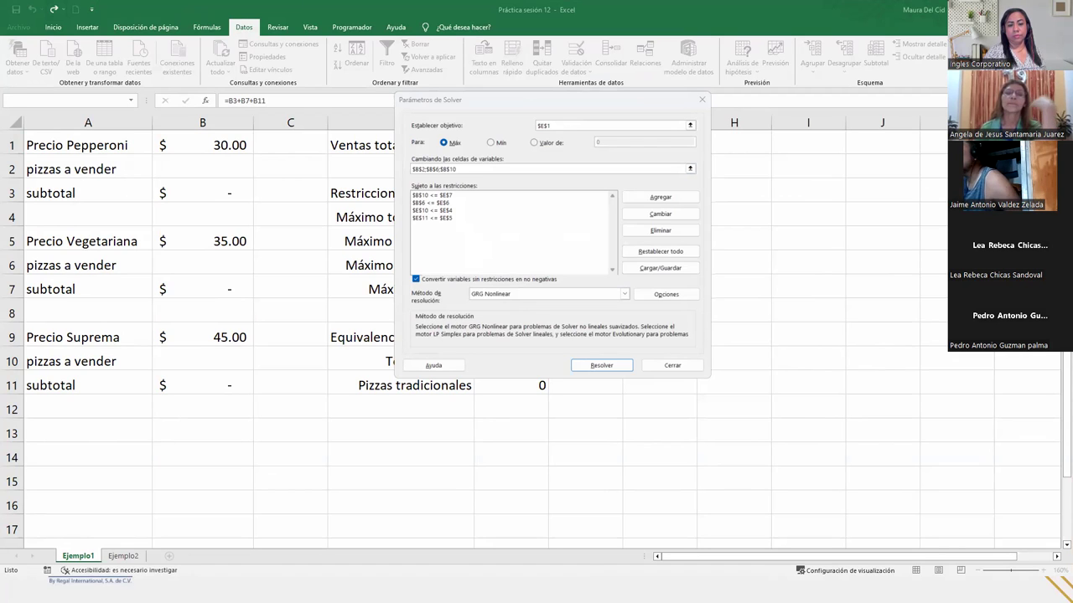
left_click(578, 125)
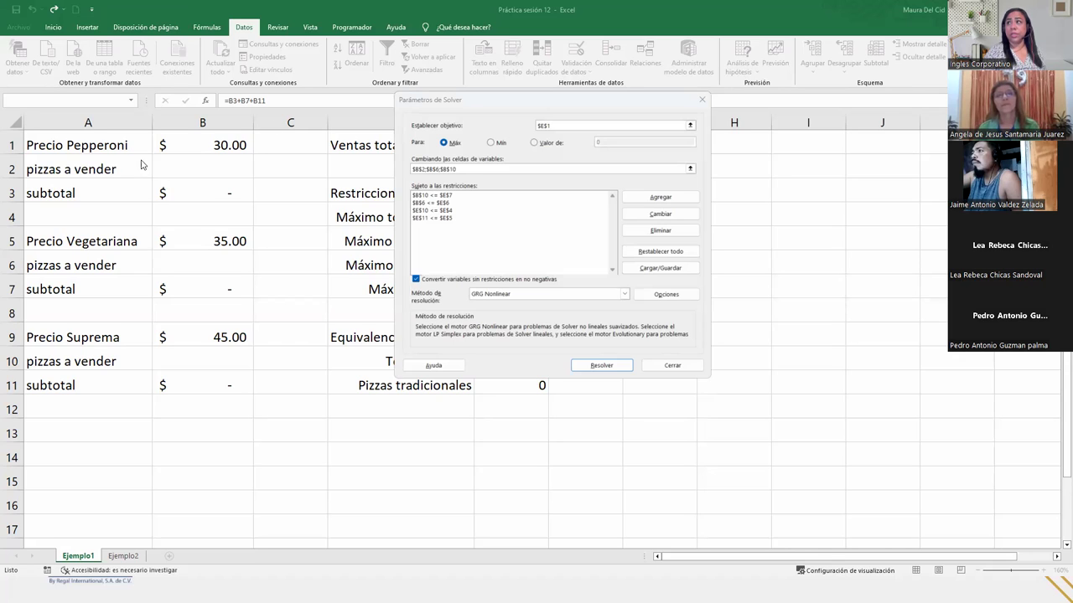
left_click(609, 126)
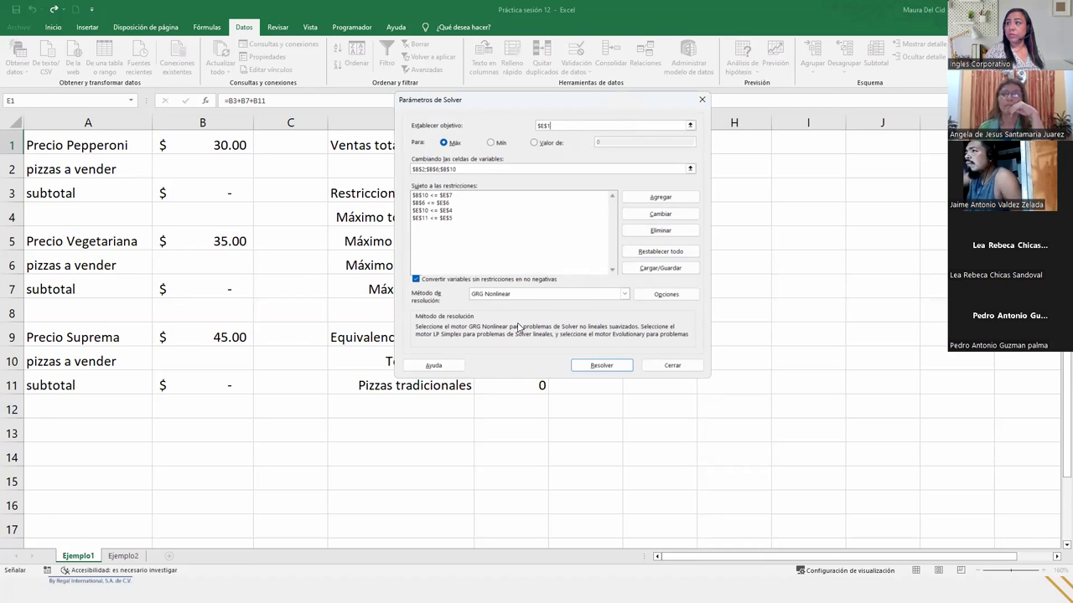
Step: Run Solver to reach $5,525.00 sales with 65, 25 and 60 pizzas, and view the results
left_click(603, 366)
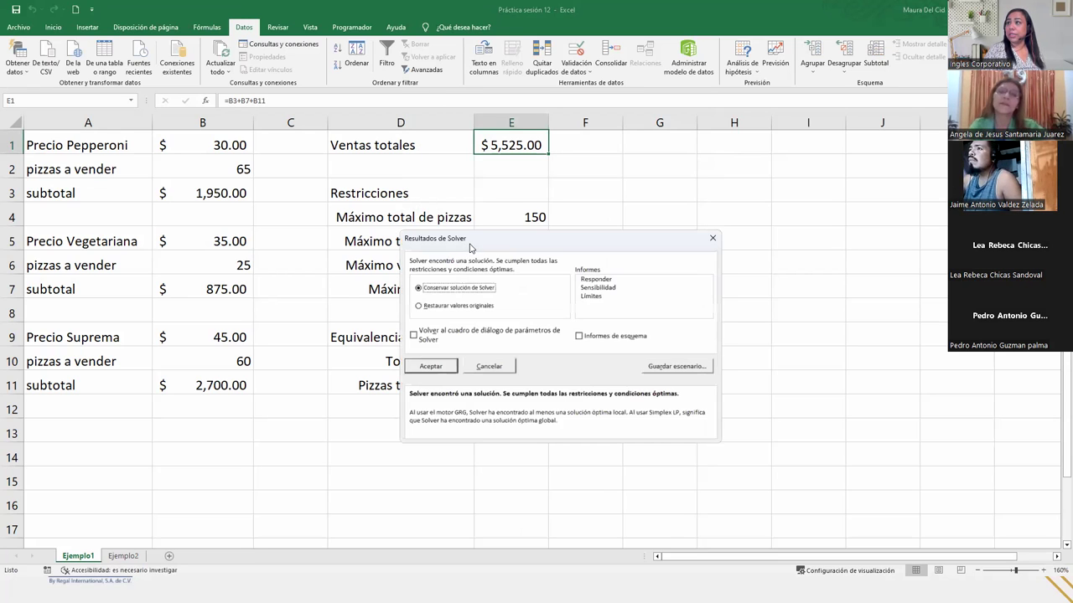
left_click_drag(470, 247, 632, 213)
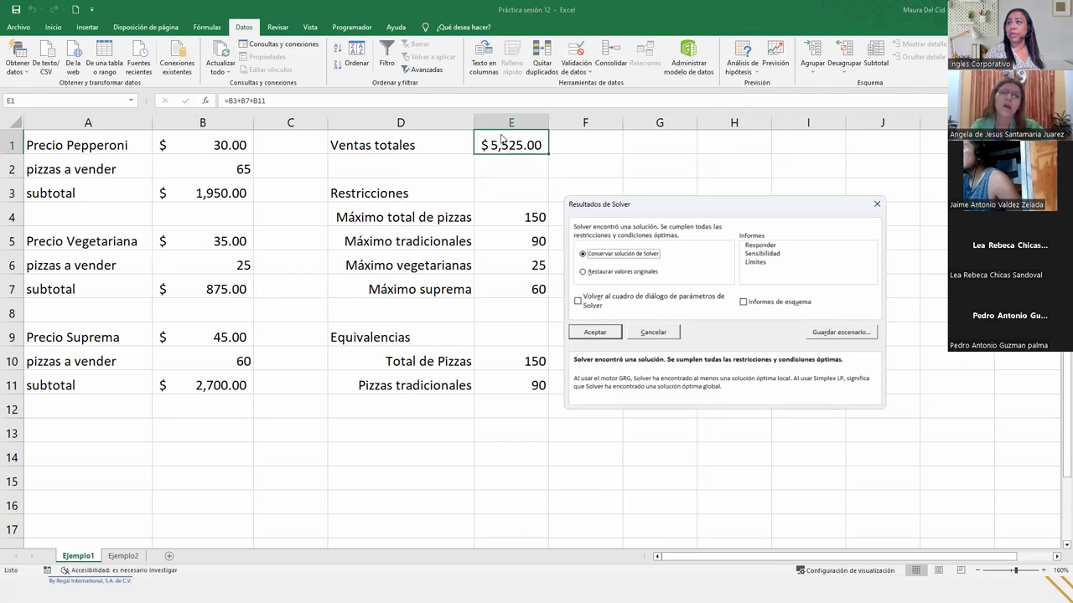
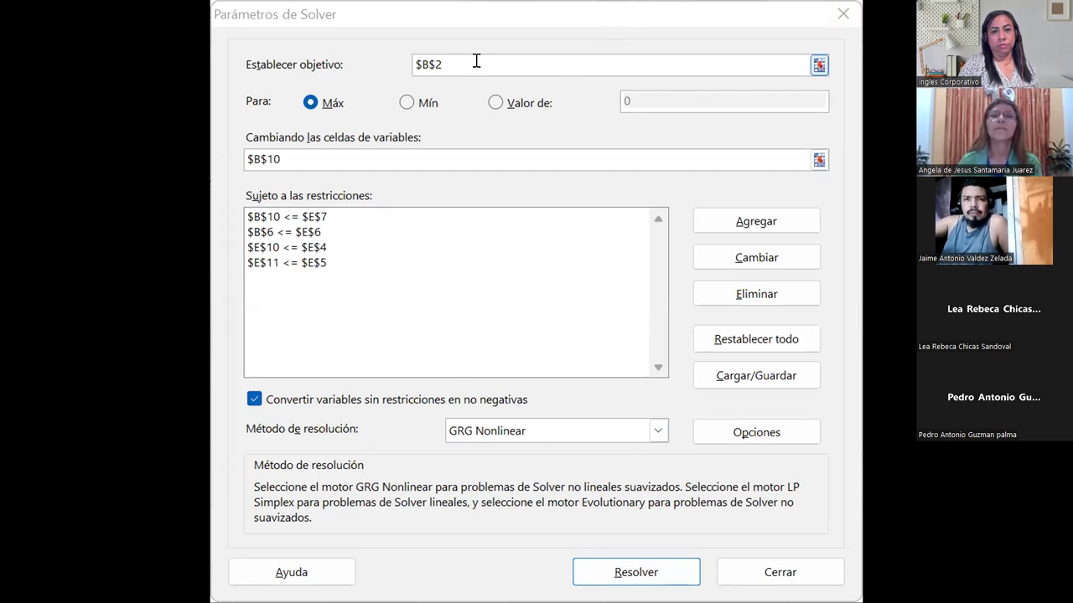
Step: Replace Solver's objective cell $B$2 with $E$1, still set to Maximize
left_click(540, 63)
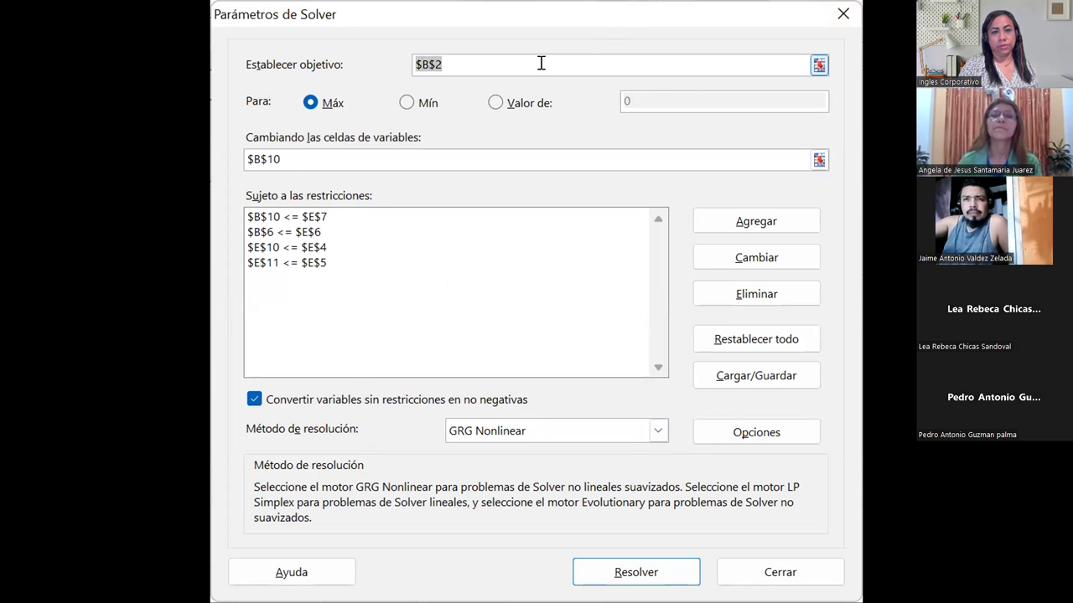
key("BackSpace")
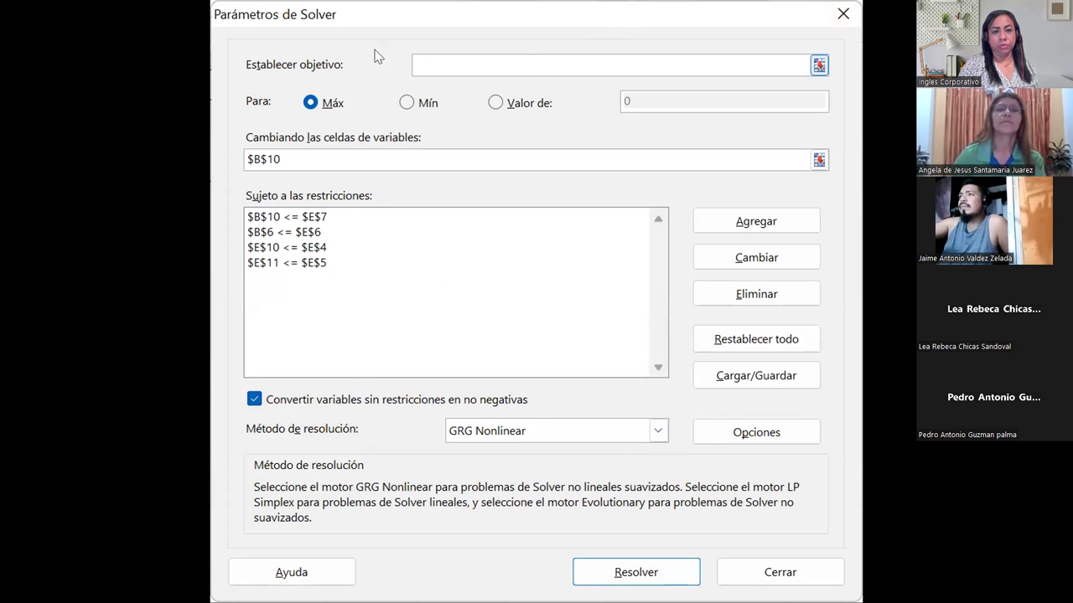
type("$E$1")
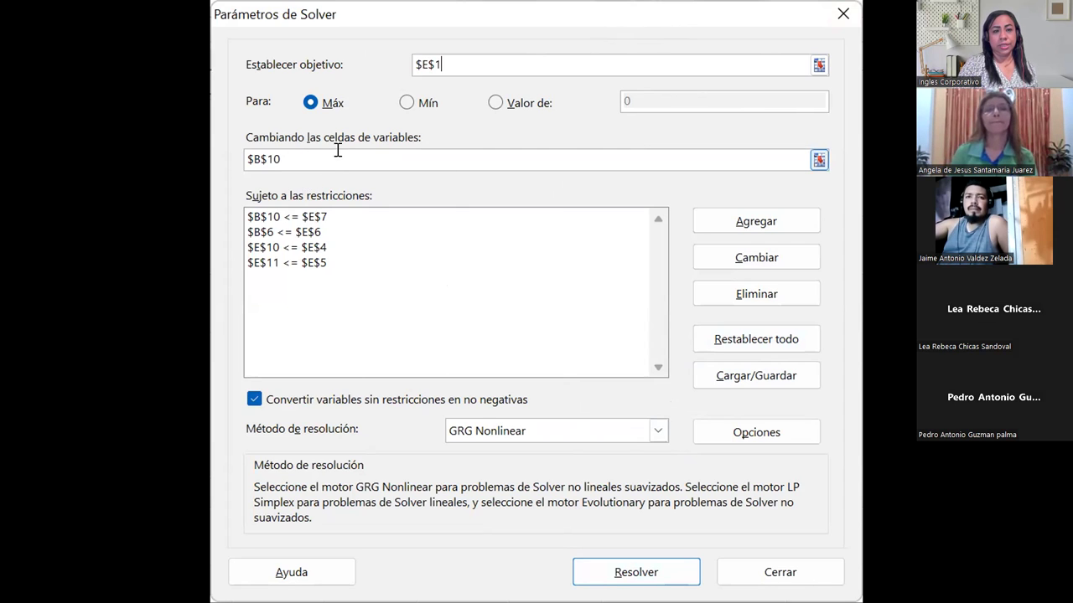
Step: Set Solver's variable cells to $B$2,$B$6,$B$10 instead of only $B$10
double_click(283, 154)
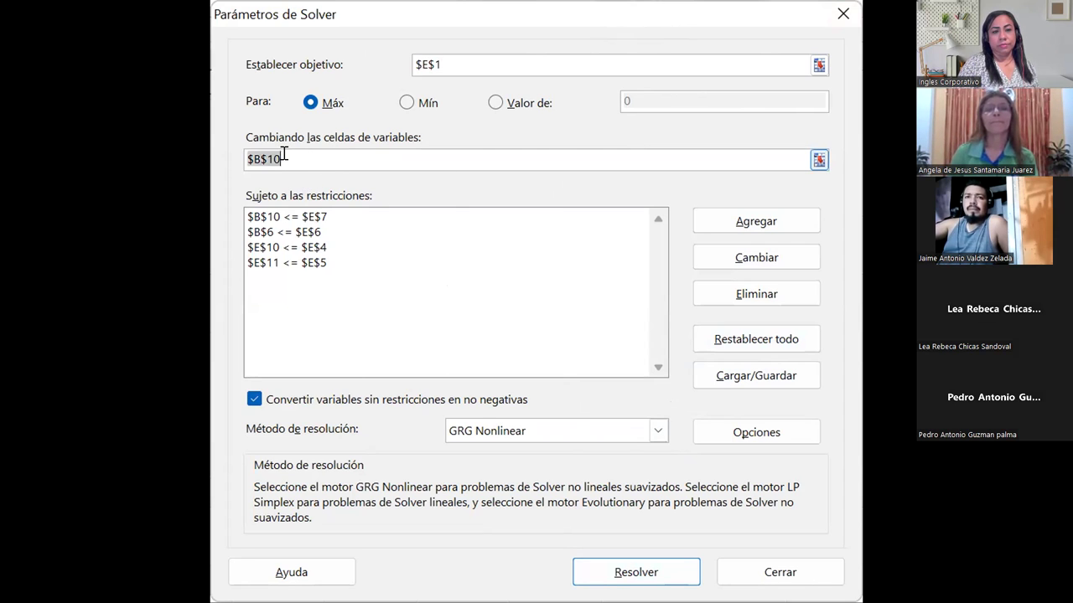
key("BackSpace")
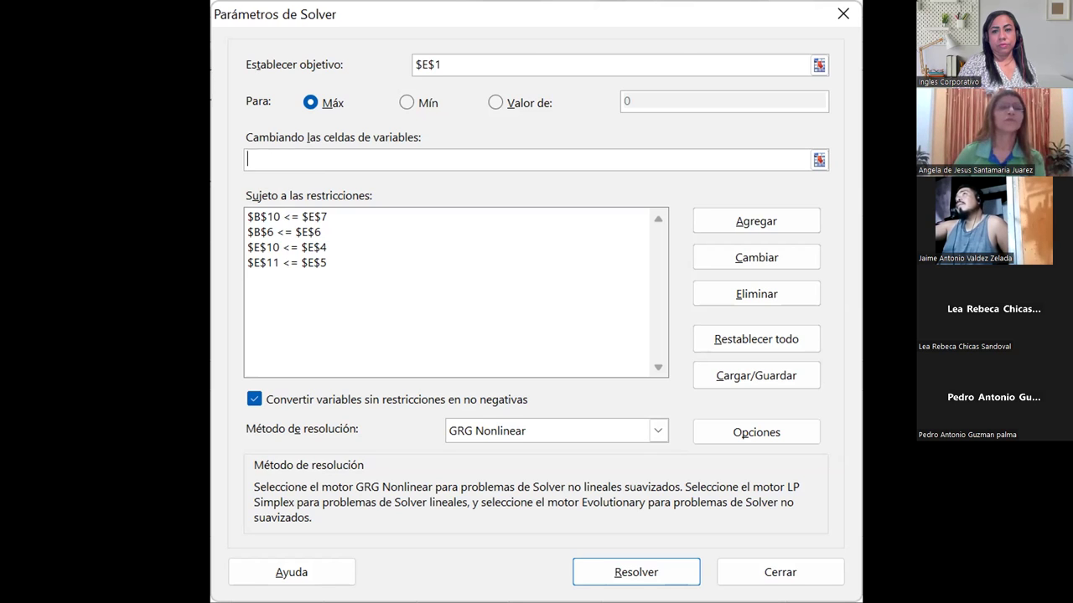
type("$B$2,$B$6")
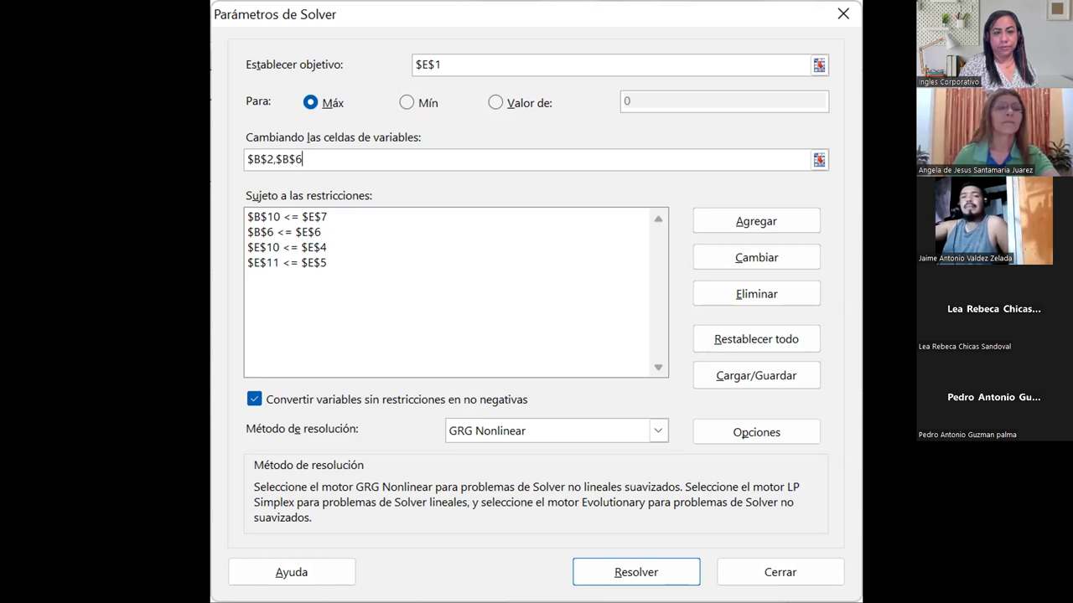
type(",$B$10")
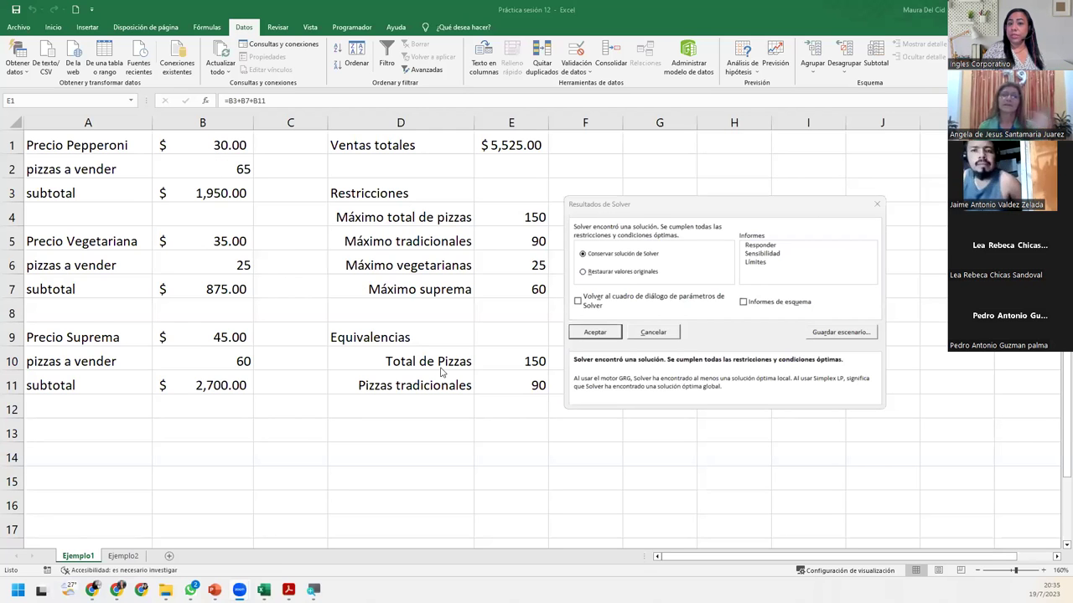
Step: Choose to save the Solver result as a scenario from the Solver Results dialog
mouse_move(648, 217)
left_mouse_down()
mouse_move(700, 216)
mouse_move(671, 188)
left_mouse_up()
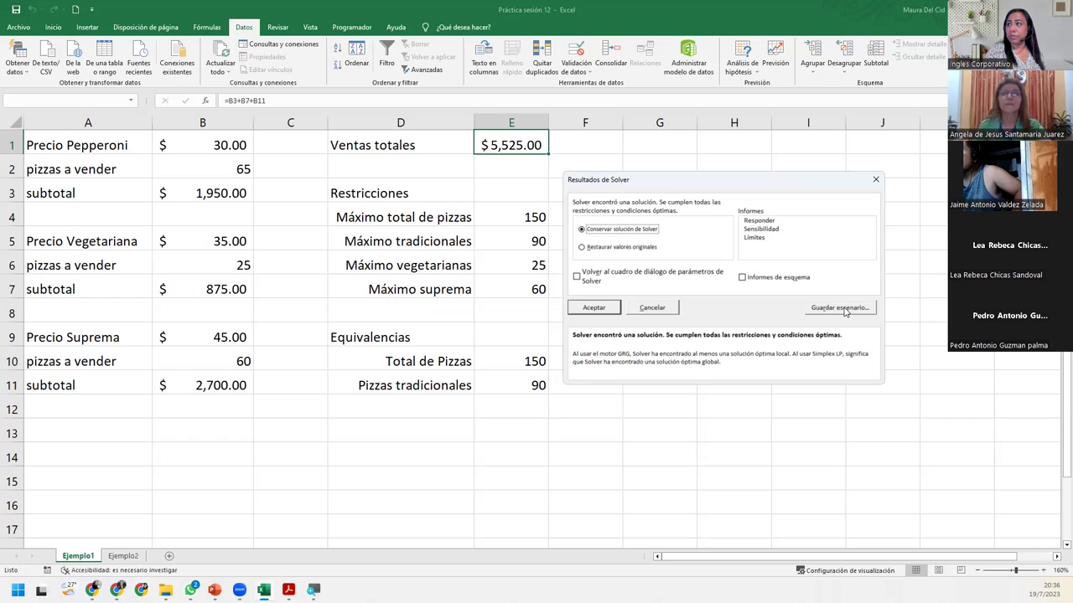
key("Return")
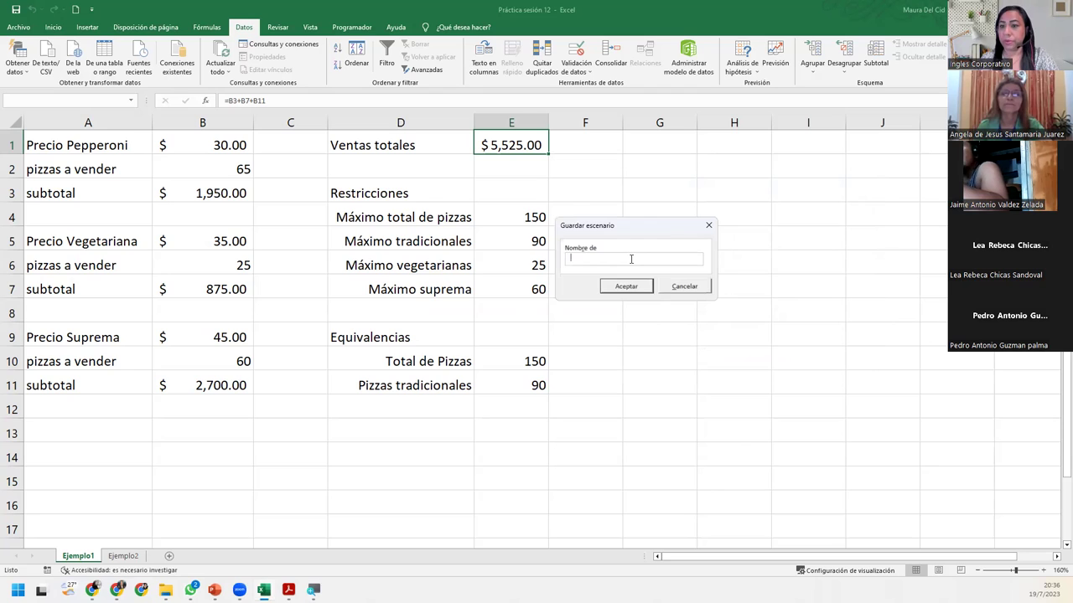
Step: Name the scenario 'Mi primer escenario', confirm it, and recentre the Solver Results dialog
type("Mi primer escenario")
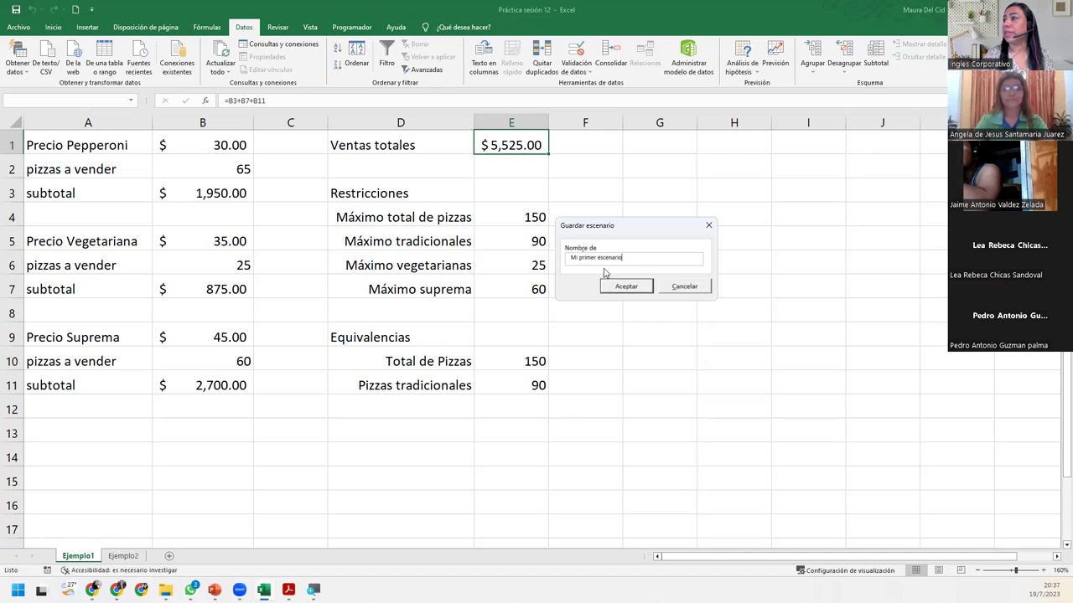
left_click(626, 287)
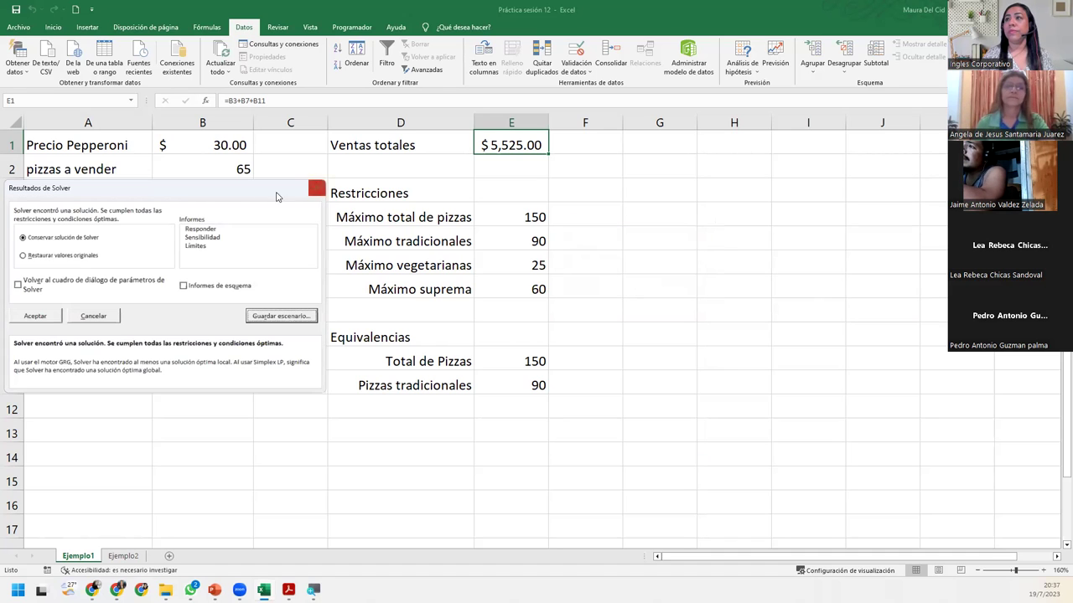
left_click_drag(233, 195, 653, 225)
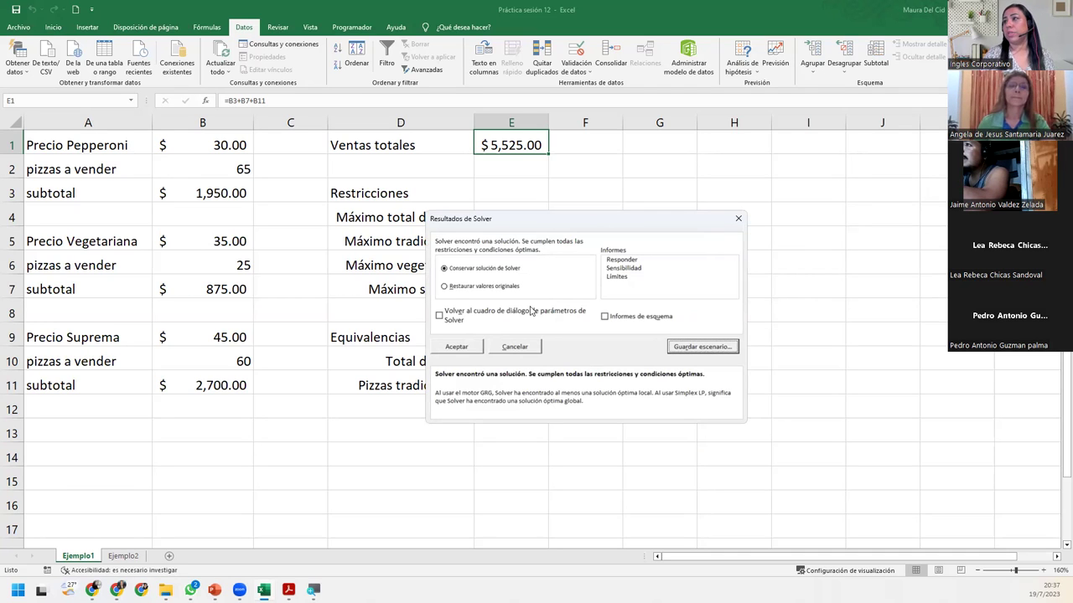
Step: Keep the solution of 65, 25 and 60 pizzas and check E1's $5,525.00 total formula
left_click(454, 349)
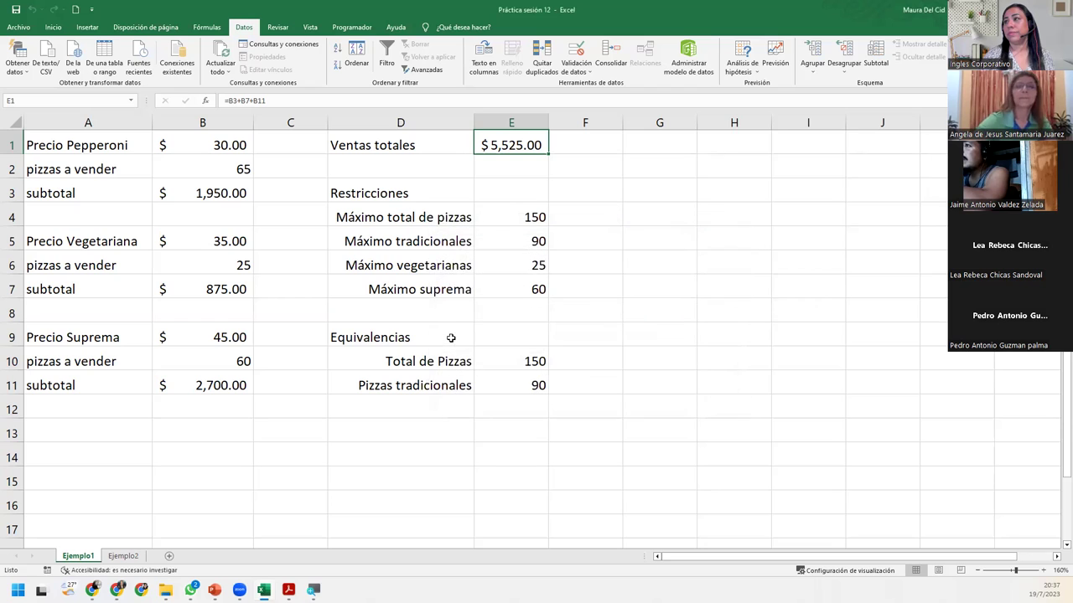
left_click(451, 338)
left_click(264, 424)
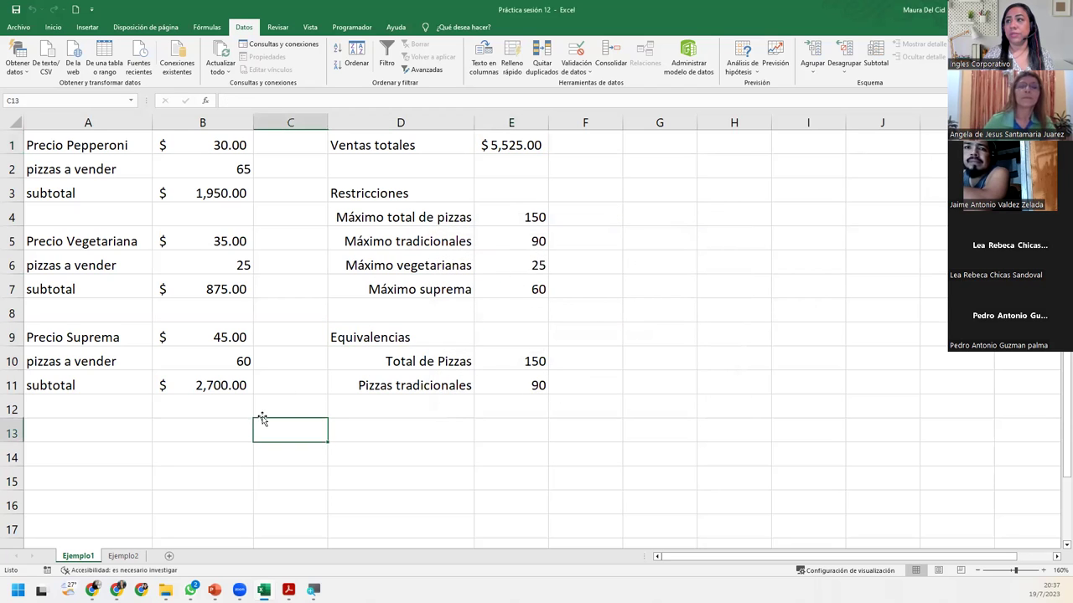
left_click(186, 414)
left_click(121, 408)
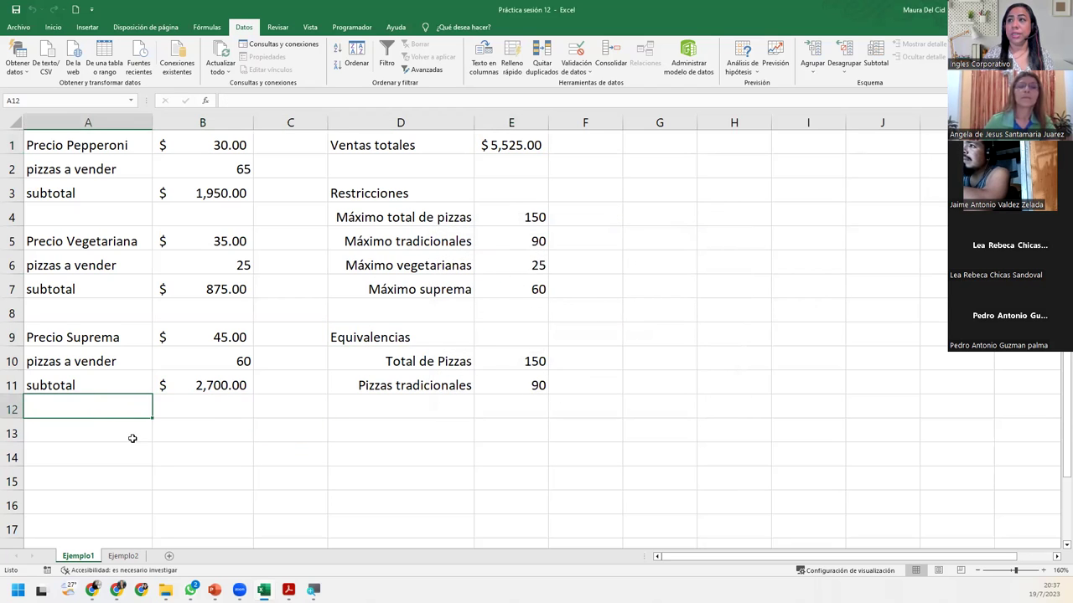
left_click(131, 436)
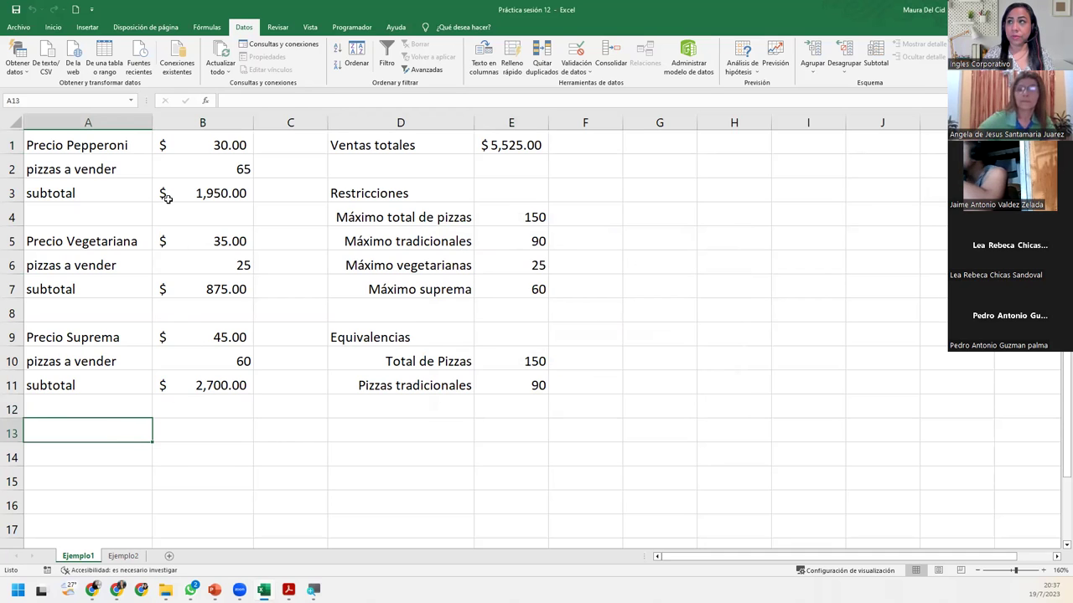
left_click(490, 145)
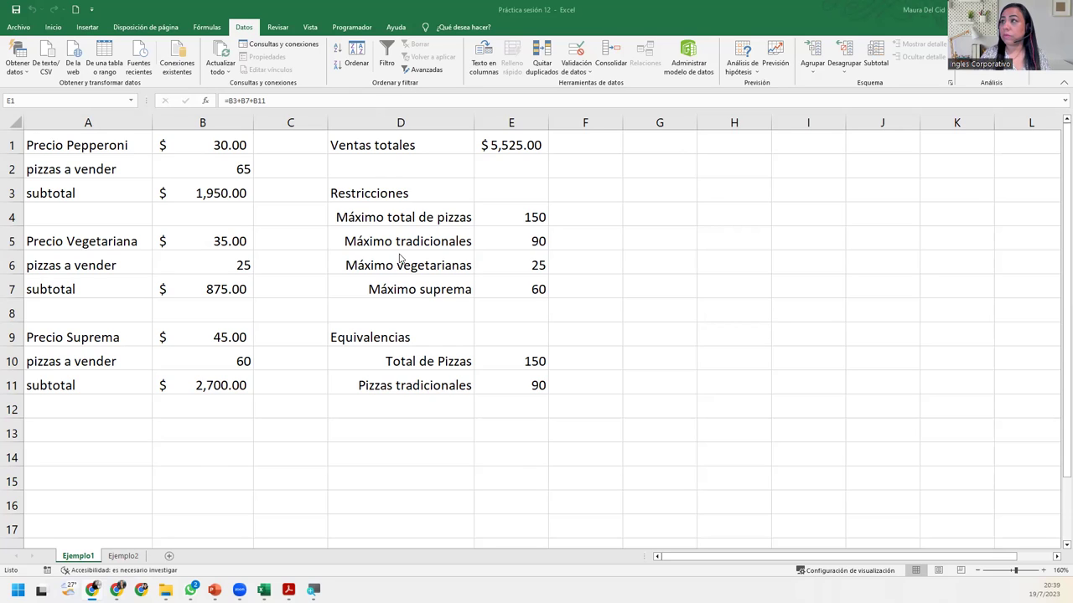
left_click(481, 375)
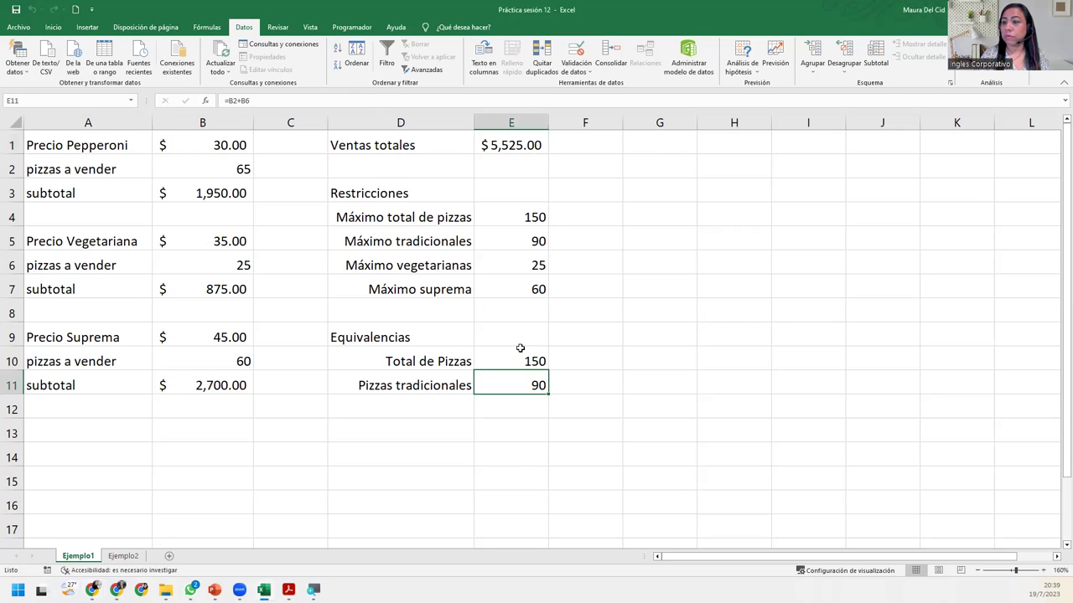
left_click(526, 342)
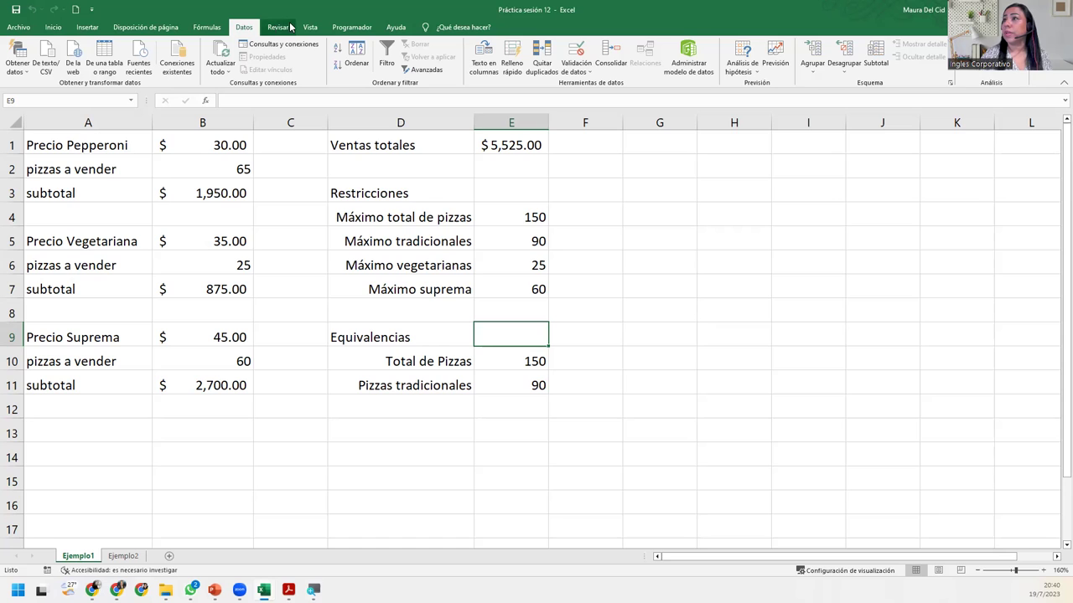
Step: Open the Scenario Manager from Data > What-If Analysis, then close it
left_click(277, 28)
left_click(307, 28)
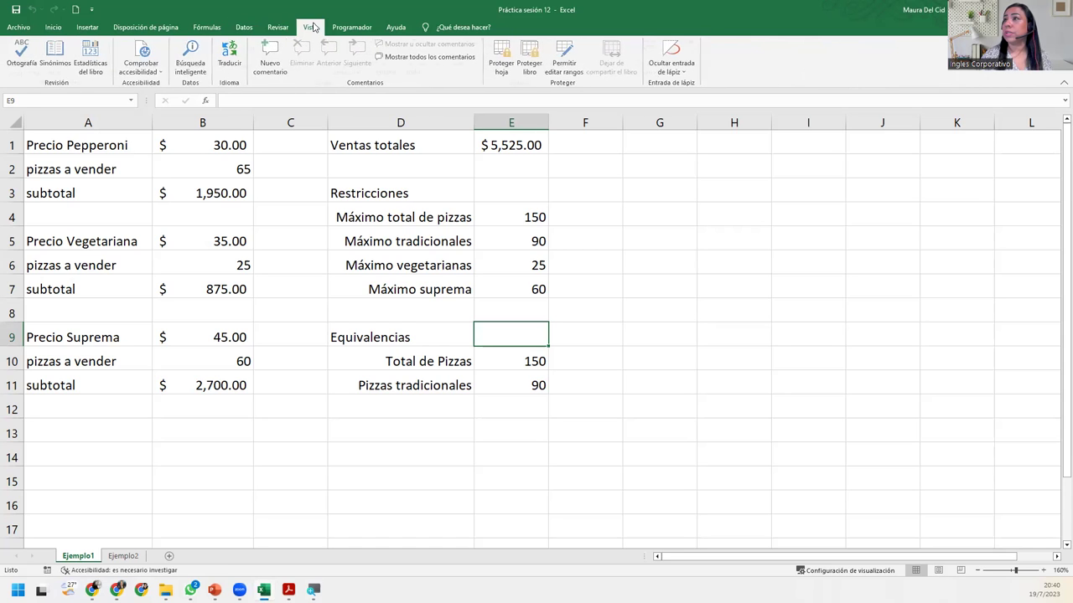
left_click(201, 29)
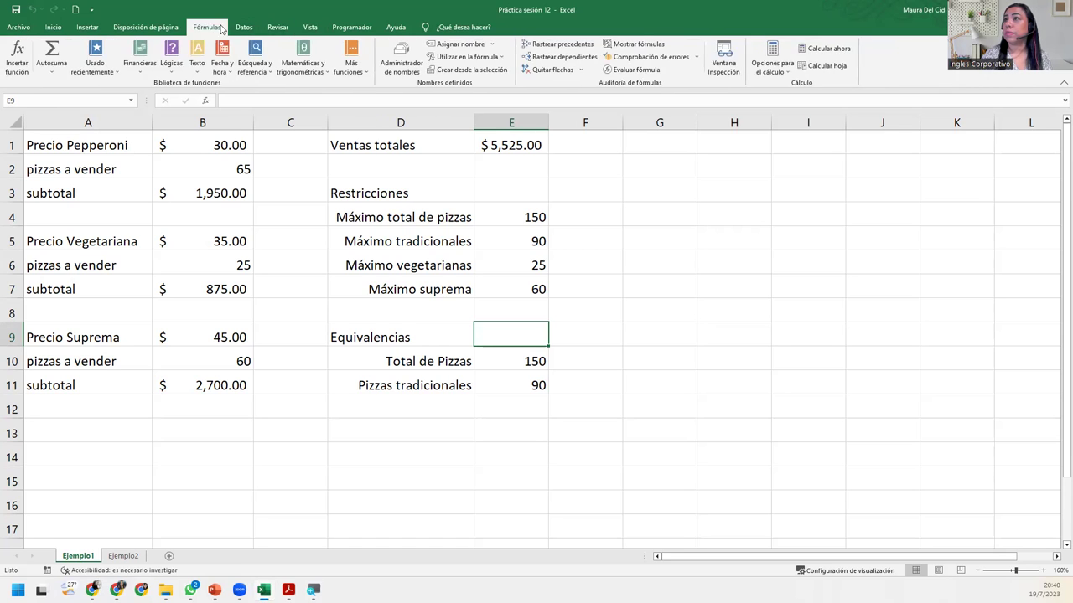
left_click(244, 29)
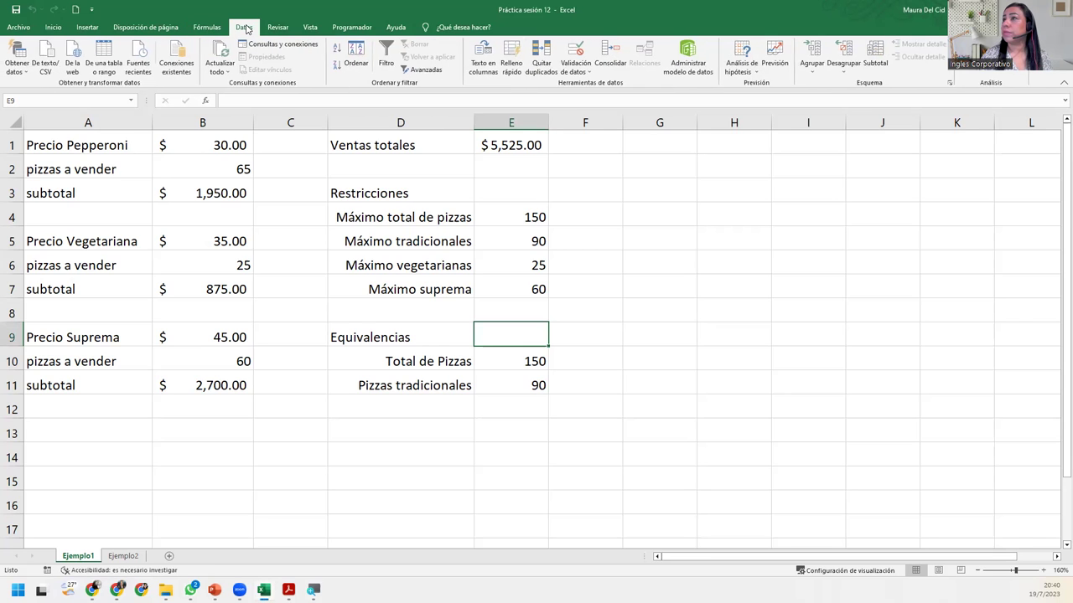
left_click(744, 69)
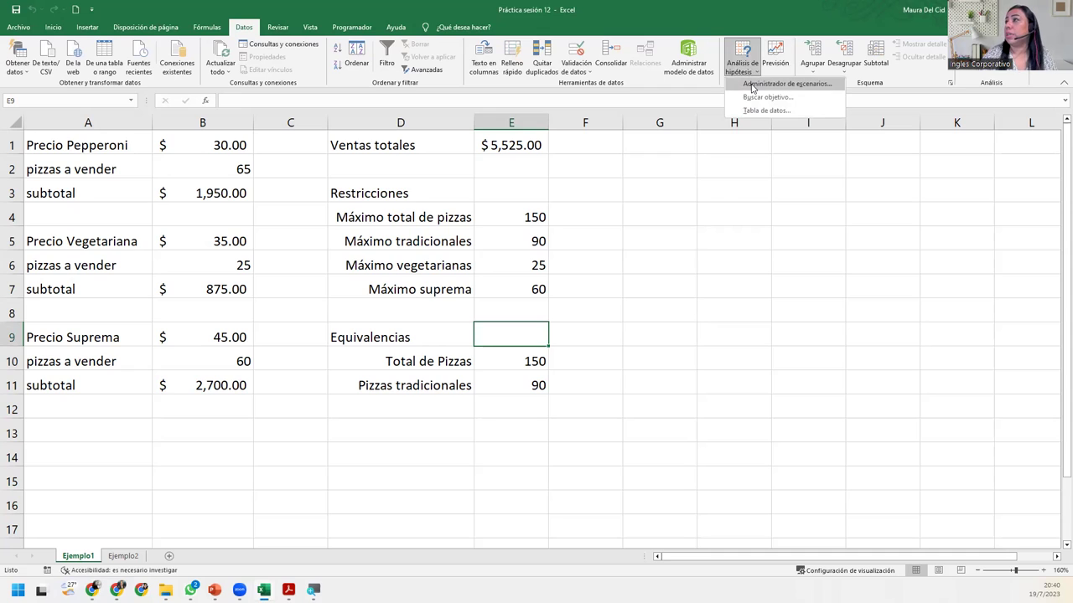
left_click(762, 84)
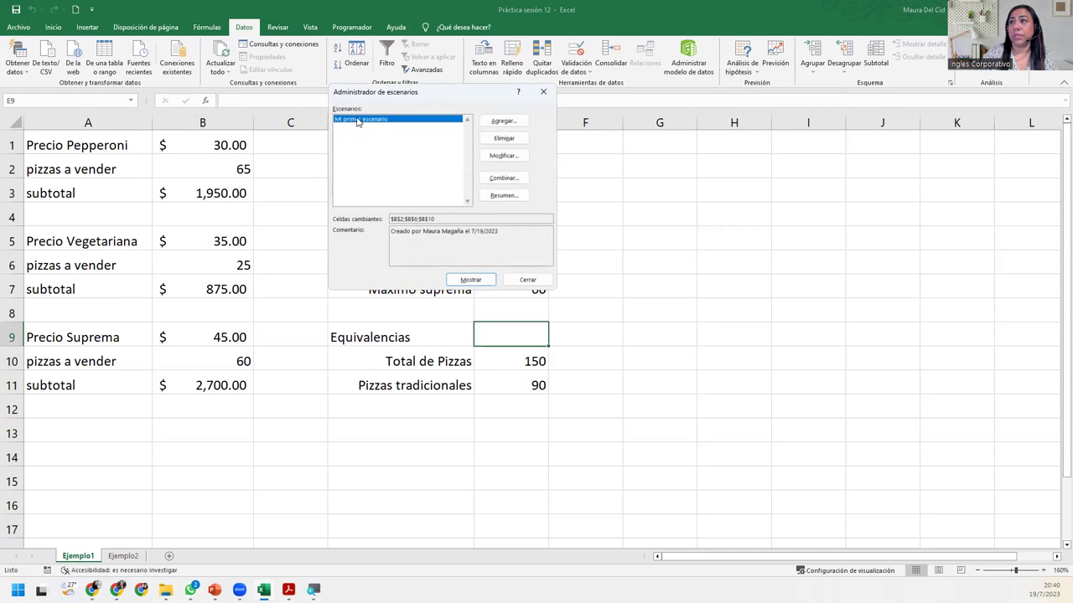
left_click(543, 91)
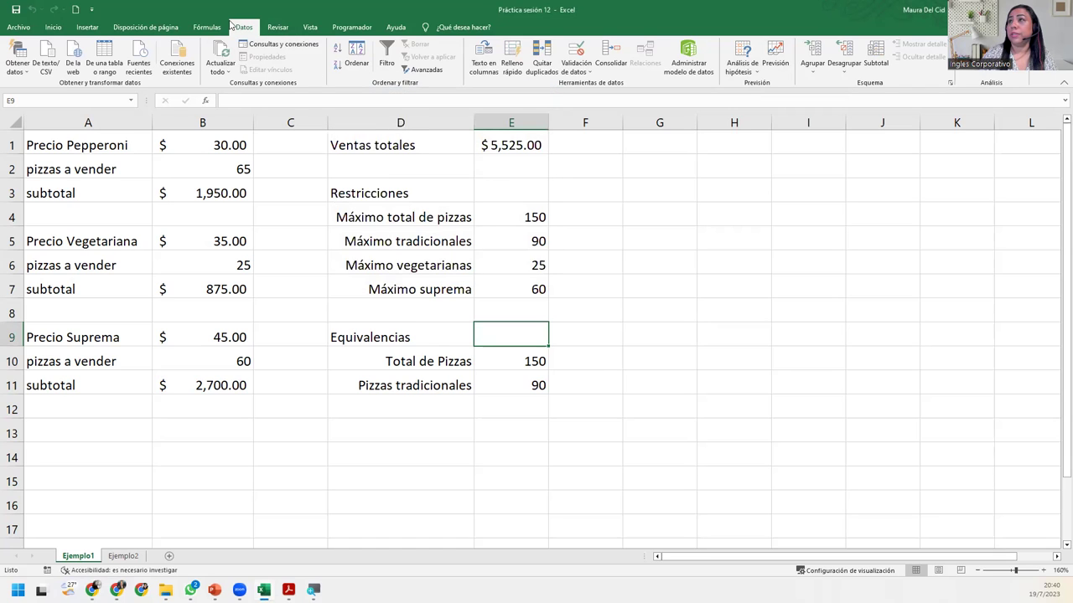
Step: Reopen the Scenario Manager to review Mi primer escenario, then close it
left_click(748, 72)
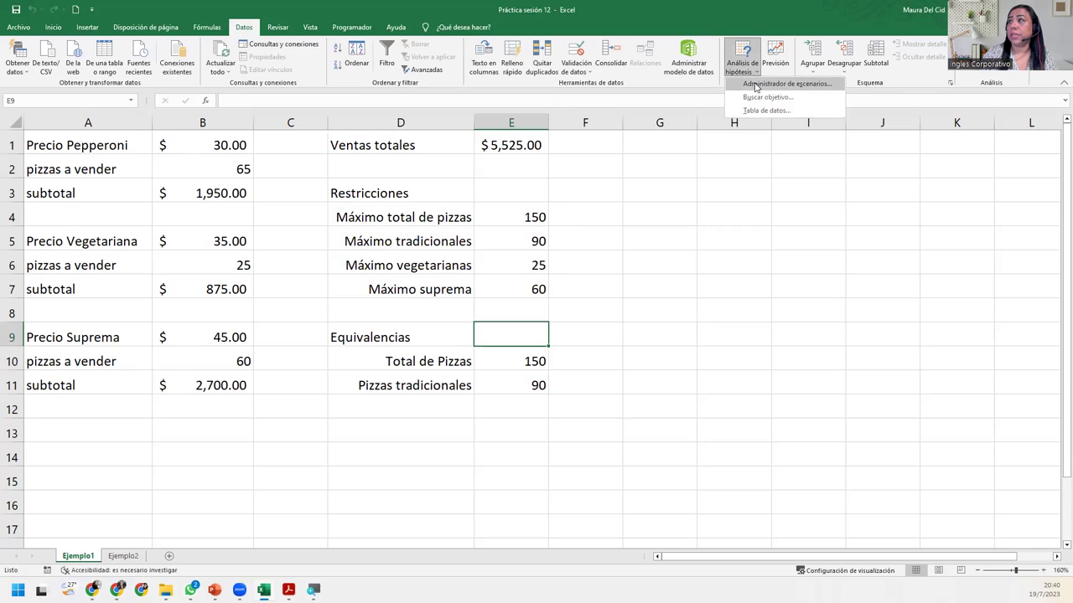
left_click(756, 85)
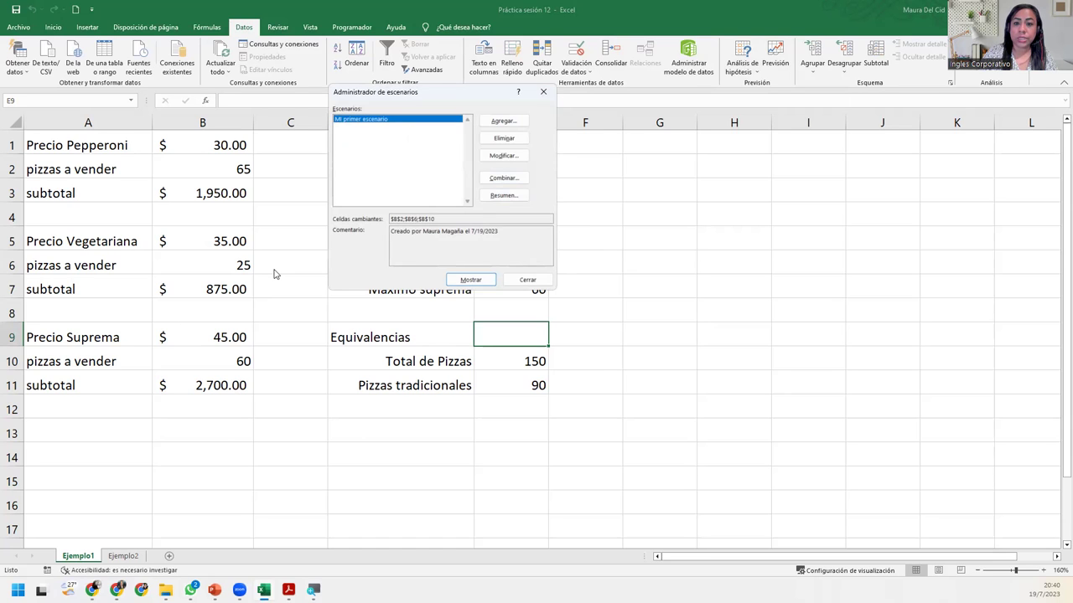
left_click(543, 91)
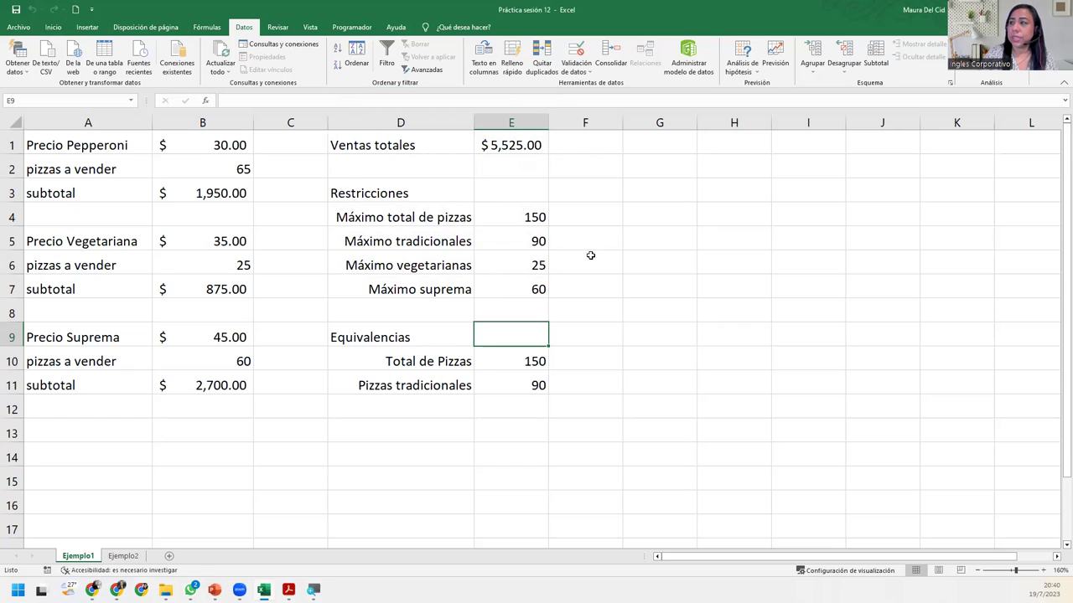
left_click(516, 267)
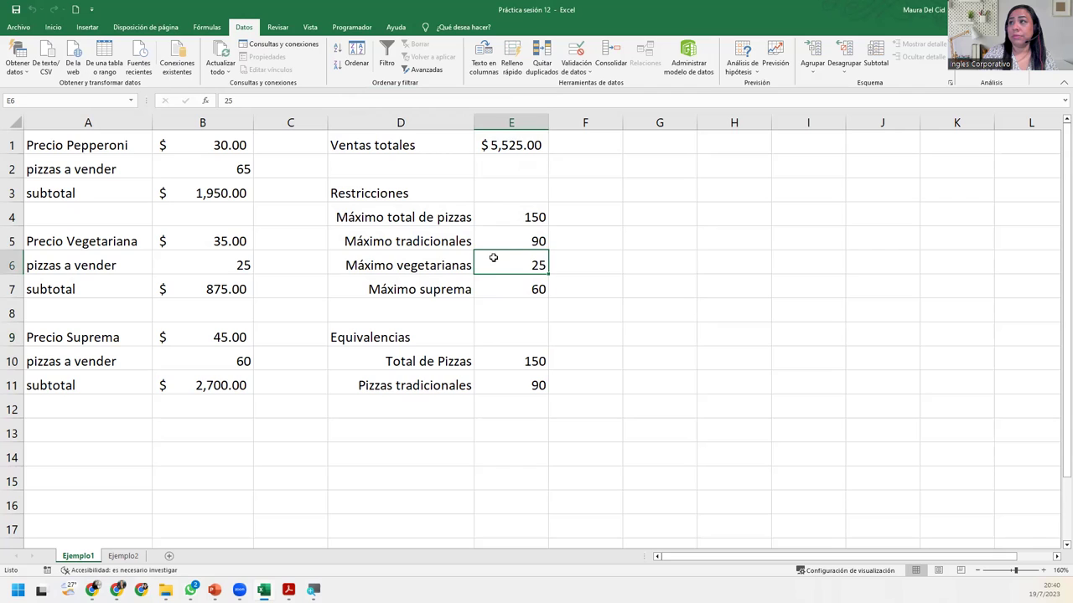
left_click(503, 288)
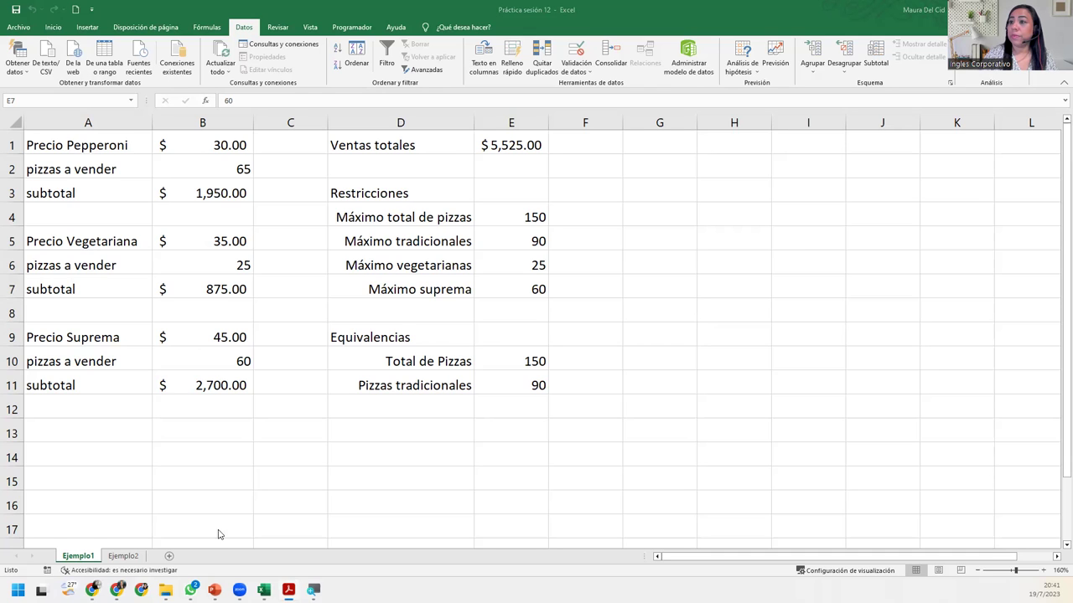
left_click(125, 556)
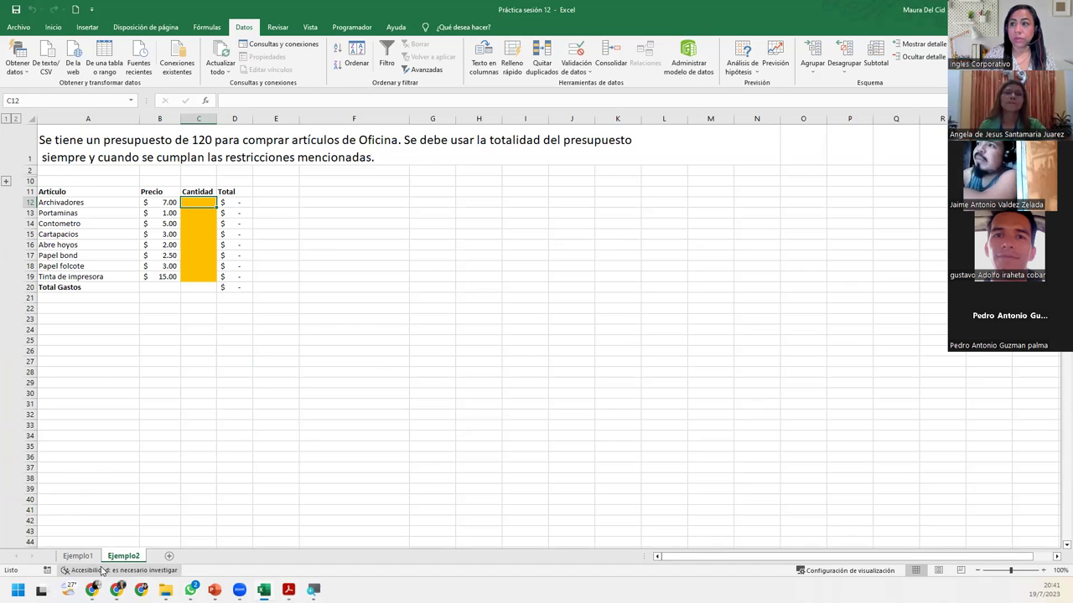
left_click(78, 556)
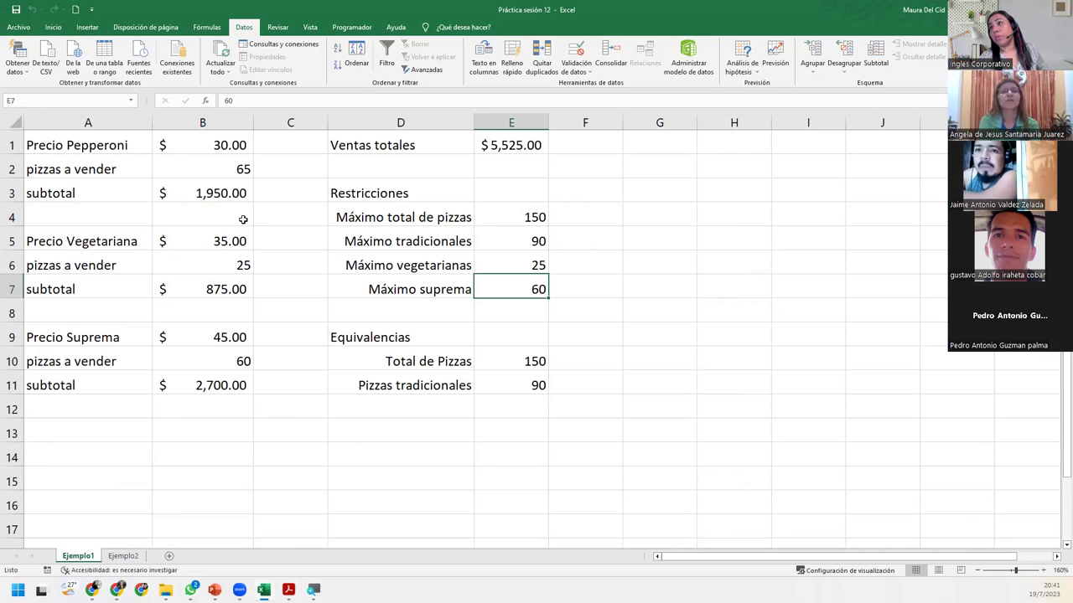
left_click(210, 168)
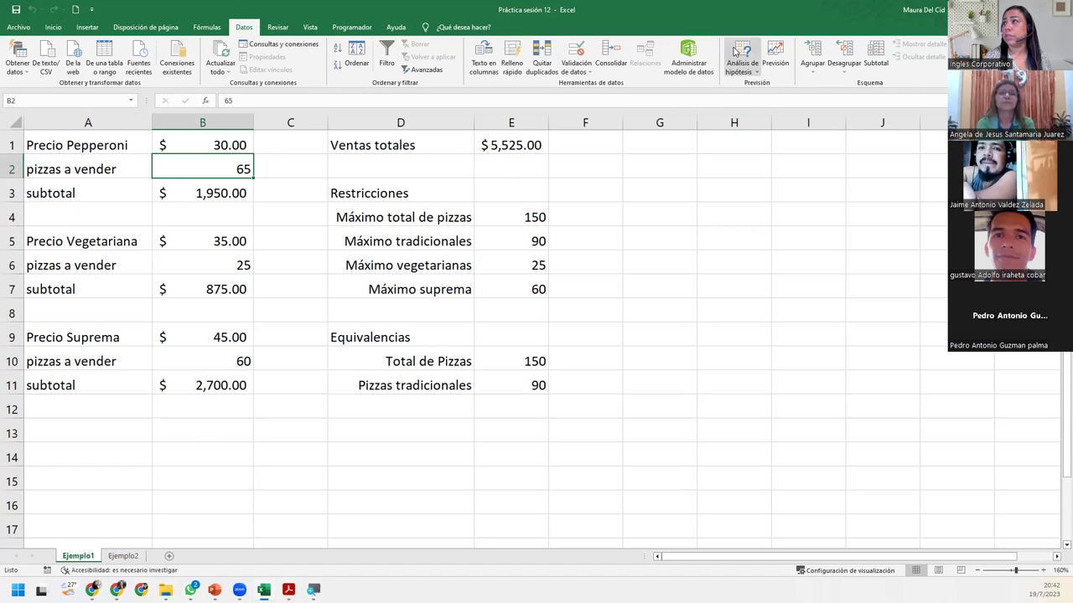
left_click(742, 66)
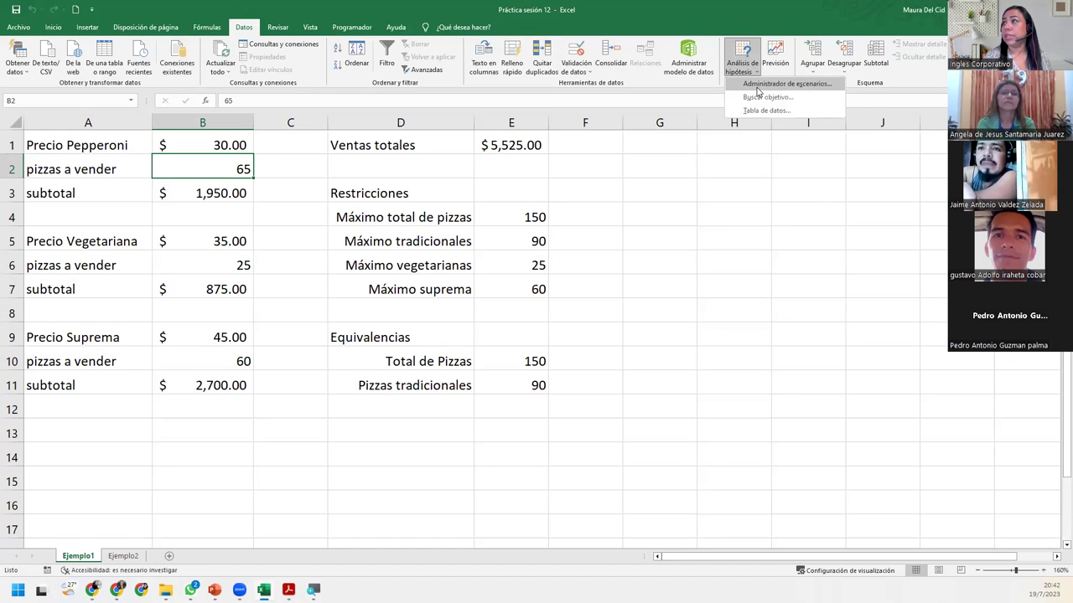
left_click(758, 88)
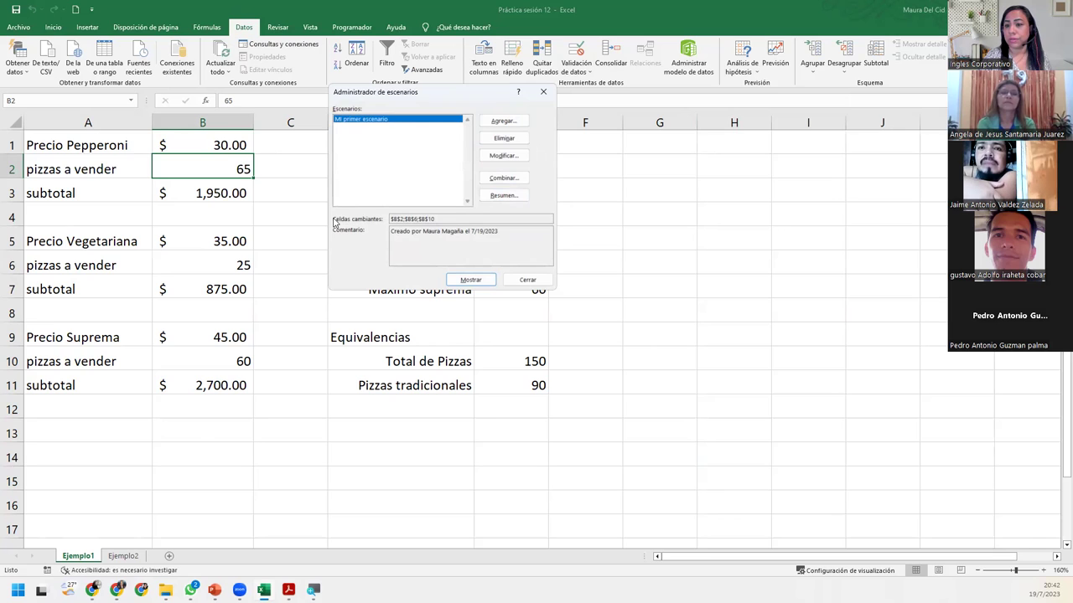
left_click(543, 91)
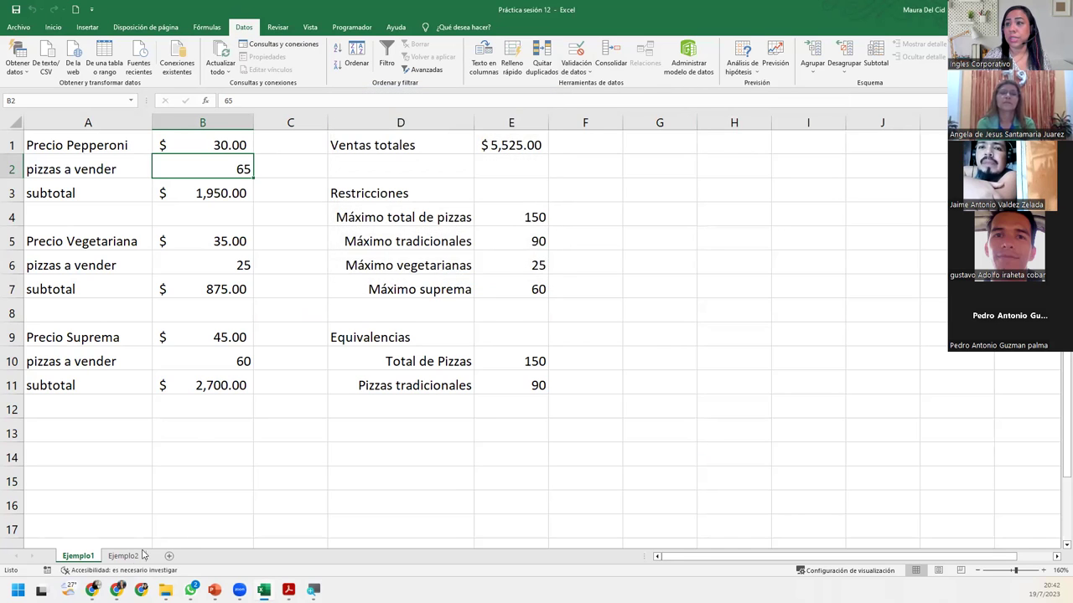
Step: Switch to the Ejemplo2 sheet and open its Scenario Manager, which lists no scenarios
left_click(142, 555)
left_click(753, 67)
left_click(754, 83)
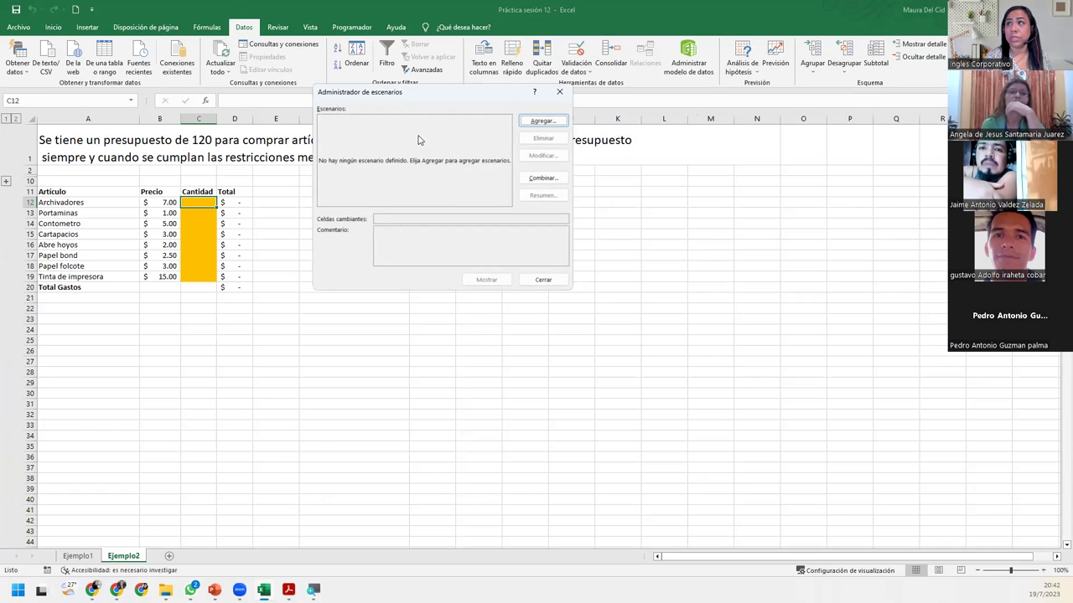
Step: Start adding a new scenario, then cancel and close the Scenario Manager
left_click(539, 123)
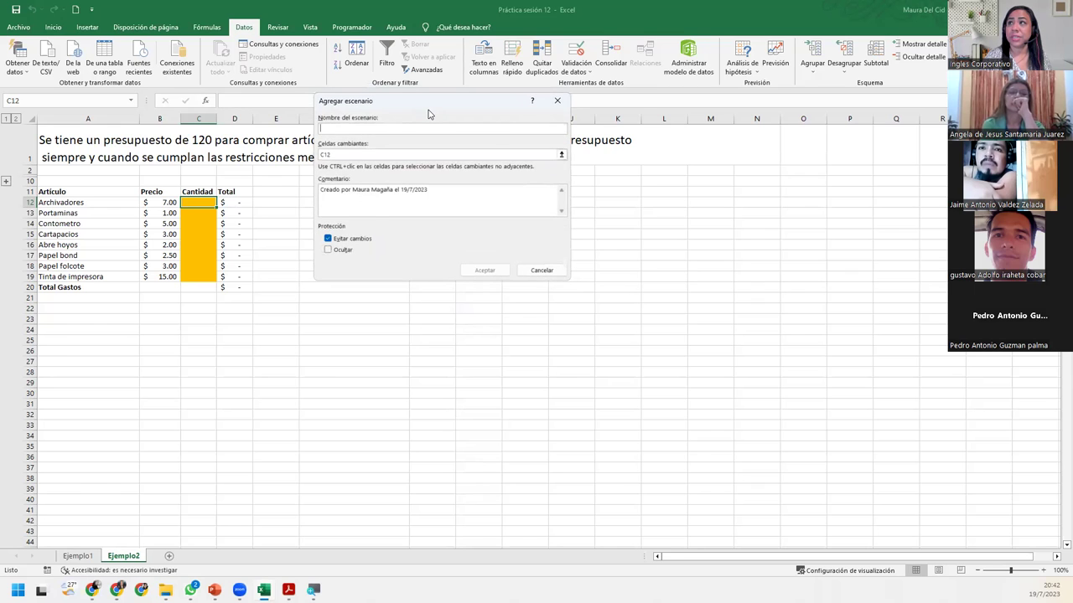
left_click_drag(428, 113, 446, 219)
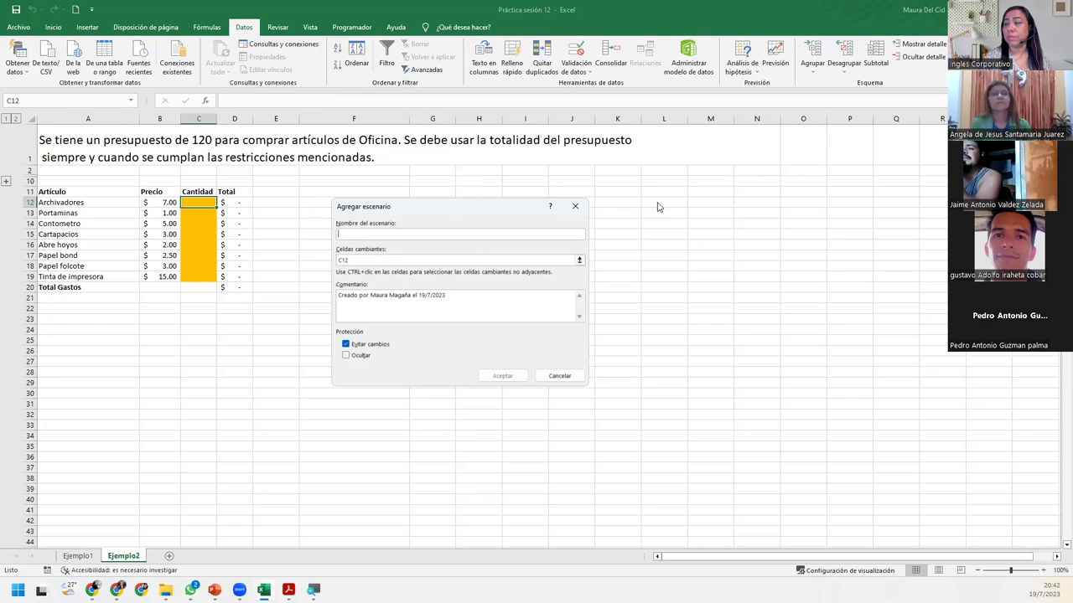
left_click(573, 212)
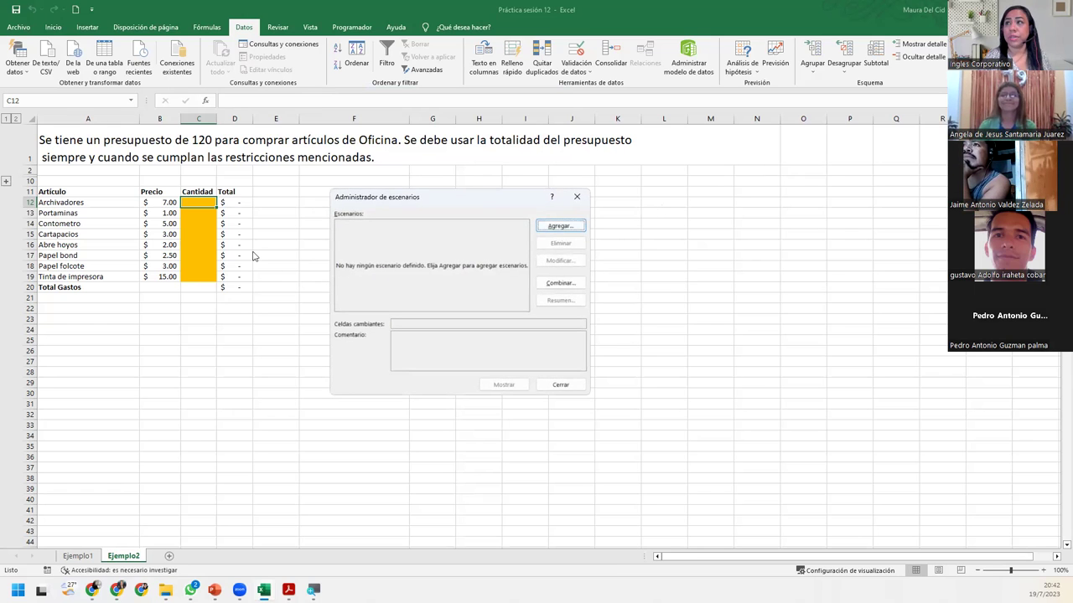
left_click(578, 196)
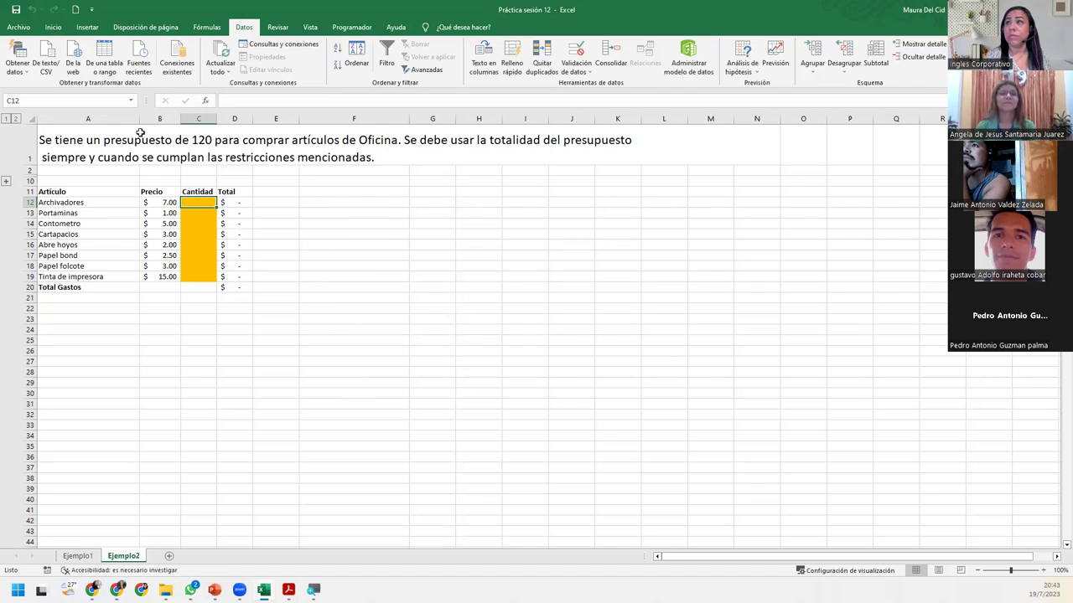
Step: Read the full A1 problem statement and reveal the hidden Restricciones rows 3–9
left_click(77, 147)
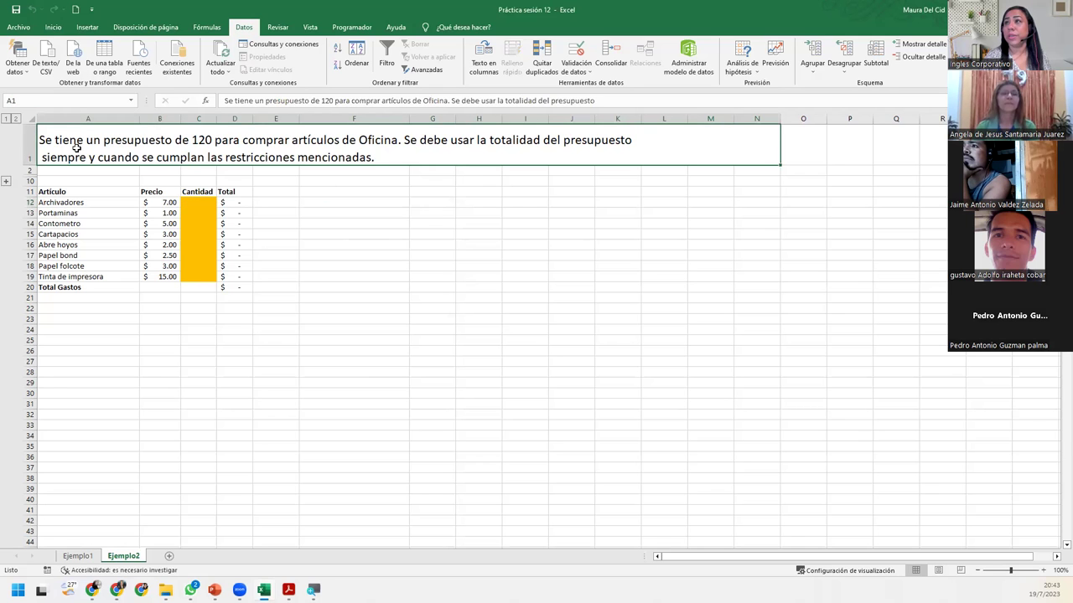
left_click_drag(344, 118, 343, 134)
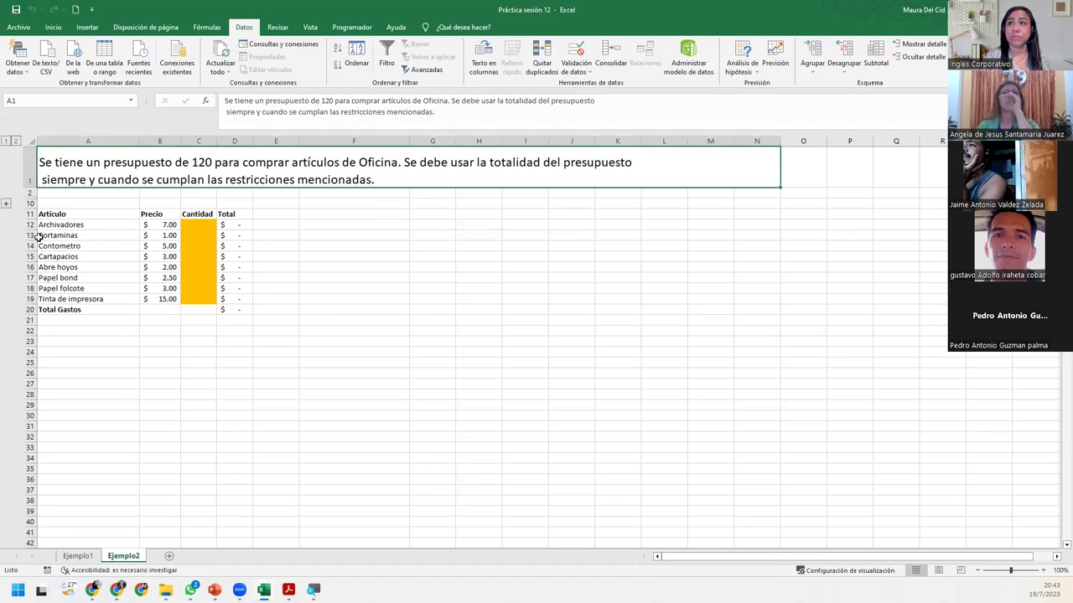
left_click(7, 205)
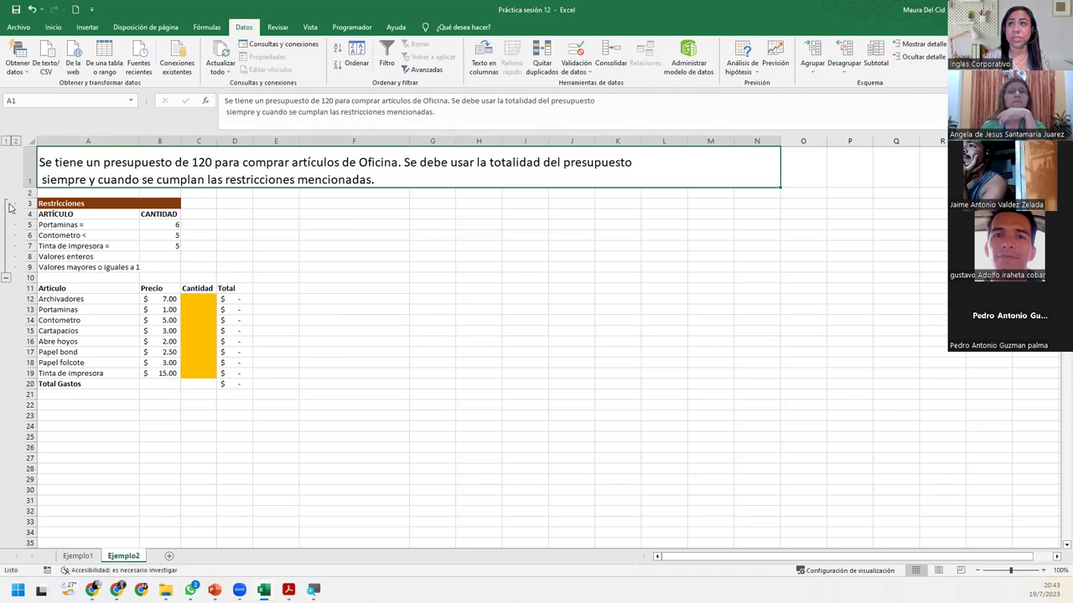
Step: Inspect the Restricciones table A4:B9 and autofit column A to its longest label
left_click(153, 213)
left_click_drag(154, 228, 159, 246)
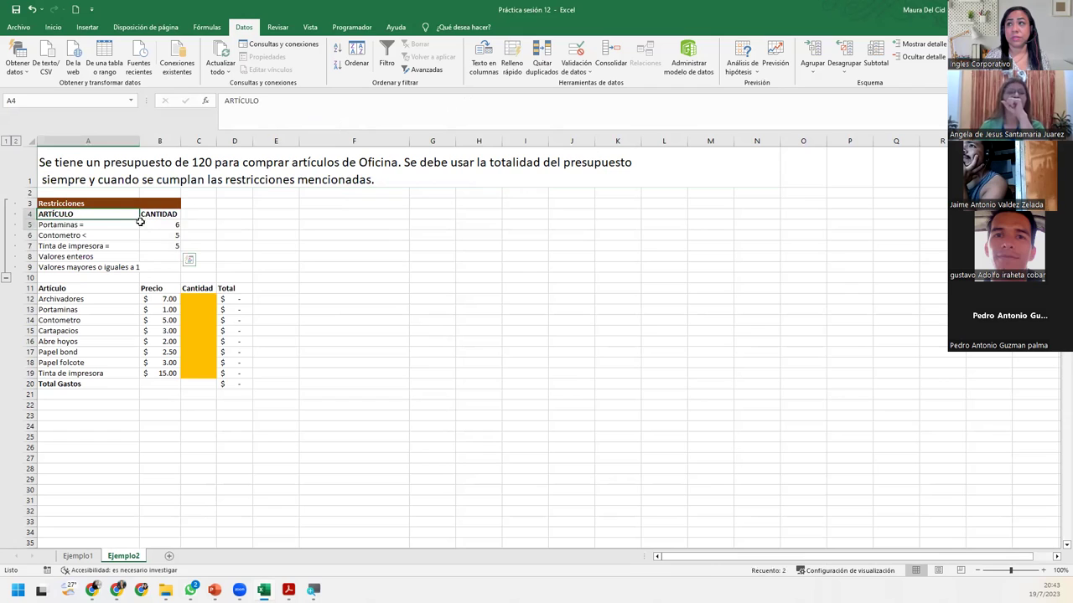
left_click_drag(71, 215, 159, 247)
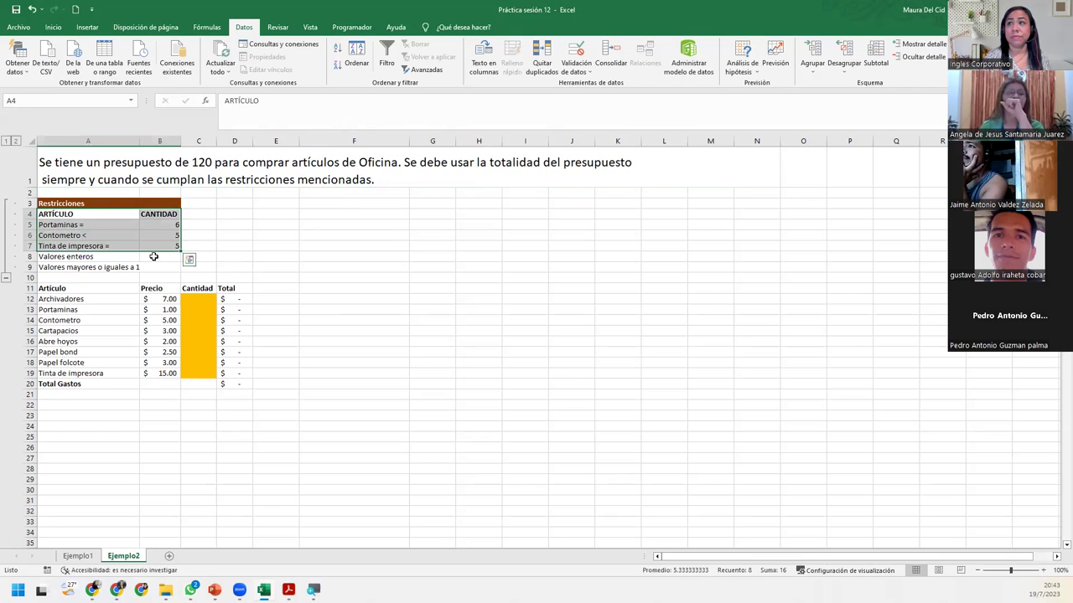
left_click(151, 256)
left_click(156, 266)
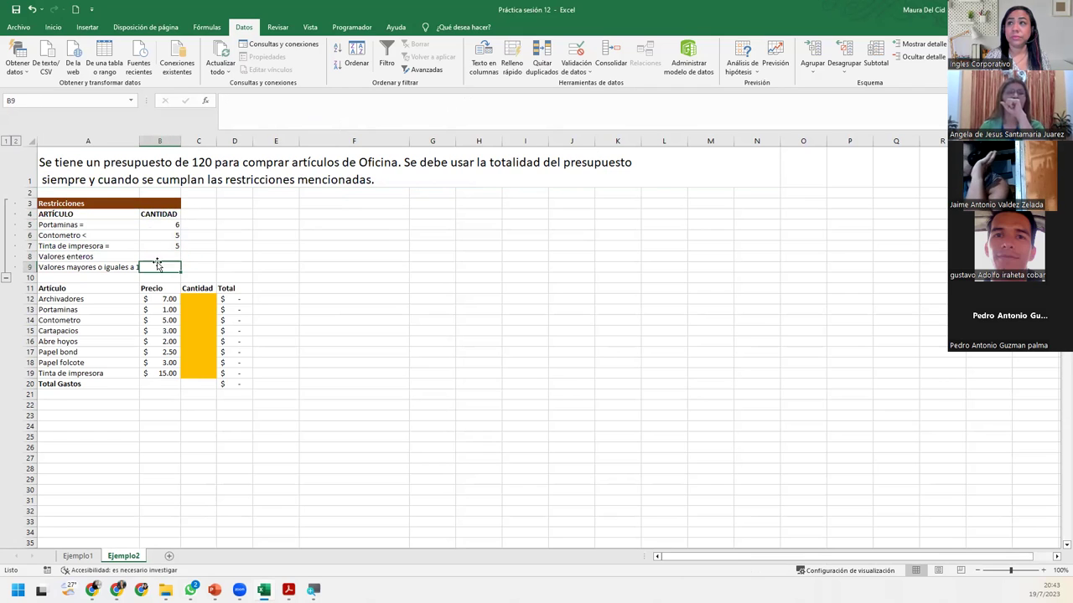
double_click(139, 141)
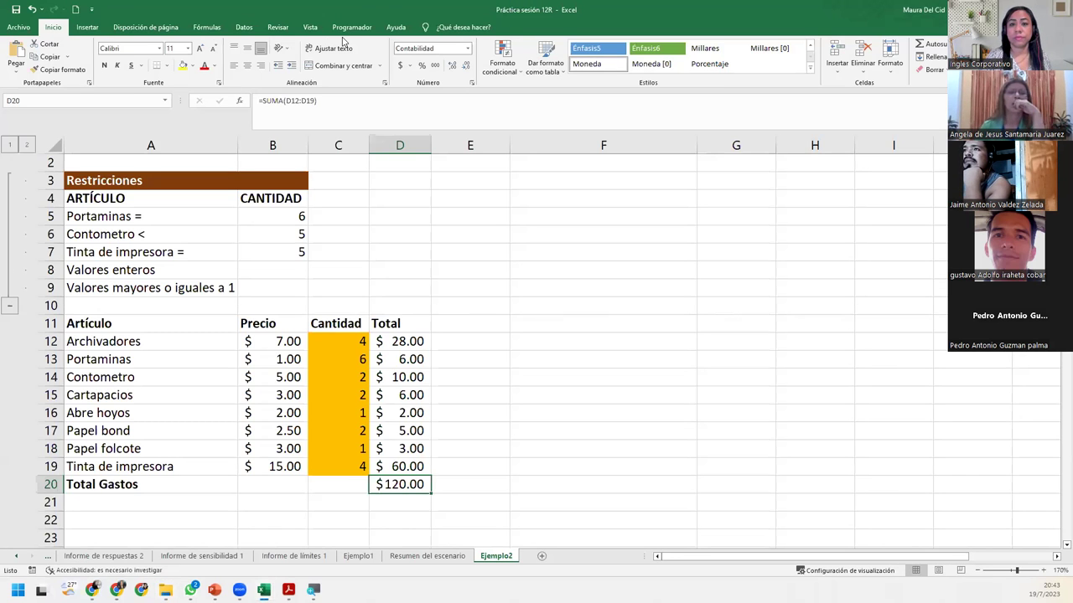
Step: Switch back to the unsolved Práctica sesión 12 workbook with Ctrl+Tab
key("ctrl+Tab")
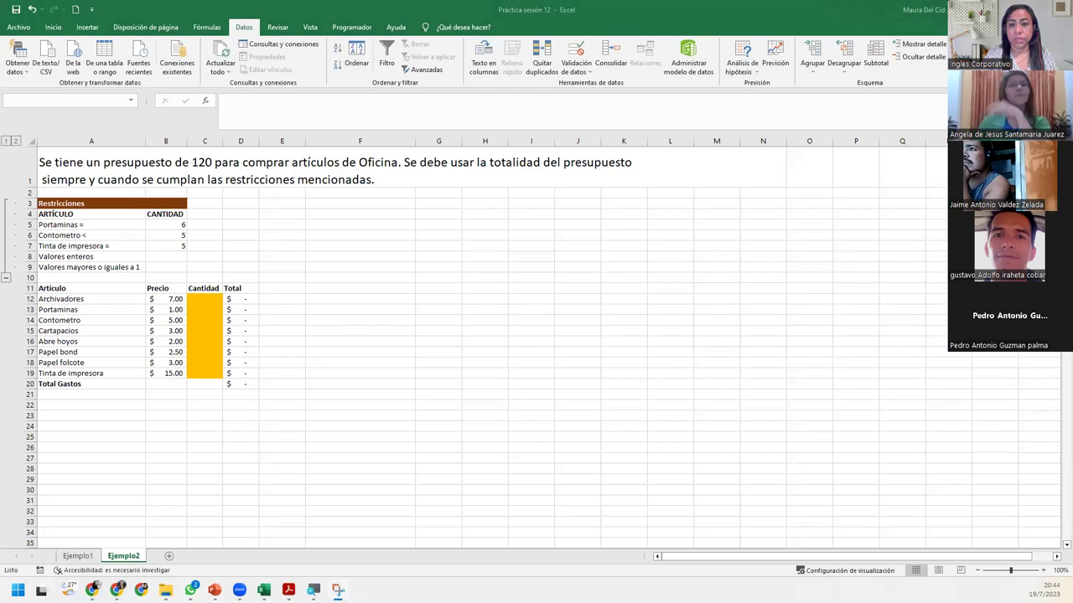
left_click(170, 217)
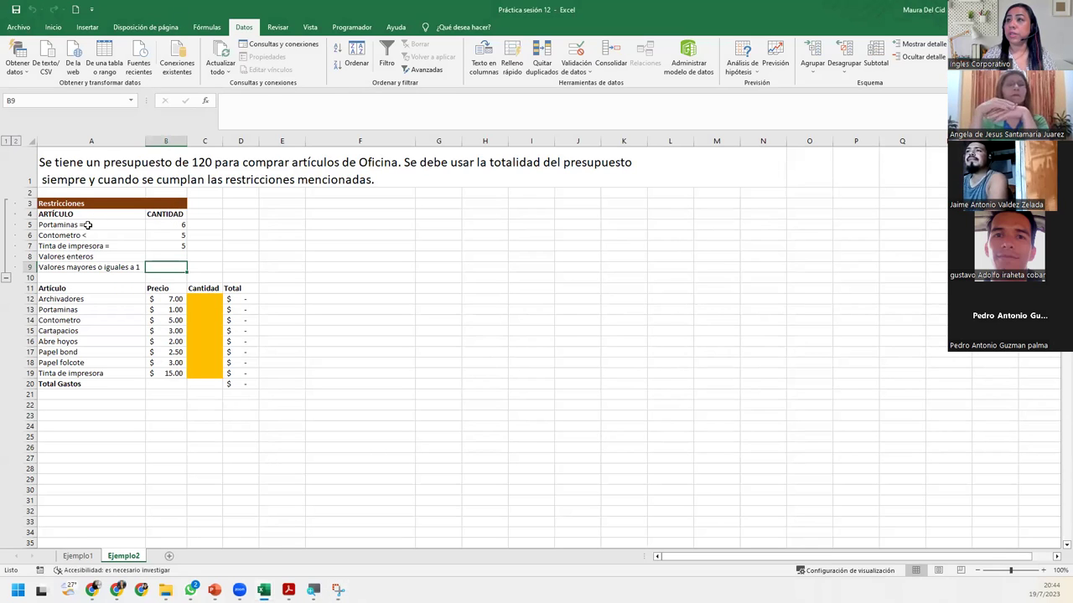
left_click_drag(85, 225, 163, 225)
left_click(163, 225)
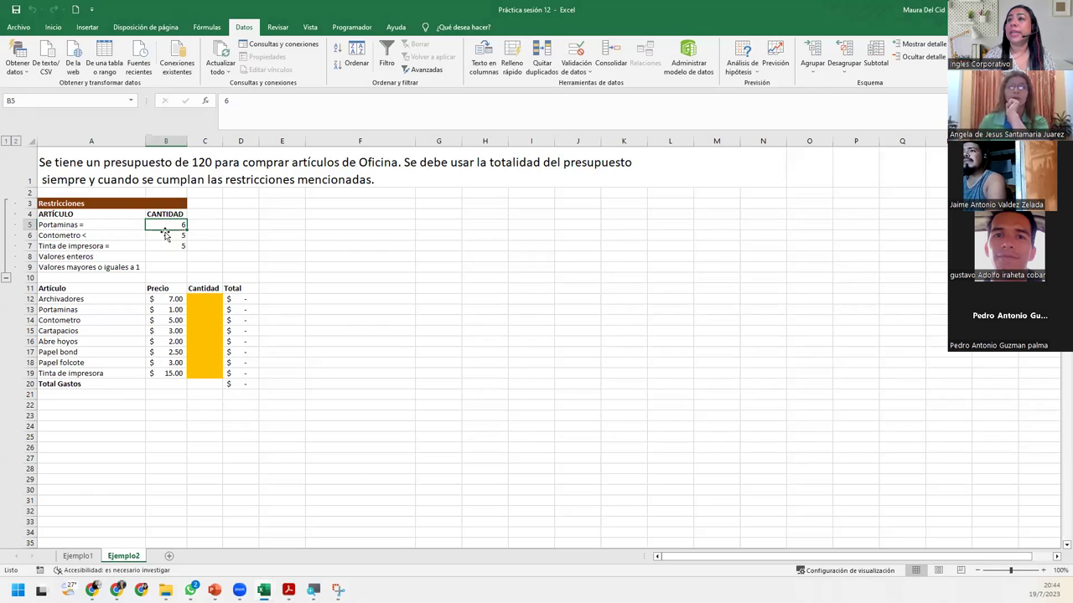
left_click(164, 235)
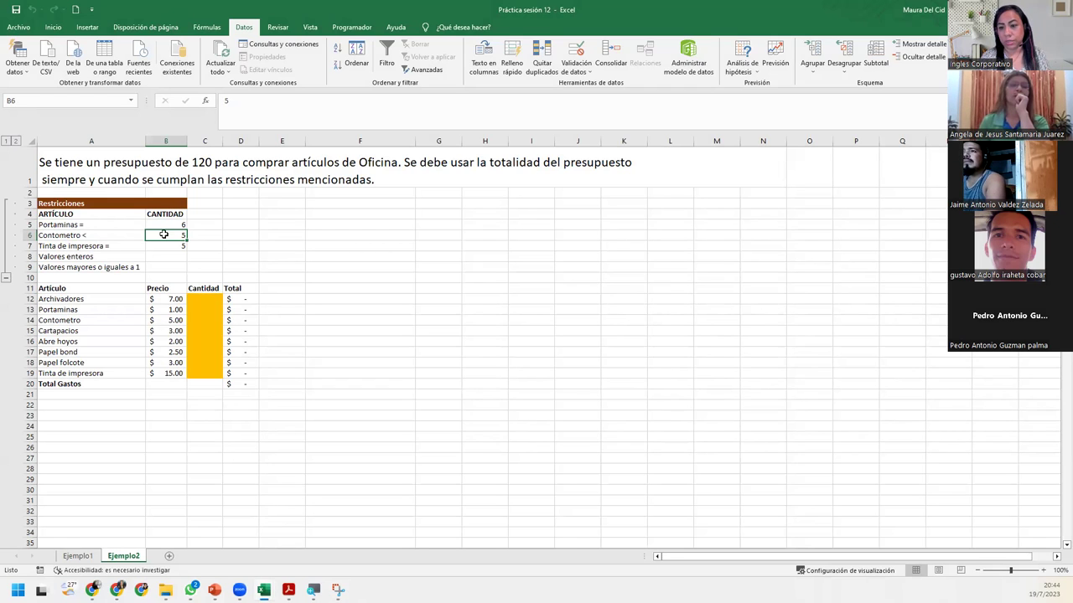
left_click(169, 246)
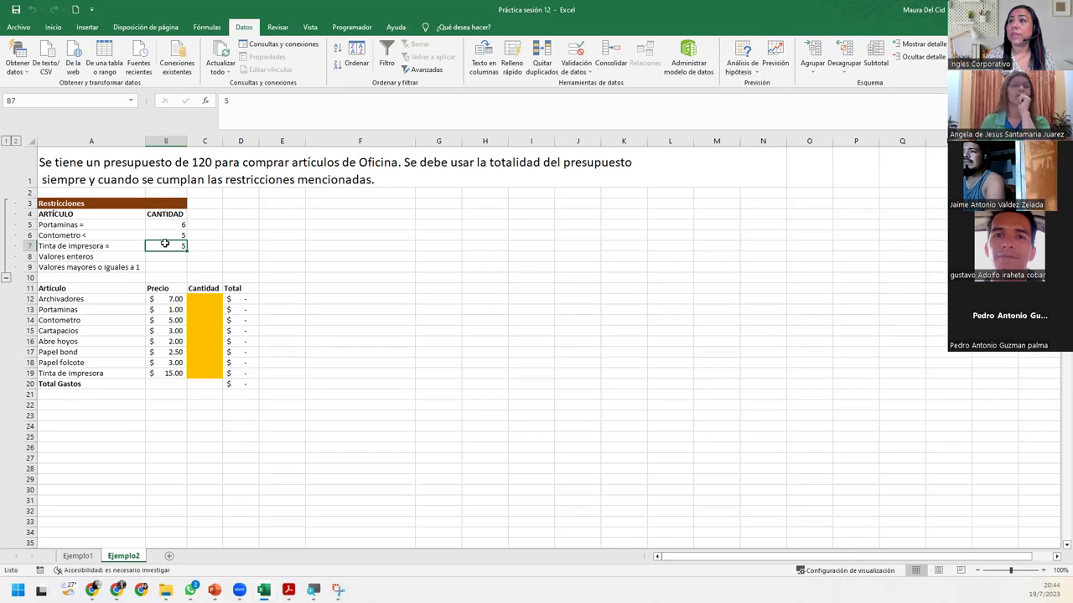
left_click(165, 258)
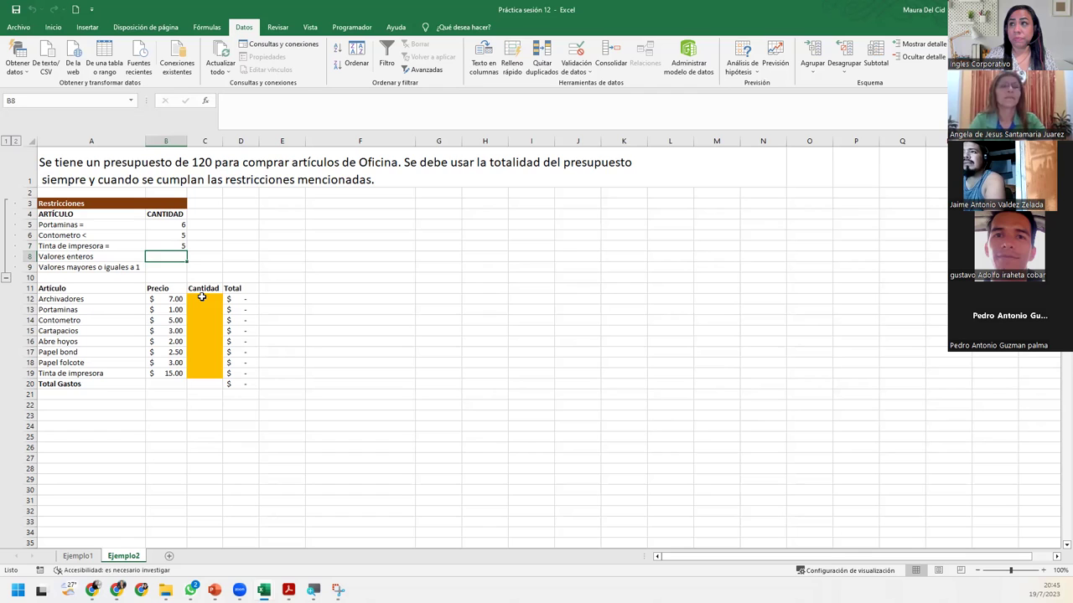
left_click_drag(202, 297, 206, 383)
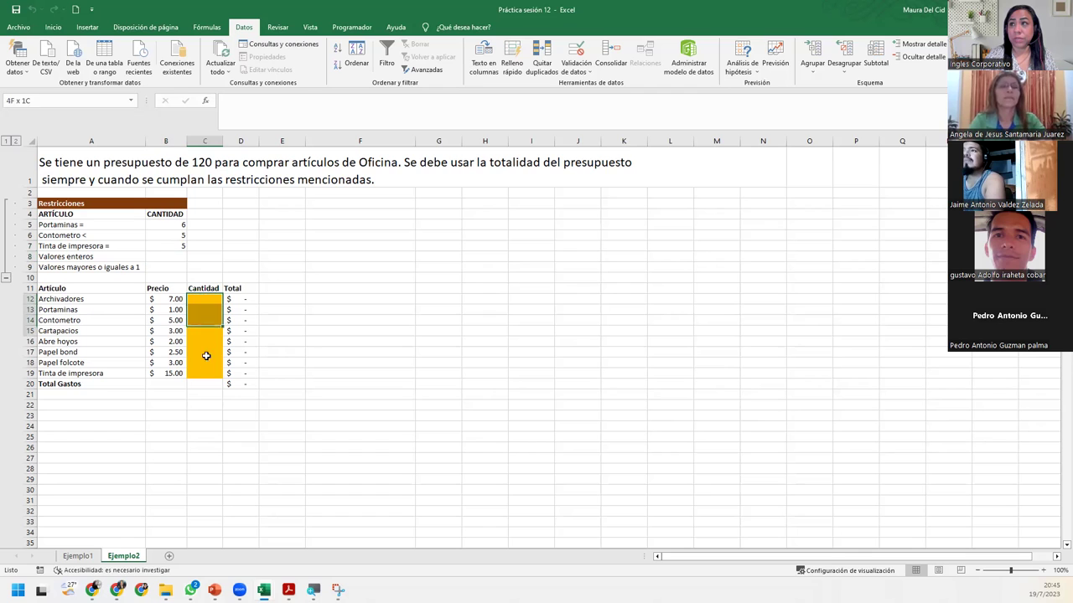
left_click(163, 246)
left_click(154, 256)
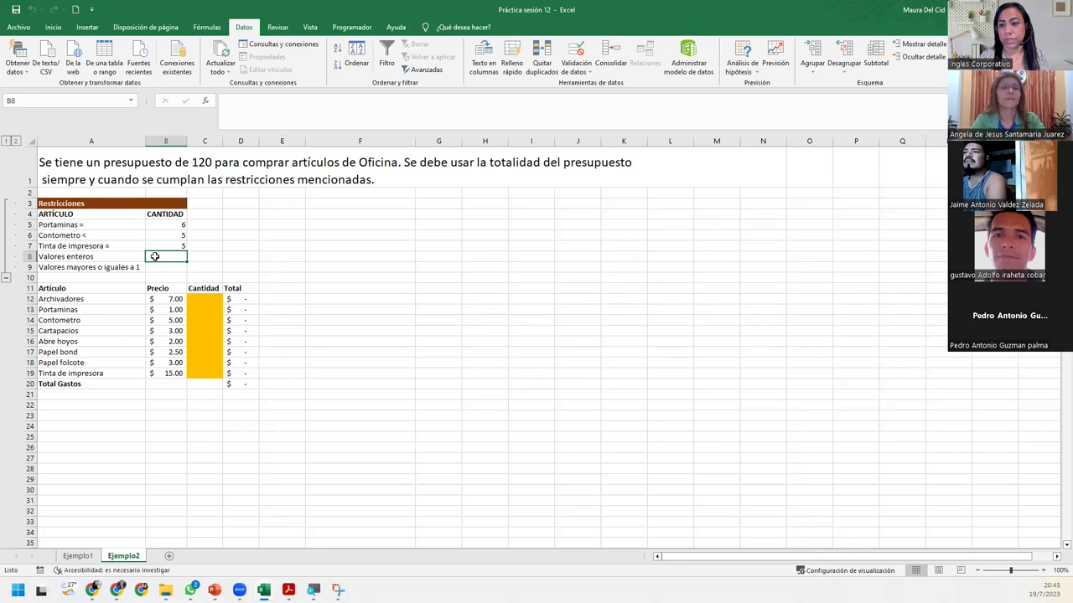
left_click(126, 266)
left_click(166, 267)
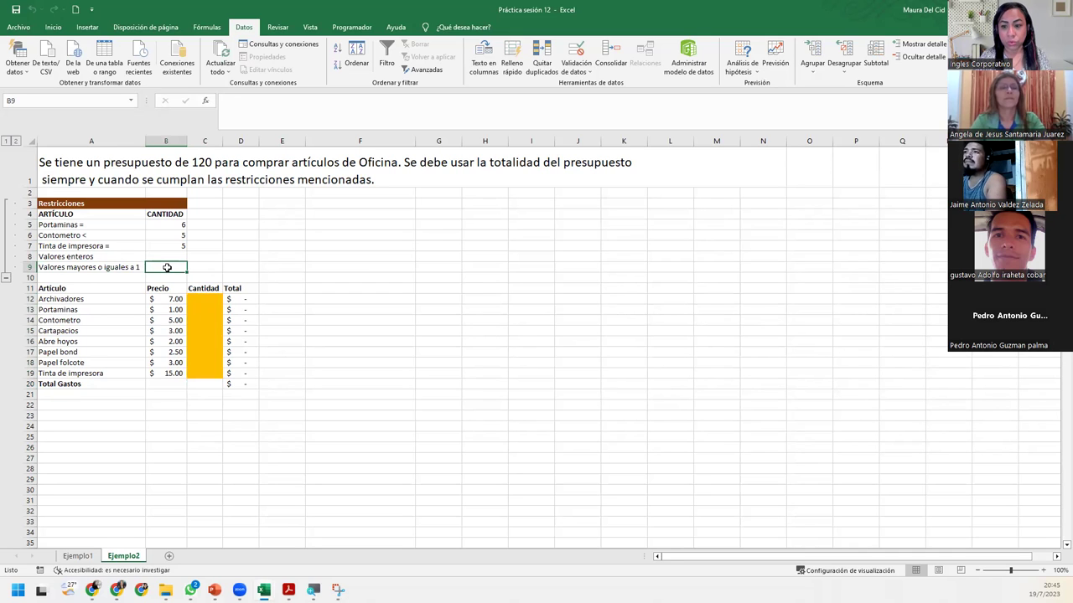
left_click(203, 298)
left_click_drag(203, 310, 203, 373)
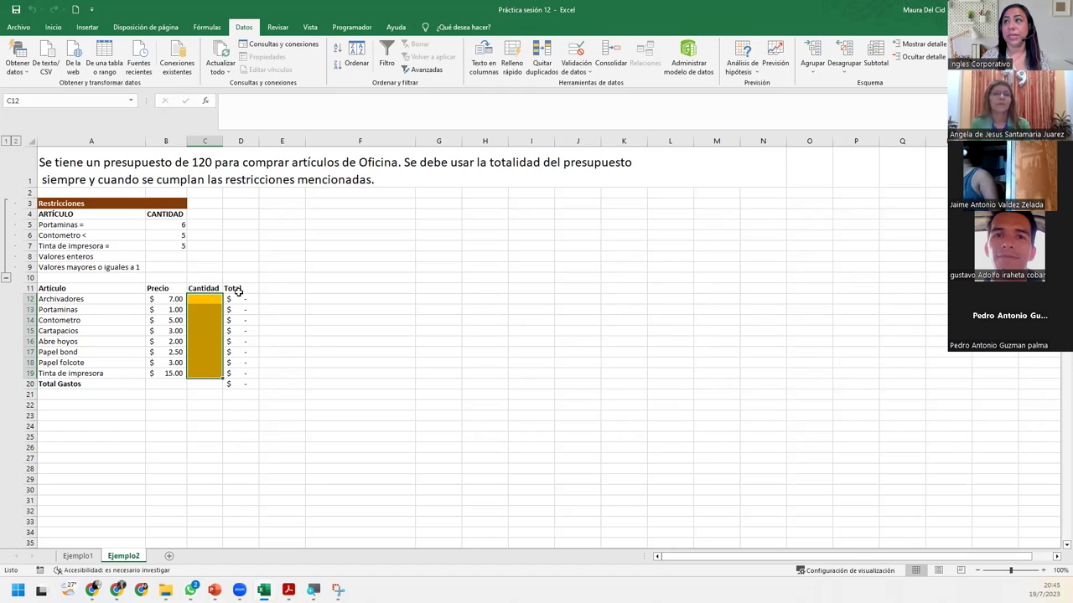
left_click(245, 382)
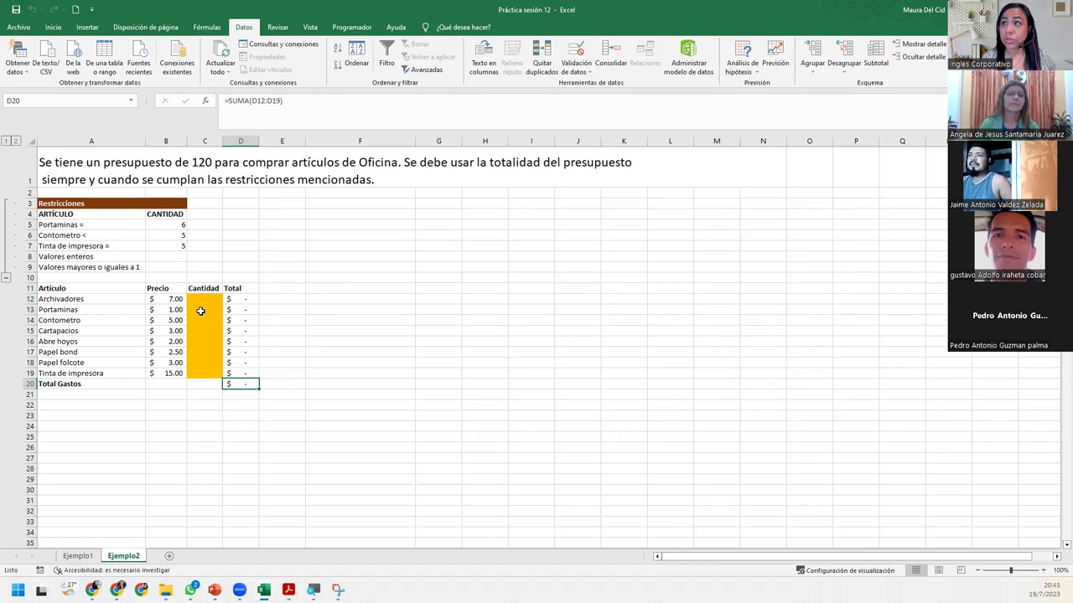
left_click_drag(201, 295, 202, 375)
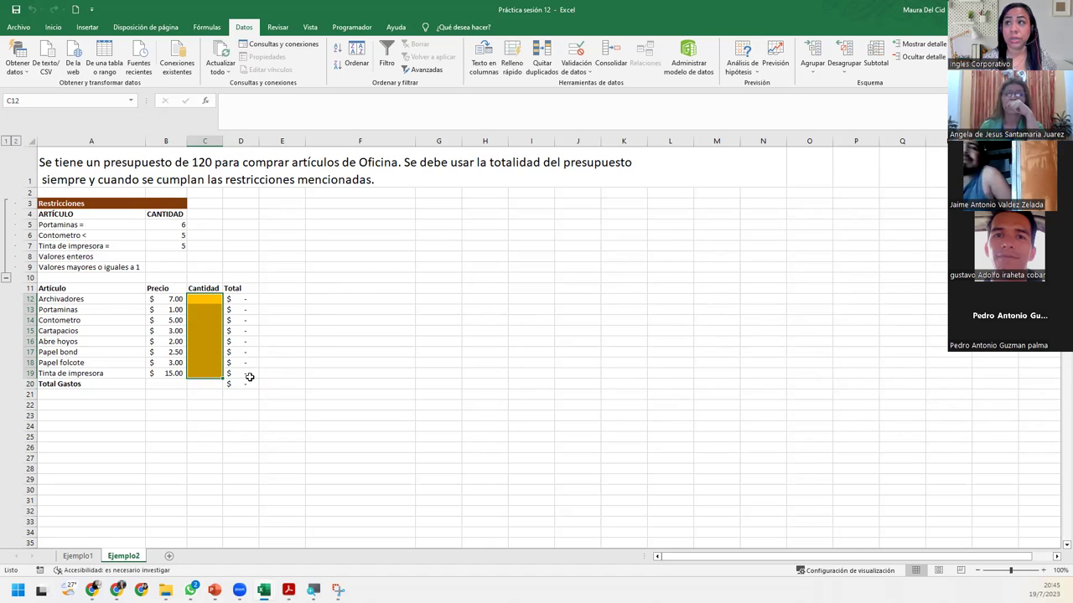
left_click(246, 384)
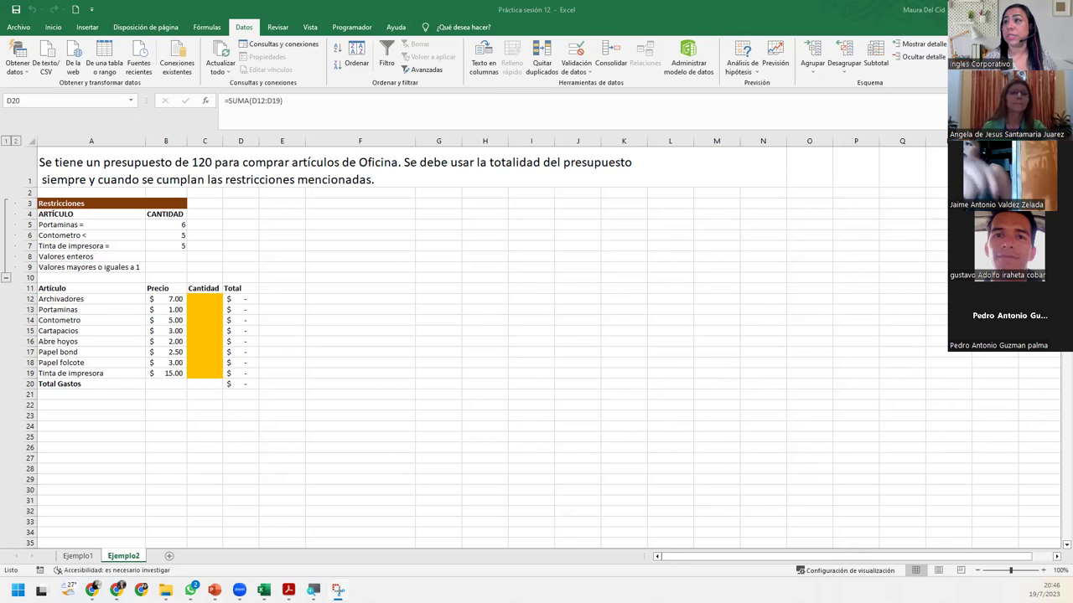
left_click(242, 383)
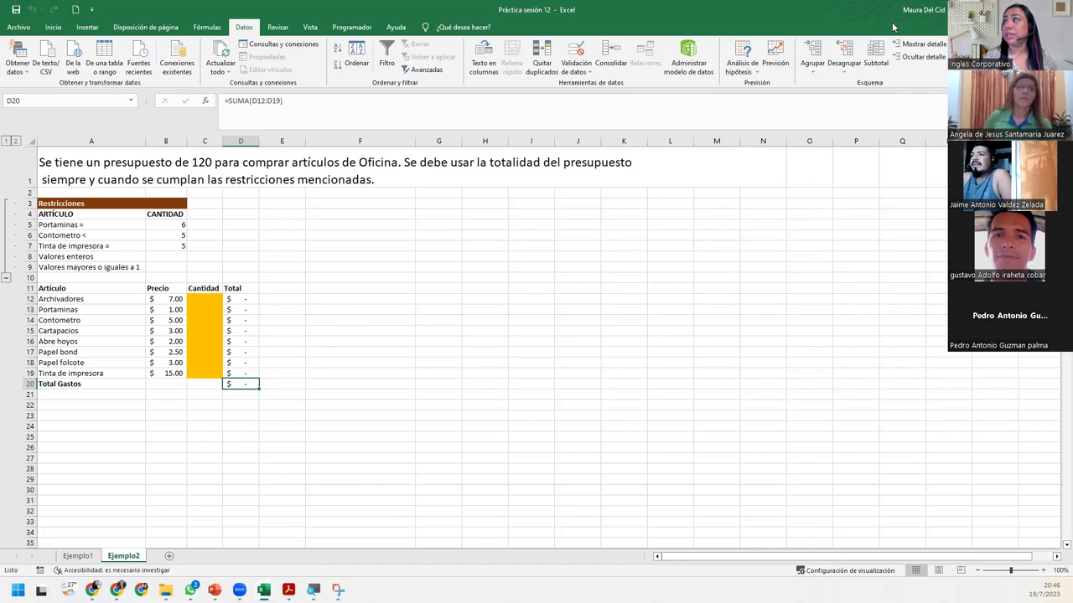
Step: Open Solver and delete the $C$12:$C$19 >= 1 and whole-number constraints
left_click(977, 60)
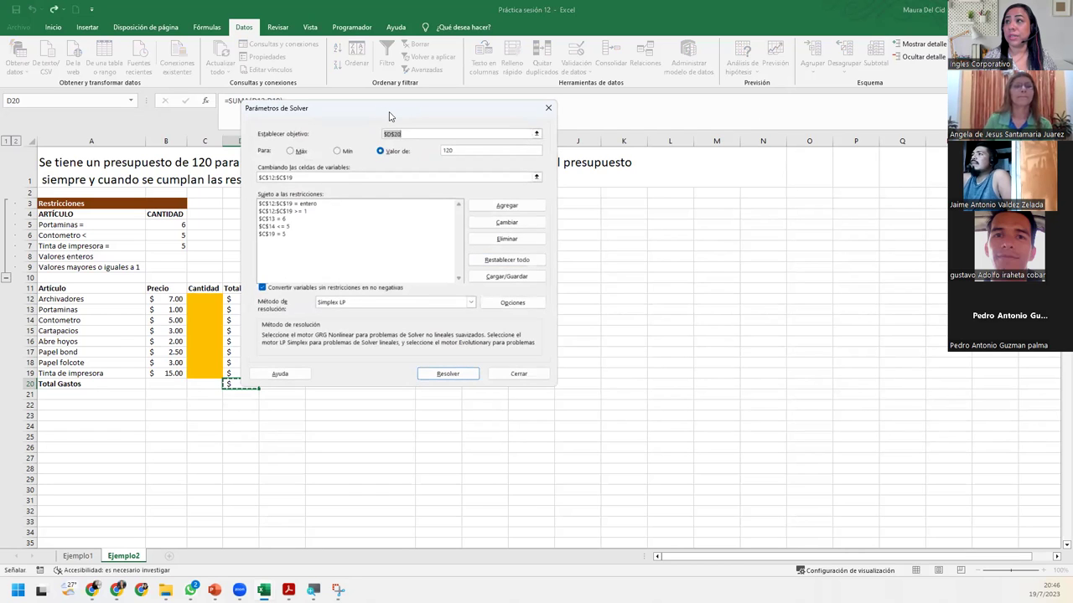
left_click_drag(389, 116, 455, 197)
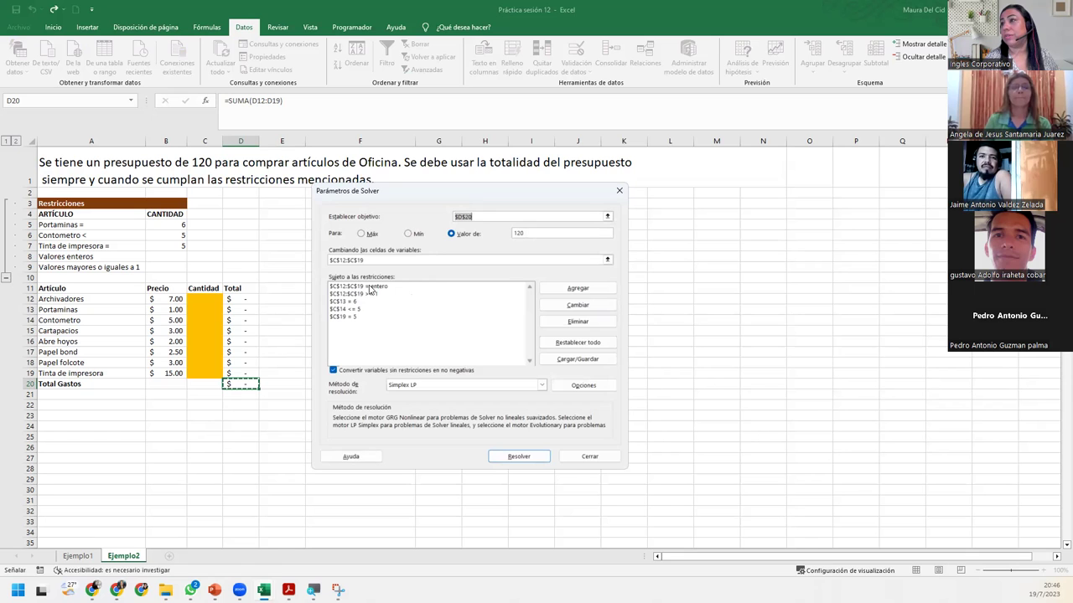
left_click(567, 321)
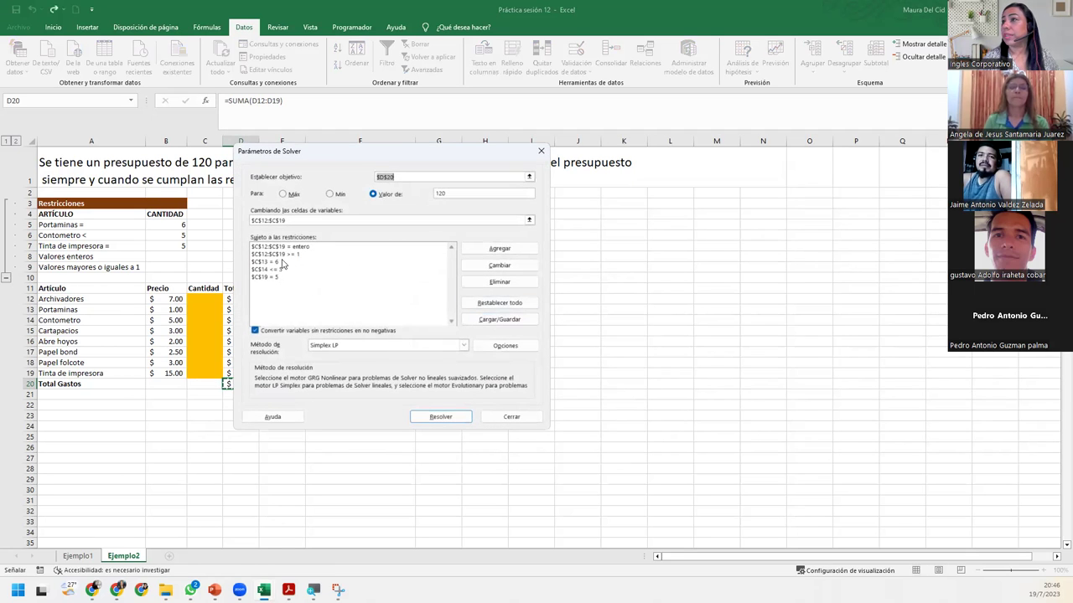
left_click(282, 255)
left_click(499, 282)
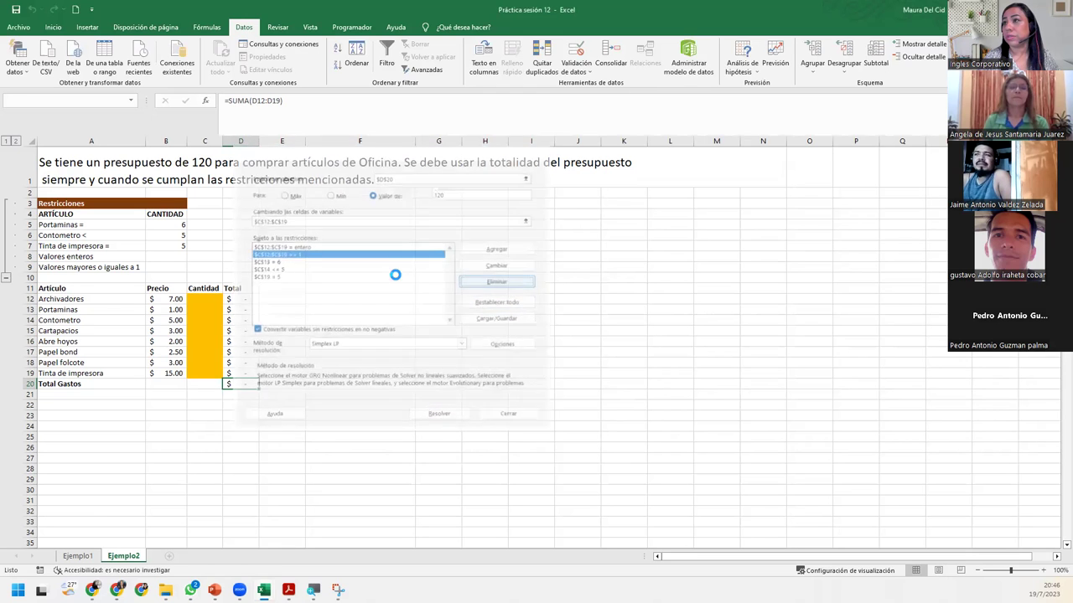
left_click(228, 216)
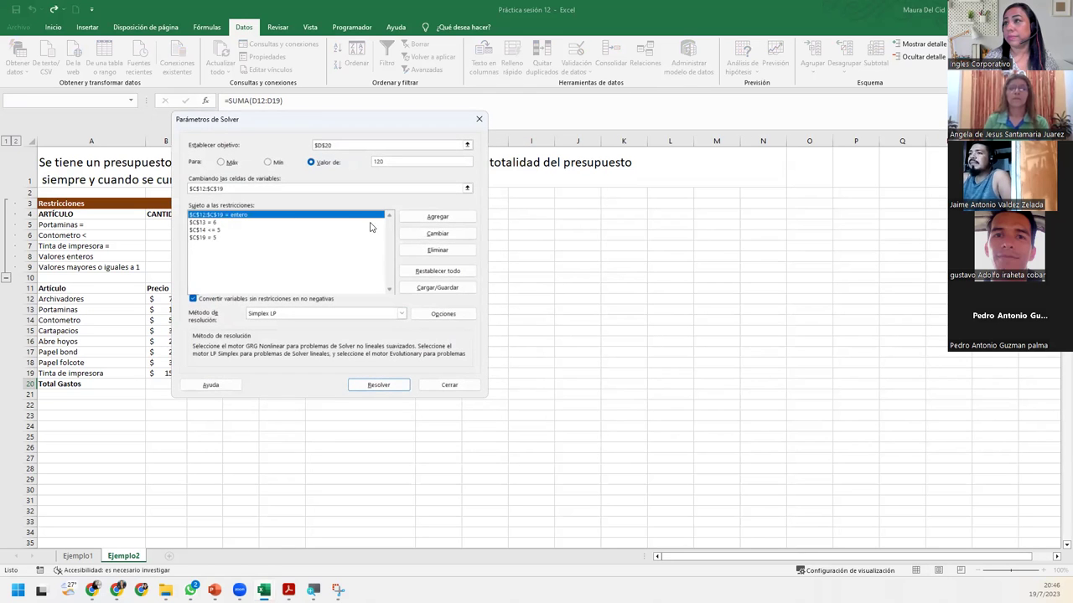
left_click(437, 250)
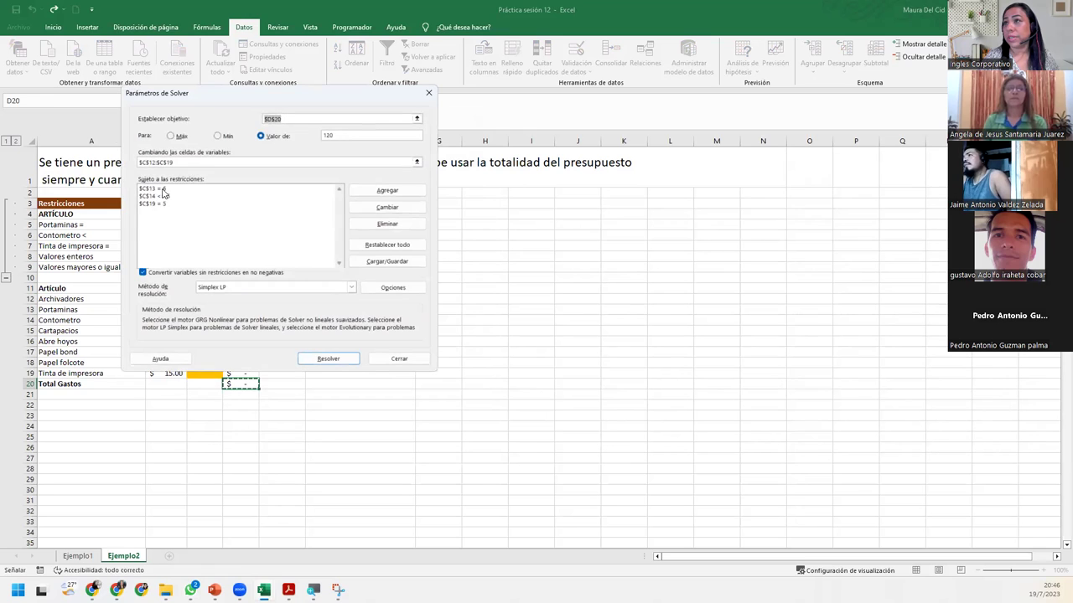
Step: Delete the $C$13 = 6 and $C$14 <= 5 constraints, leaving only $C$19 = 5
left_click(165, 189)
left_click(403, 226)
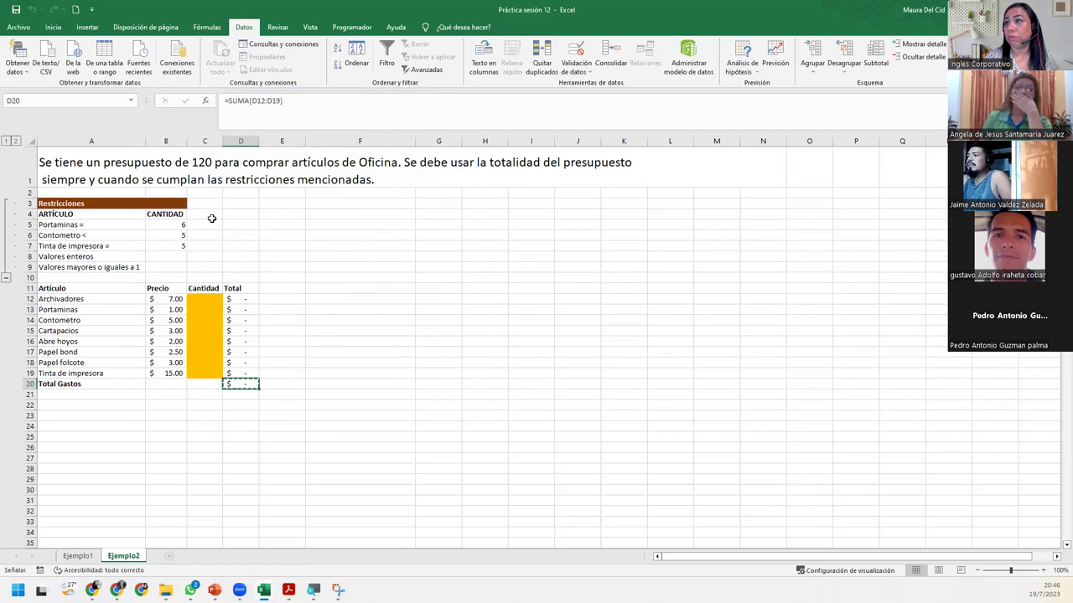
left_click(131, 170)
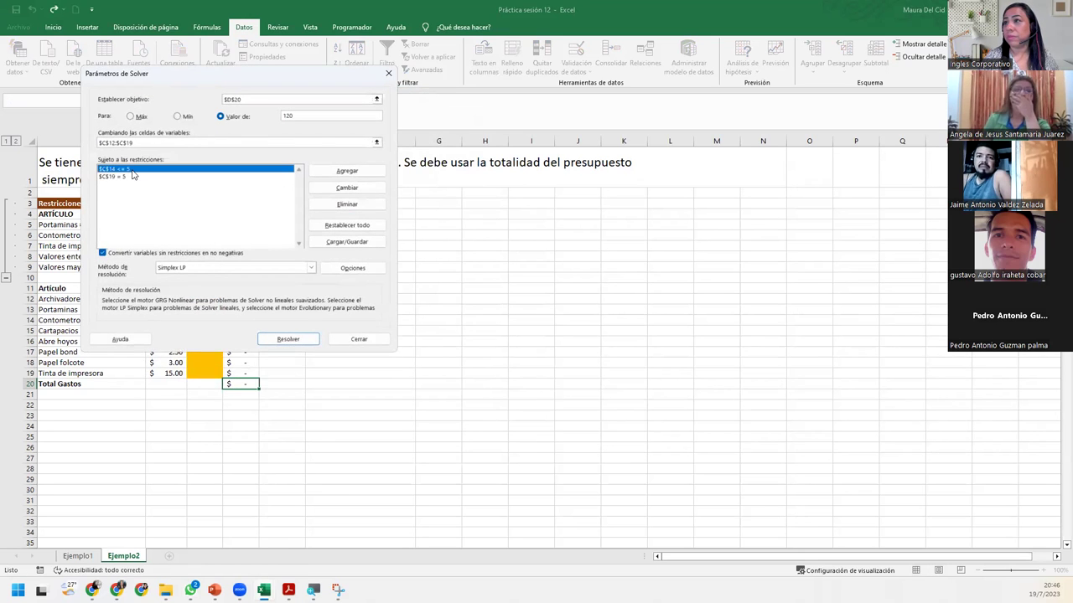
left_click(347, 204)
left_click(116, 153)
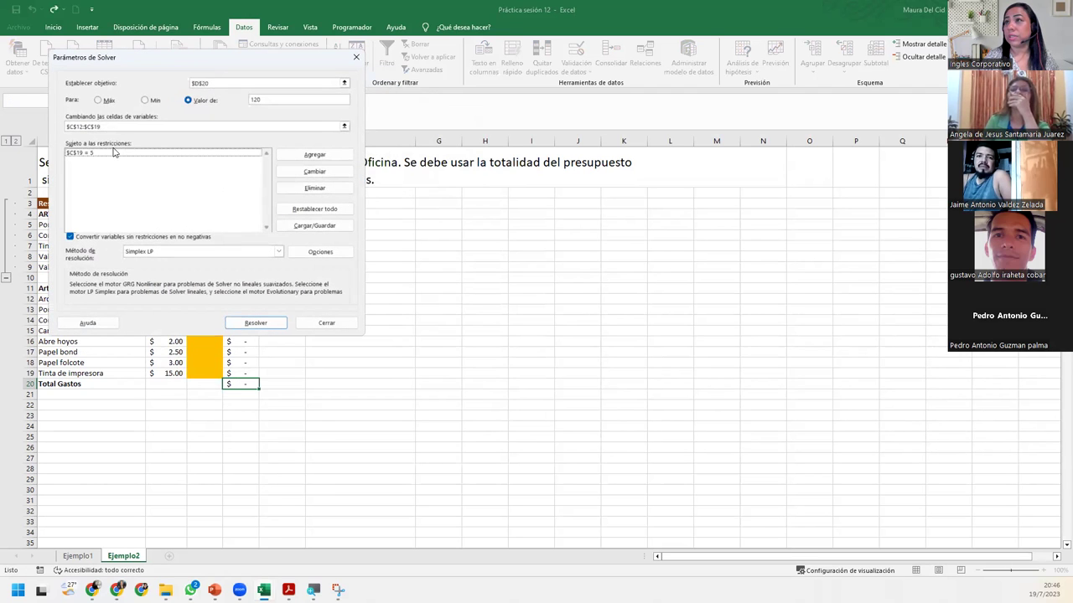
left_click(301, 189)
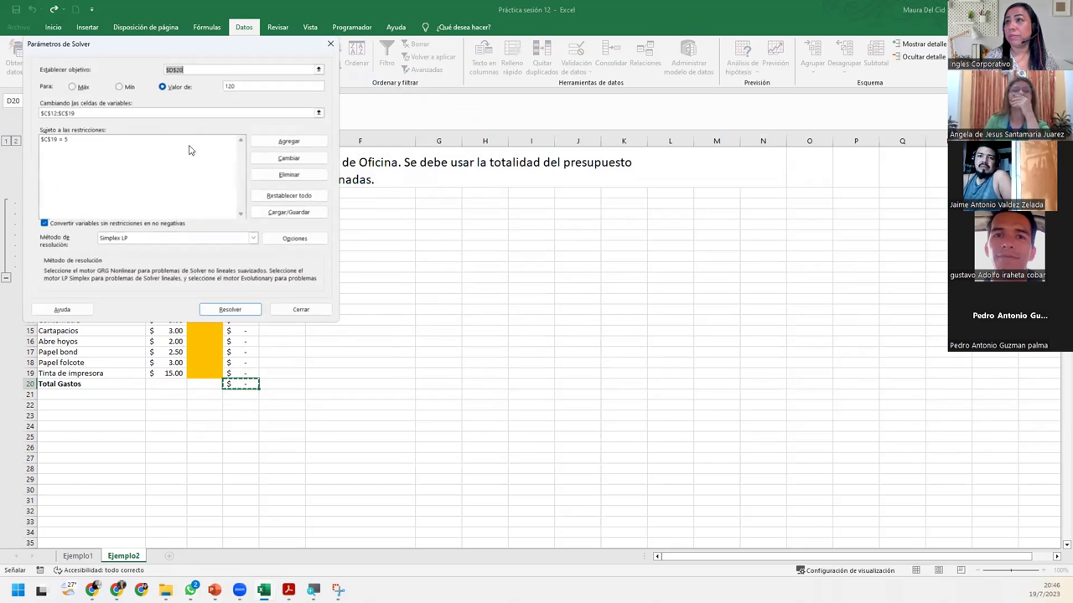
left_click(87, 140)
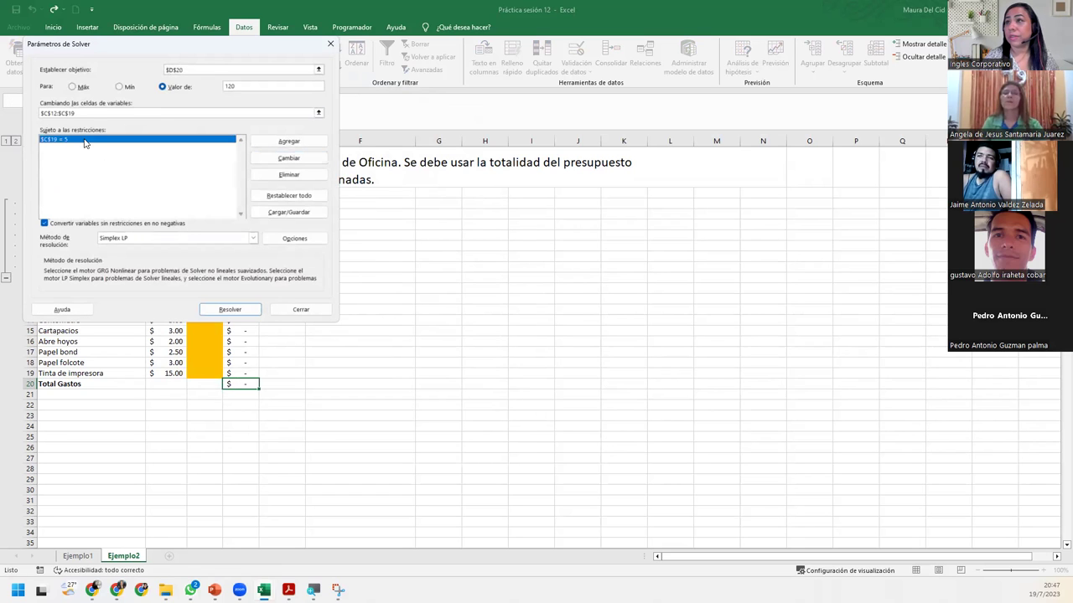
Step: Delete constraint $C$19 = 5, clear variable cells $C$12:$C$19, target 120 and objective $D$20, then close Solver
left_click(288, 174)
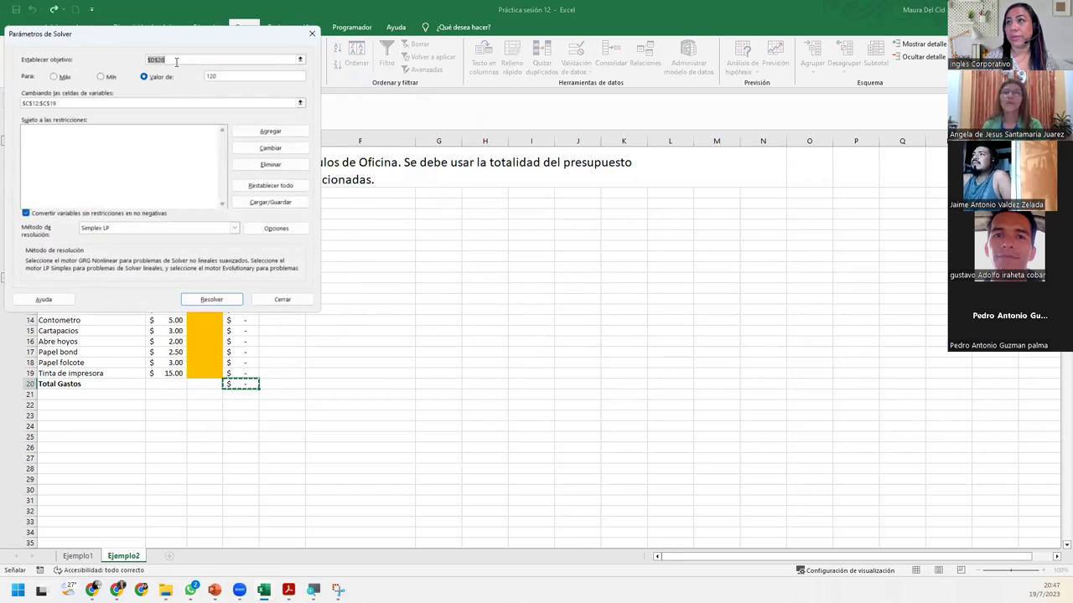
left_click_drag(164, 22, 481, 193)
left_click_drag(374, 254, 338, 254)
key("Delete")
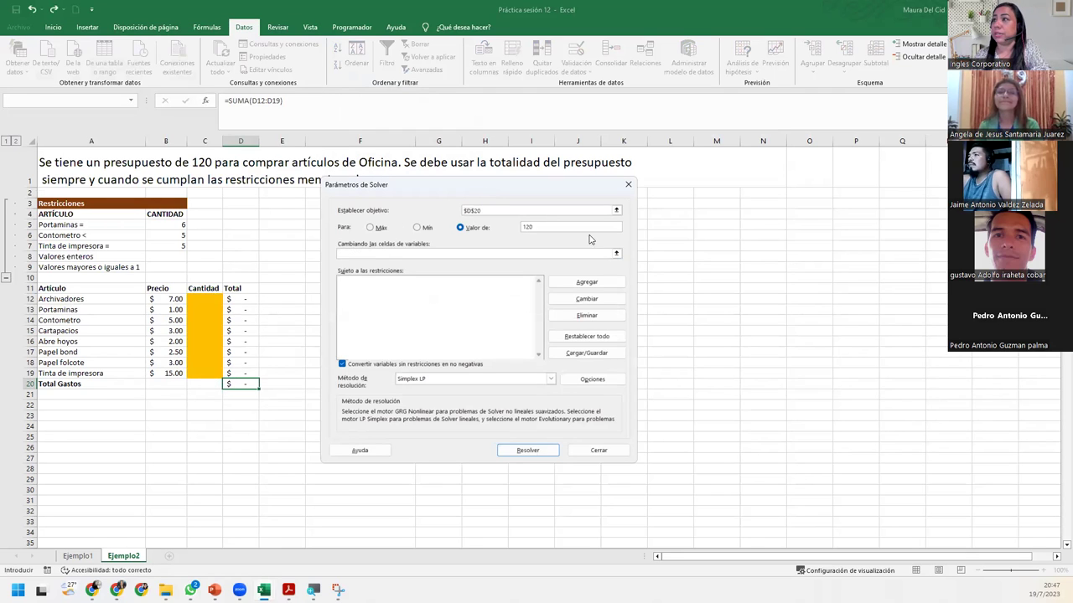
double_click(527, 226)
key("BackSpace")
left_click_drag(586, 211, 424, 204)
key("Delete")
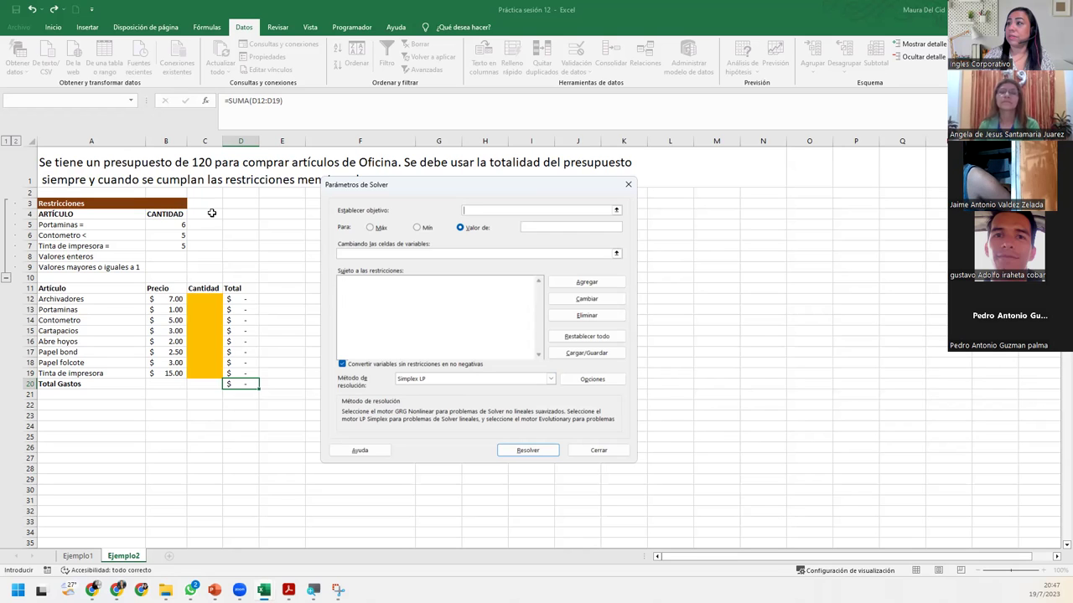
left_click(594, 451)
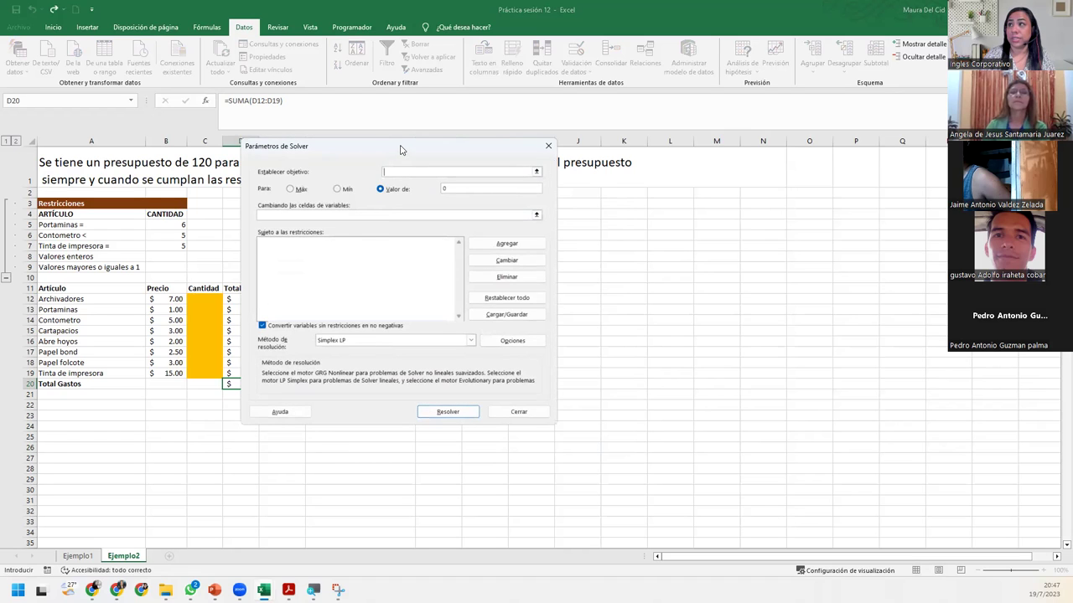
left_click_drag(400, 149, 472, 212)
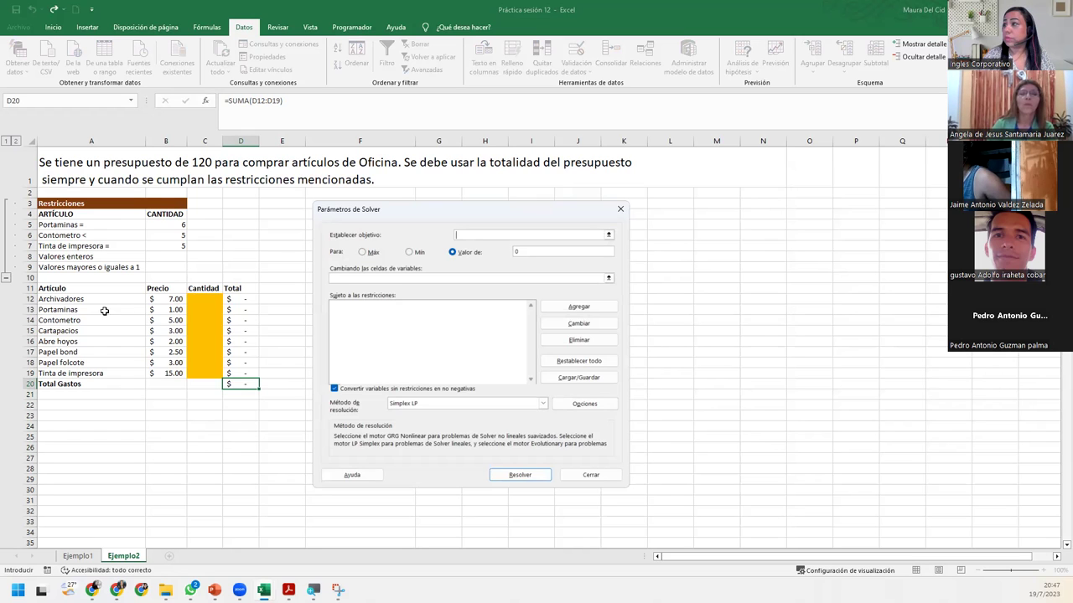
Step: Reset all Solver settings to defaults, leaving objective, variable cells and constraints blank
left_click(591, 361)
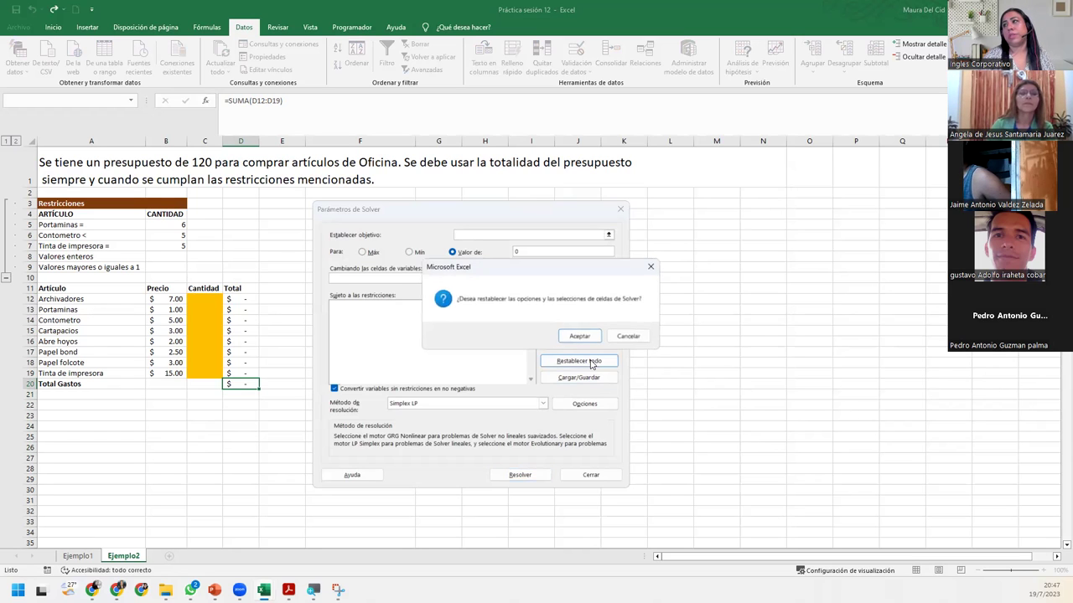
left_click(579, 336)
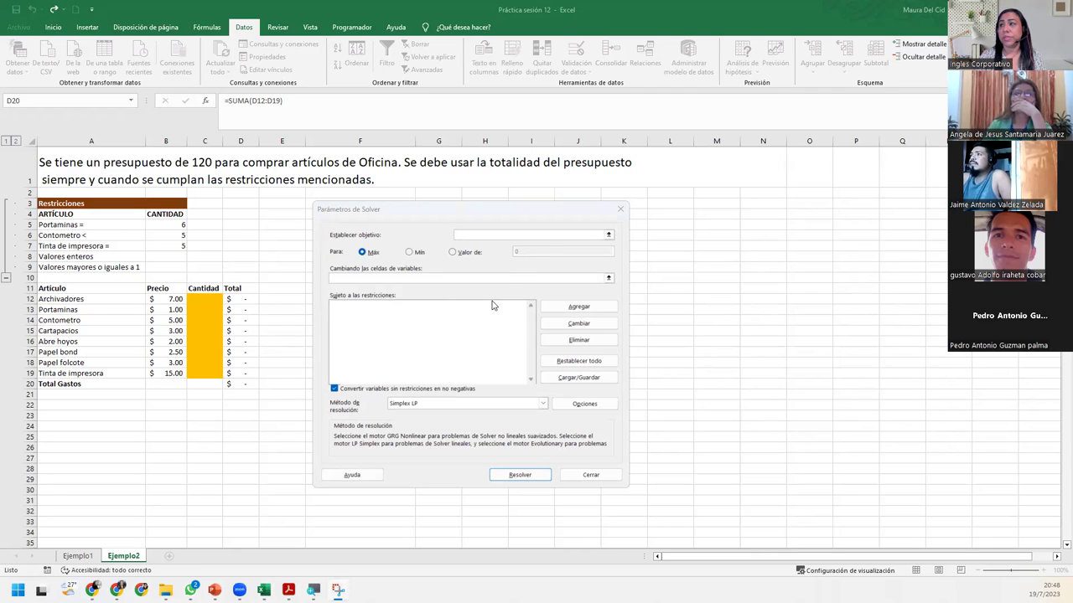
Step: Set the Solver objective to Total Gastos $D$20 with Valor de 120
left_click(486, 237)
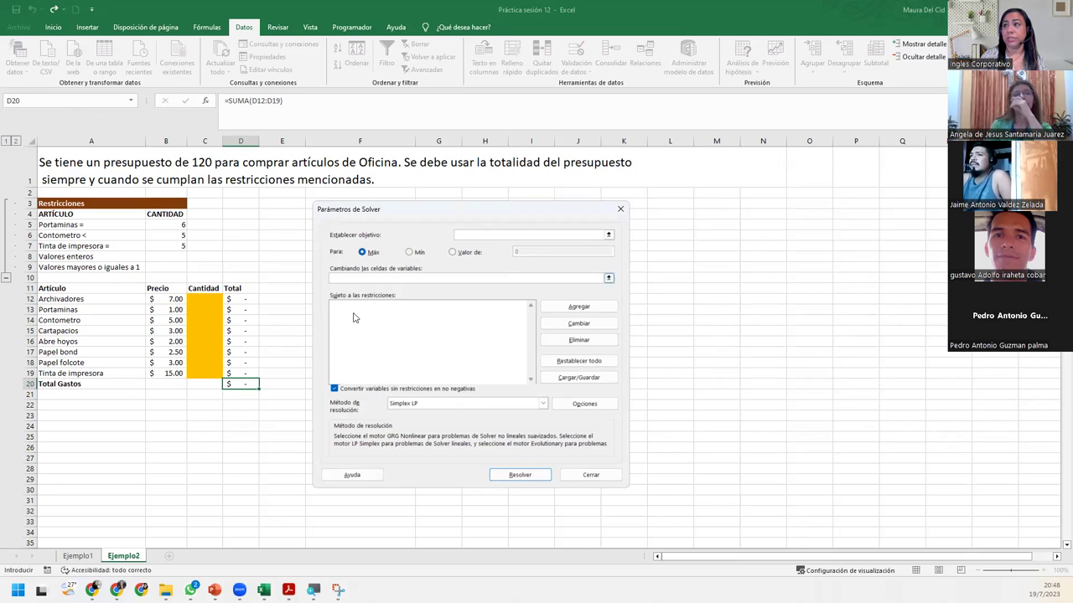
left_click(242, 382)
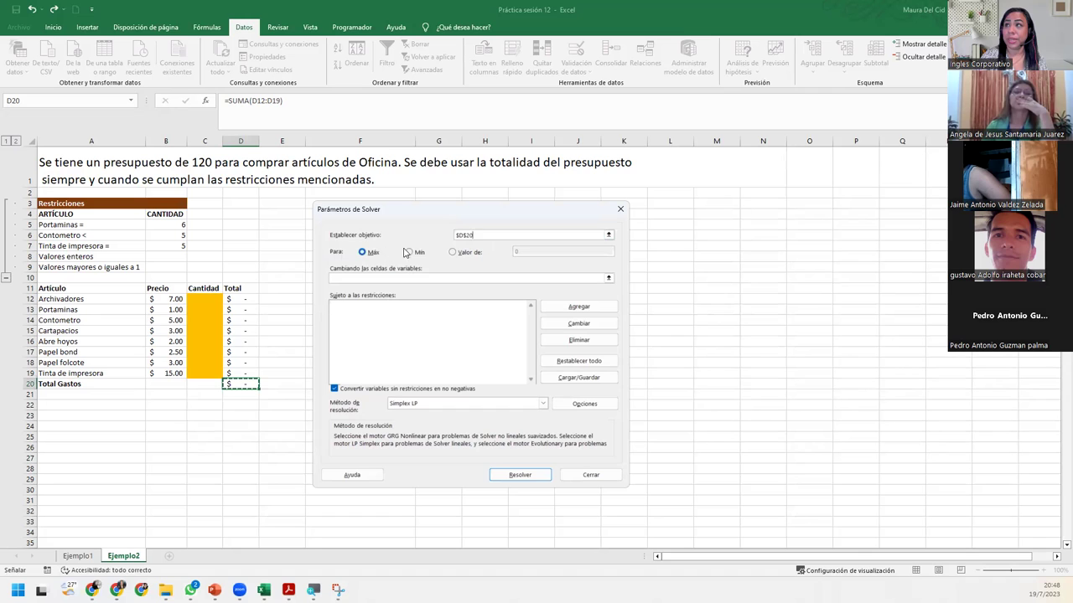
left_click(472, 253)
left_click(515, 252)
type("120")
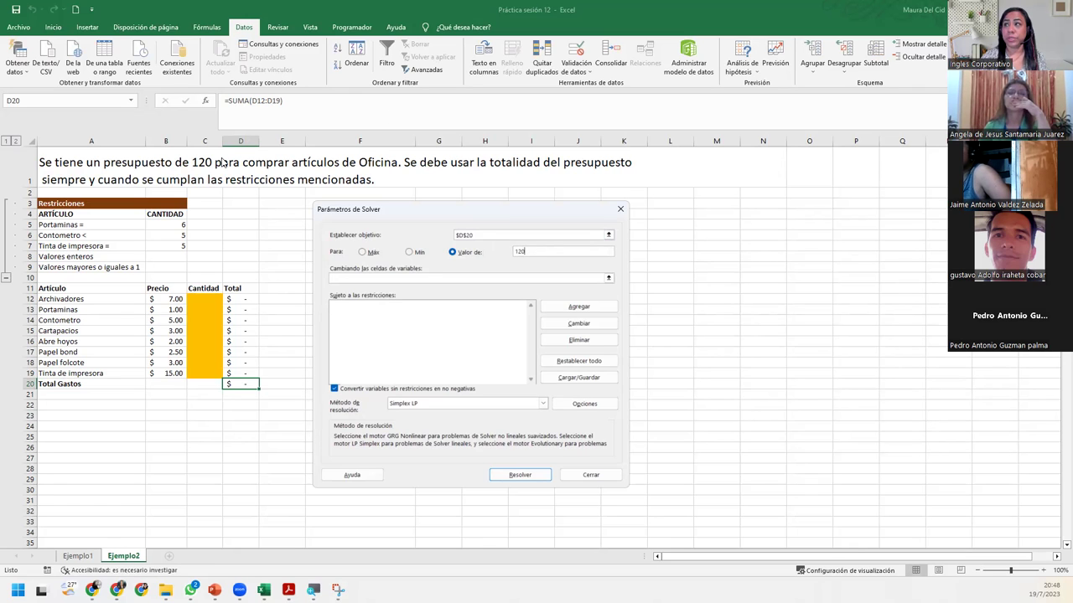
key("Tab")
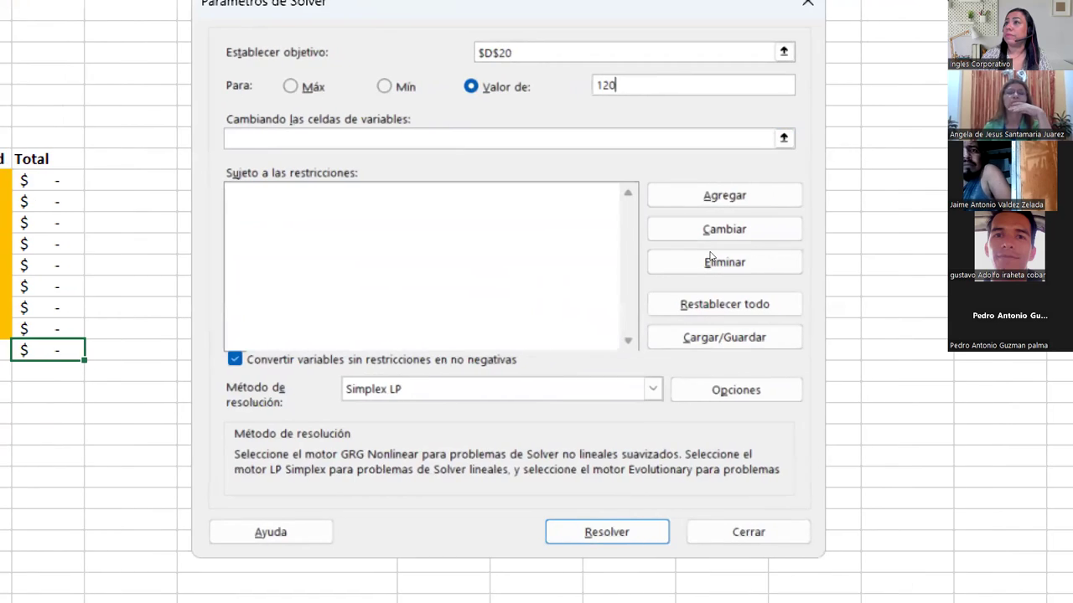
key("alt+t")
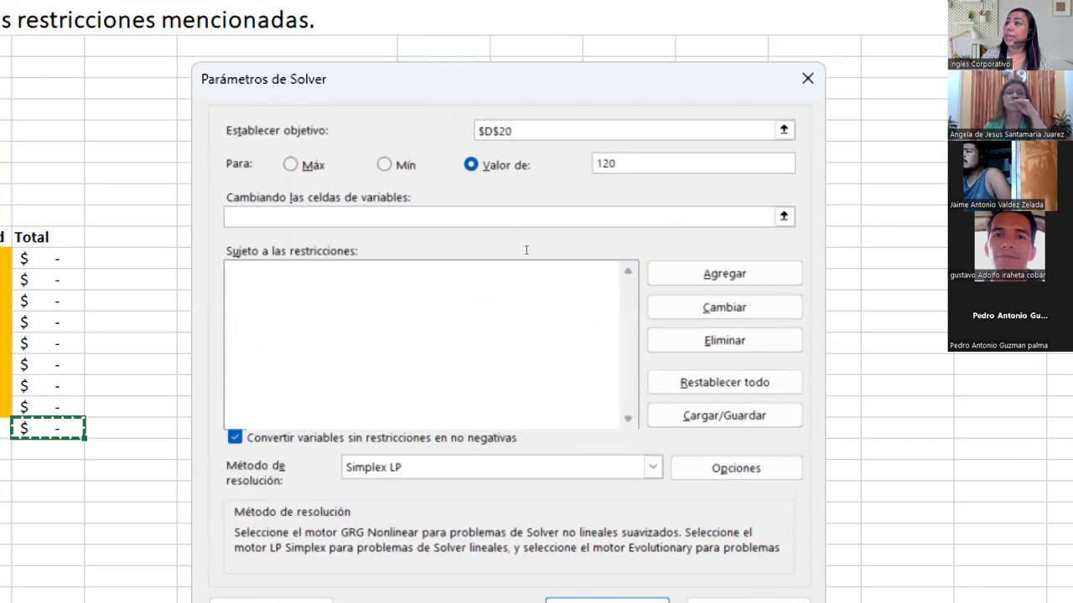
key("alt+v")
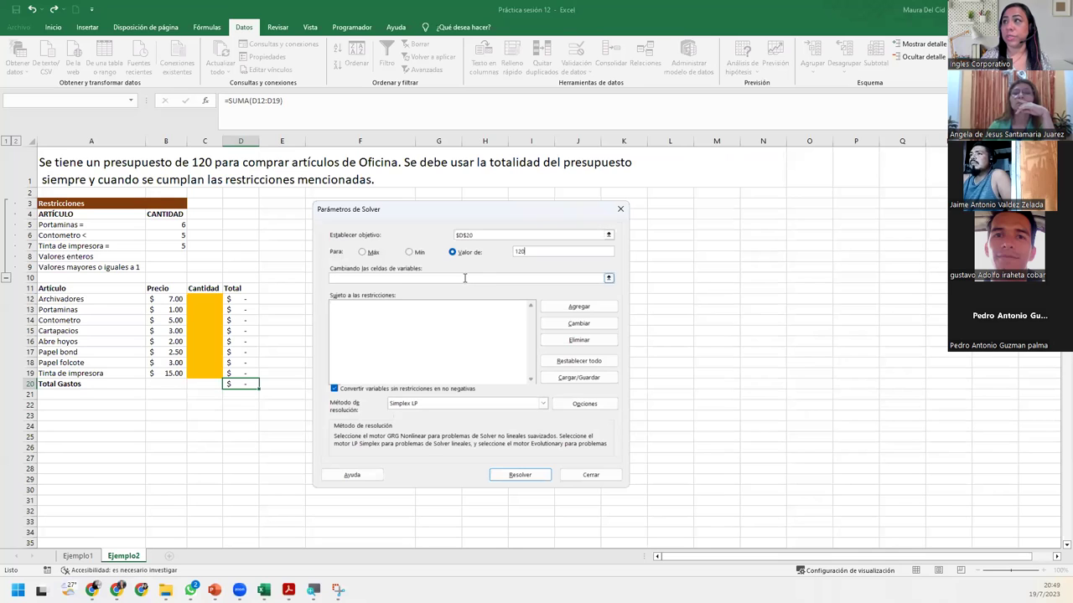
left_click(464, 278)
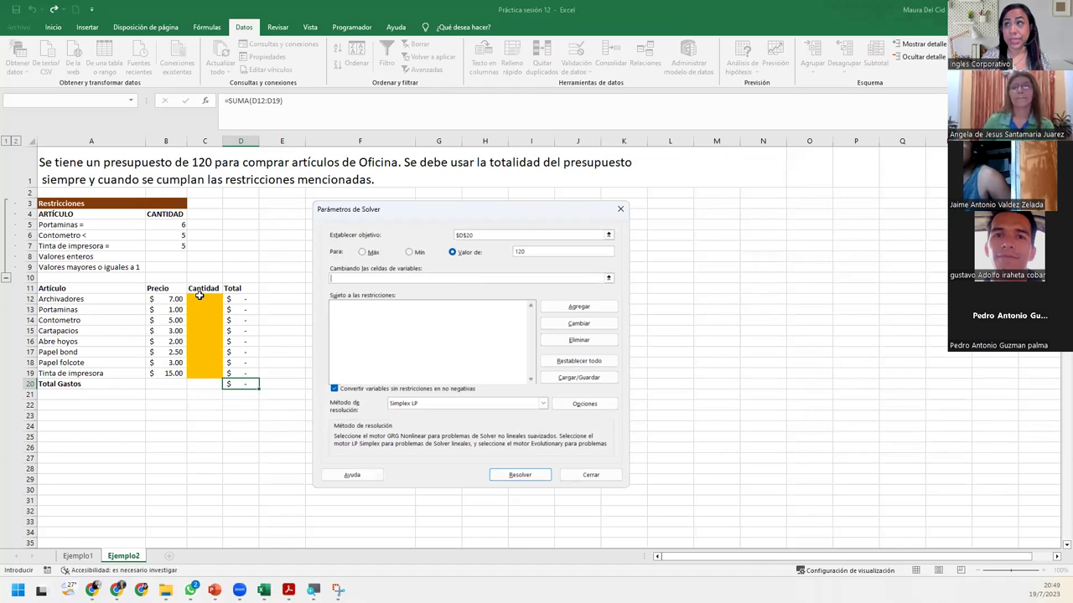
Step: Use $C$12:$C$19 as the variable cells and begin adding a constraint
left_click_drag(200, 296, 203, 371)
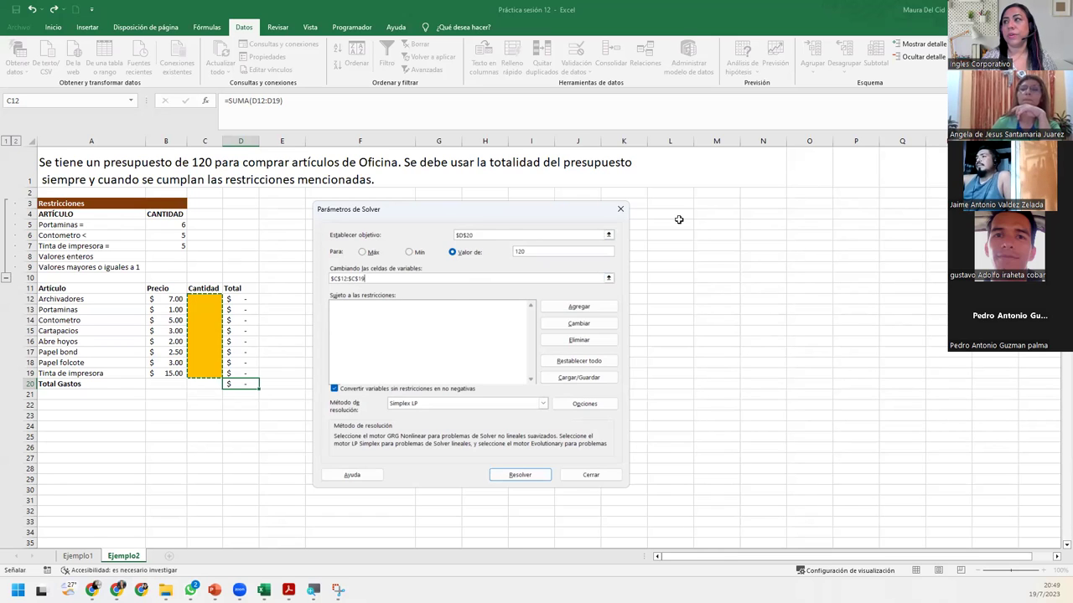
left_click(564, 307)
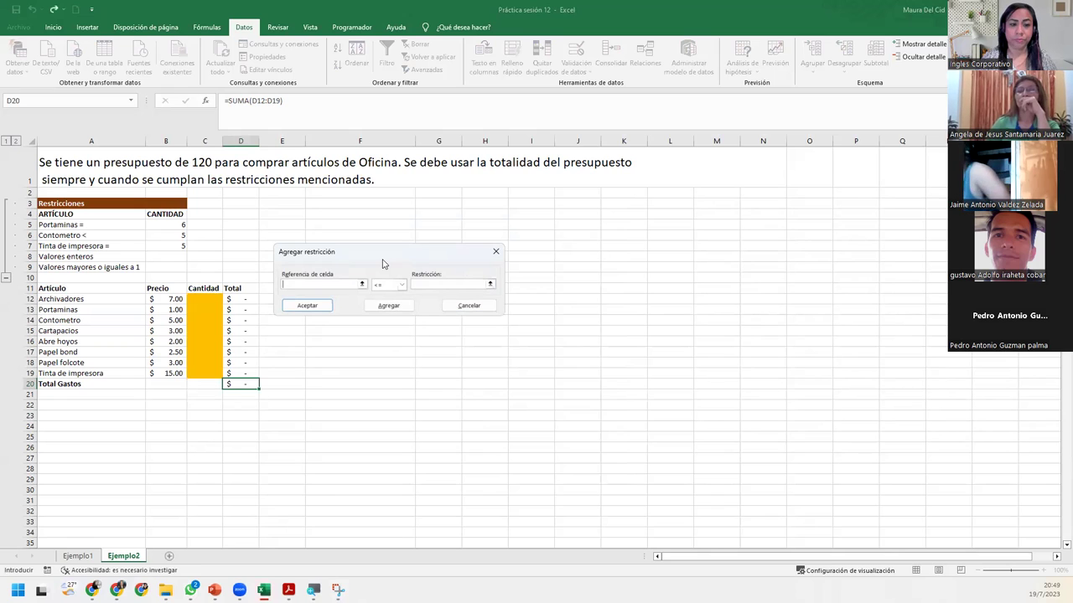
Step: Add the constraint $C$13 = $B$5 for the Portaminas quantity
left_click_drag(383, 264, 469, 265)
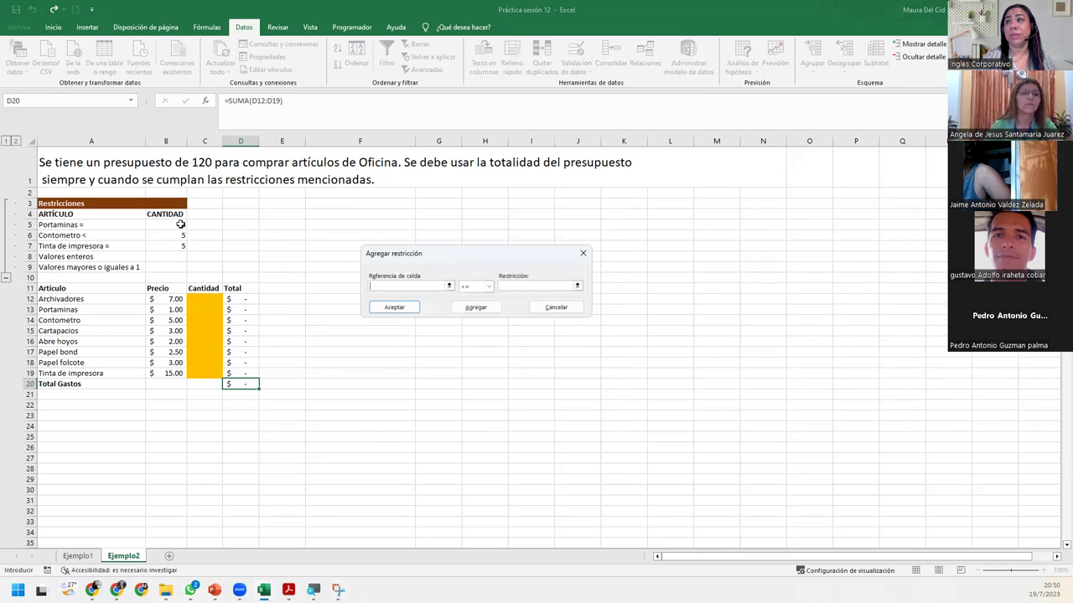
left_click(405, 285)
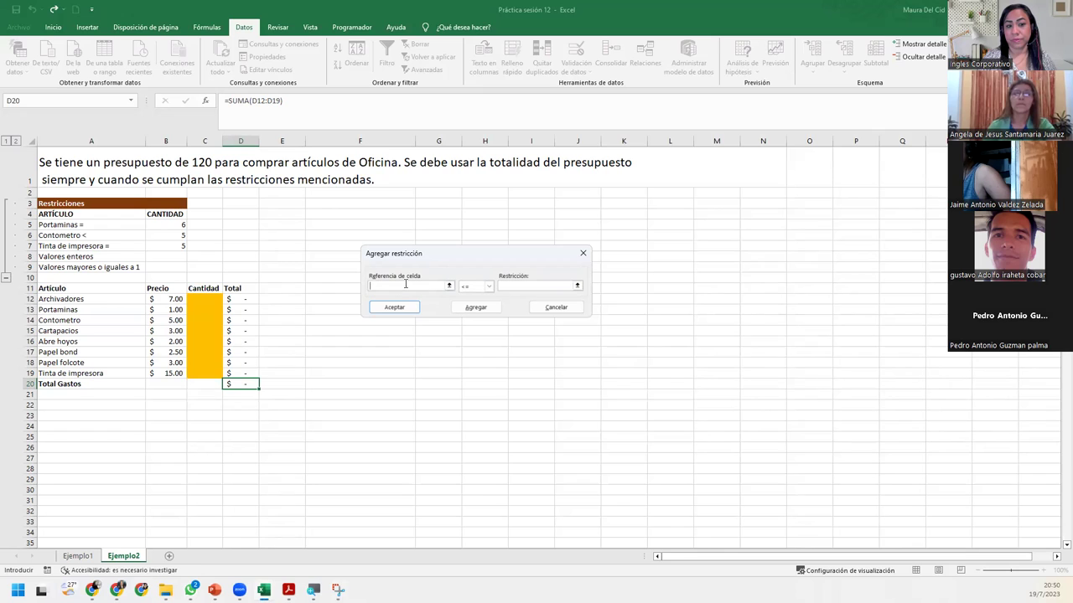
left_click(192, 311)
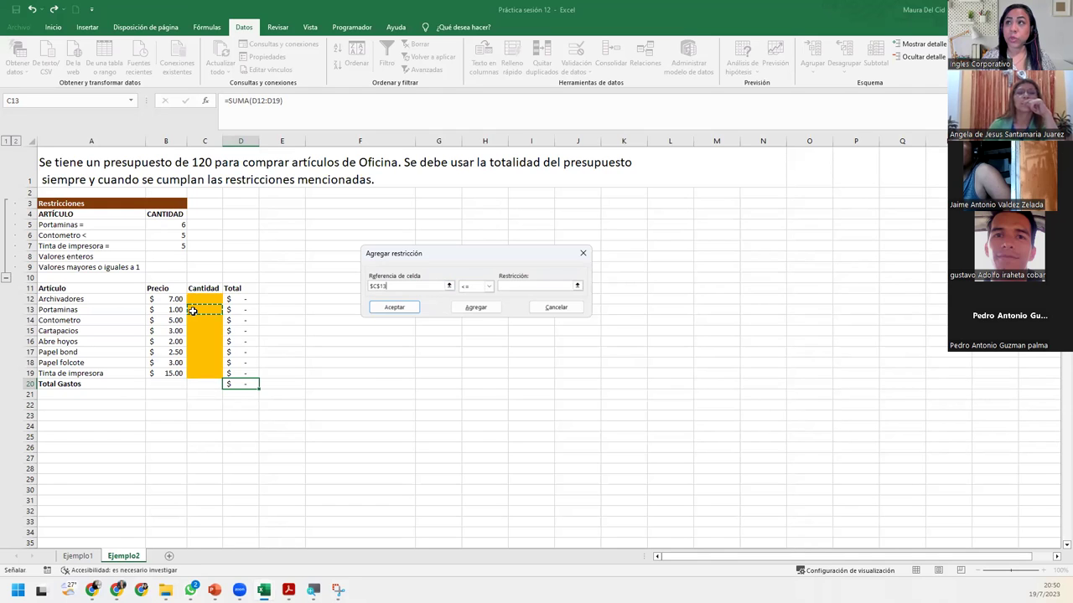
left_click(489, 286)
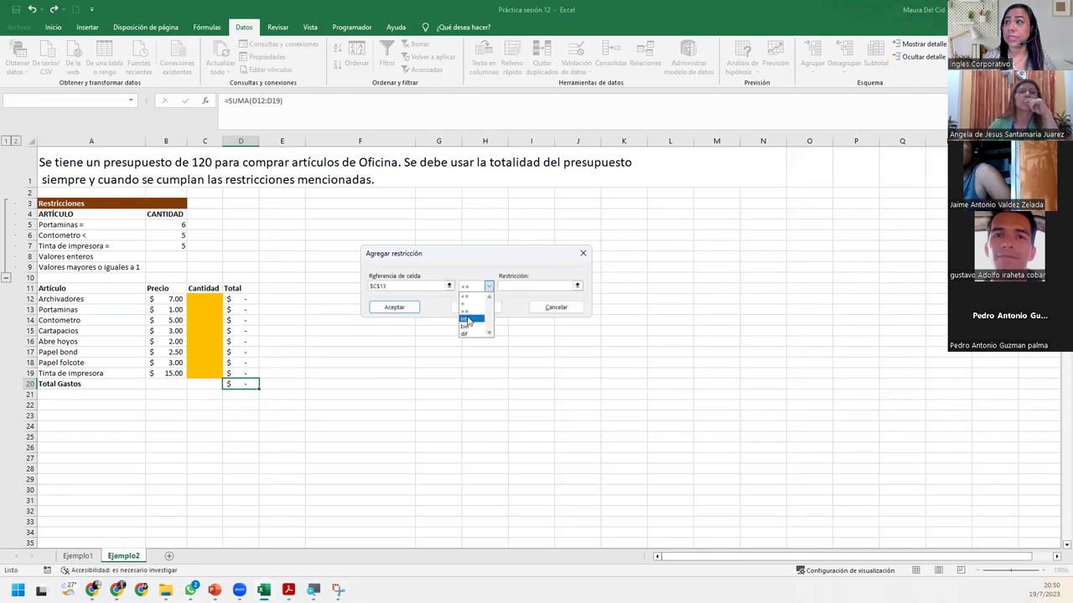
left_click(466, 303)
left_click(509, 286)
type("6")
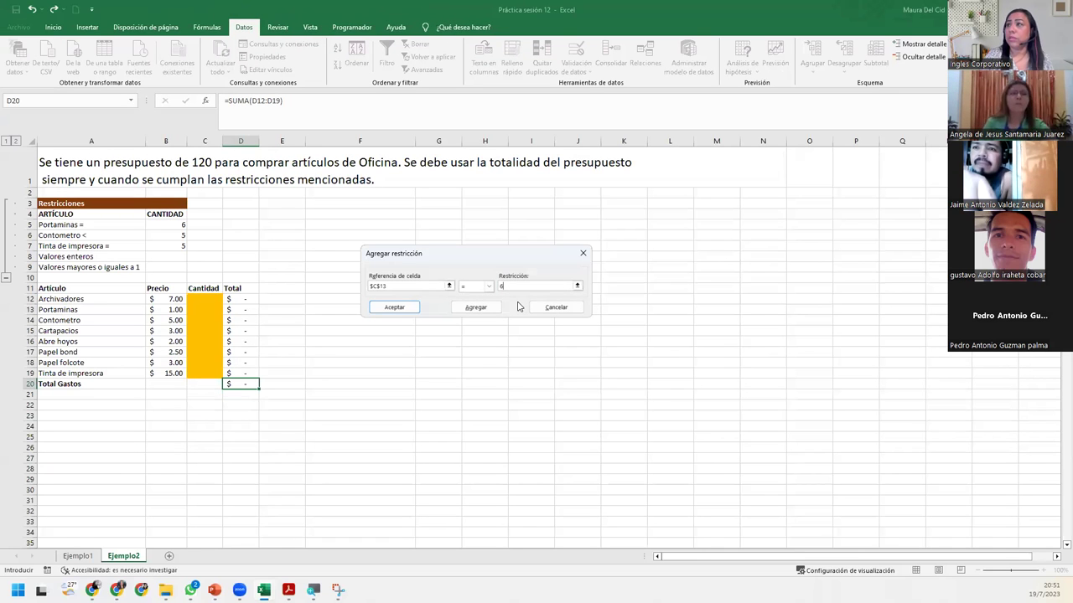
key("BackSpace")
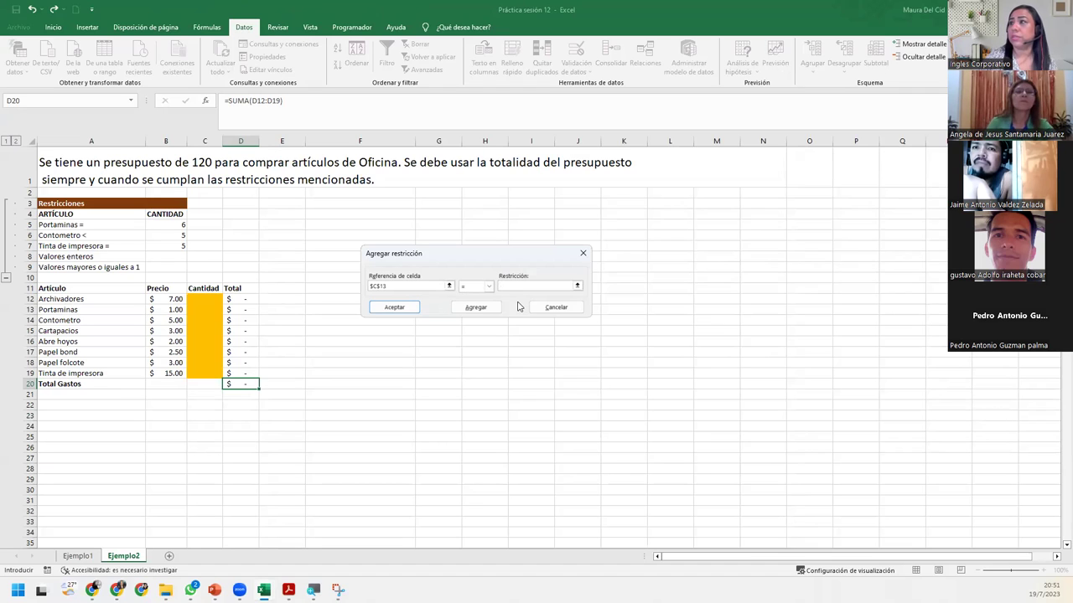
left_click(171, 224)
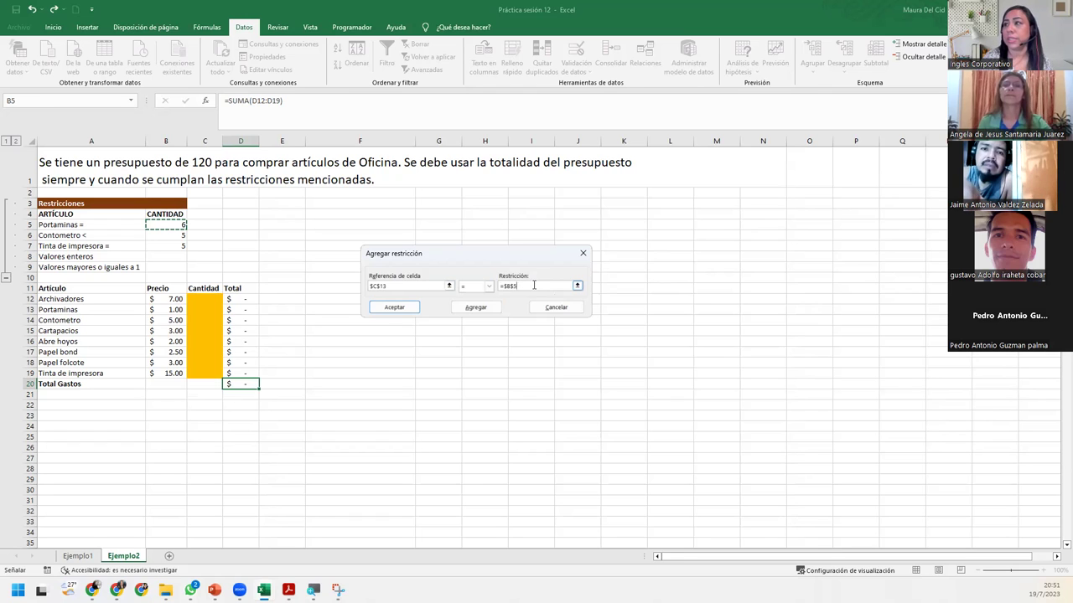
left_click(409, 286)
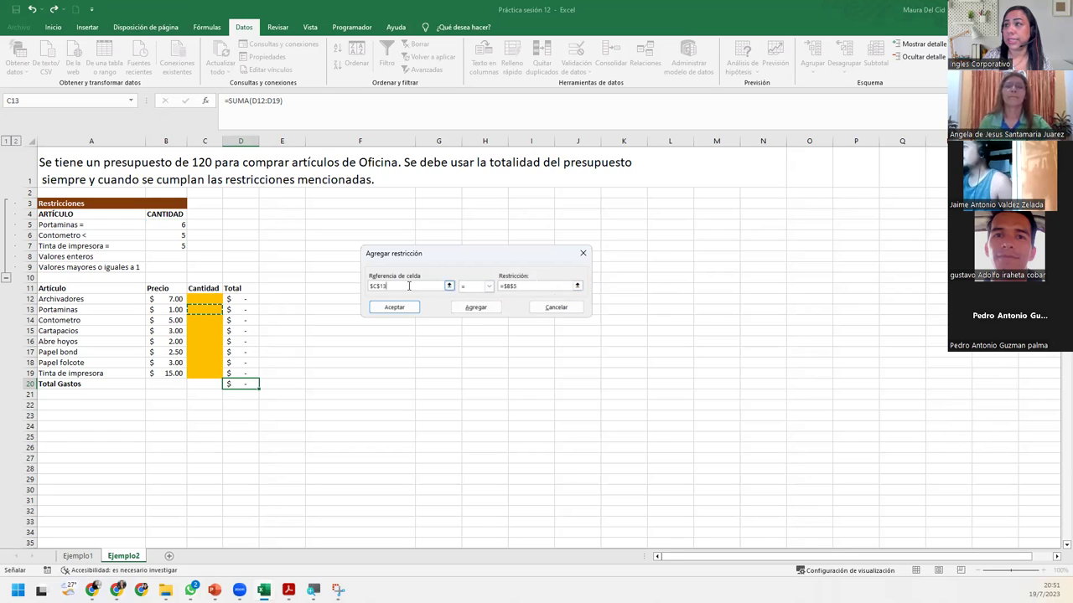
left_click(470, 287)
left_click(471, 303)
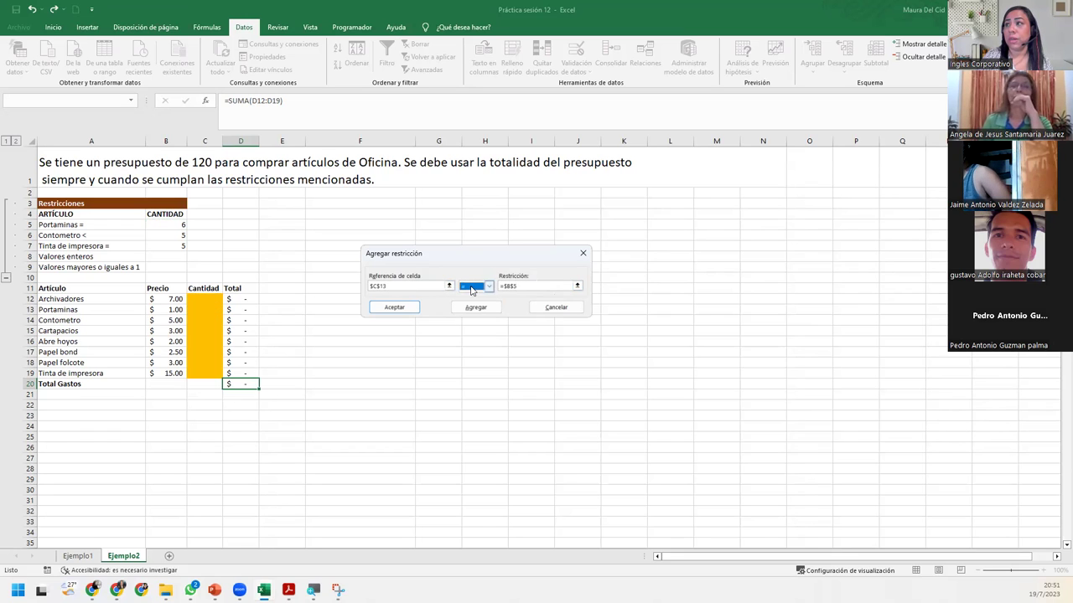
left_click(532, 284)
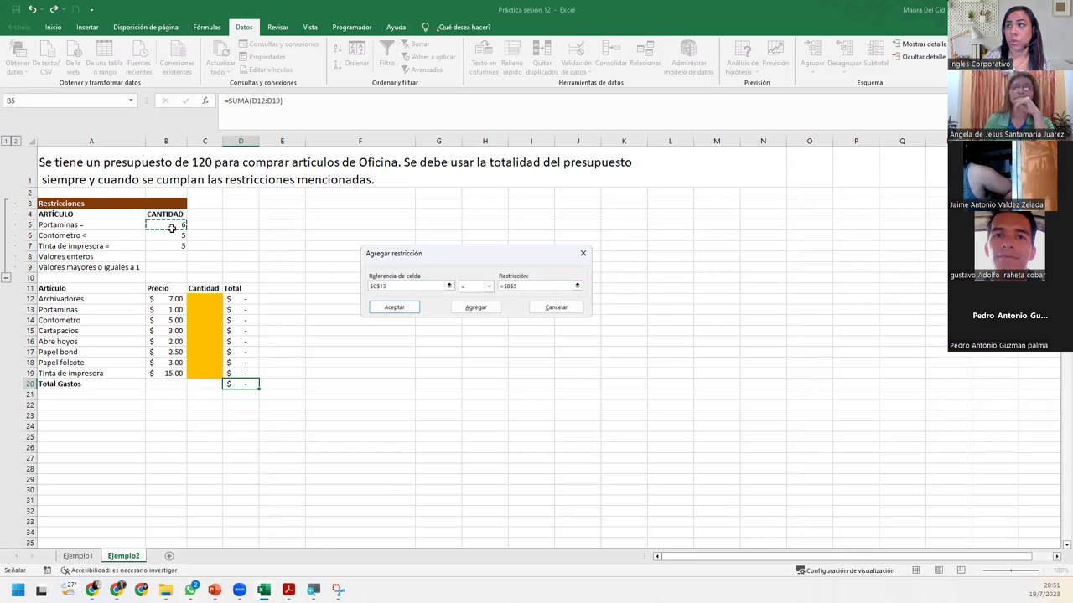
left_click(476, 310)
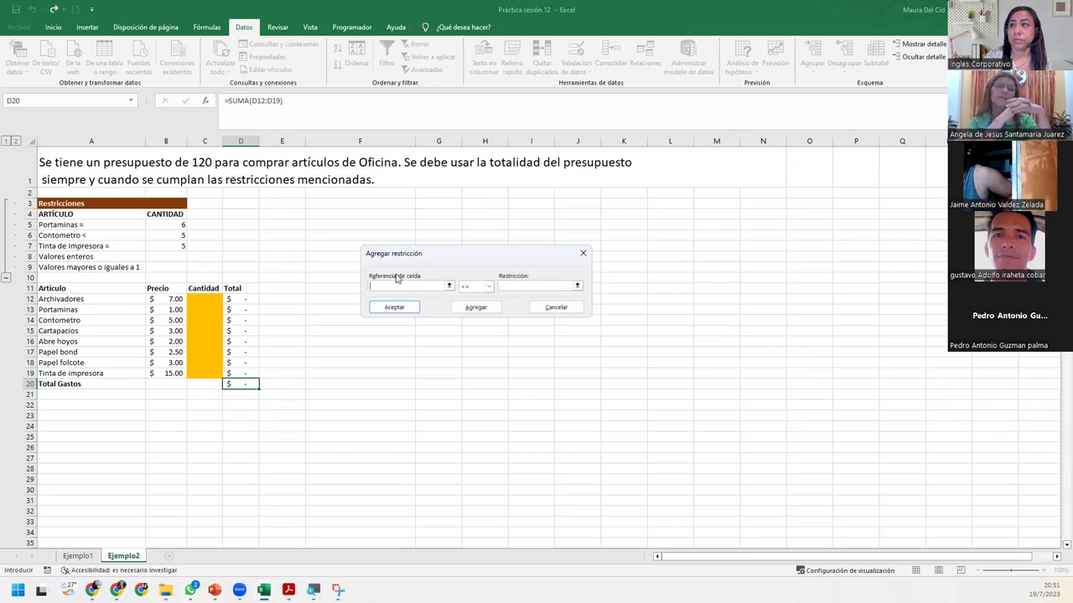
Step: Add the constraint $C$14 <= $B$6 for the Contometro quantity
left_click(200, 323)
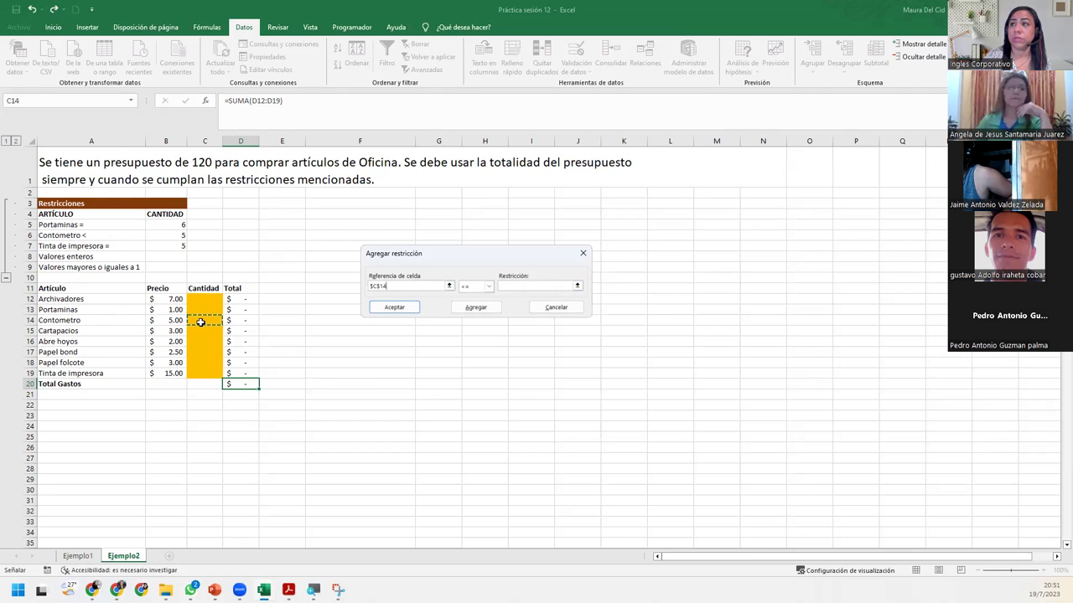
left_click(489, 285)
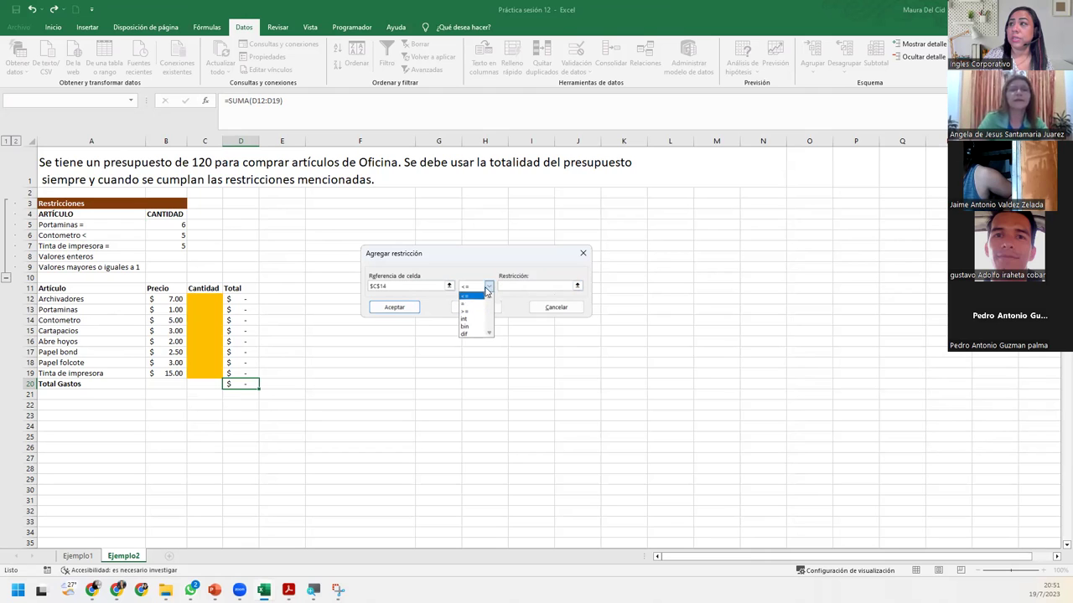
left_click(466, 334)
left_click(474, 297)
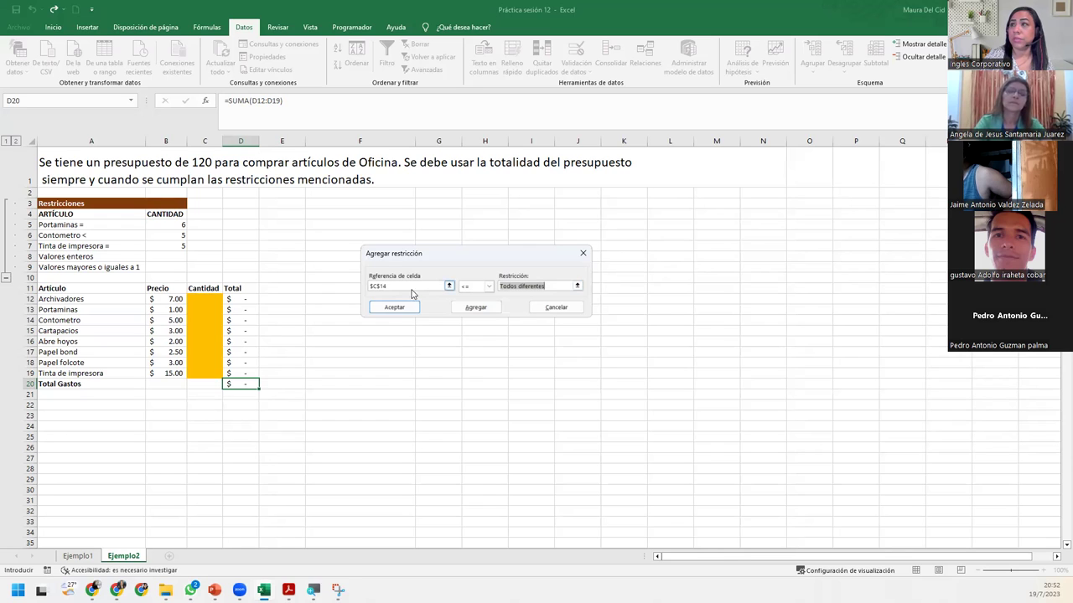
left_click(489, 285)
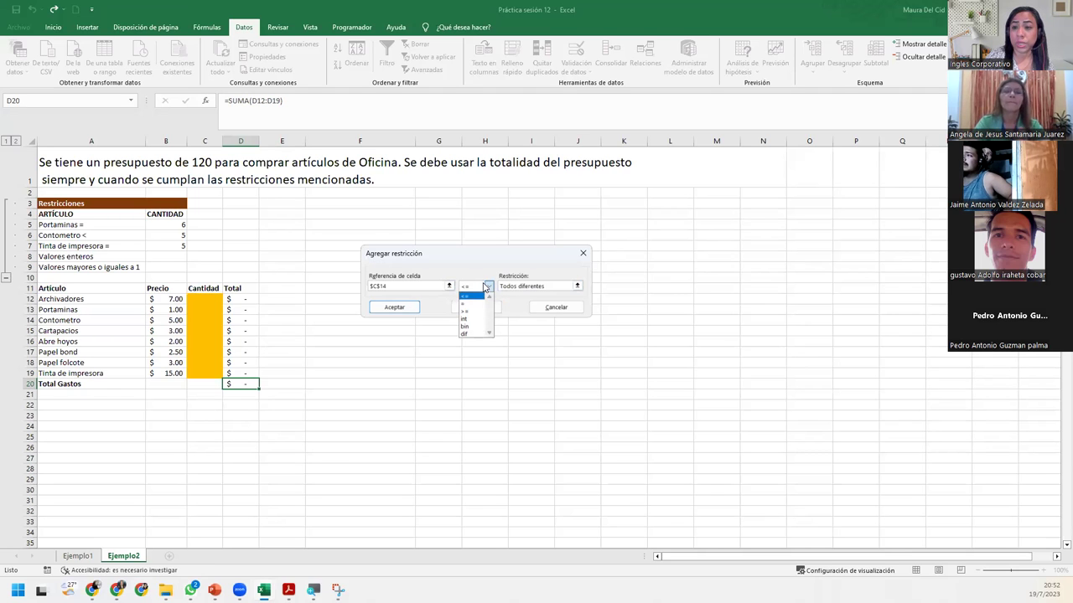
left_click(471, 298)
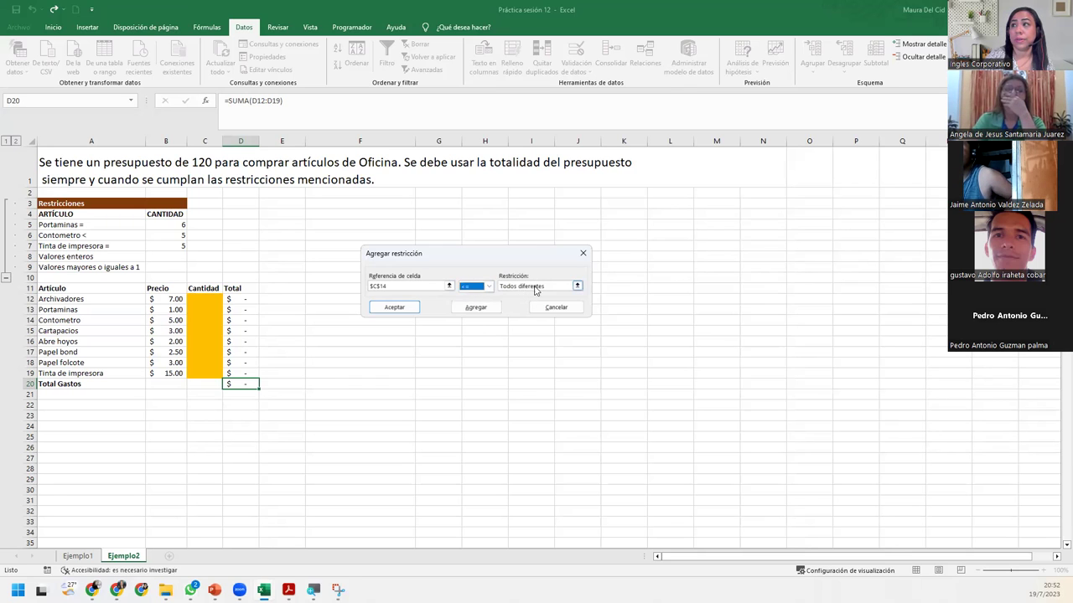
left_click_drag(544, 287, 500, 287)
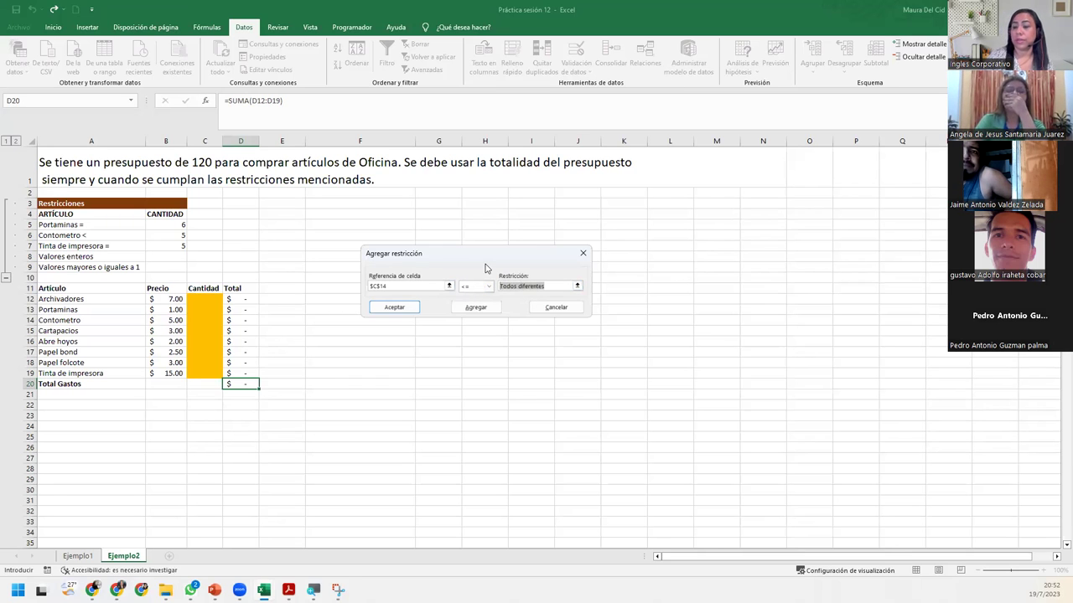
key("BackSpace")
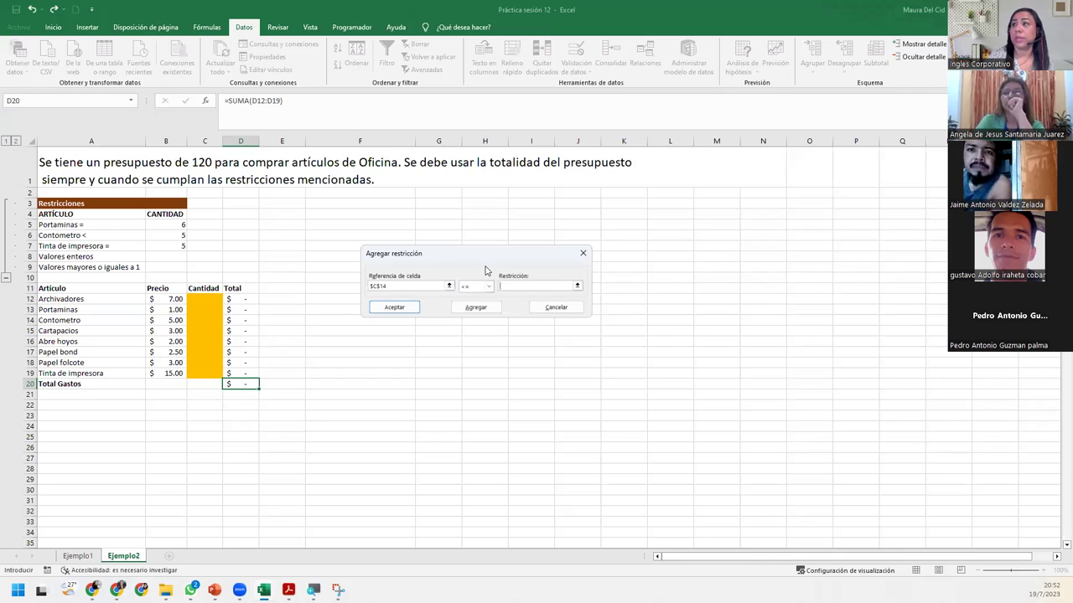
left_click(176, 238)
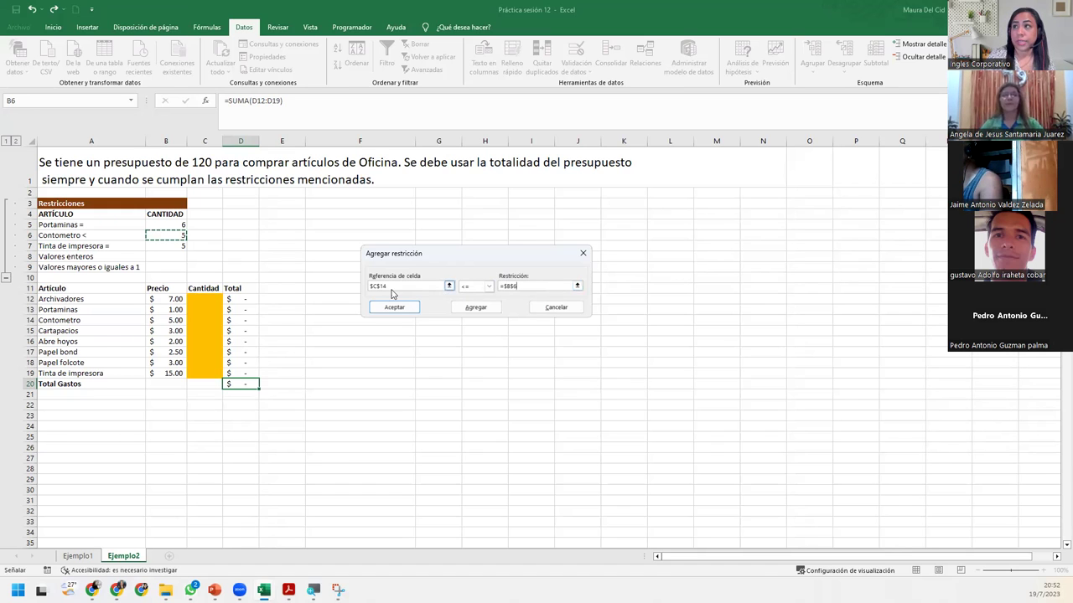
left_click(397, 284)
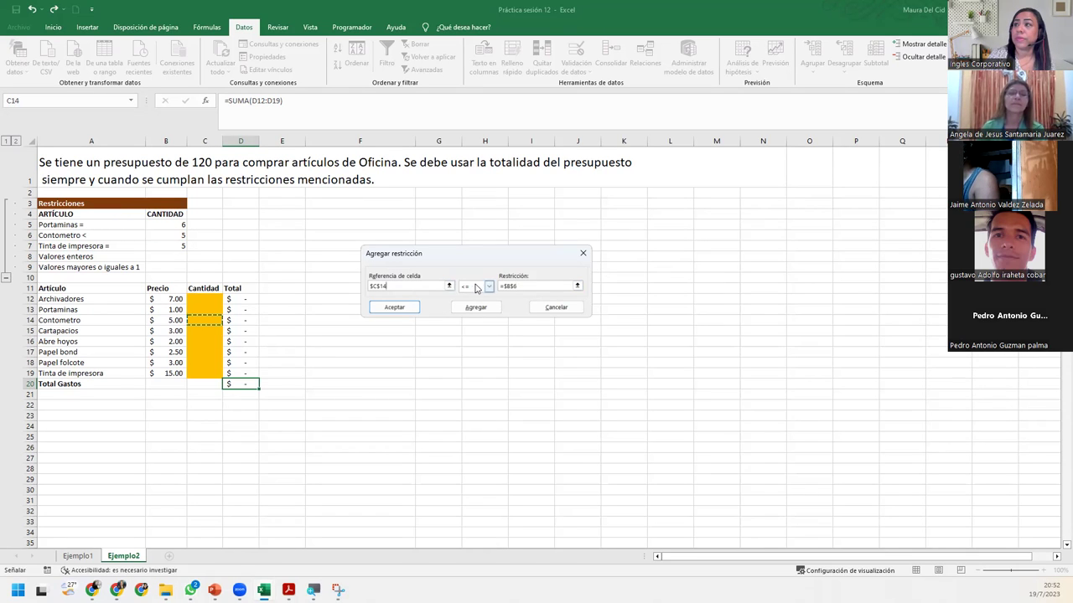
left_click(548, 286)
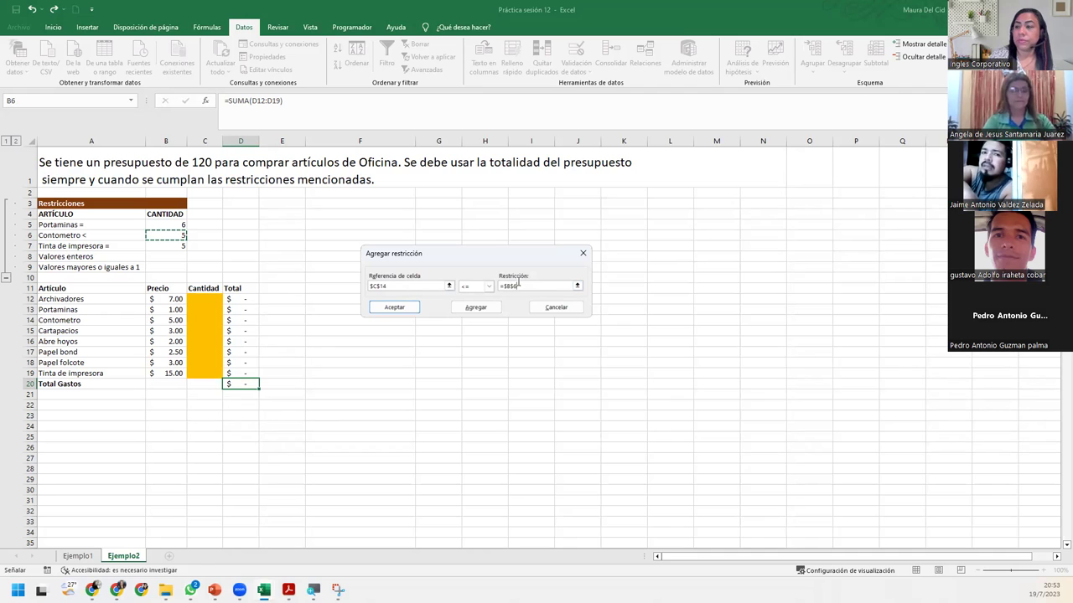
left_click(475, 308)
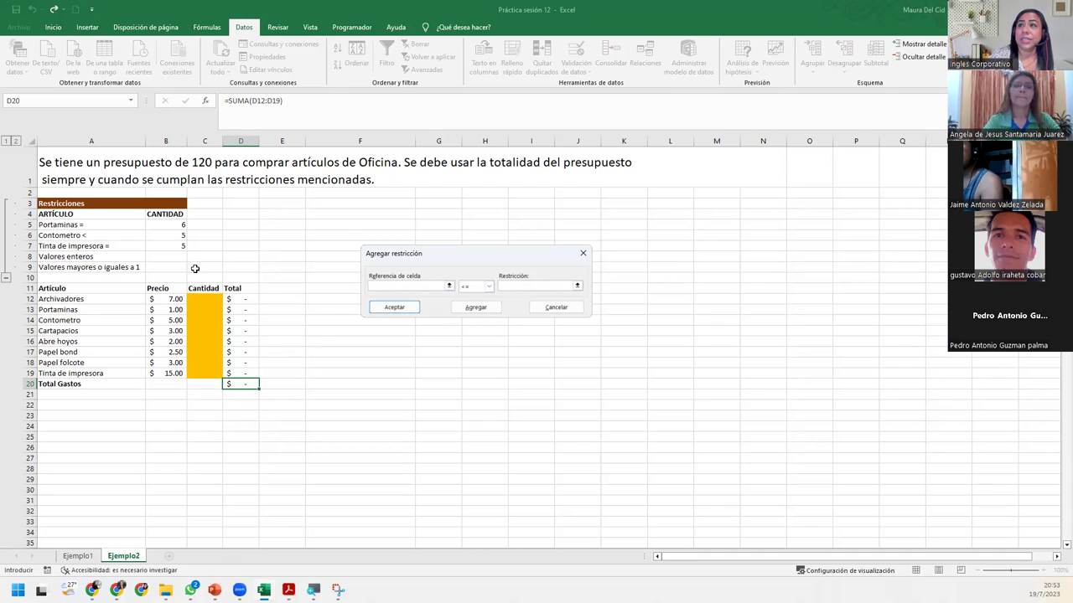
Step: Add the constraint $C$19 = $B$7 for the Tinta de impresora quantity
left_click(199, 374)
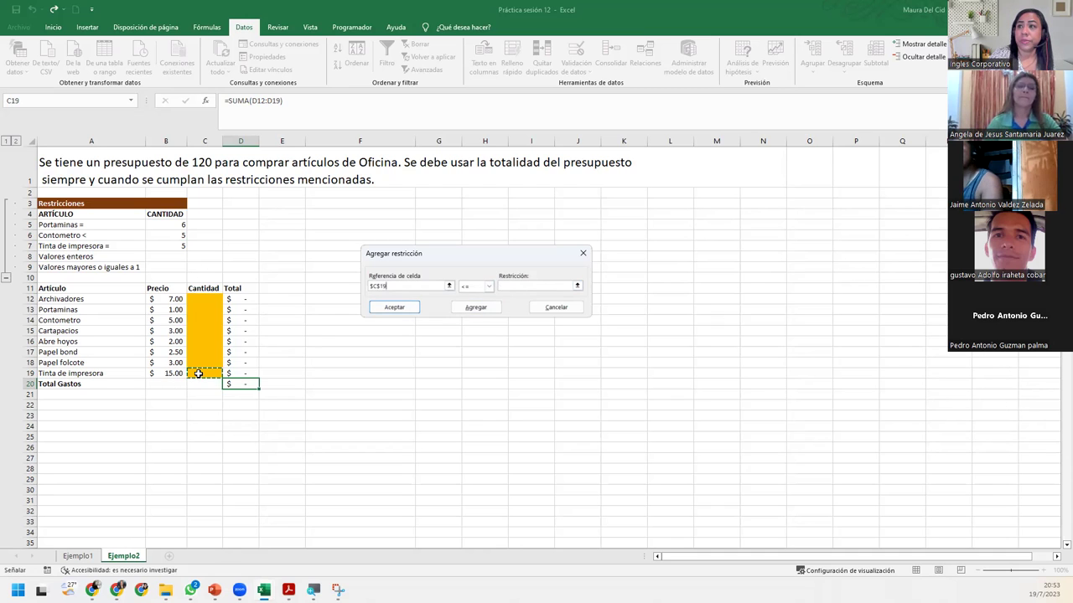
left_click(469, 289)
left_click(464, 303)
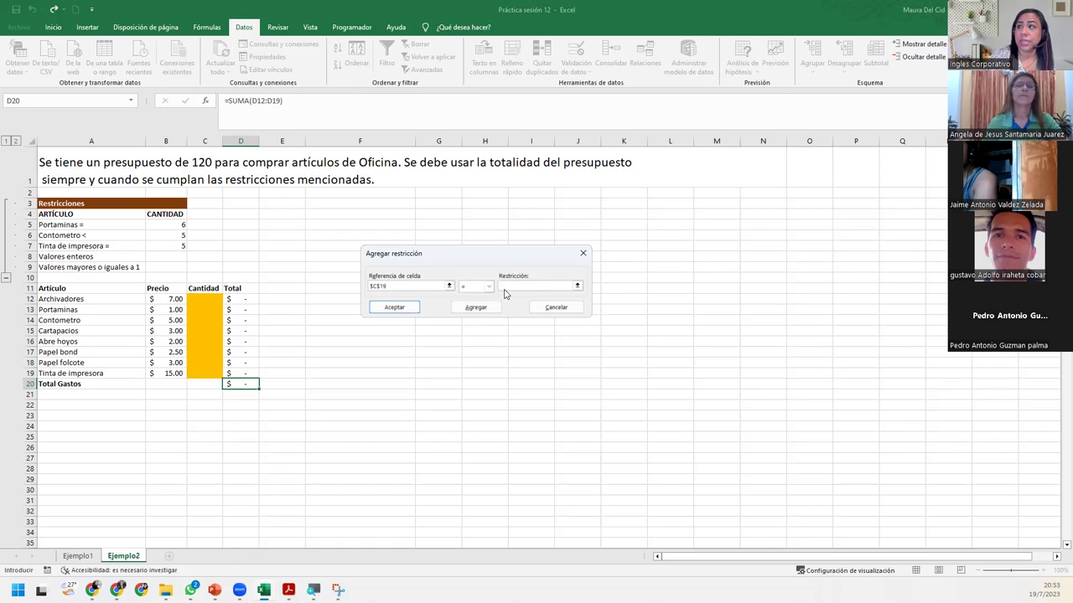
left_click(171, 246)
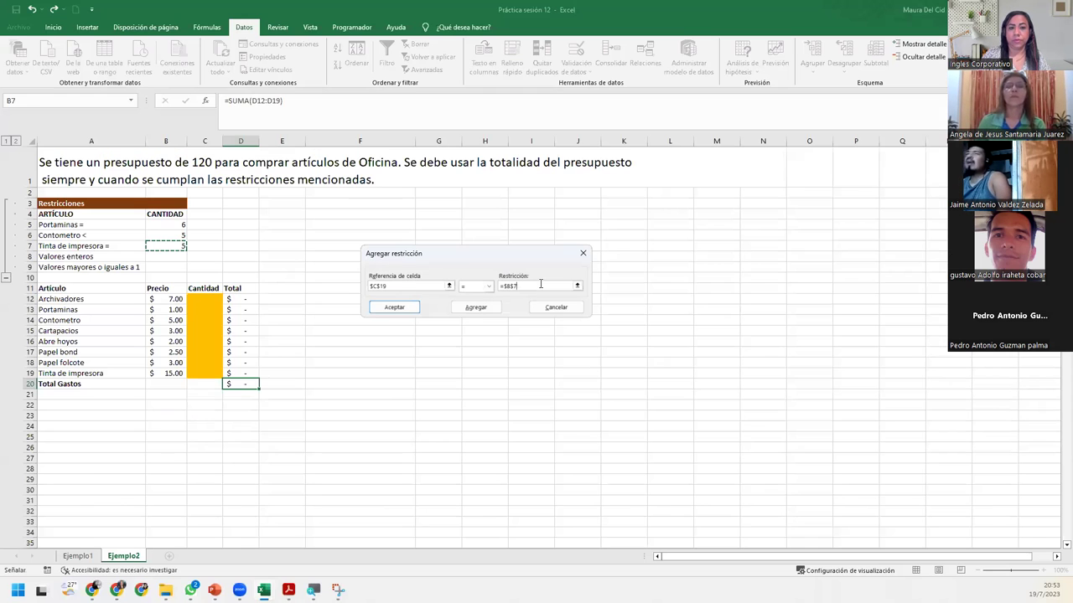
left_click(478, 307)
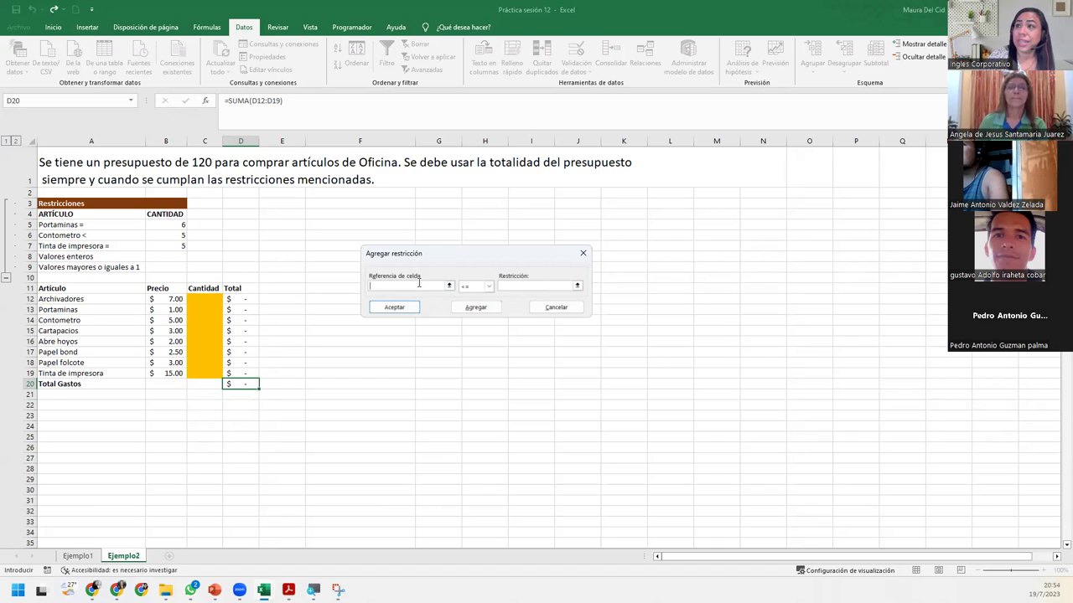
Step: Add an int (whole-number) constraint on the quantities $C$12:$C$19
left_click_drag(211, 299, 210, 373)
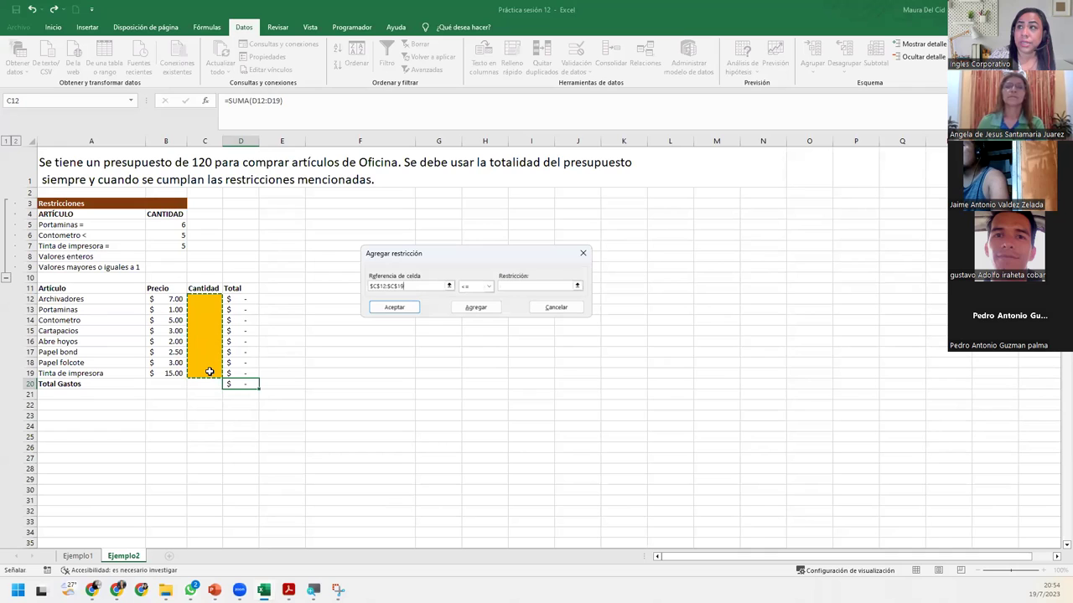
left_click(489, 287)
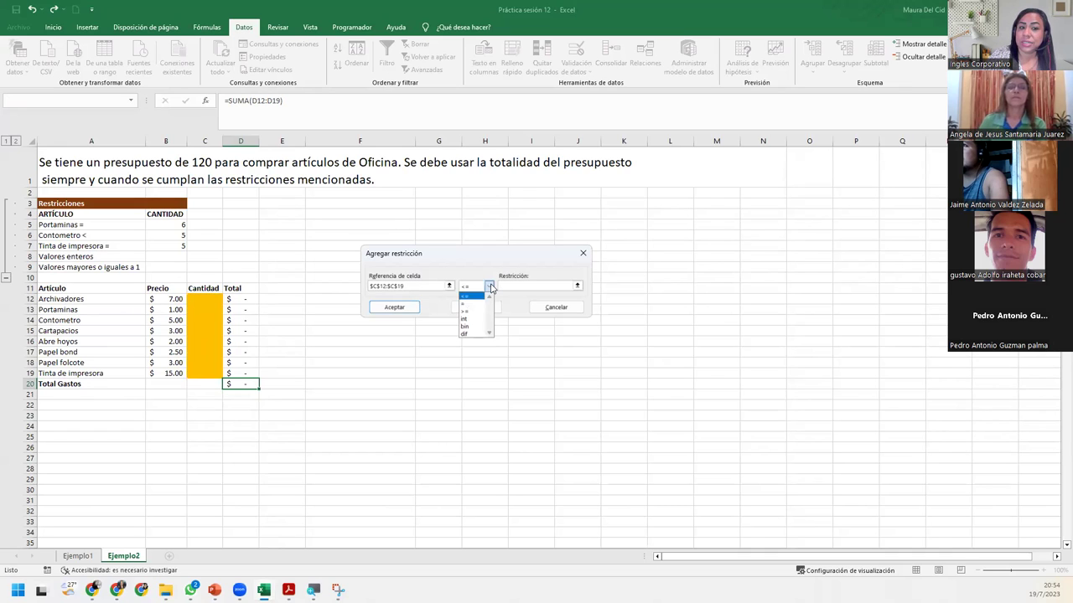
left_click(474, 319)
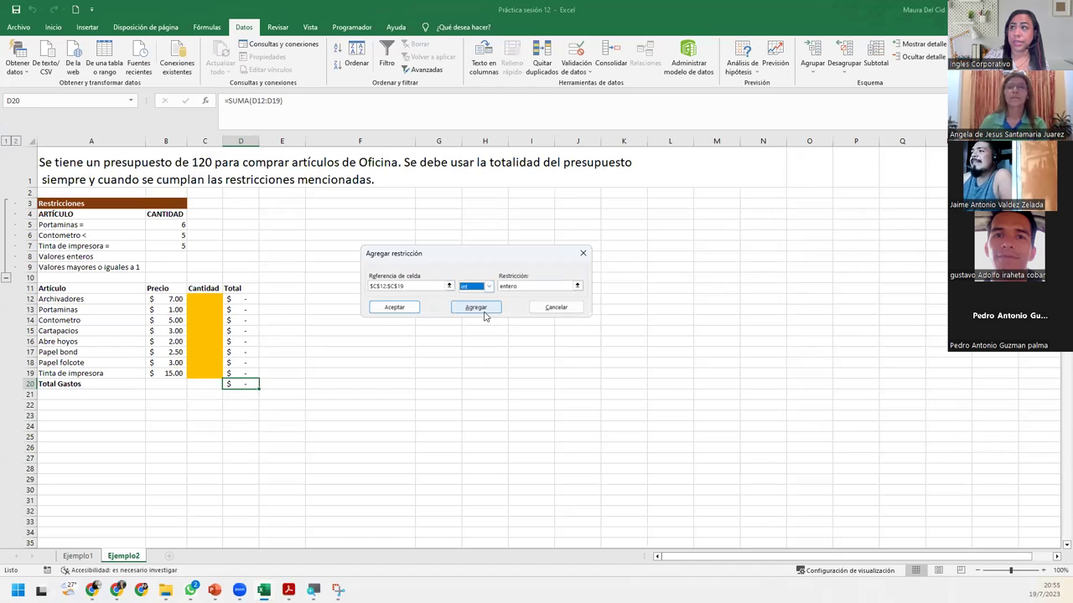
left_click(484, 312)
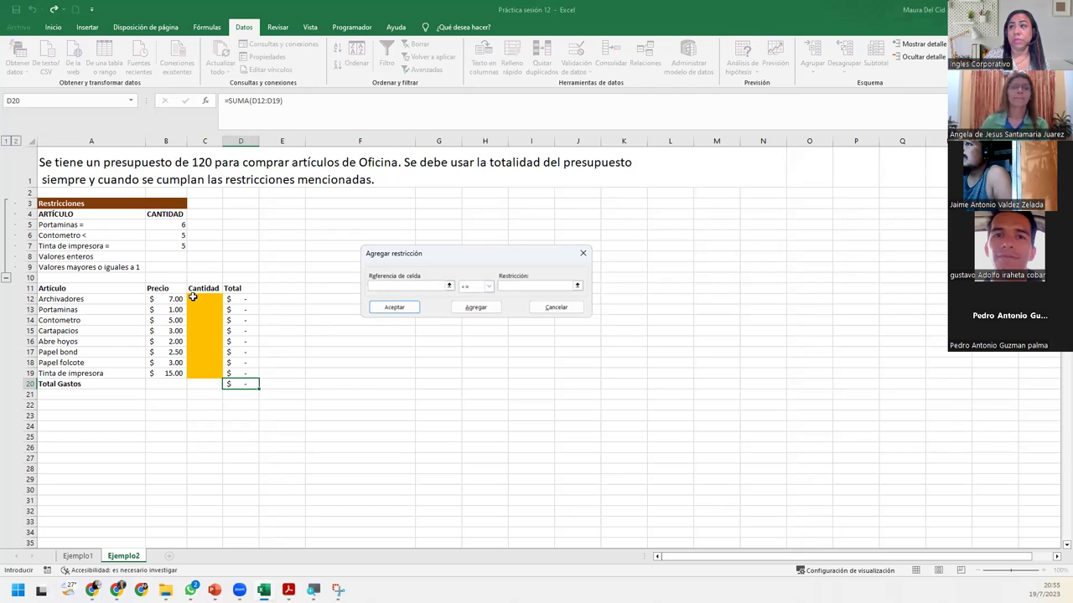
Step: Add the constraint $C$12:$C$19 >= 1 and return to the Solver parameters
left_click_drag(193, 297, 201, 368)
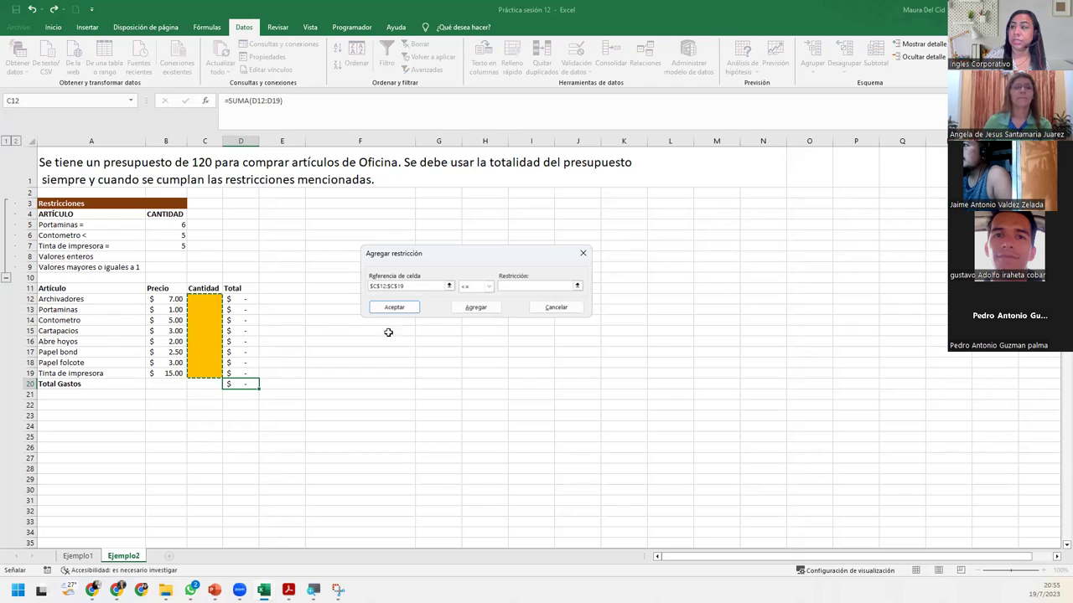
left_click(487, 286)
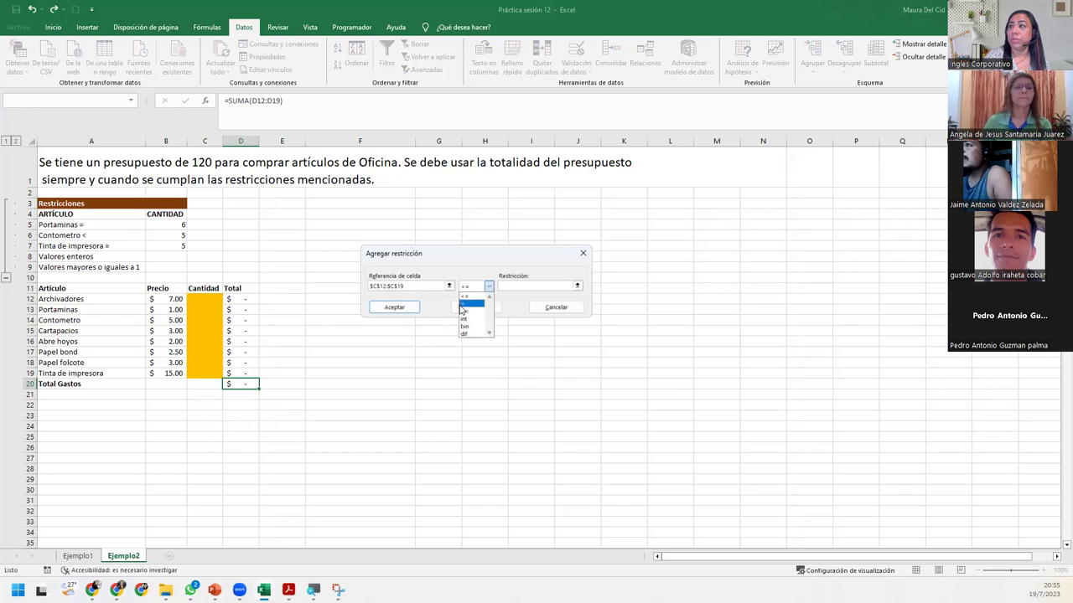
left_click(466, 311)
left_click(518, 284)
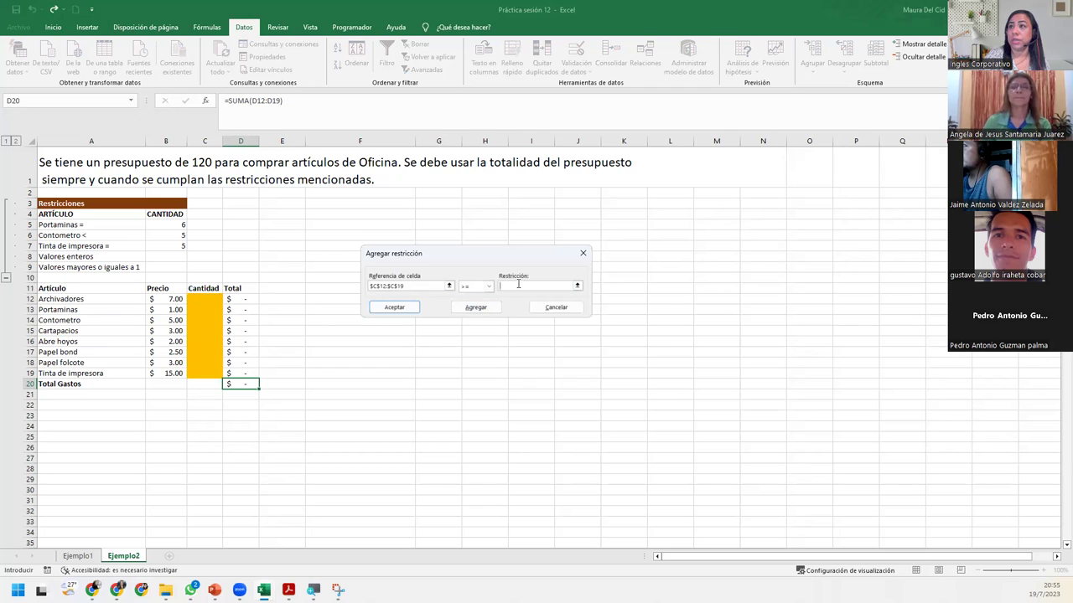
left_click(176, 266)
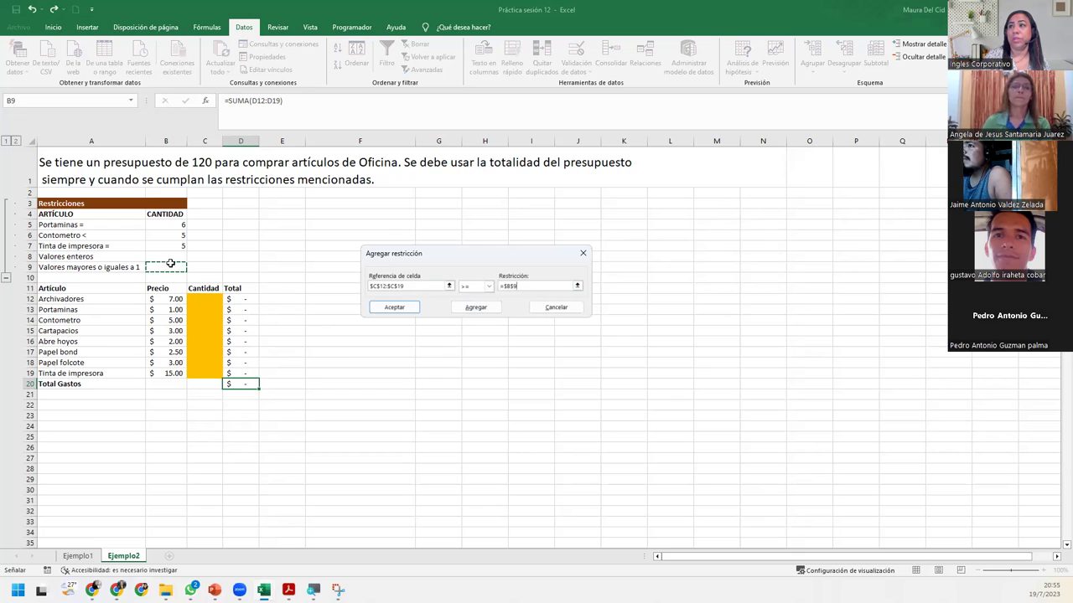
key("shift+Home")
type("1")
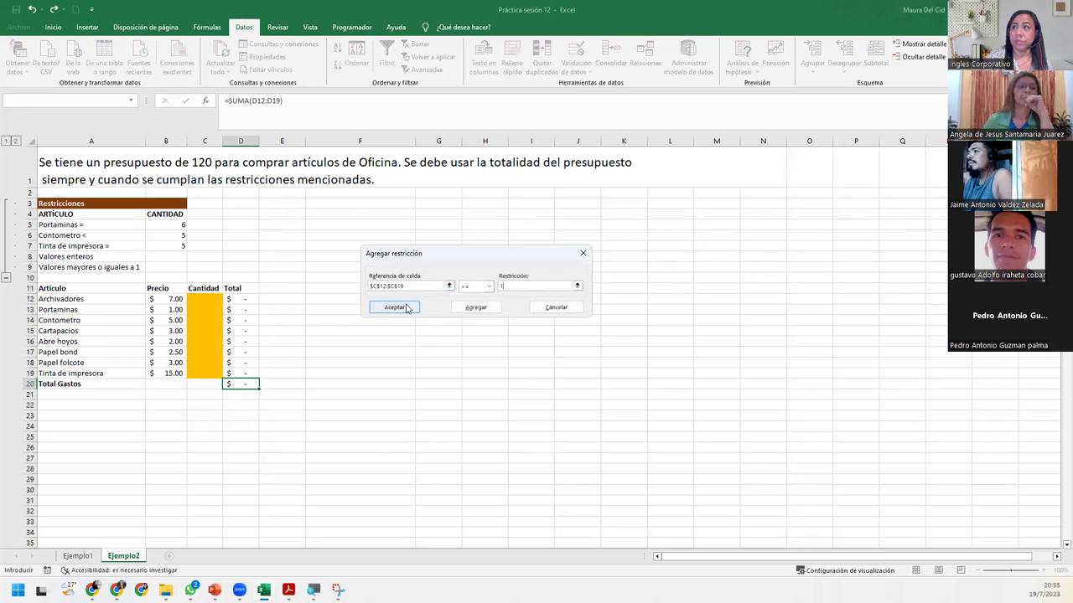
left_click(406, 309)
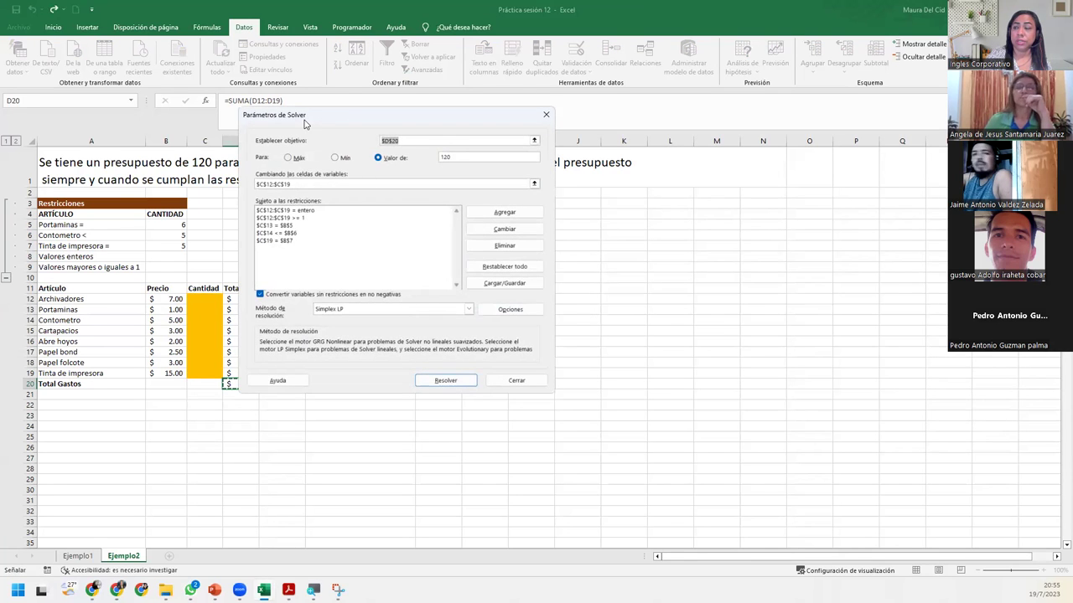
left_click_drag(305, 124, 386, 215)
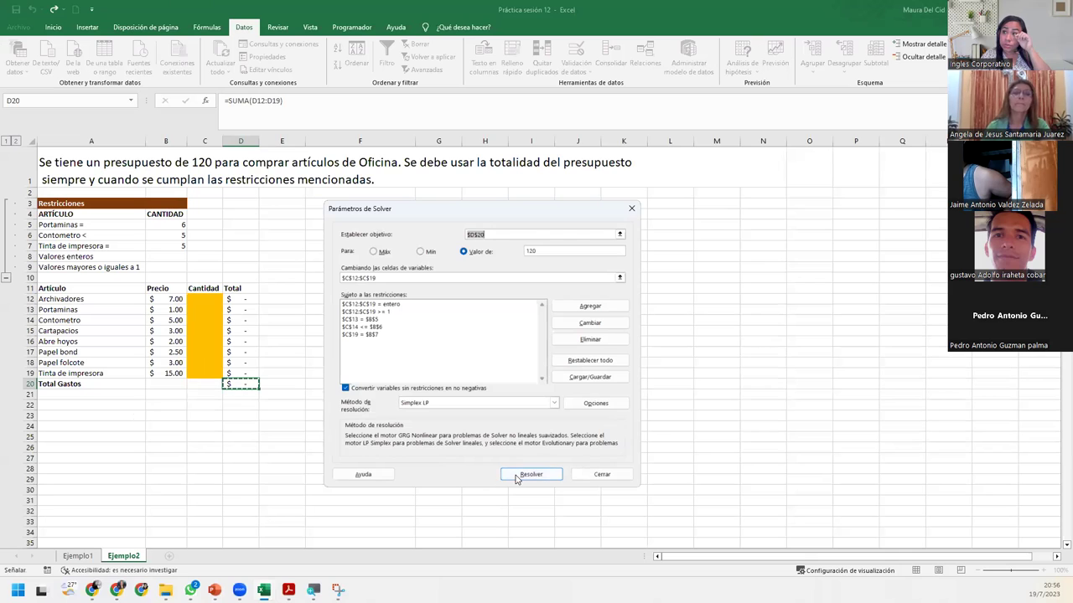
Step: Run Solver, reaching $120.00 with quantities 3, 6, 1, 1, 1, 2, 1, 5
left_click(503, 478)
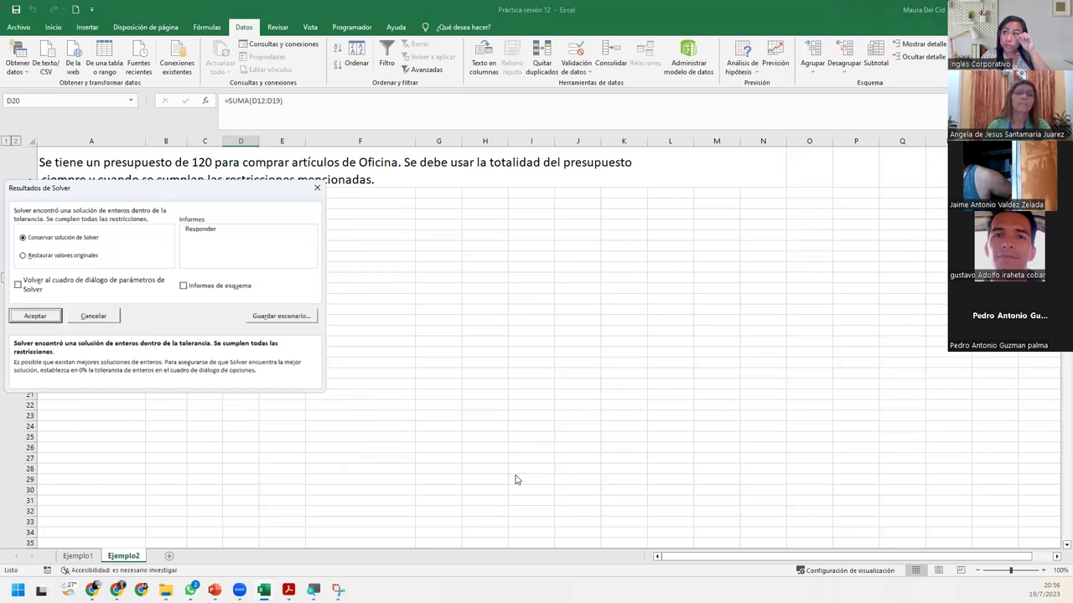
left_click_drag(209, 194, 556, 215)
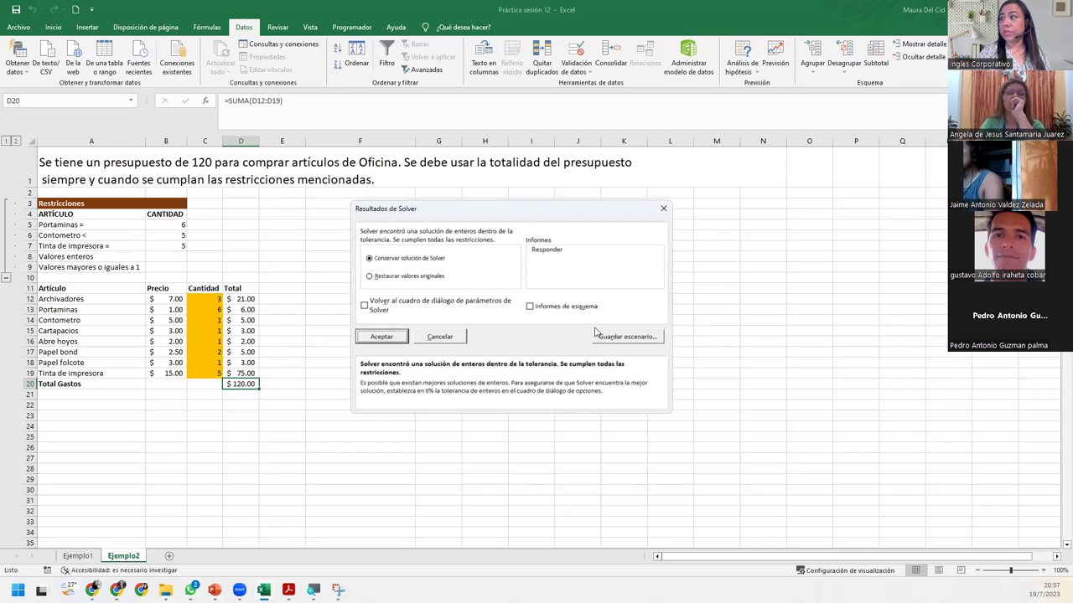
Step: Store the solved budget quantities as a Solver scenario named 'PrimeraOpción'
left_click(624, 337)
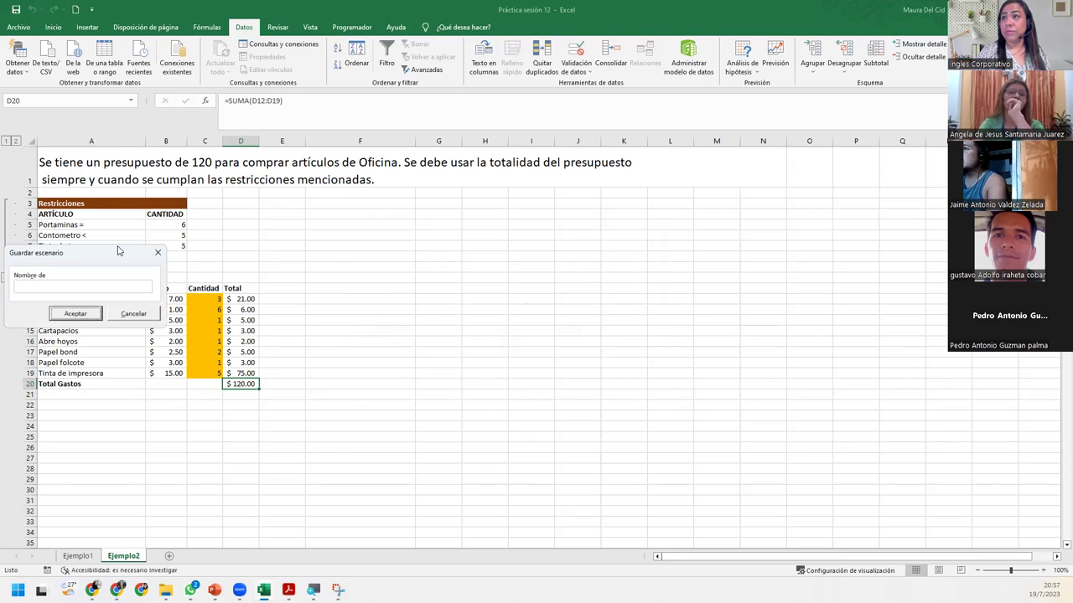
left_click_drag(119, 254, 493, 282)
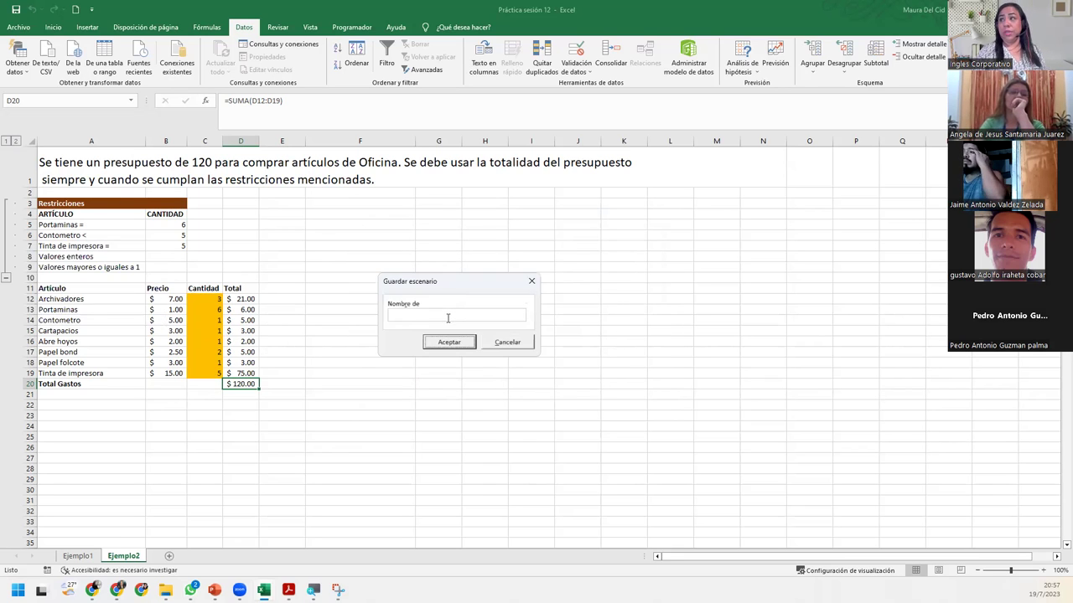
type("Priemra")
key("BackSpace")
key("BackSpace")
key("BackSpace")
key("BackSpace")
type("meraOpció")
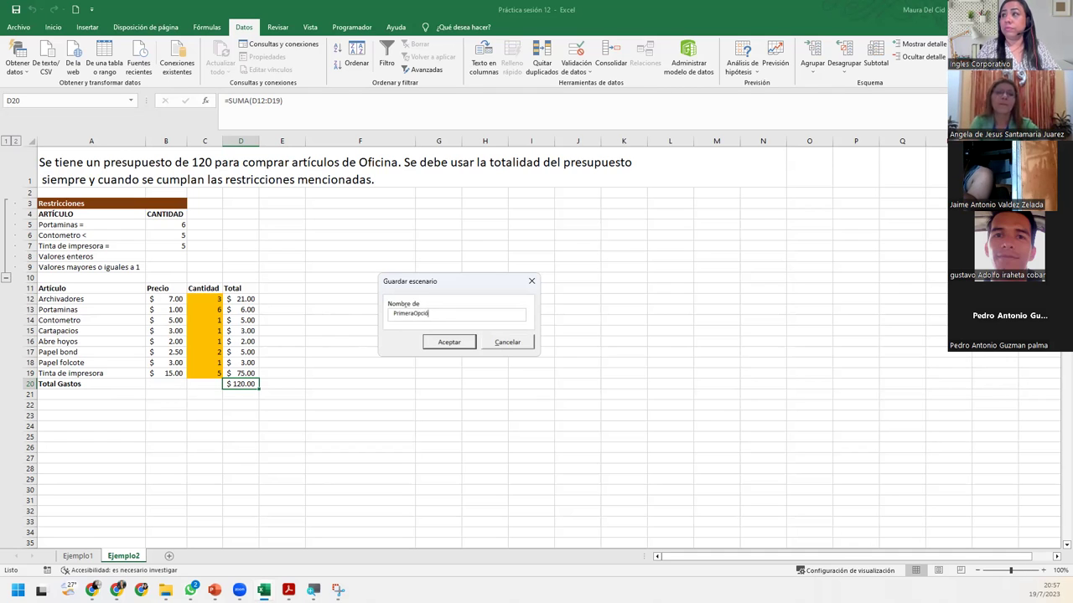
type("n")
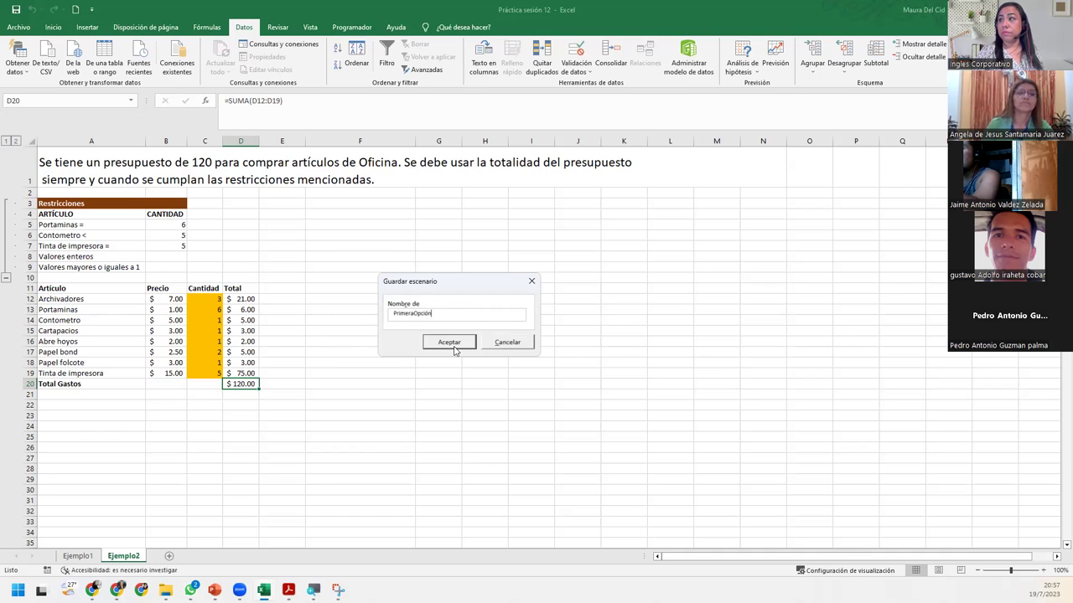
left_click(450, 342)
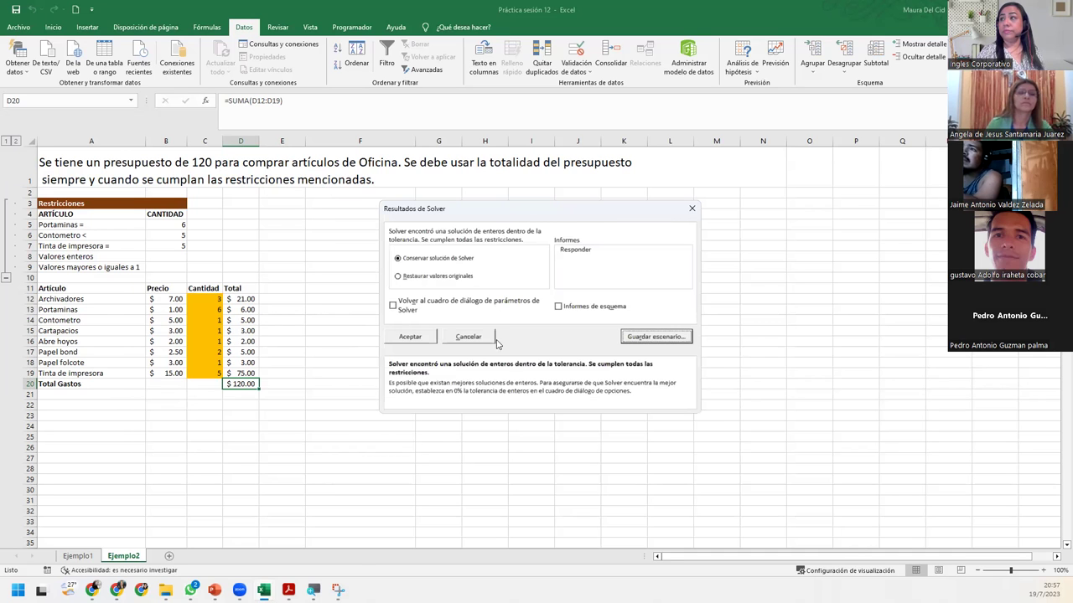
Step: Keep the Solver solution, reopen Solver Parameters, and bring up a blank Add Constraint form
left_click(408, 336)
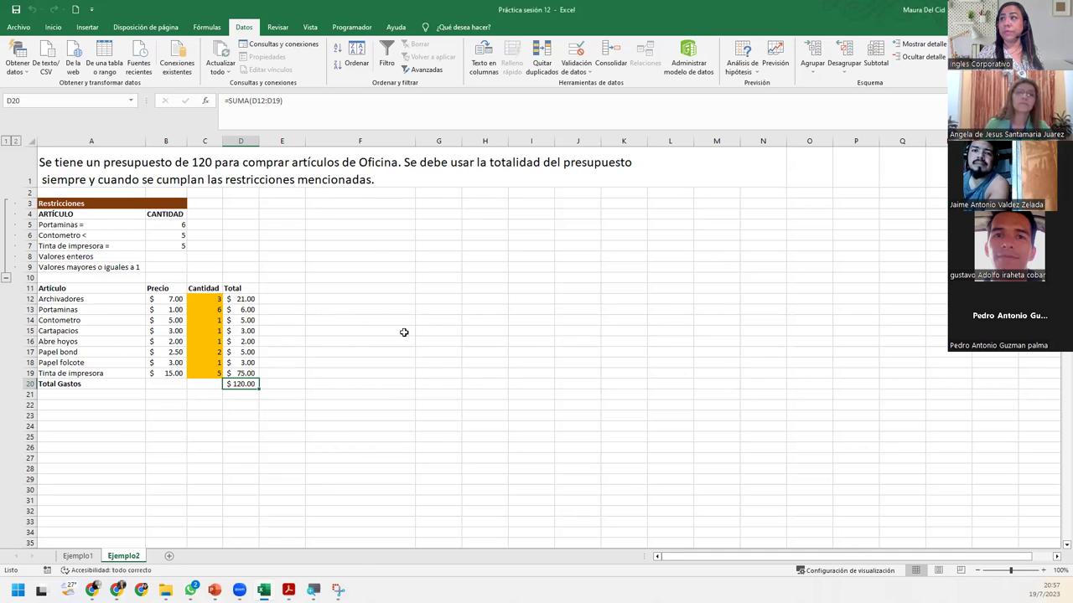
left_click(407, 277)
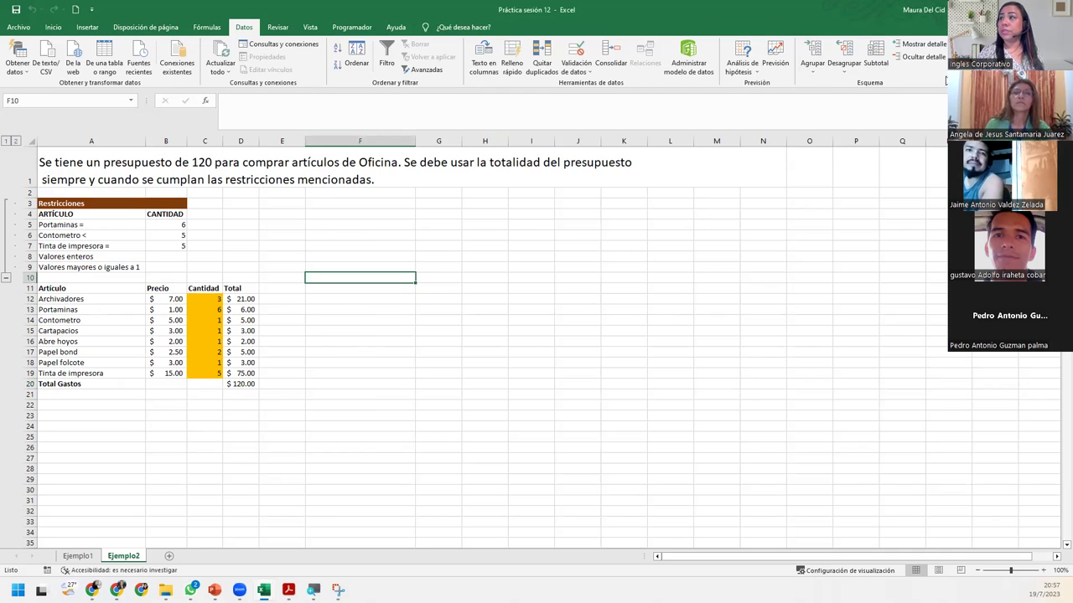
left_click(959, 67)
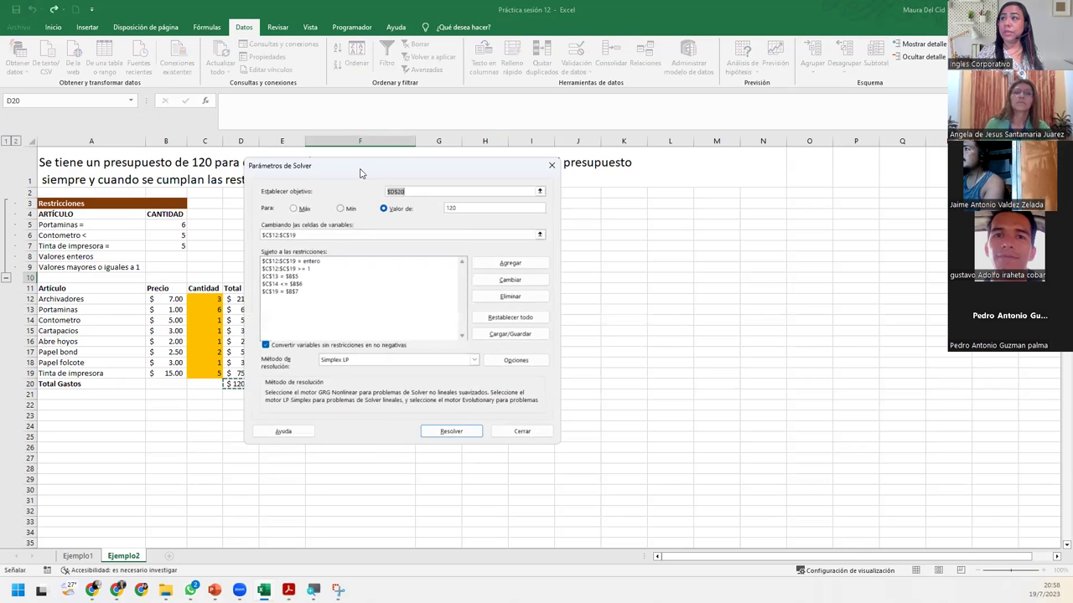
left_click_drag(361, 172, 460, 221)
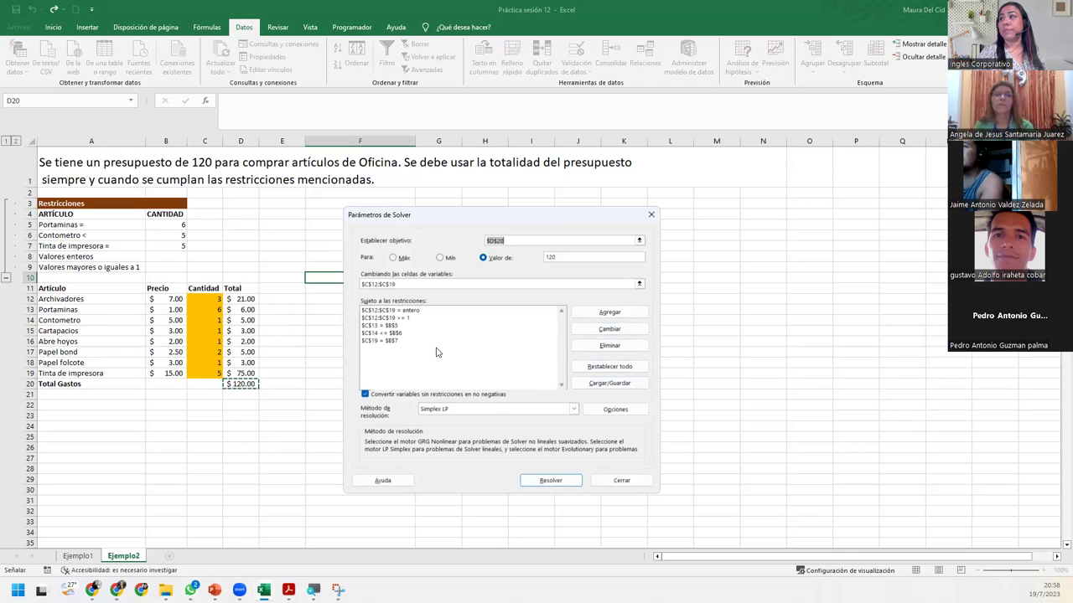
left_click(611, 313)
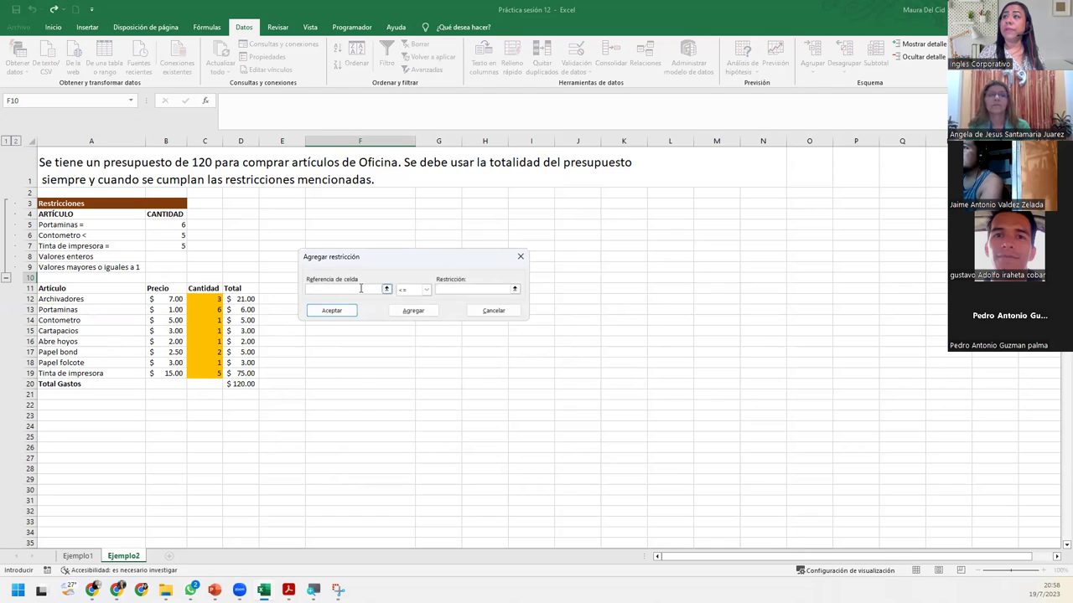
Step: Add the Solver constraint $C$15 = 2 to fix the Cartapacios quantity
left_click(201, 331)
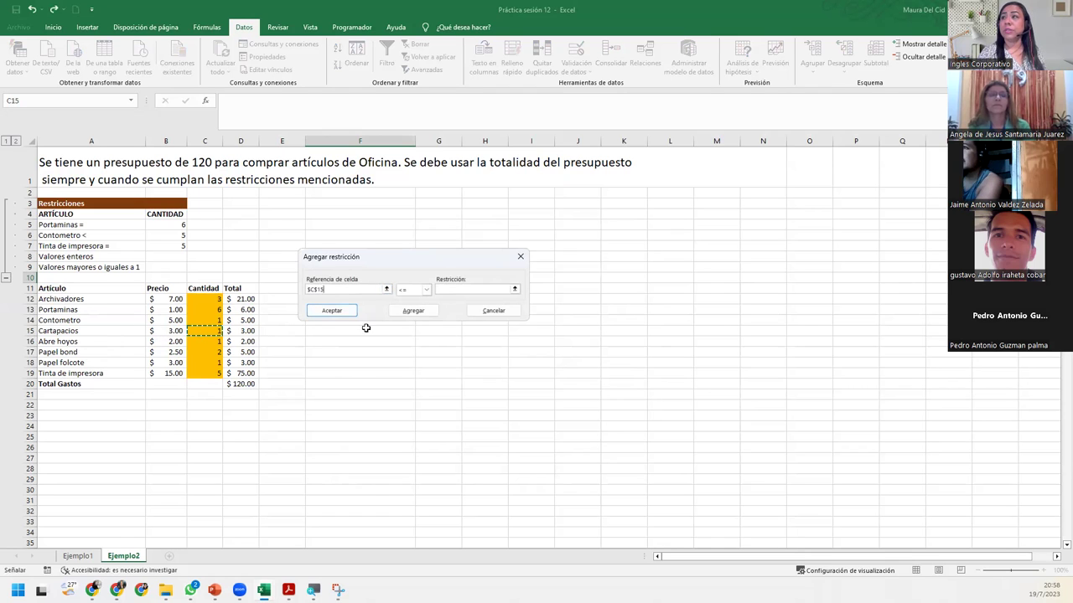
left_click(427, 289)
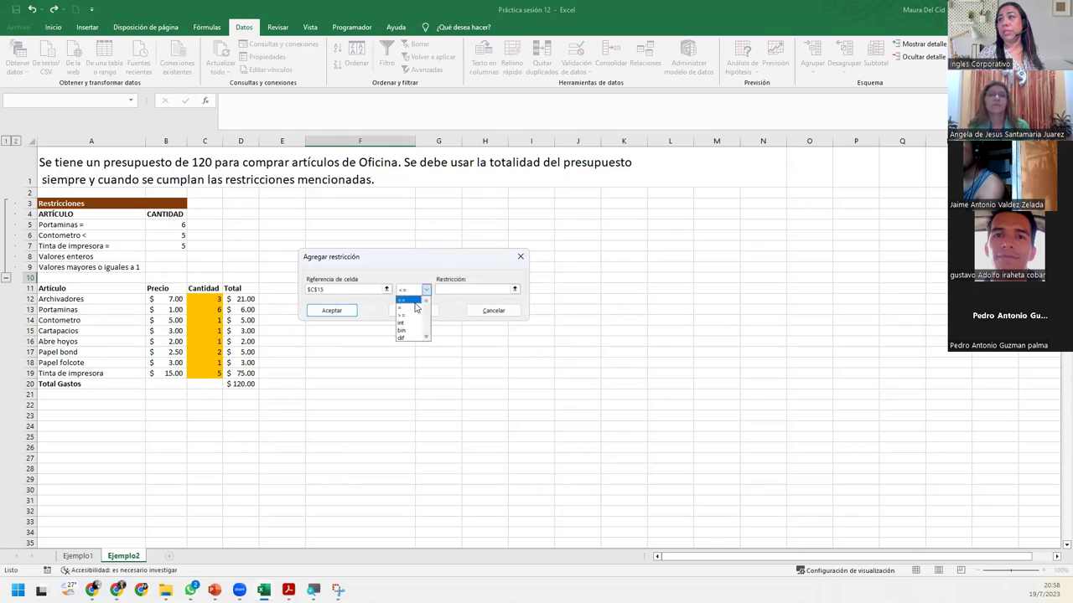
left_click(414, 307)
left_click(440, 289)
type("2")
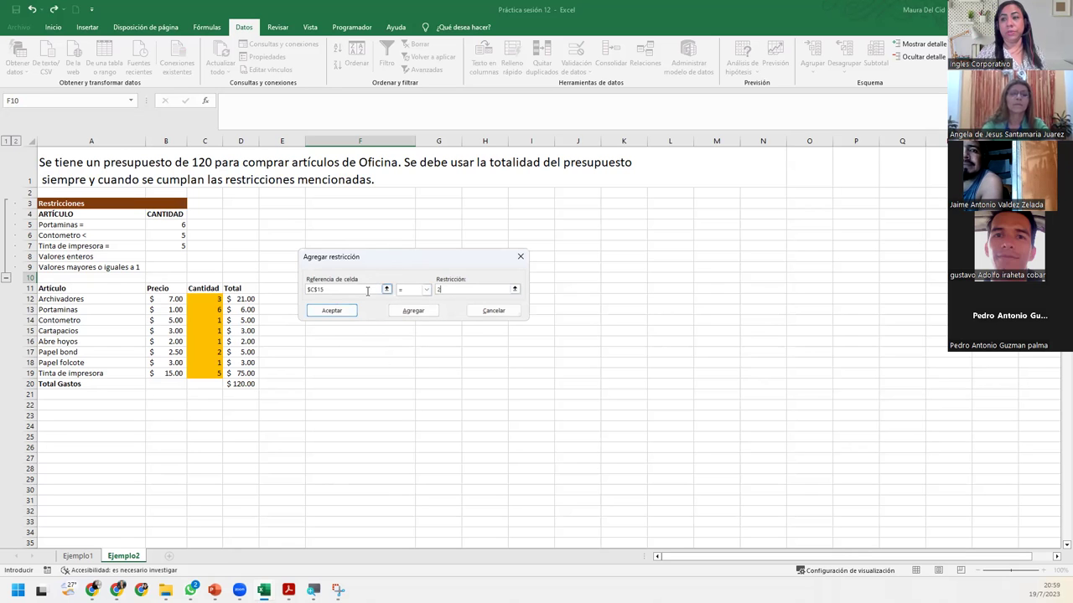
left_click(336, 311)
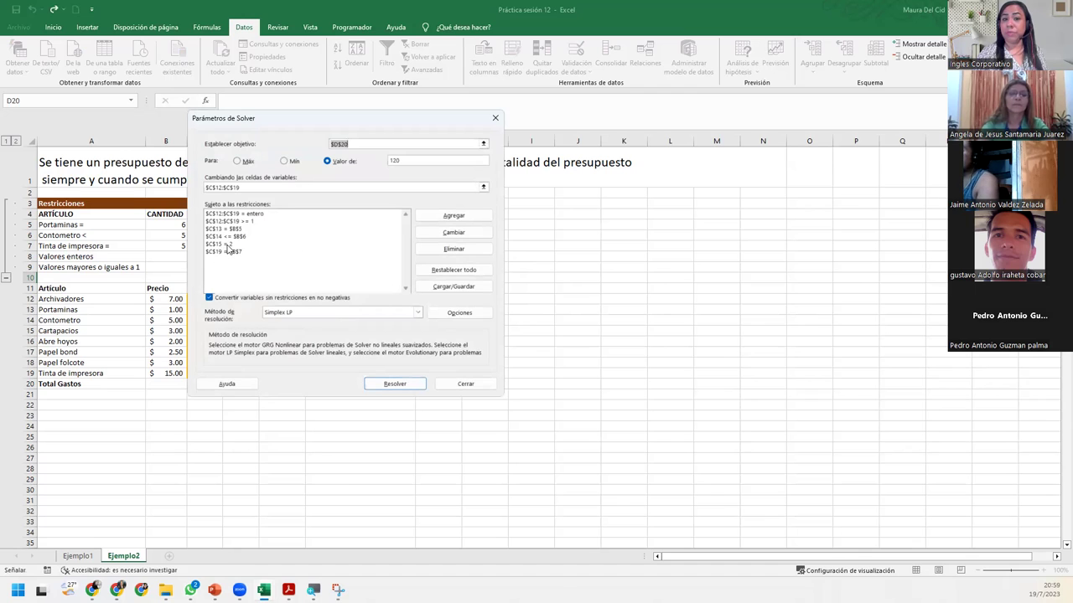
Step: Re-solve and keep the result: quantities 1, 6, 1, 2, 1, 4, 3, 5, totaling $120.00
key("Return")
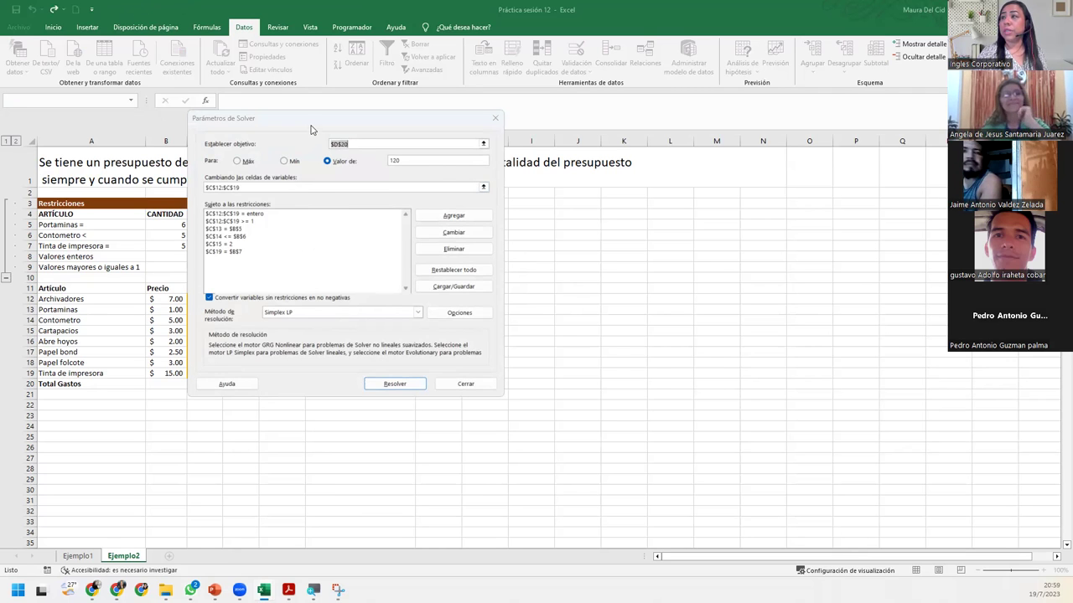
left_click(419, 298)
key("Return")
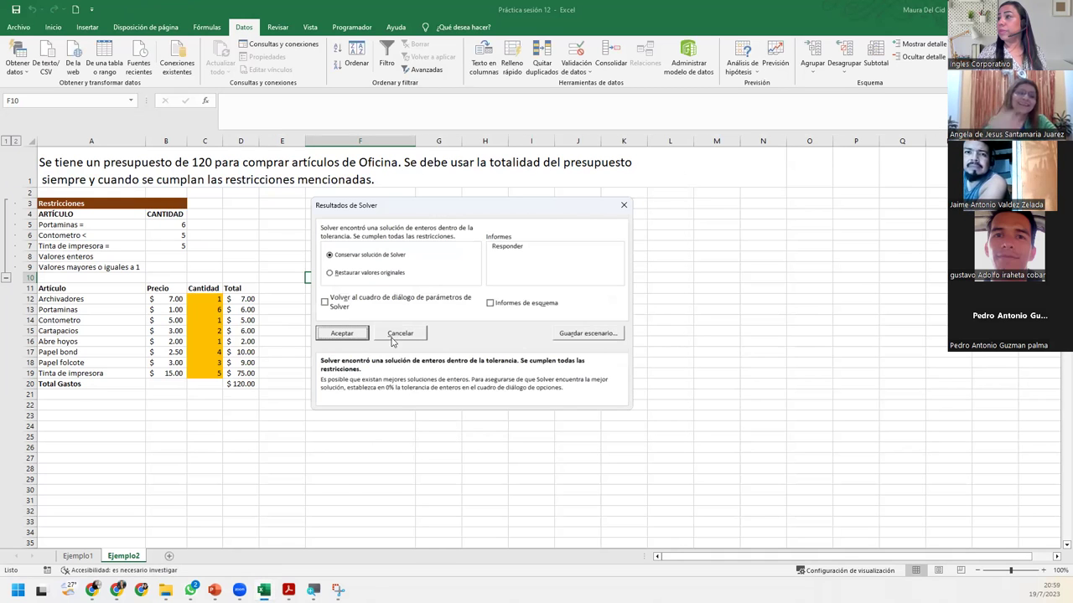
left_click(350, 334)
left_click(399, 329)
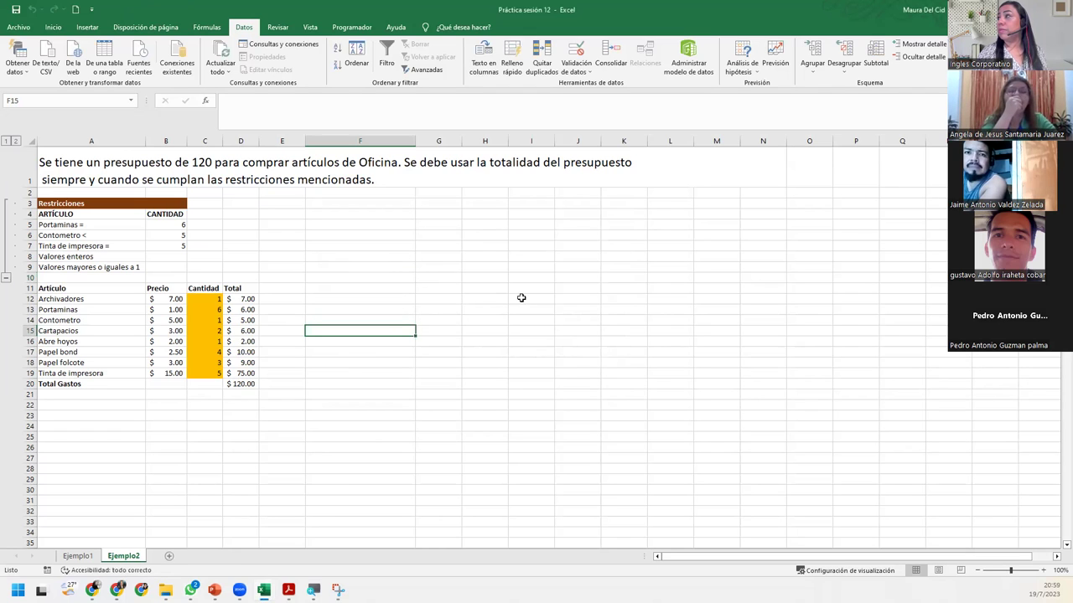
Step: Reopen Solver, confirm $C$15 = 2 unchanged, and re-run the solve with all six constraints
left_click(963, 63)
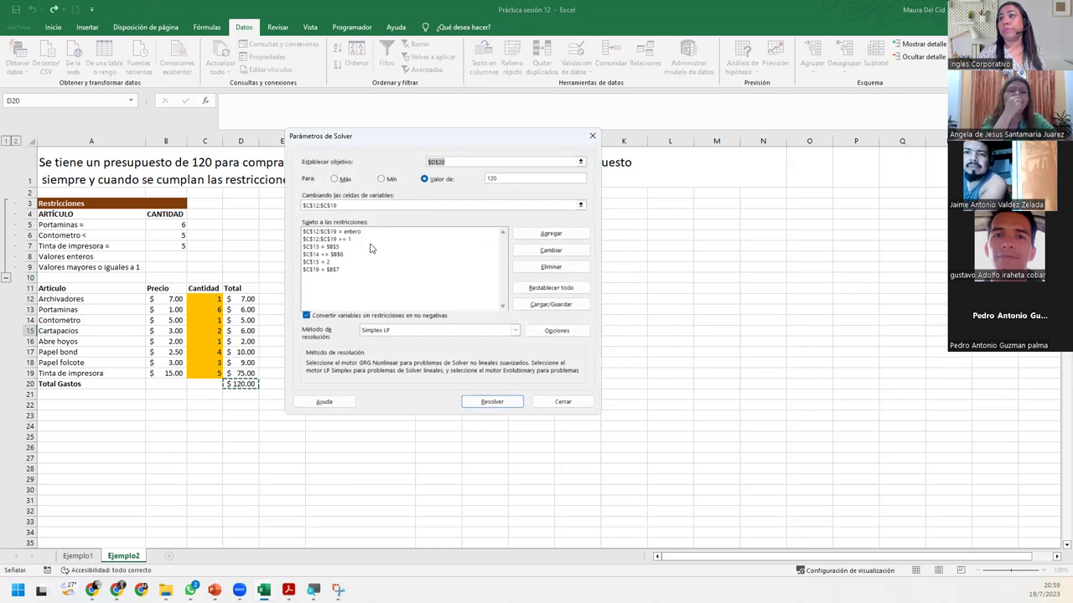
left_click(322, 270)
left_click(325, 261)
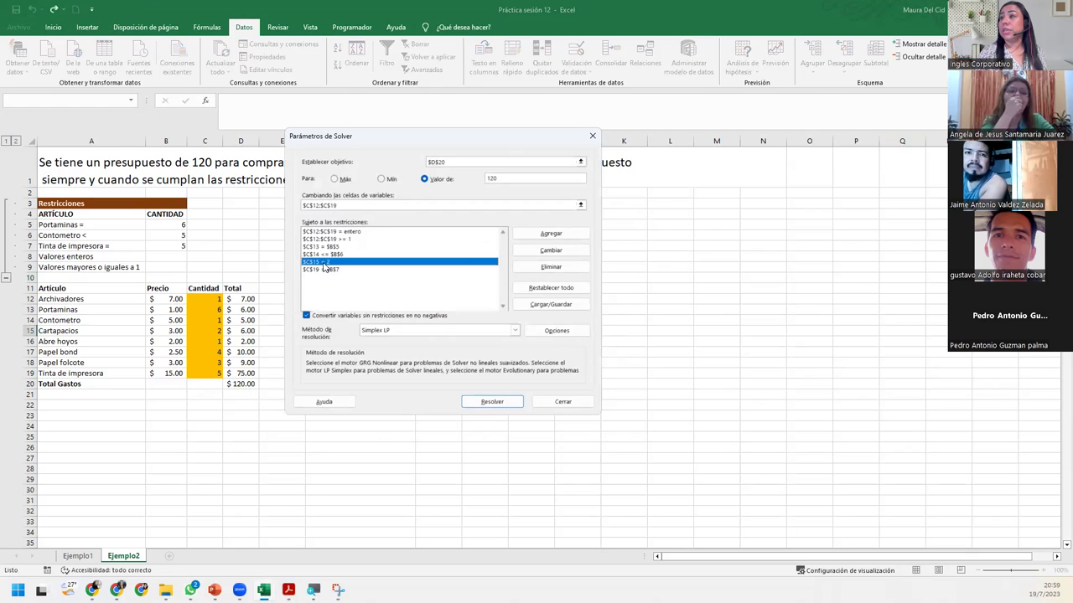
left_click(578, 250)
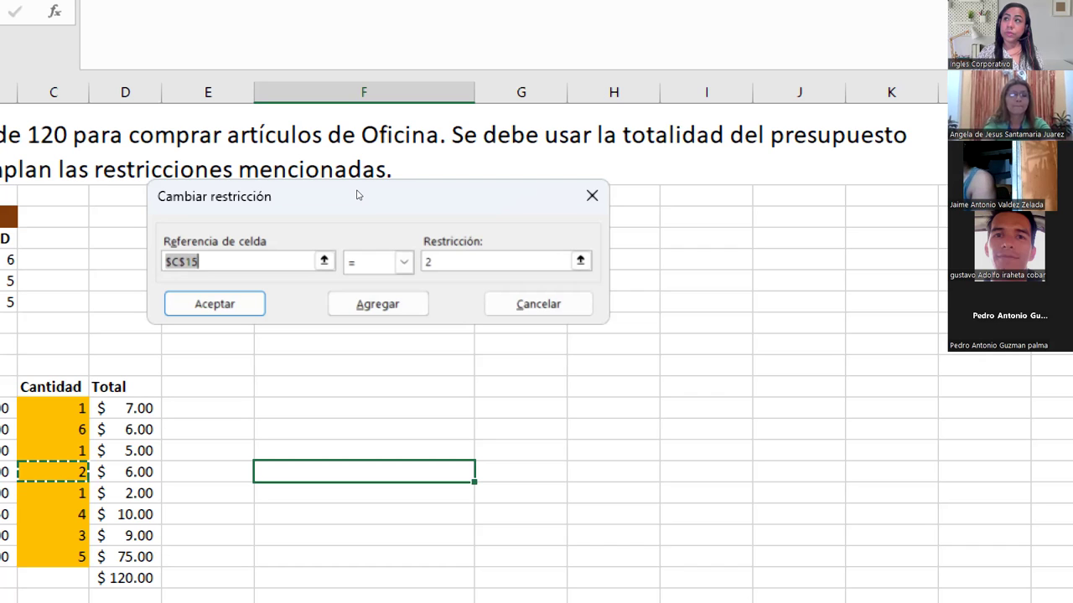
key("Return")
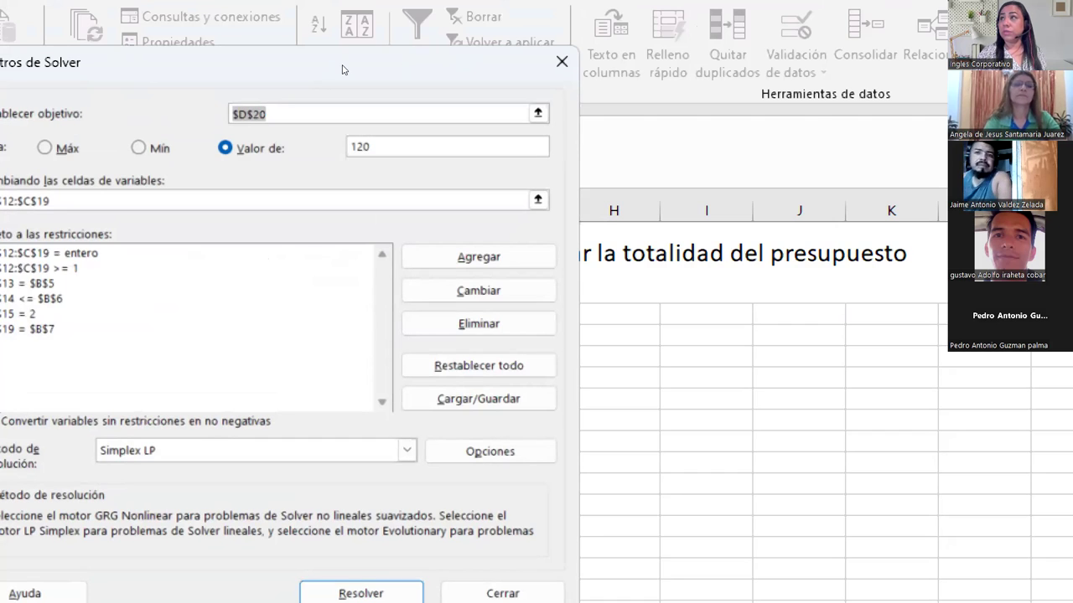
left_click_drag(342, 69, 580, 62)
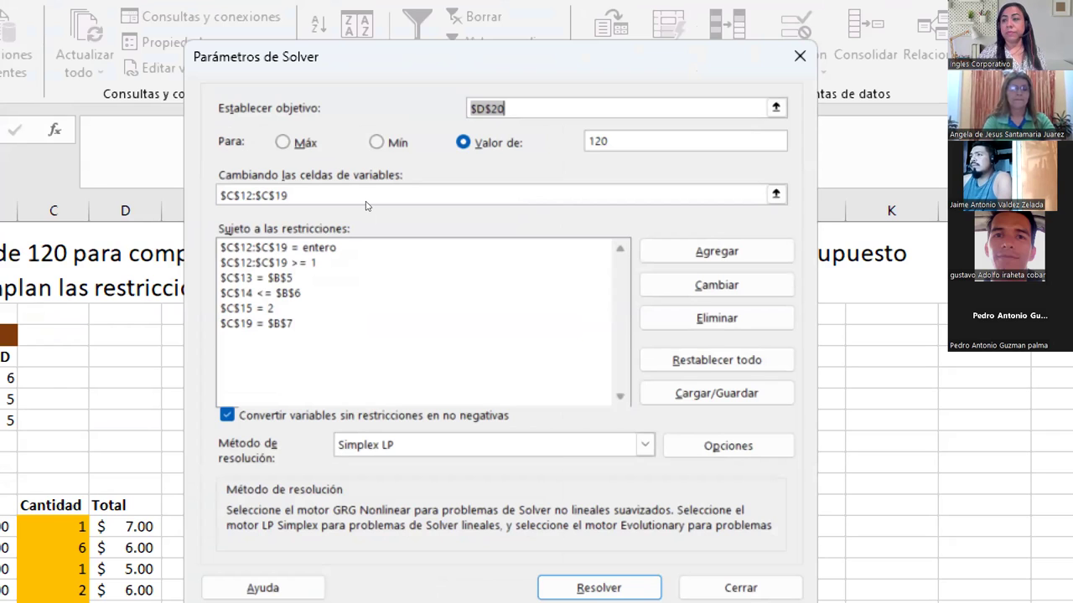
left_click(260, 293)
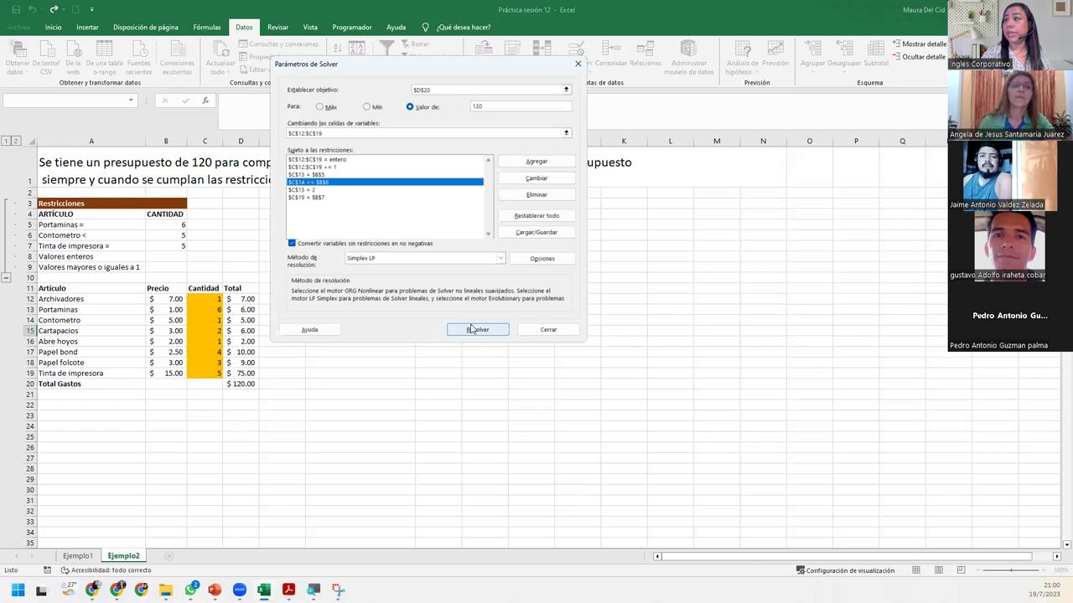
left_click(477, 329)
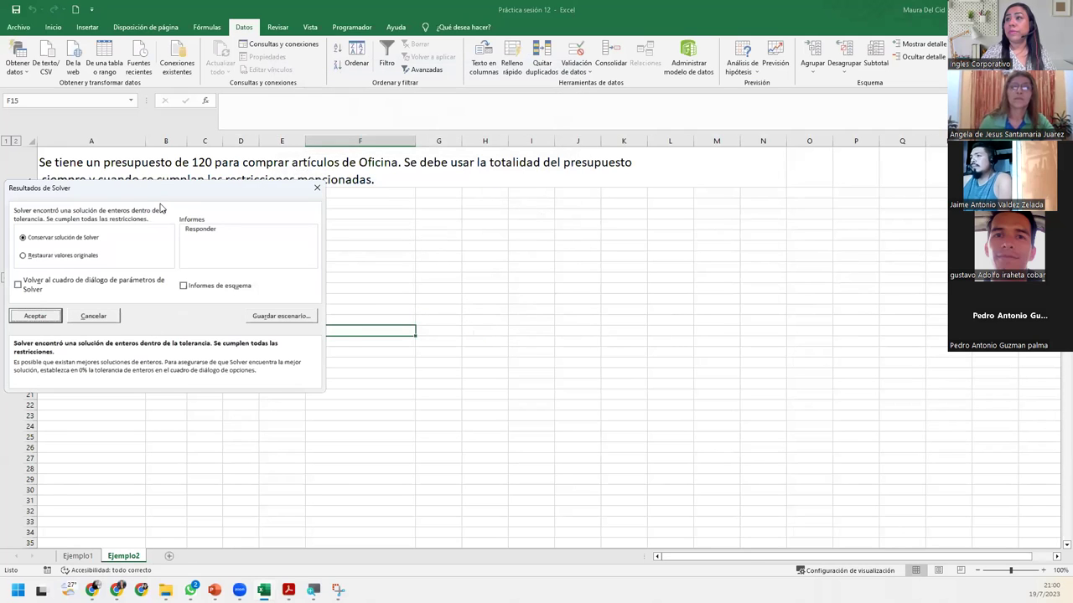
Step: Save the re-solved budget quantities as a Solver scenario named 'SegundoEscenario'
left_click_drag(160, 197, 419, 200)
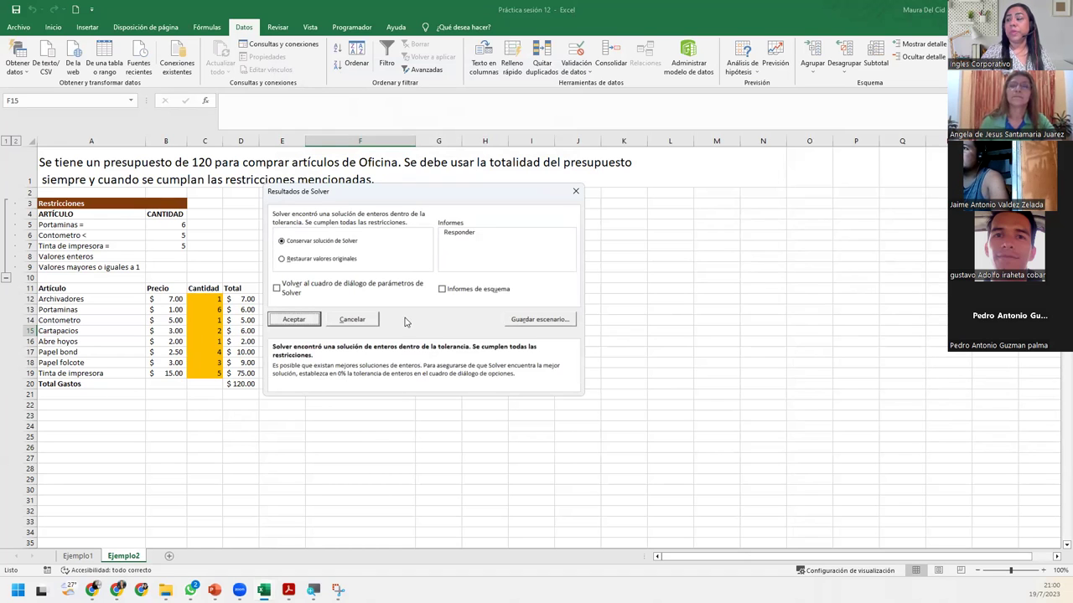
left_click(537, 319)
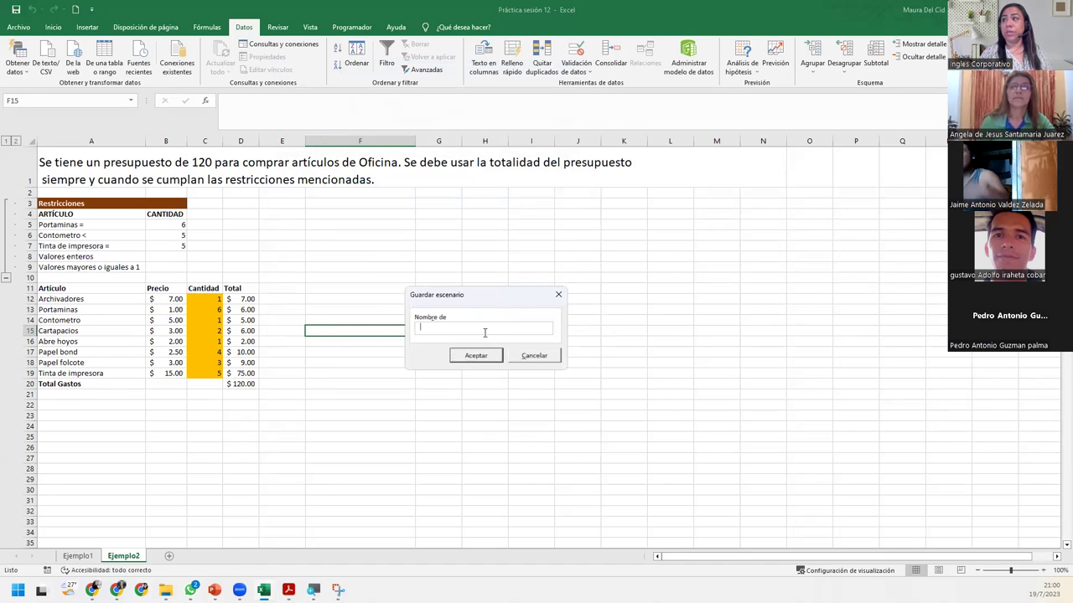
type("SegundoEsce")
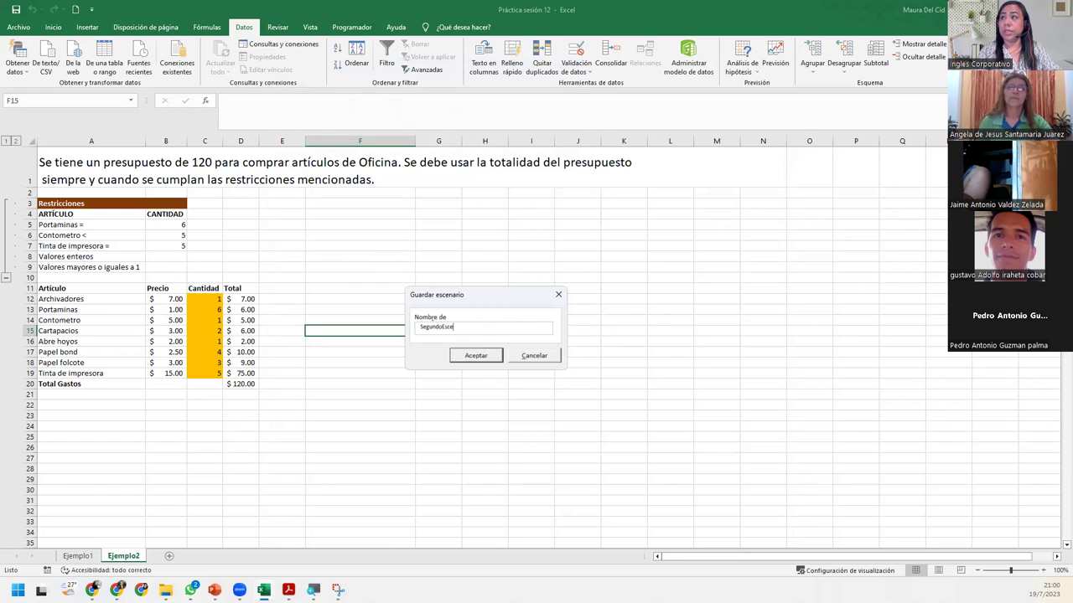
type("nario")
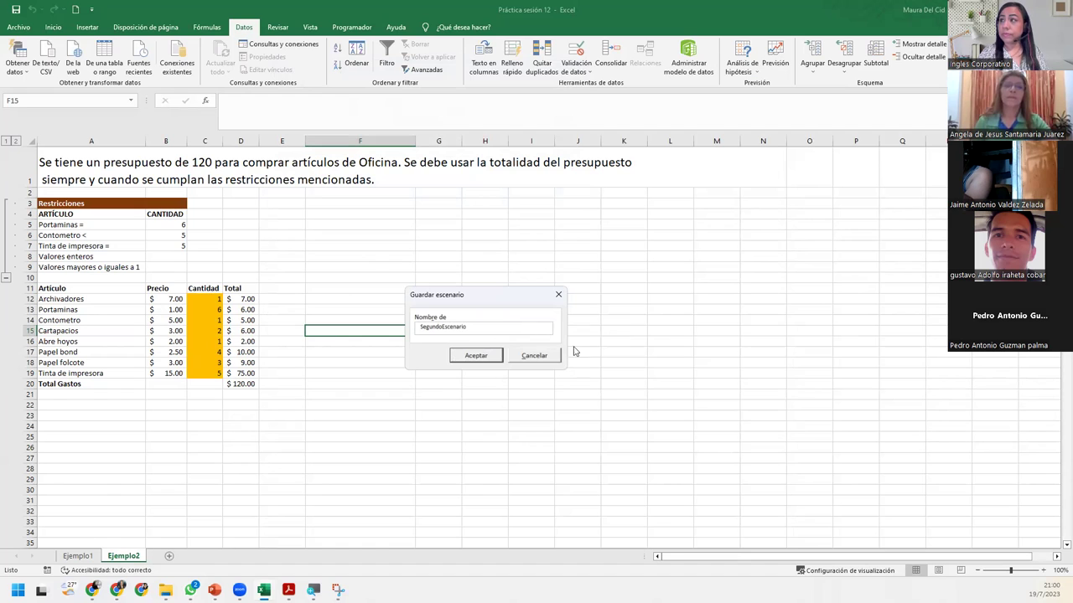
left_click(476, 356)
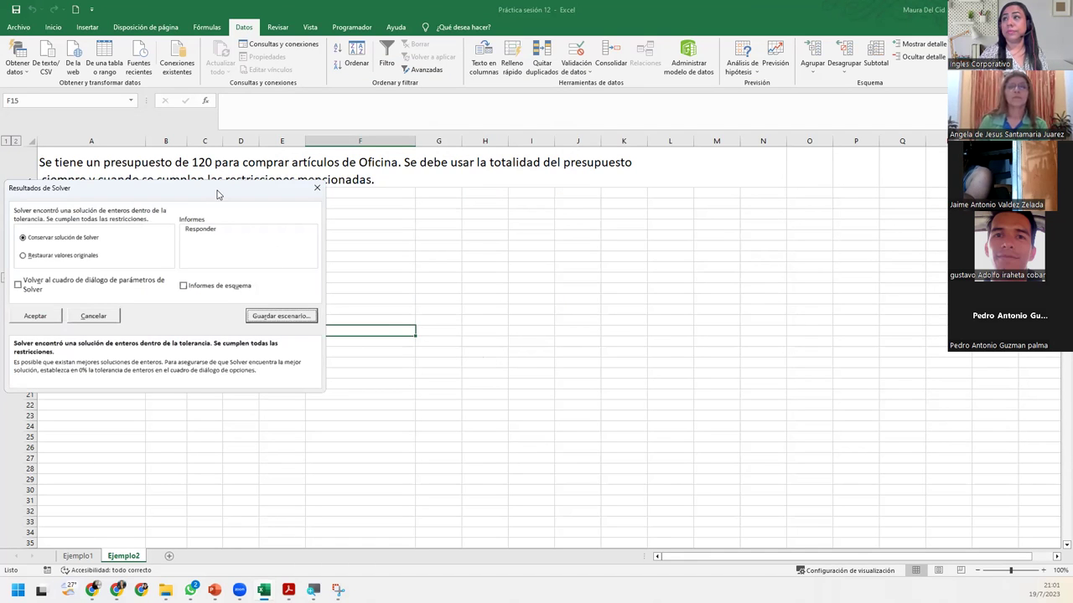
left_click_drag(217, 195, 544, 210)
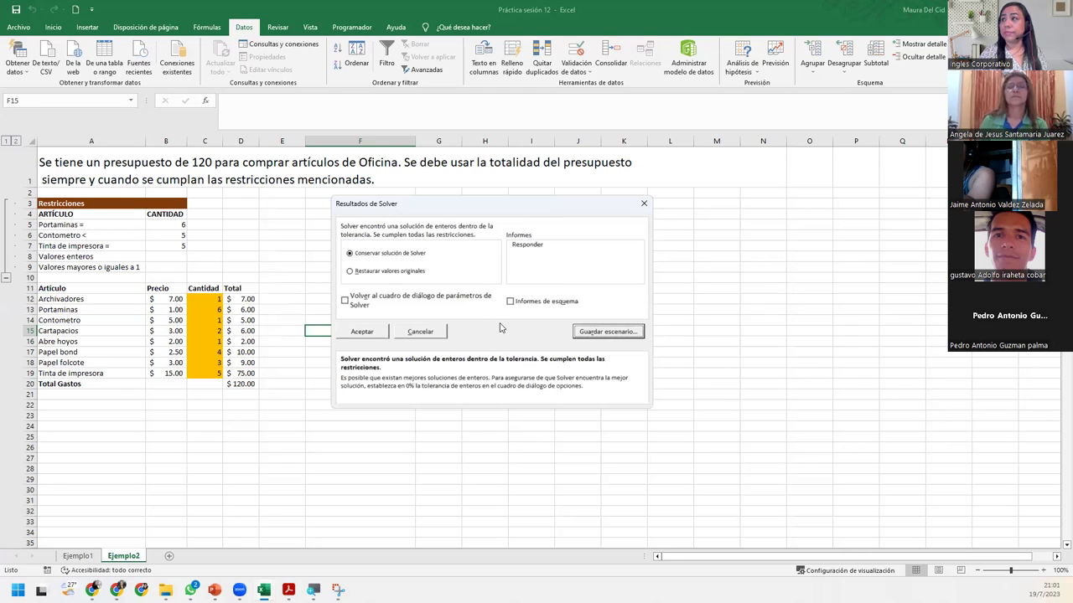
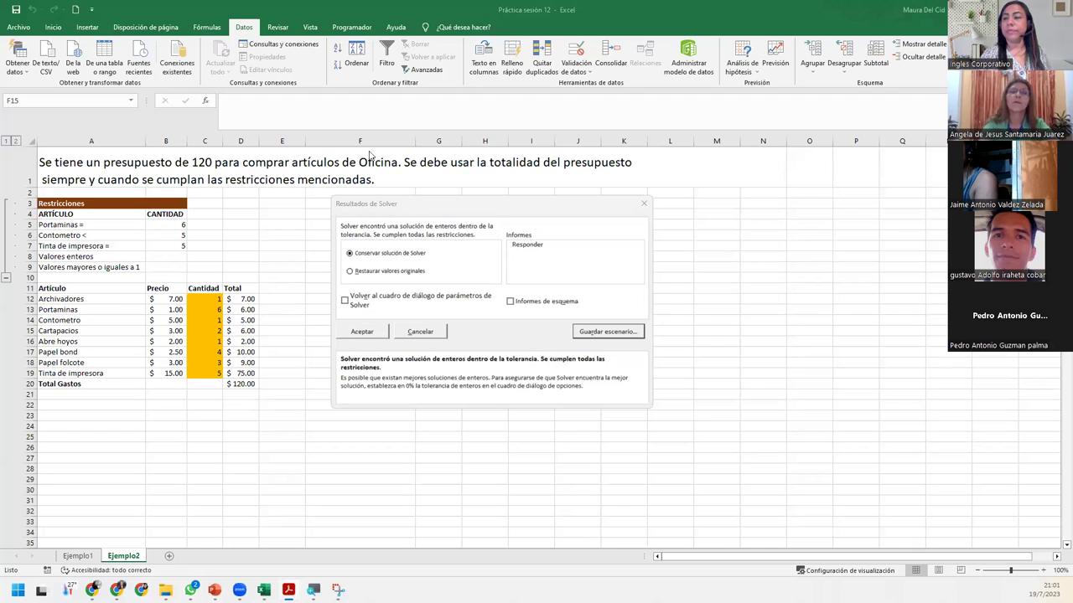
Step: Keep Solver's integer solution with outline reports checked, then select the Contometro total in D14
left_click(513, 303)
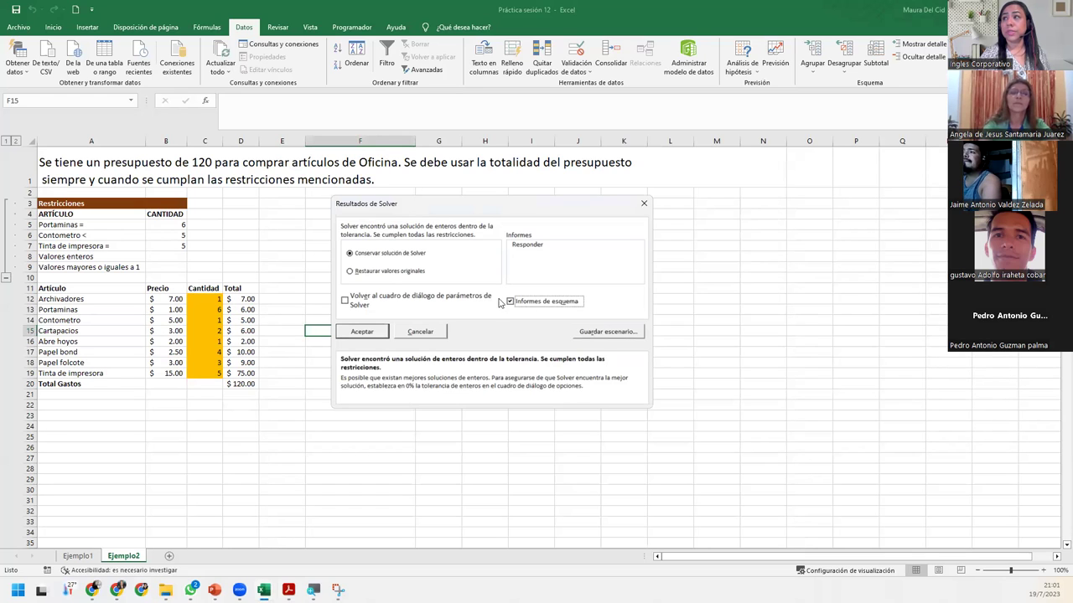
left_click(362, 332)
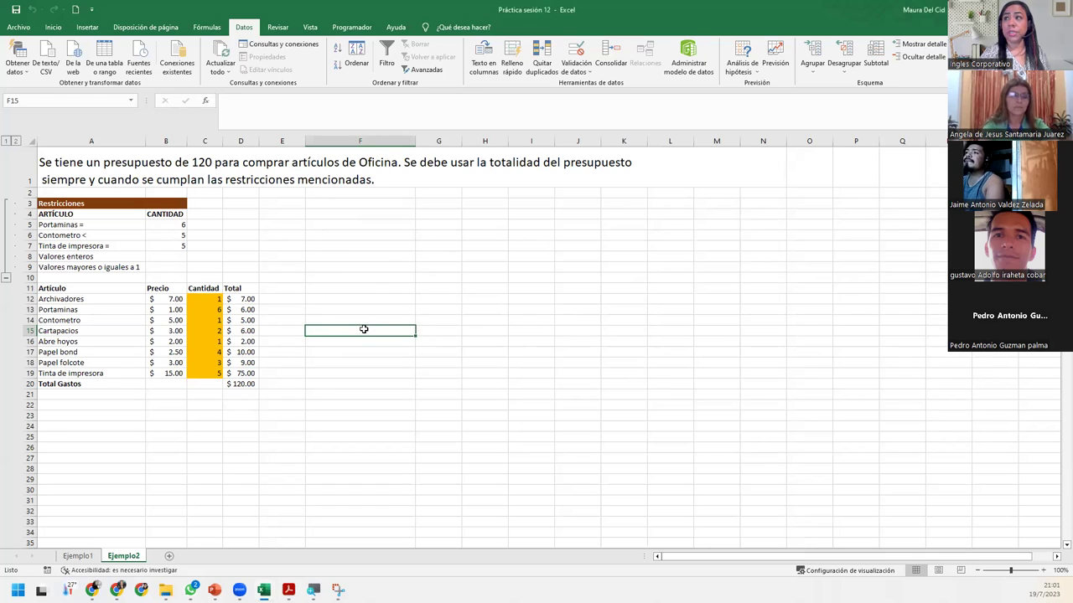
left_click(316, 494)
left_click(241, 320)
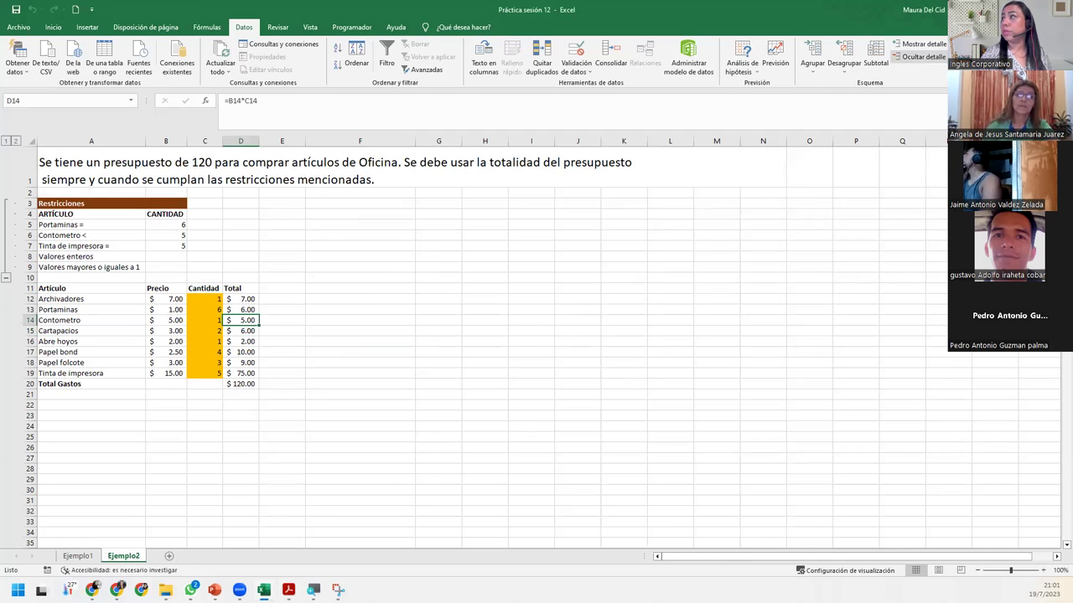
Step: Re-run Solver on the Ejemplo2 budget and keep the solution with the Responder answer report
left_click(971, 52)
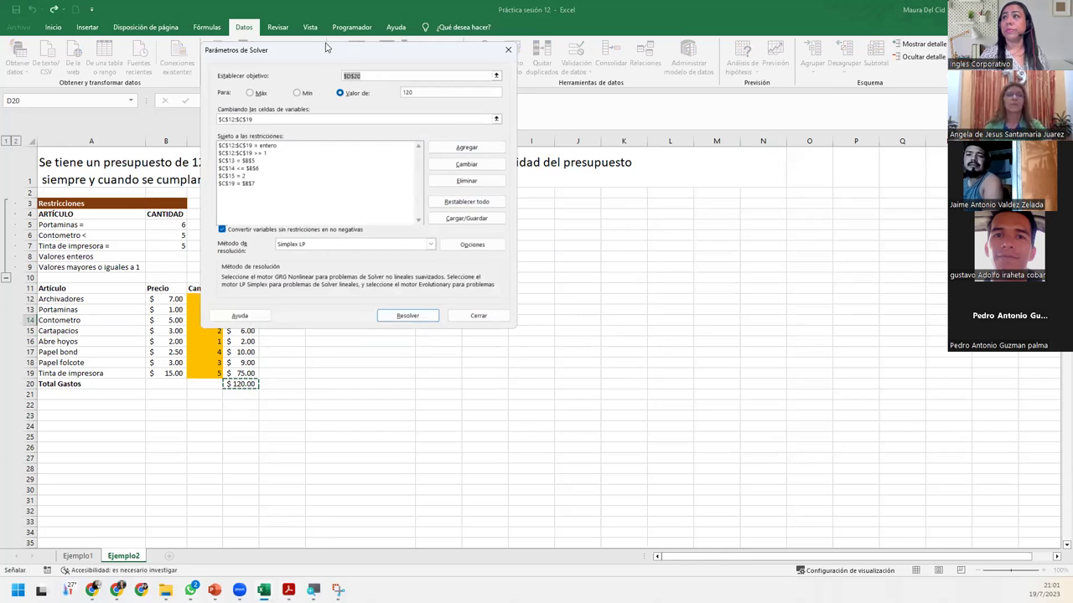
left_click_drag(331, 61, 393, 162)
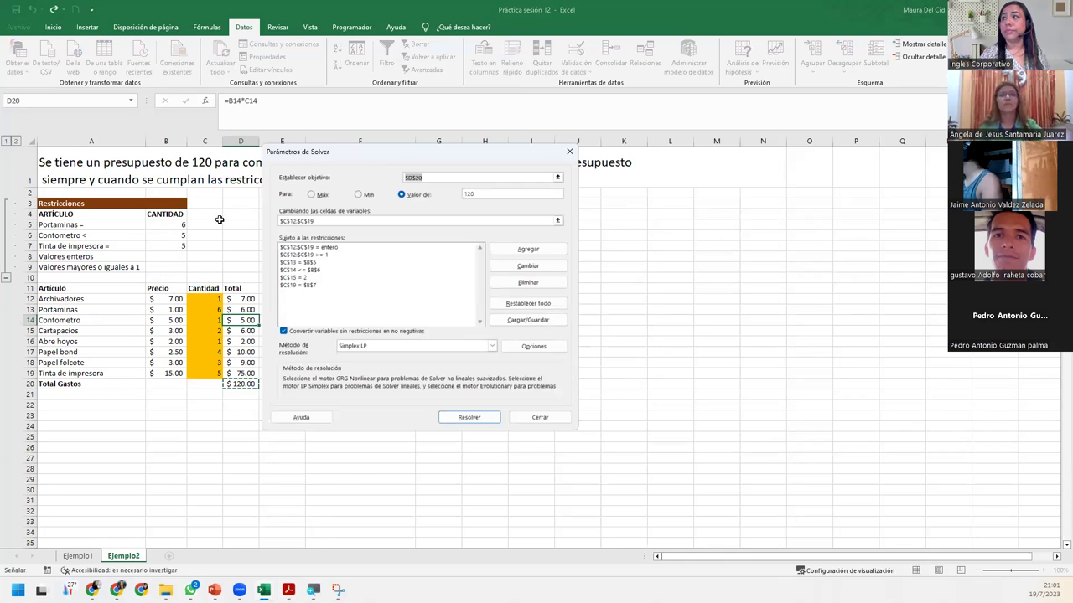
left_click(471, 418)
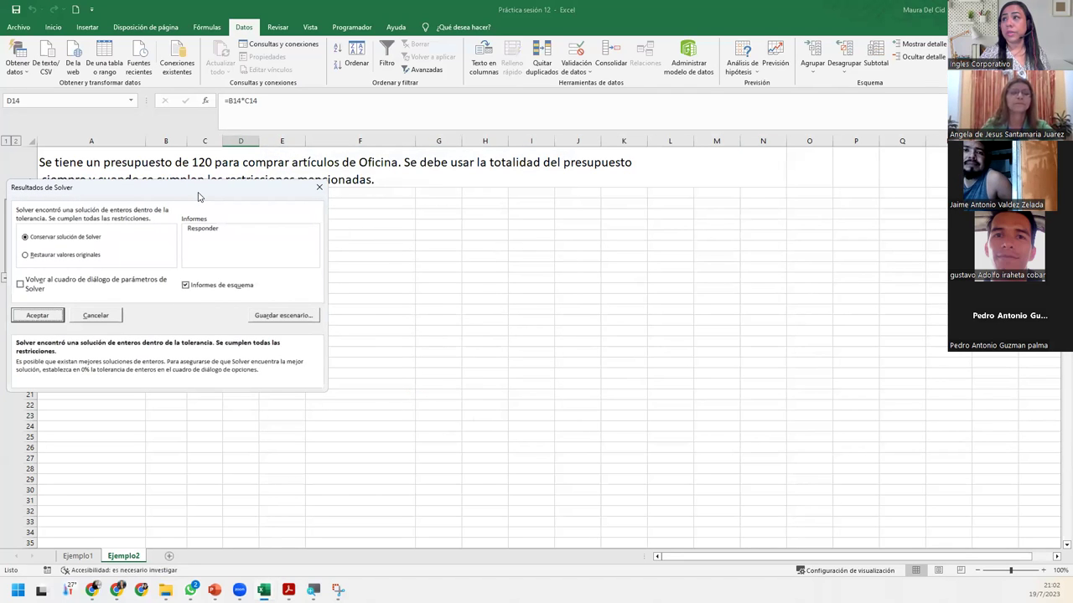
left_click_drag(198, 196, 444, 225)
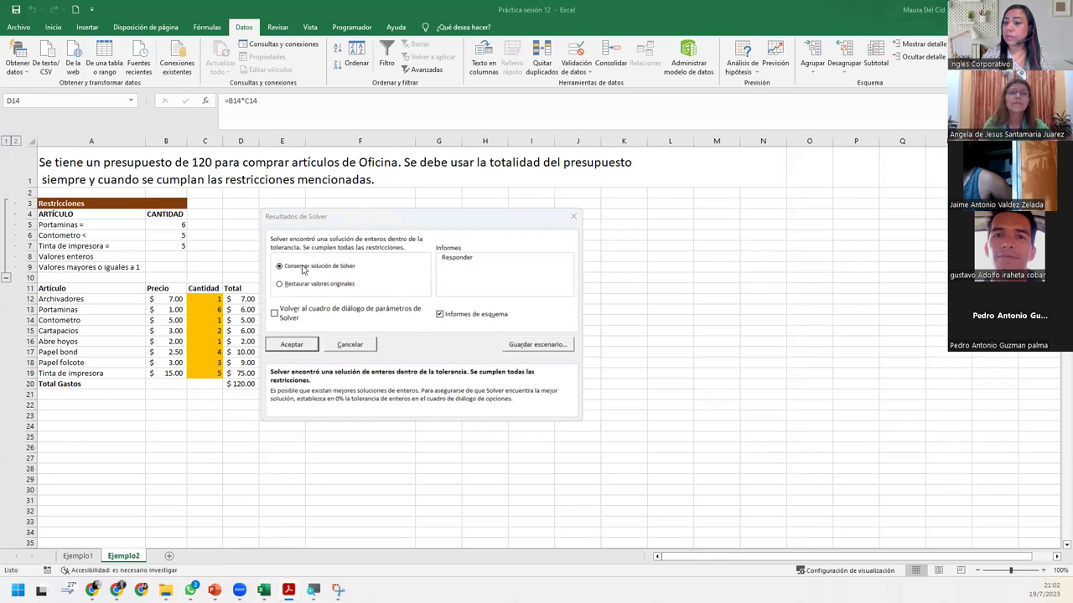
left_click(471, 258)
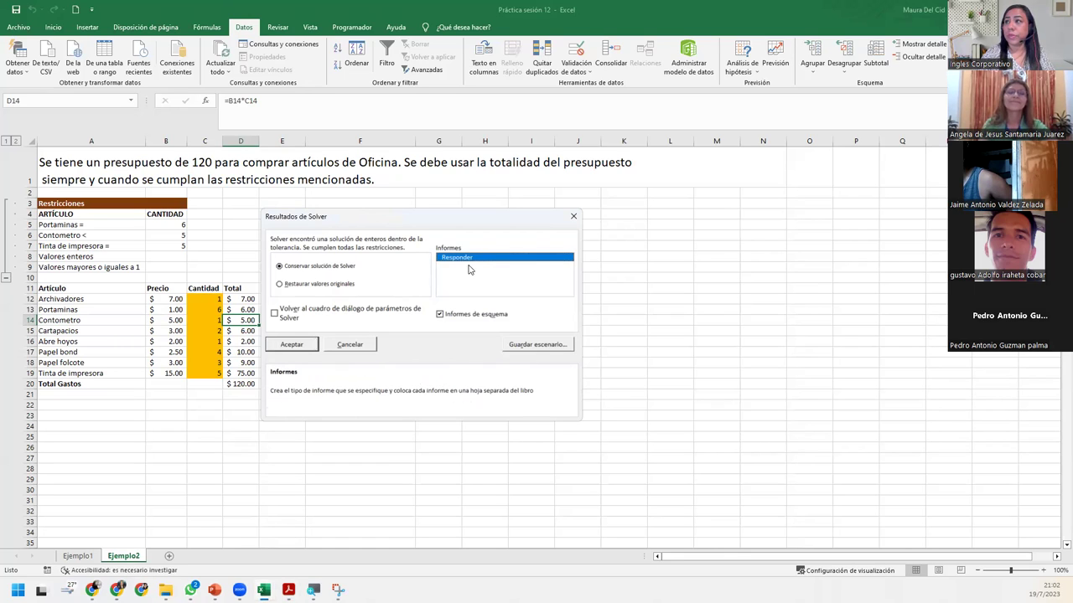
left_click(468, 260)
left_click(468, 261)
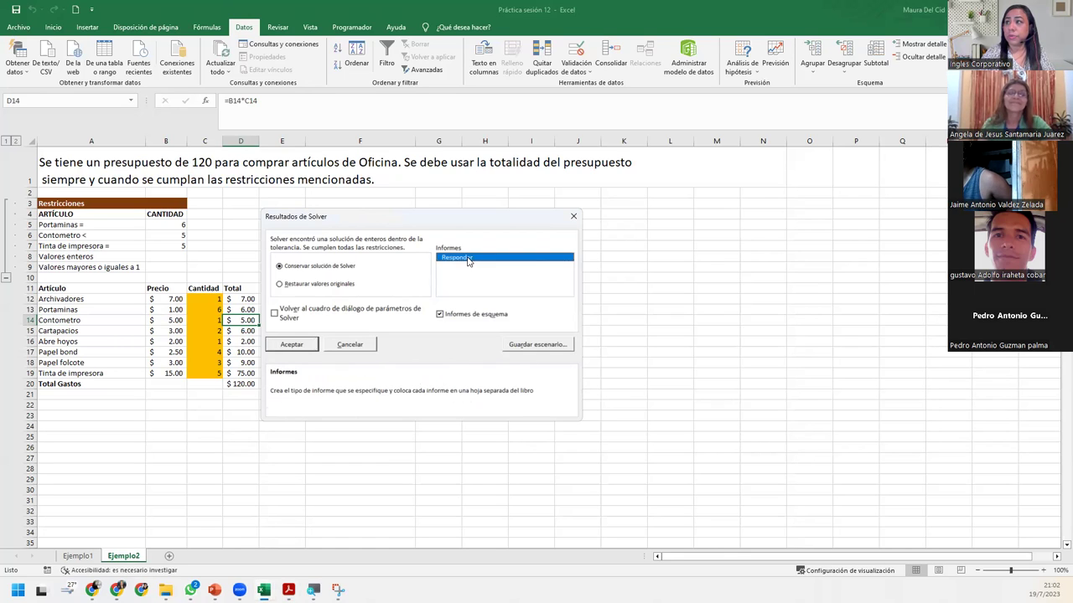
left_click(304, 345)
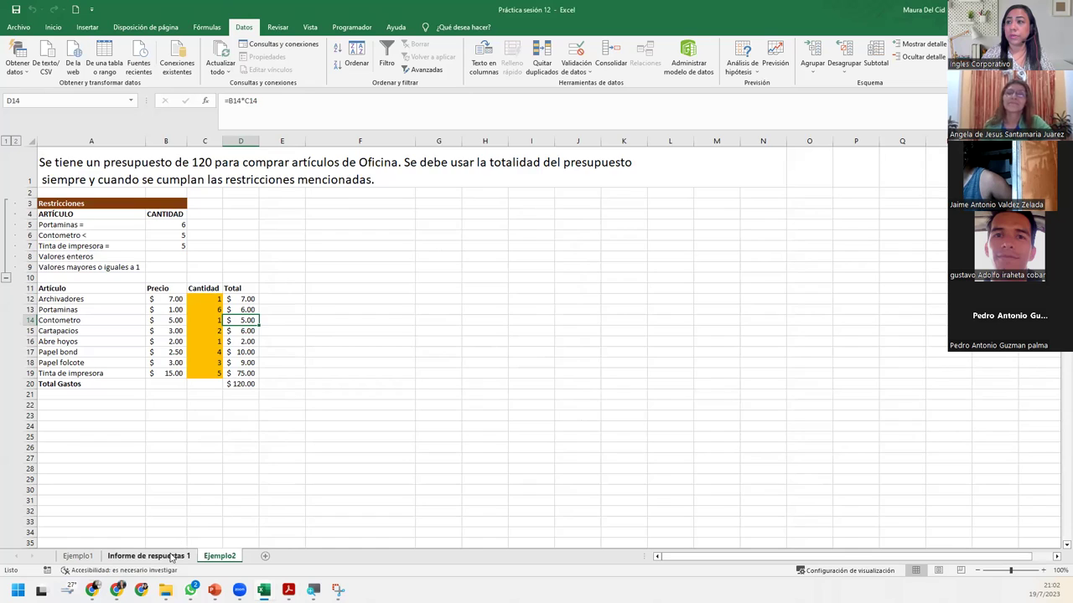
Step: On Informe de respuestas 1, expand the Solver engine details and the variable cells list
left_click(172, 557)
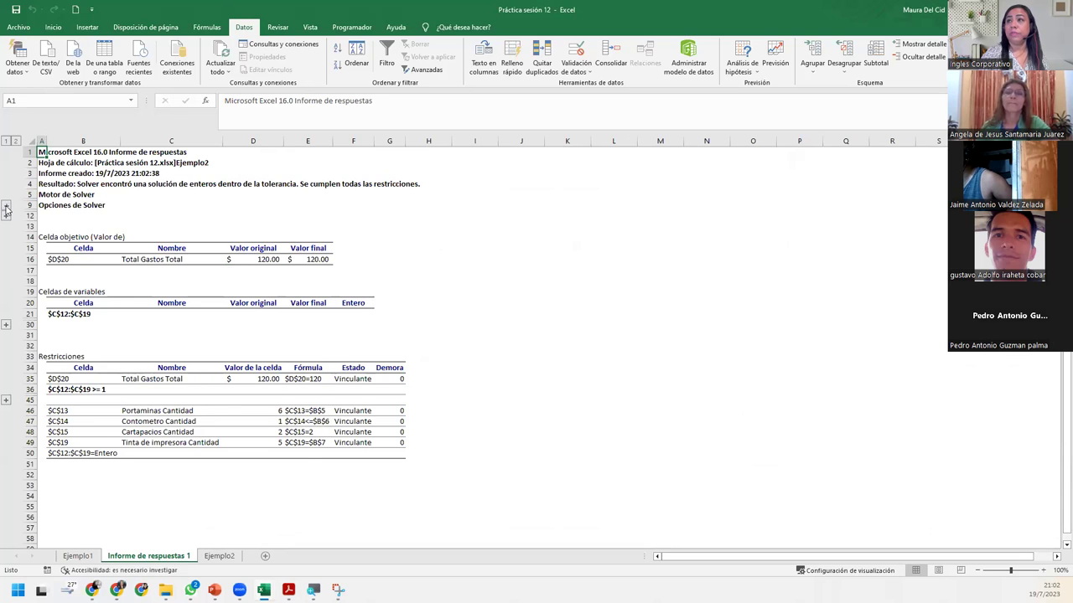
left_click(6, 207)
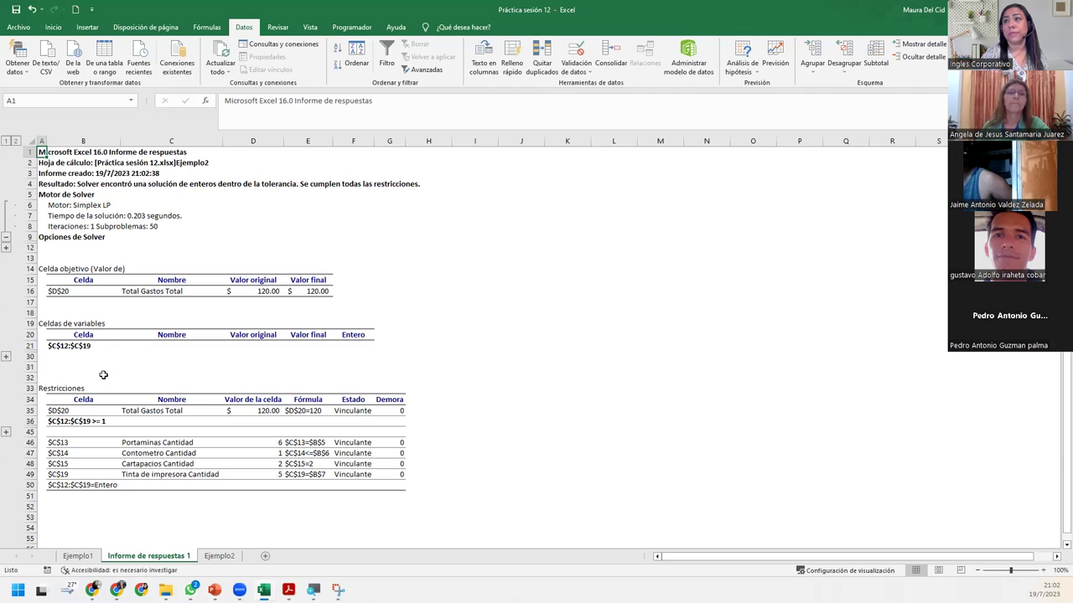
left_click(58, 349)
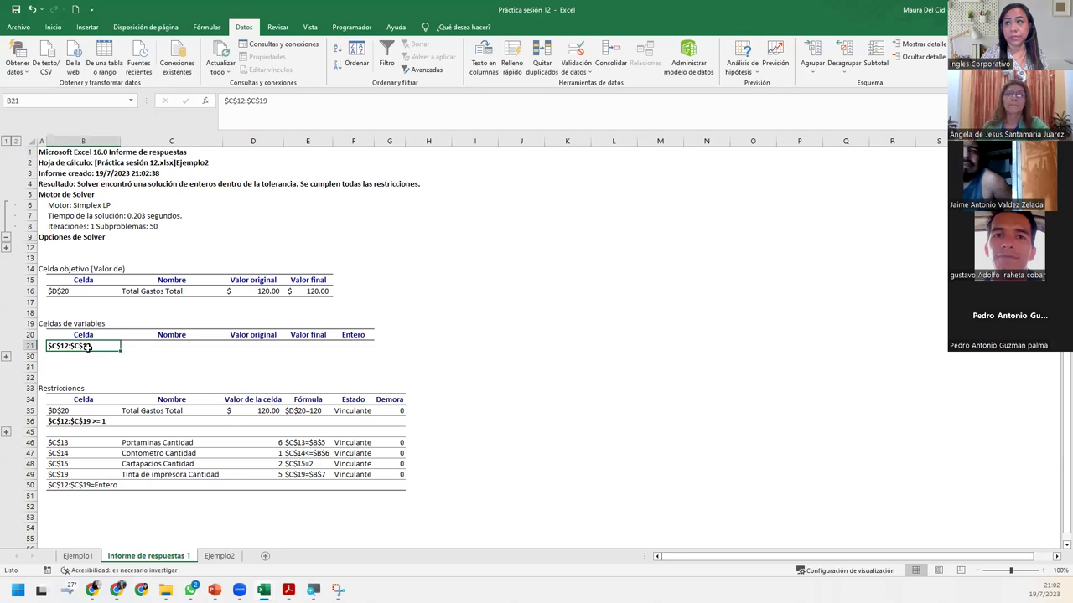
left_click(7, 357)
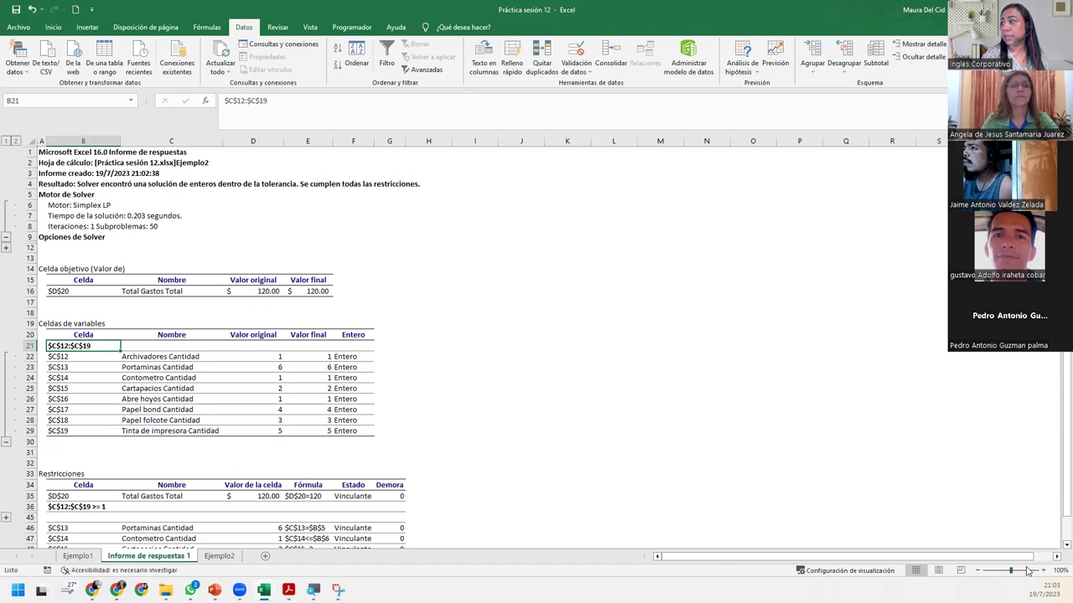
Step: Zoom the answer report to 140% and read through it down to the results line
left_click(1043, 571)
left_click(1043, 571)
left_click(1043, 570)
left_click(1043, 571)
scroll(318, 380, "up", 2)
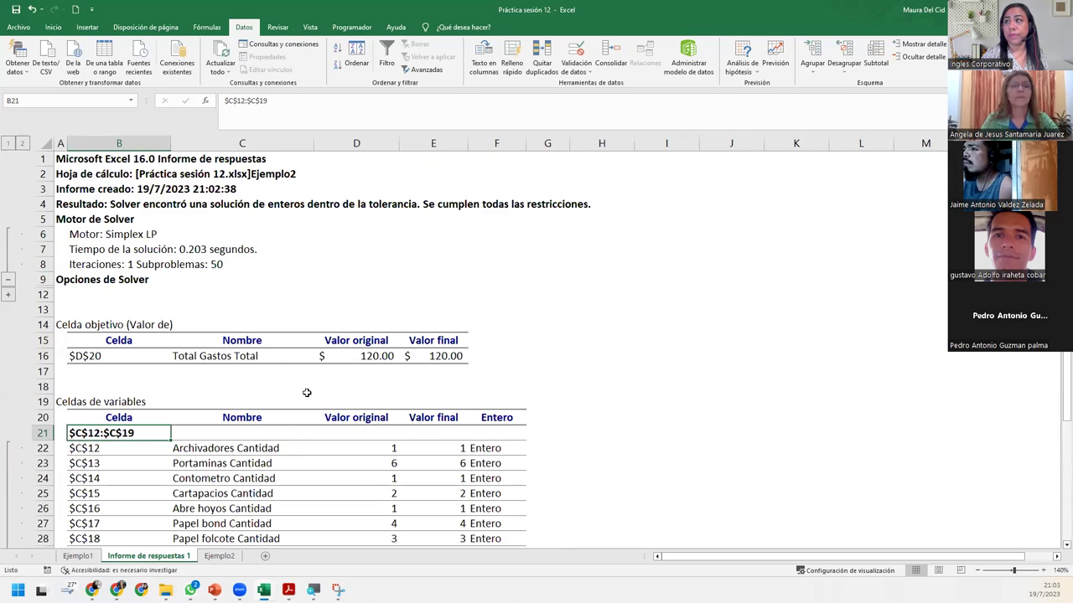
scroll(310, 375, "down", 3)
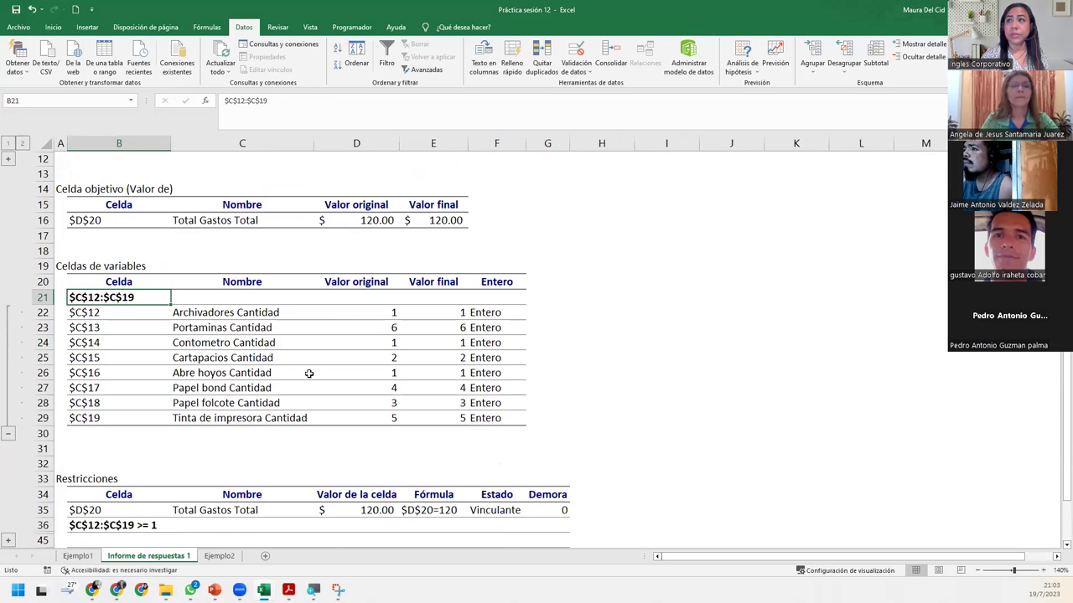
scroll(308, 373, "down", 3)
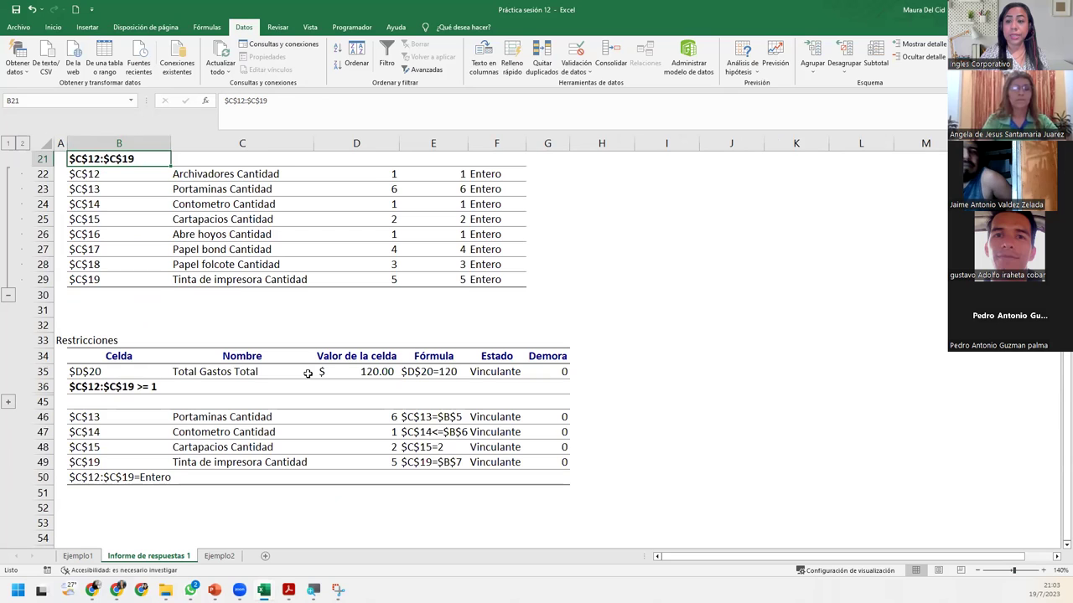
scroll(262, 387, "up", 6)
scroll(267, 386, "up", 1)
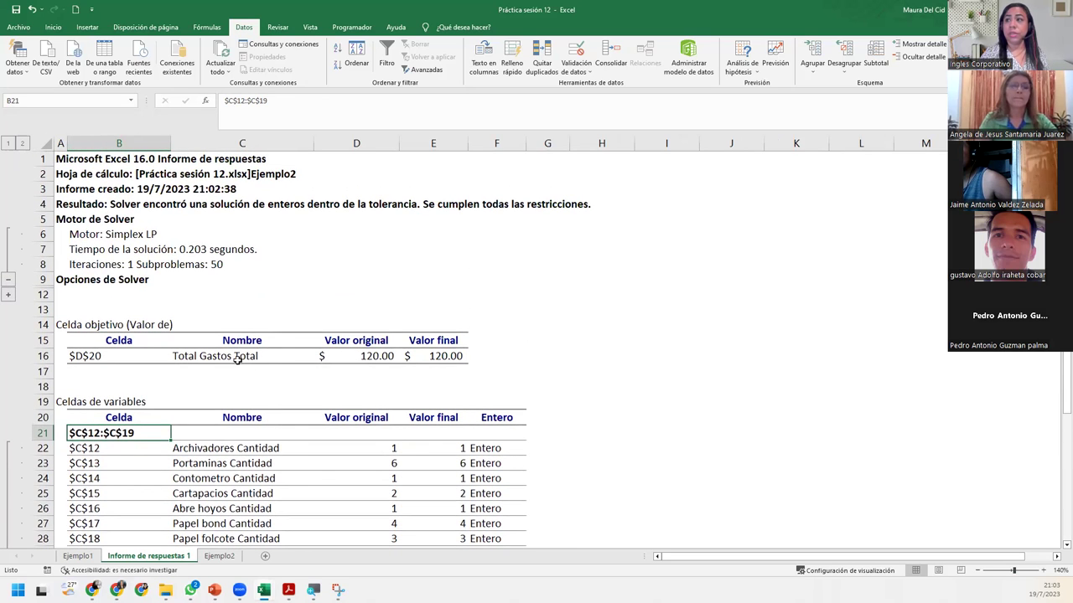
left_click(155, 199)
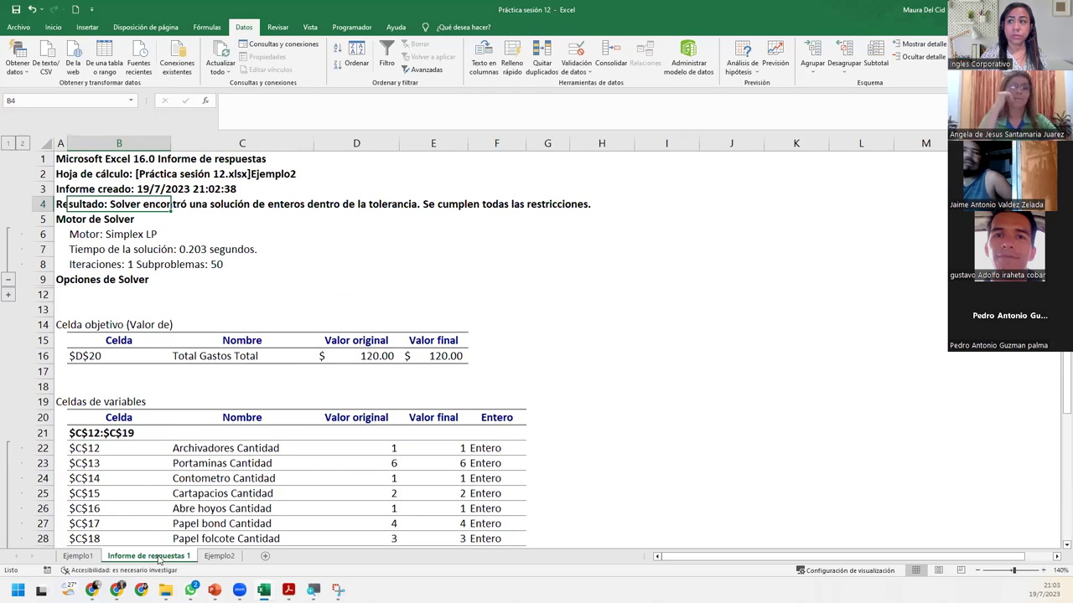
Step: Move the Informe de respuestas 1 sheet tab to follow Ejemplo2
left_click_drag(243, 559, 245, 559)
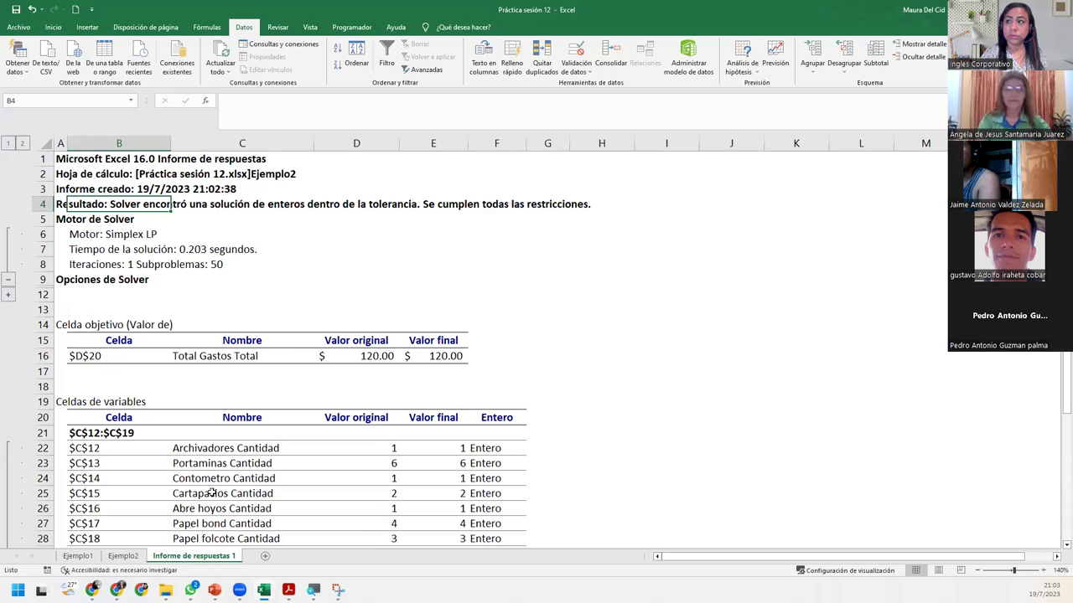
scroll(213, 479, "down", 2)
scroll(213, 479, "down", 4)
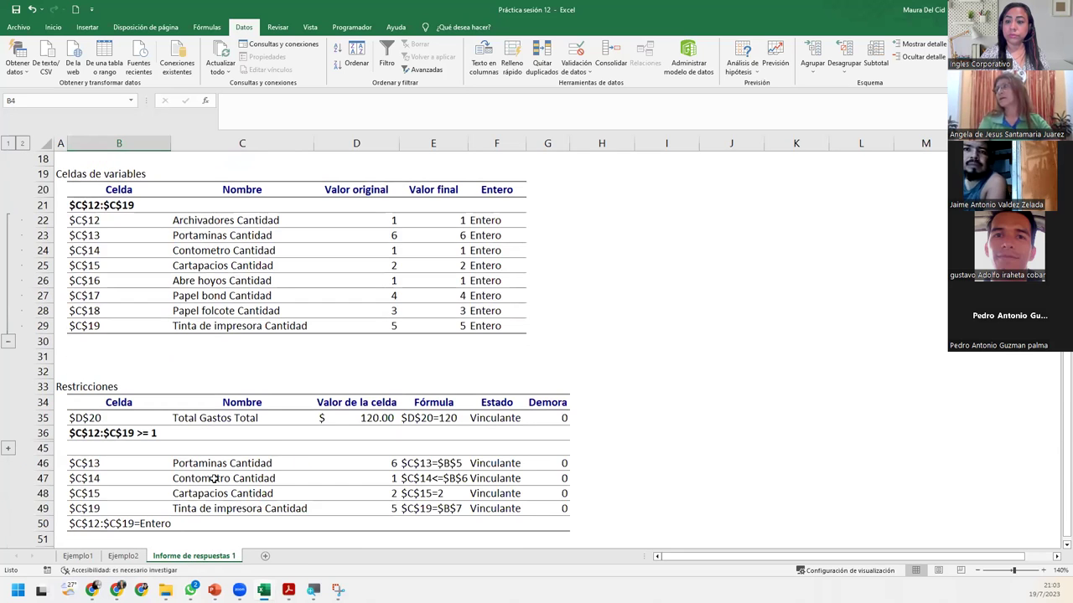
scroll(213, 479, "up", 3)
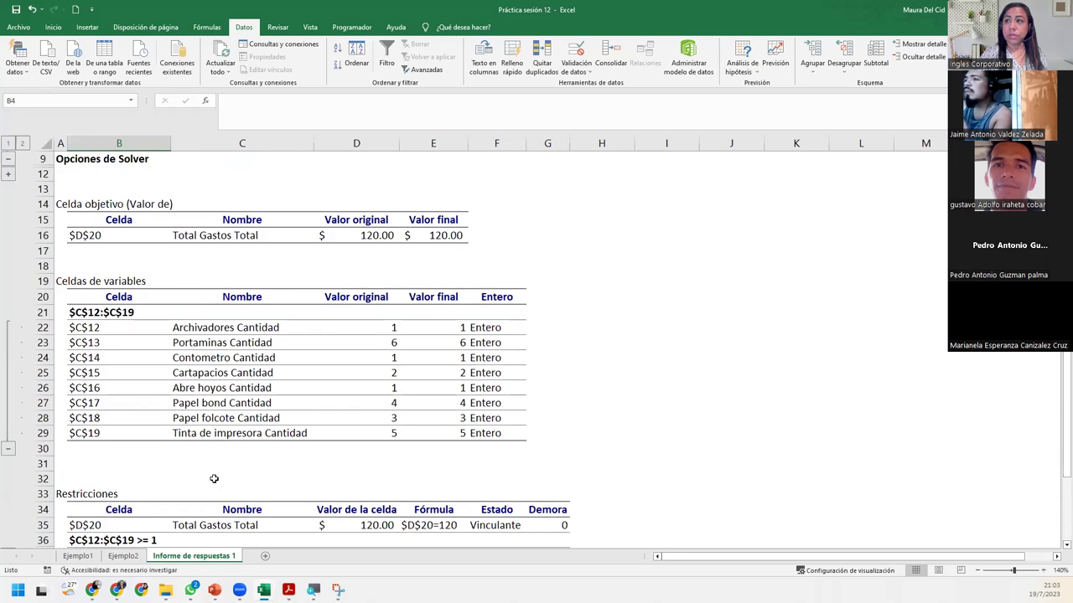
scroll(214, 478, "up", 3)
Step: Permanently delete the old Informe de respuestas 1 sheet
right_click(190, 557)
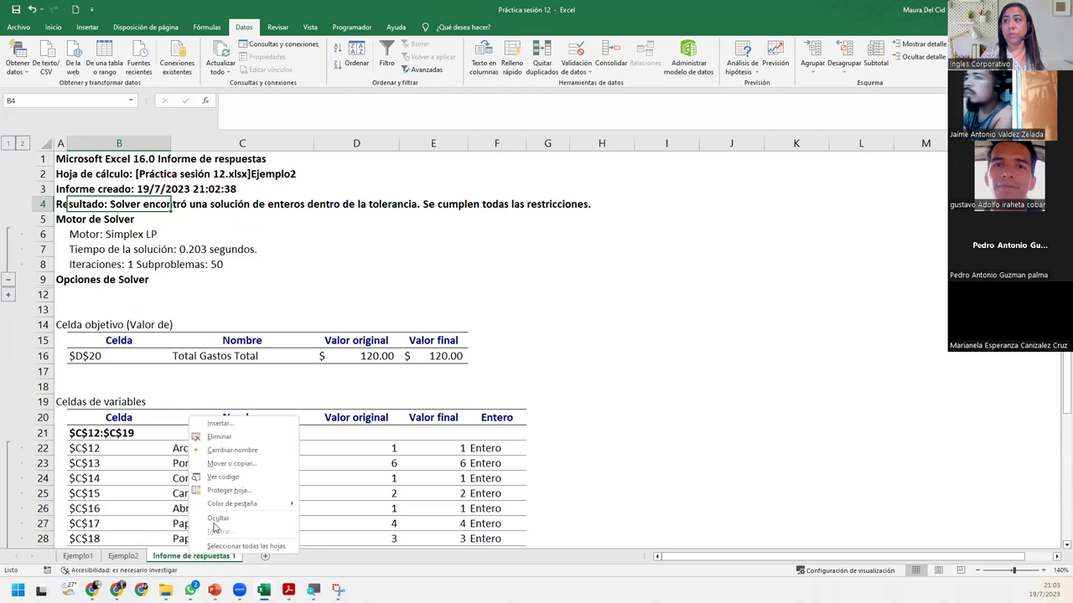
left_click(218, 437)
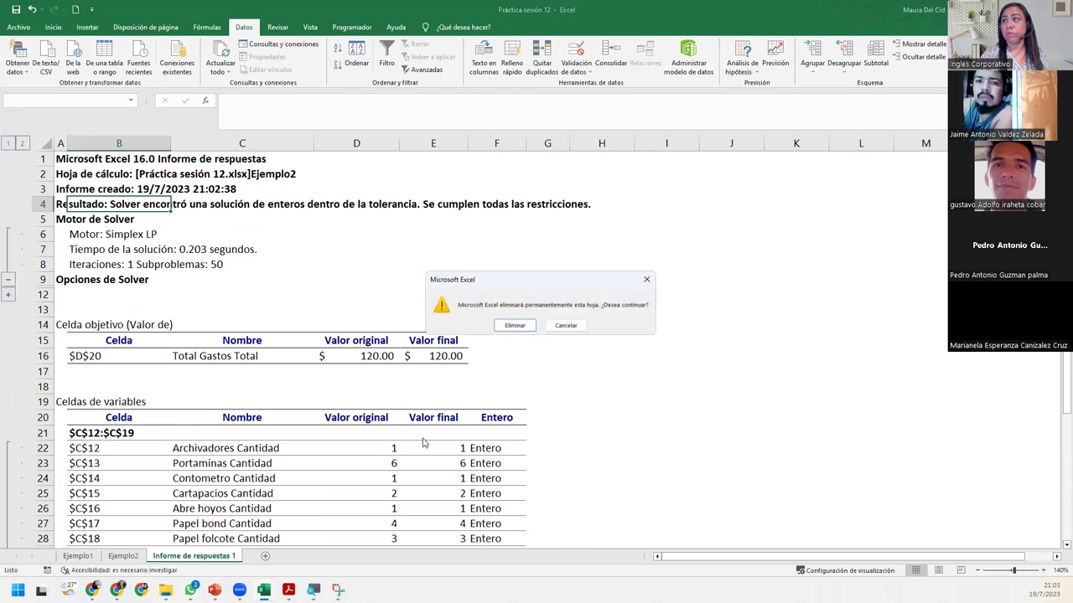
left_click(509, 326)
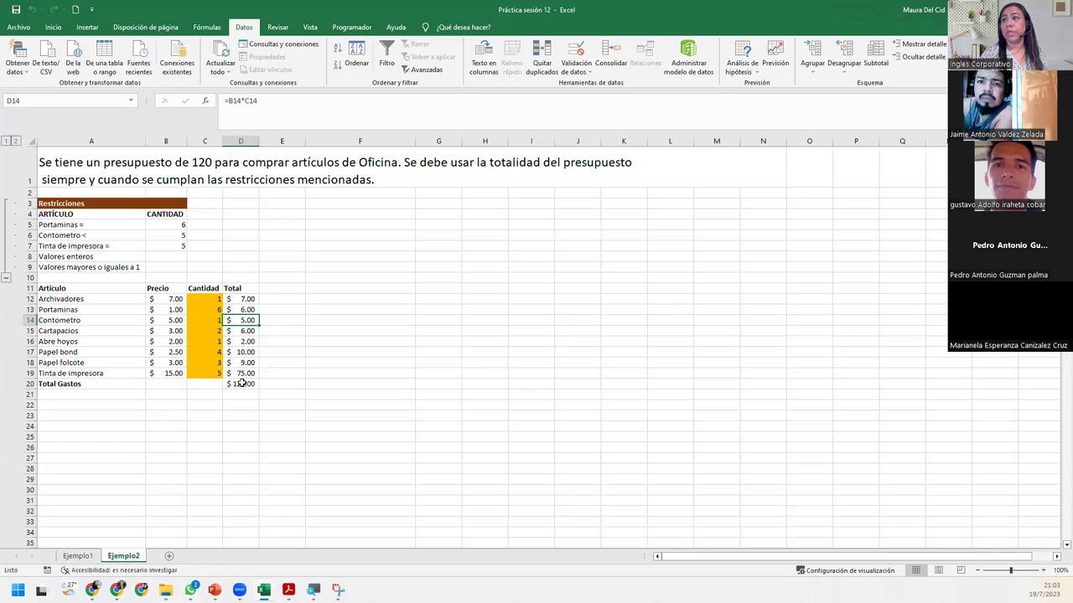
left_click(211, 331)
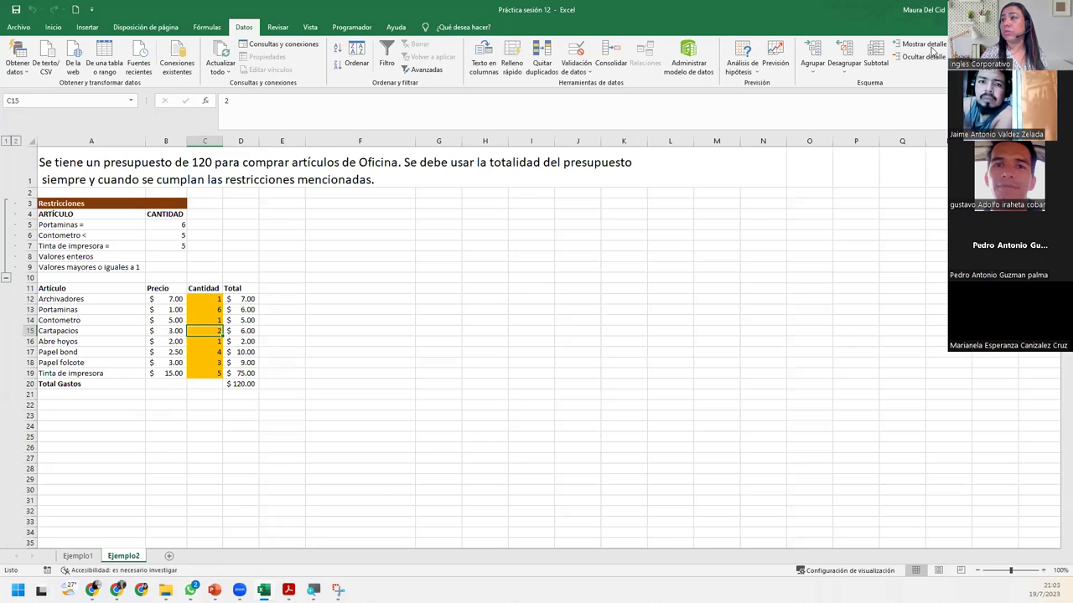
Step: Re-solve the budget with Solver, keeping the solution with outline reports and a Responder answer report
left_click(964, 50)
left_click(398, 387)
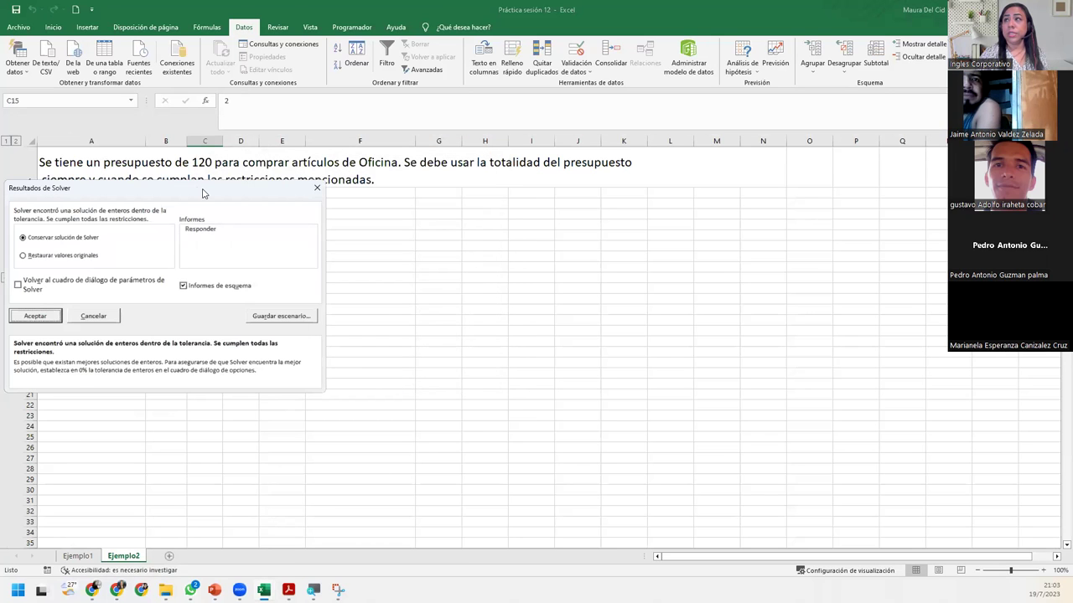
left_click_drag(202, 193, 544, 217)
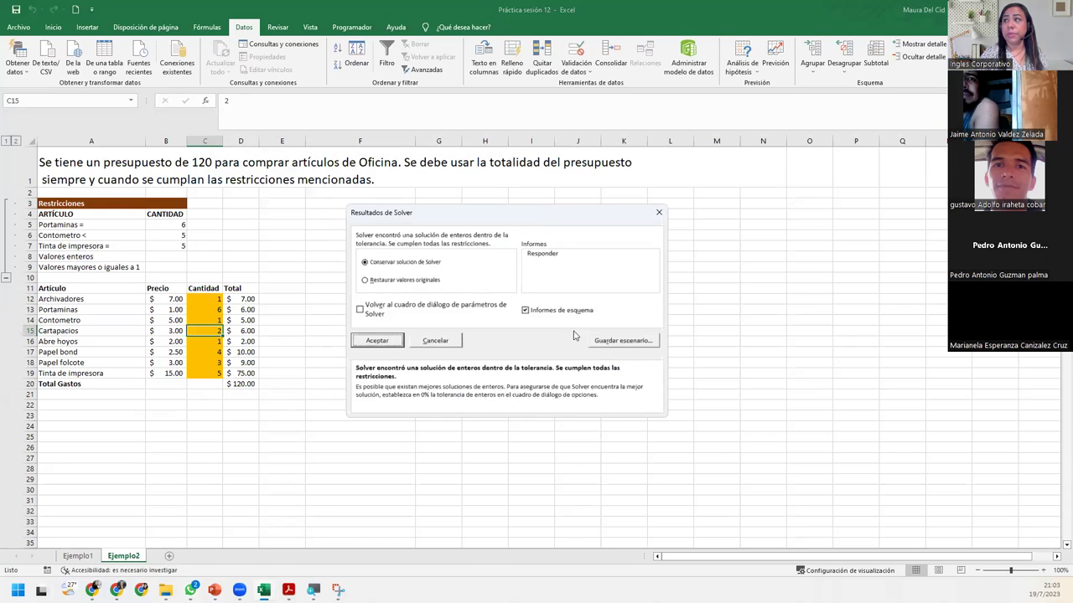
left_click(525, 311)
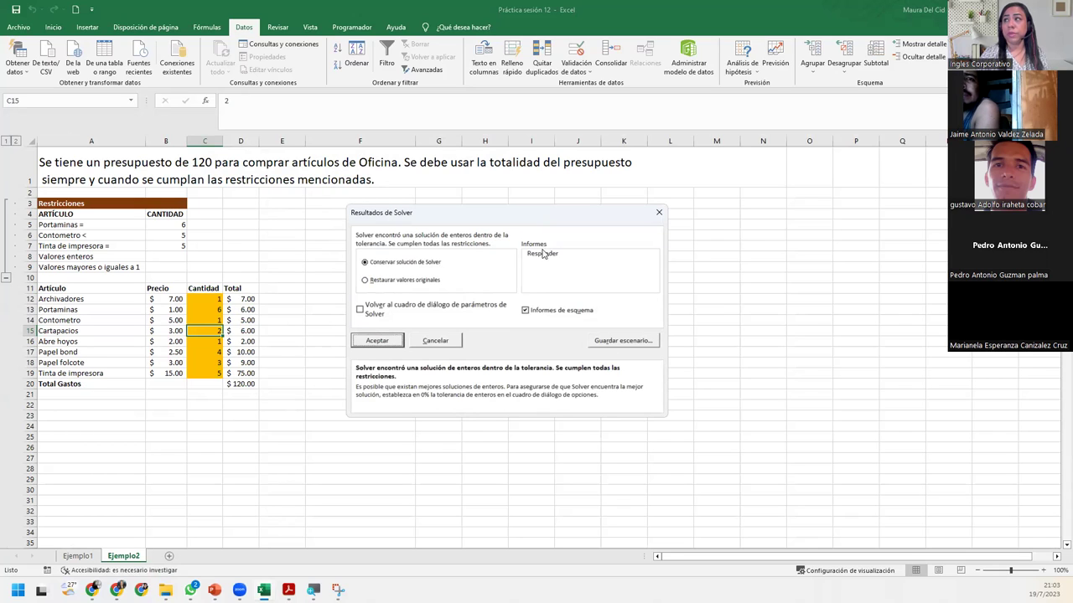
left_click(545, 253)
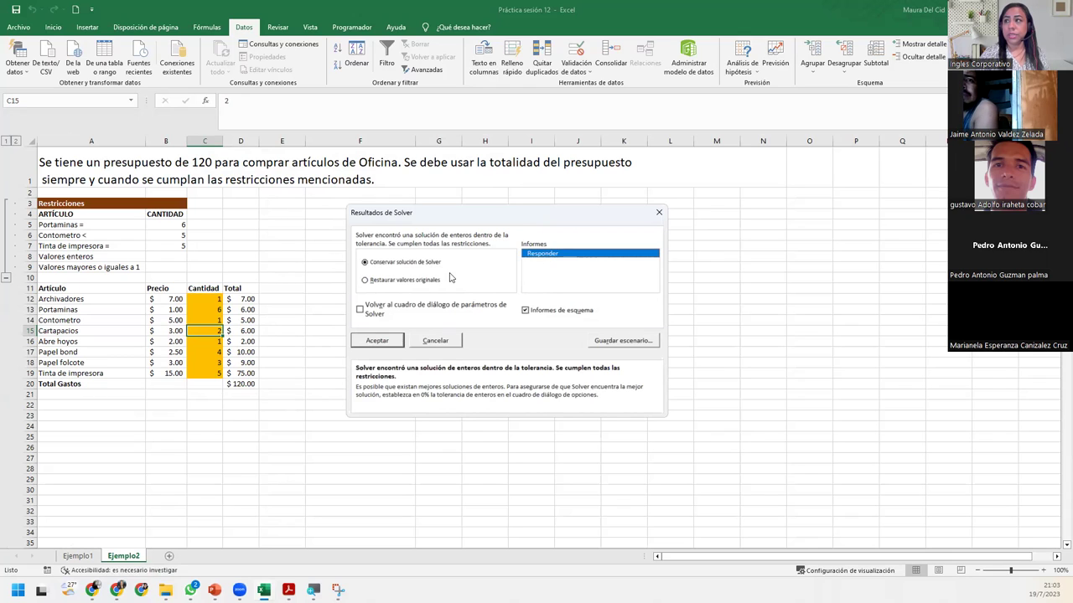
left_click(378, 341)
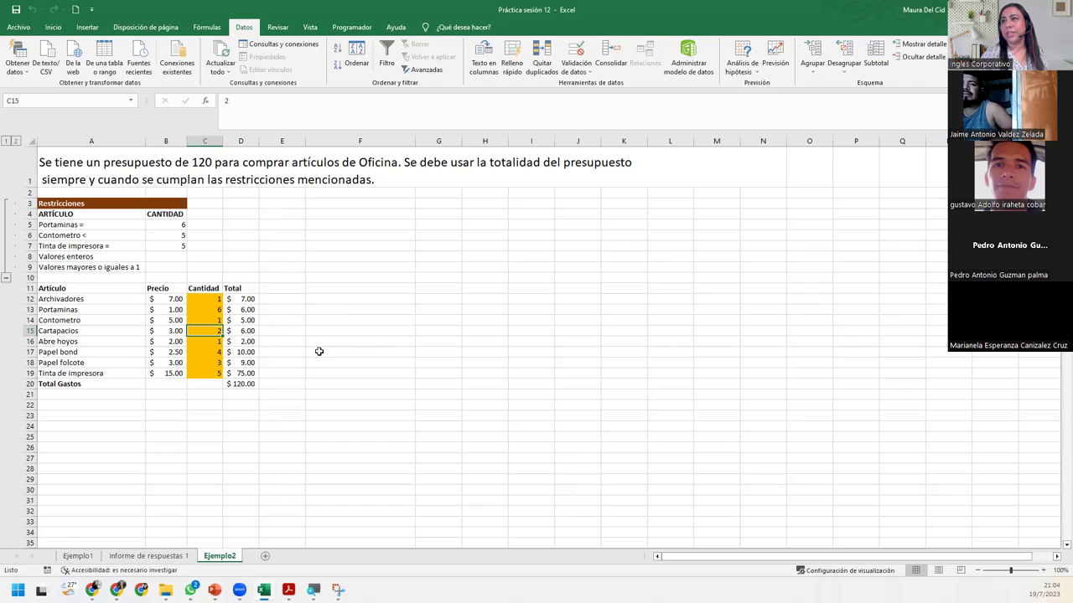
Step: Expand the new answer report to outline level 2 and scroll through all its detail rows
left_click(144, 557)
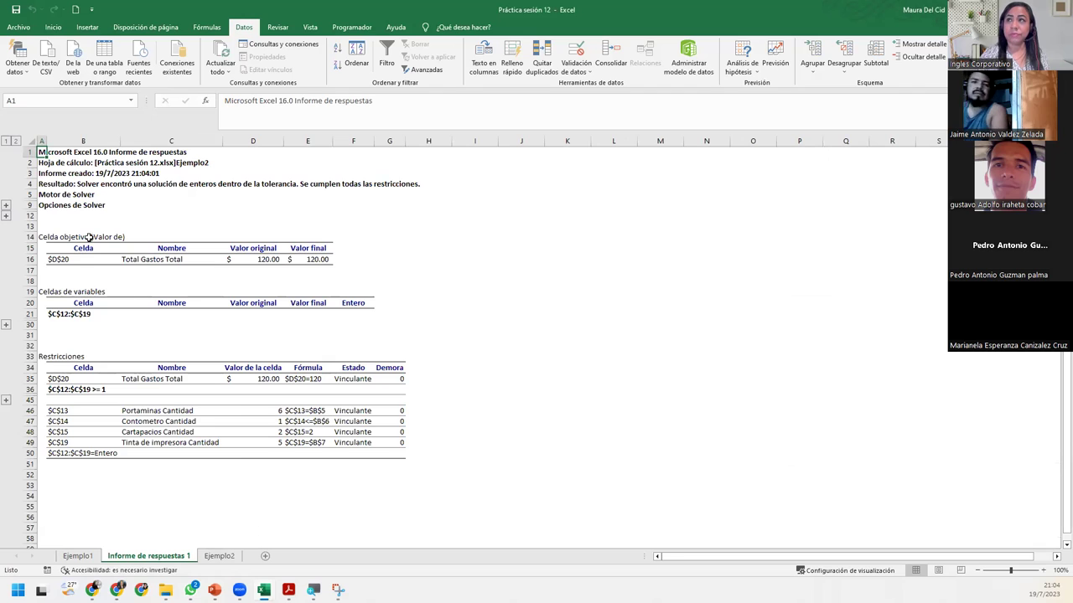
left_click(15, 141)
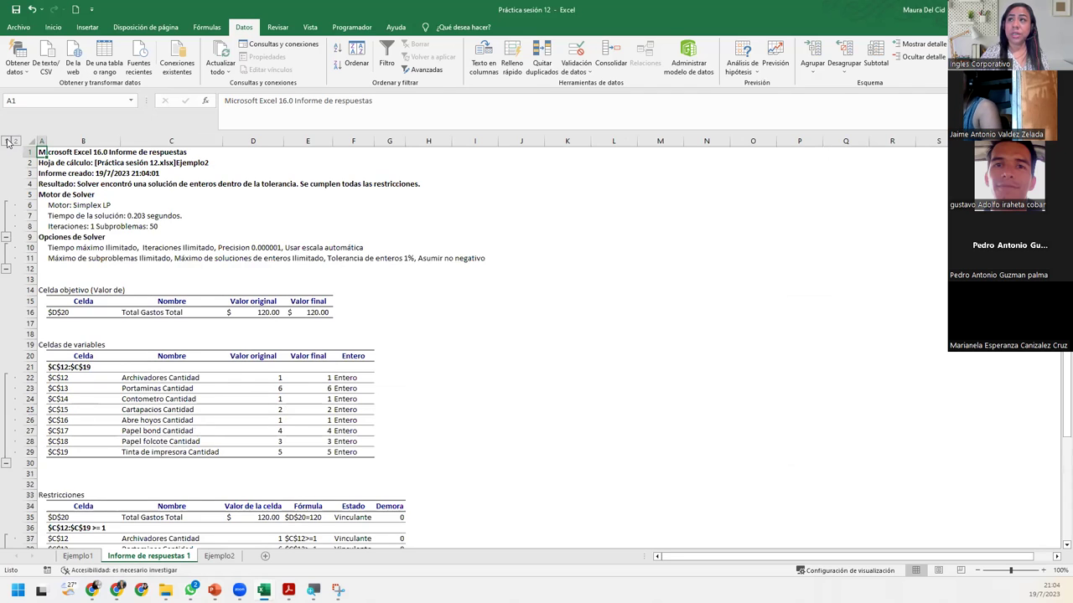
left_click(6, 141)
left_click(15, 141)
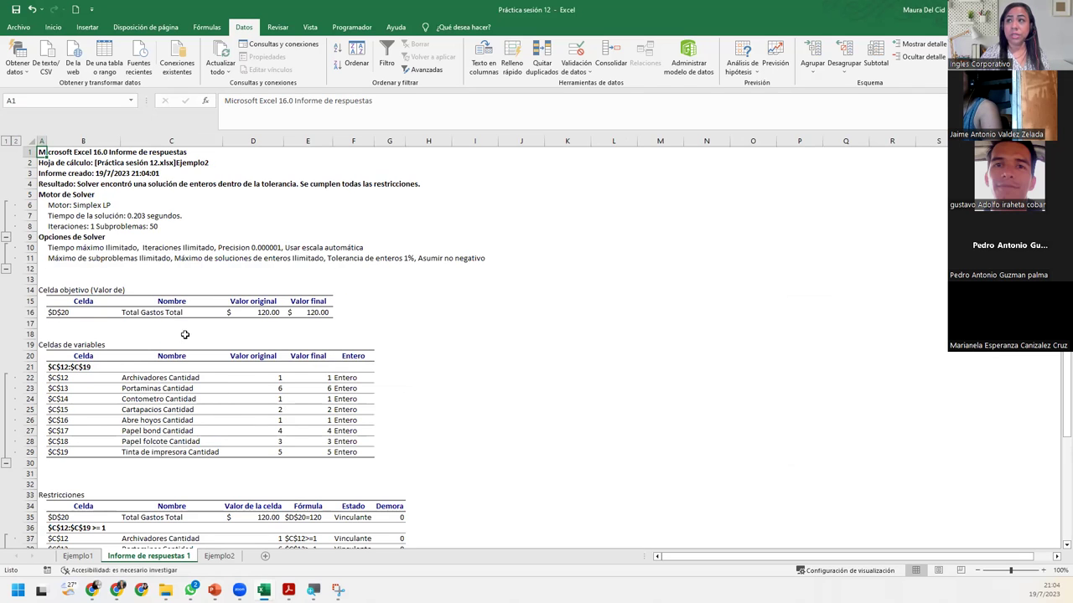
scroll(205, 432, "down", 3)
scroll(205, 432, "down", 4)
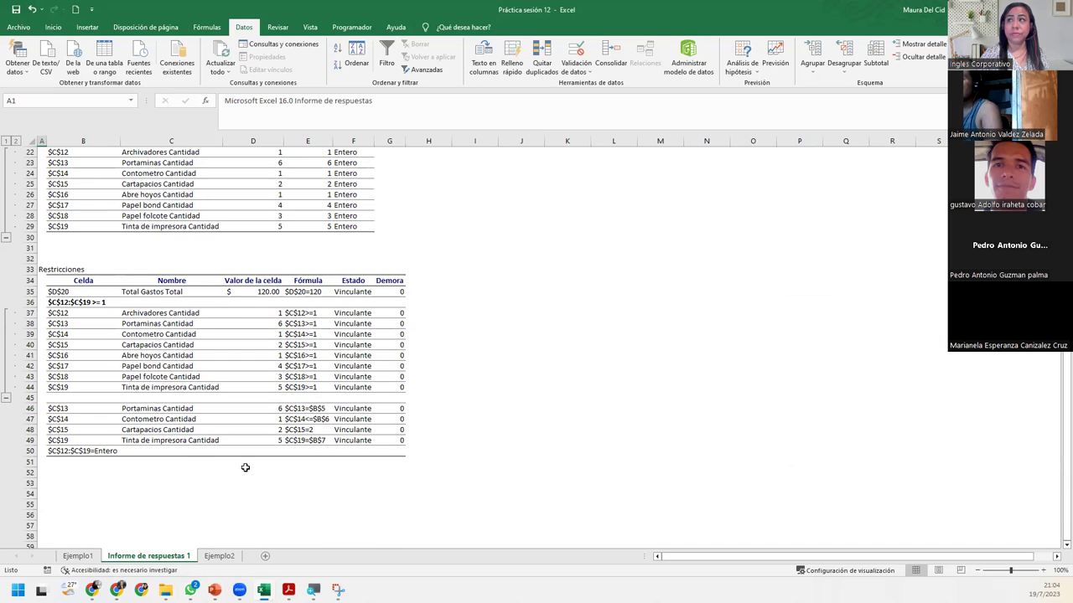
scroll(245, 468, "up", 1)
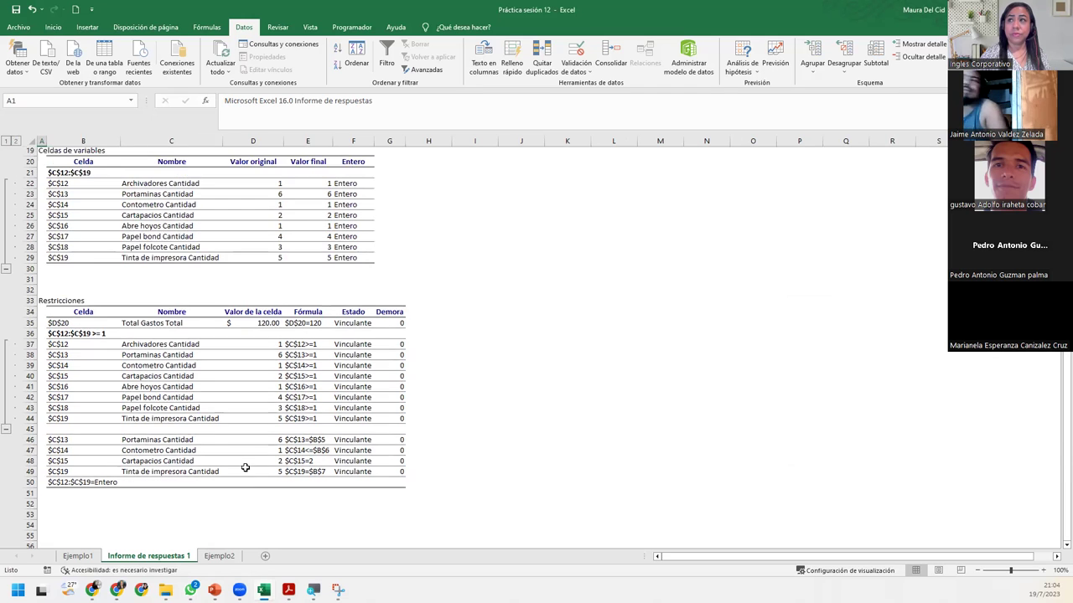
scroll(245, 468, "up", 3)
scroll(245, 467, "up", 3)
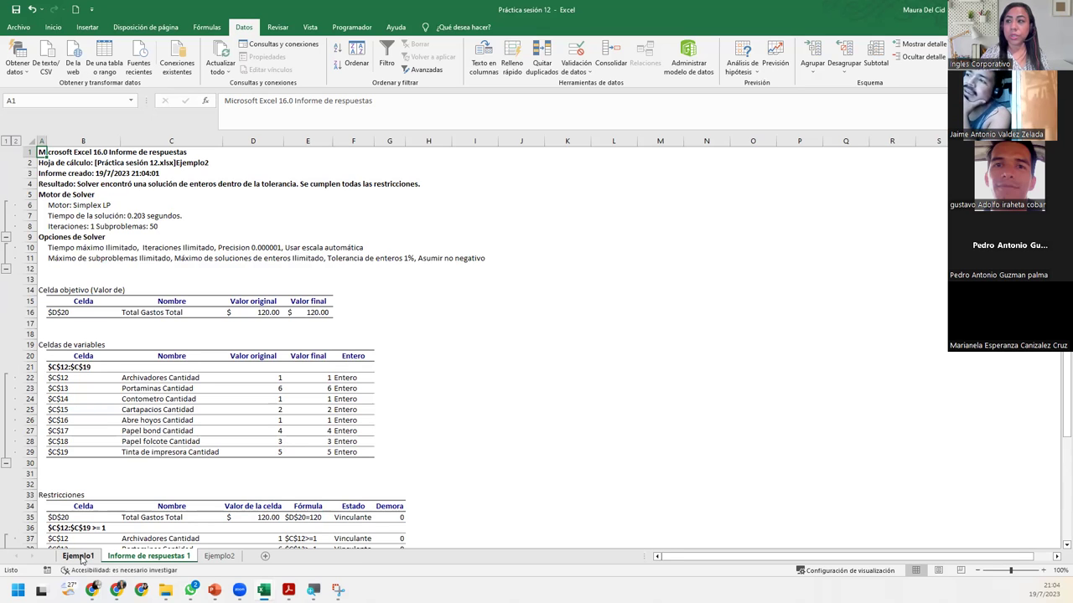
Step: Look over Ejemplo2 and the report again, then settle on the Ejemplo1 pizza sales sheet
left_click(80, 556)
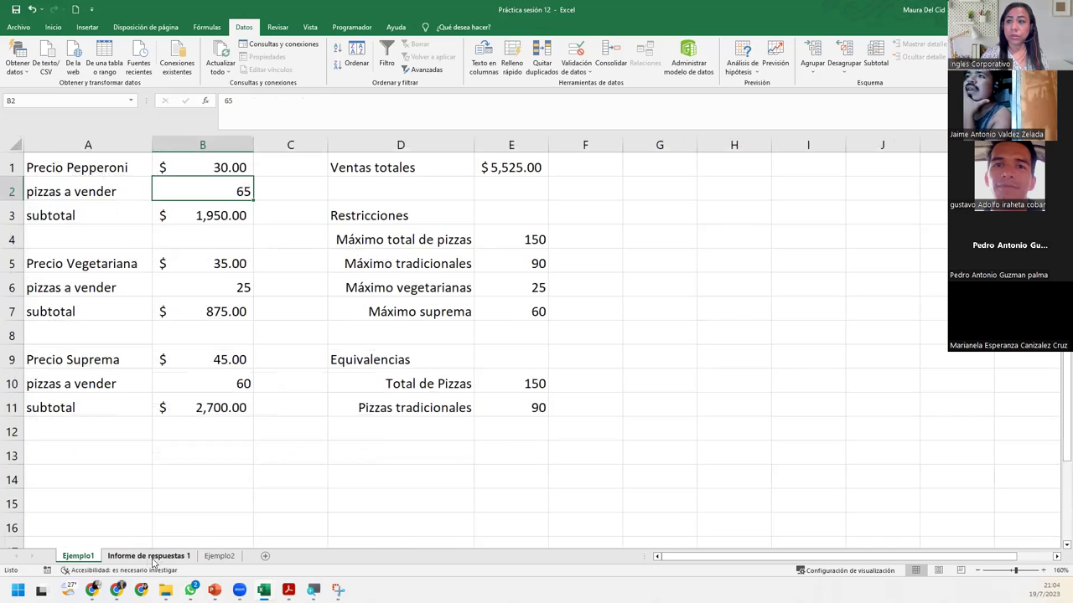
left_click(207, 557)
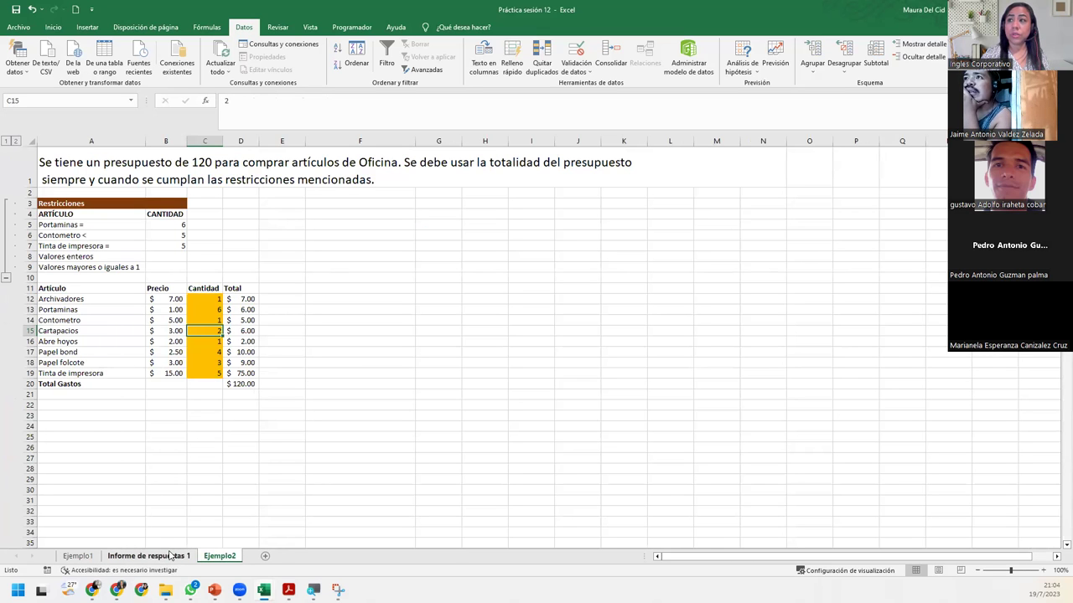
left_click(170, 557)
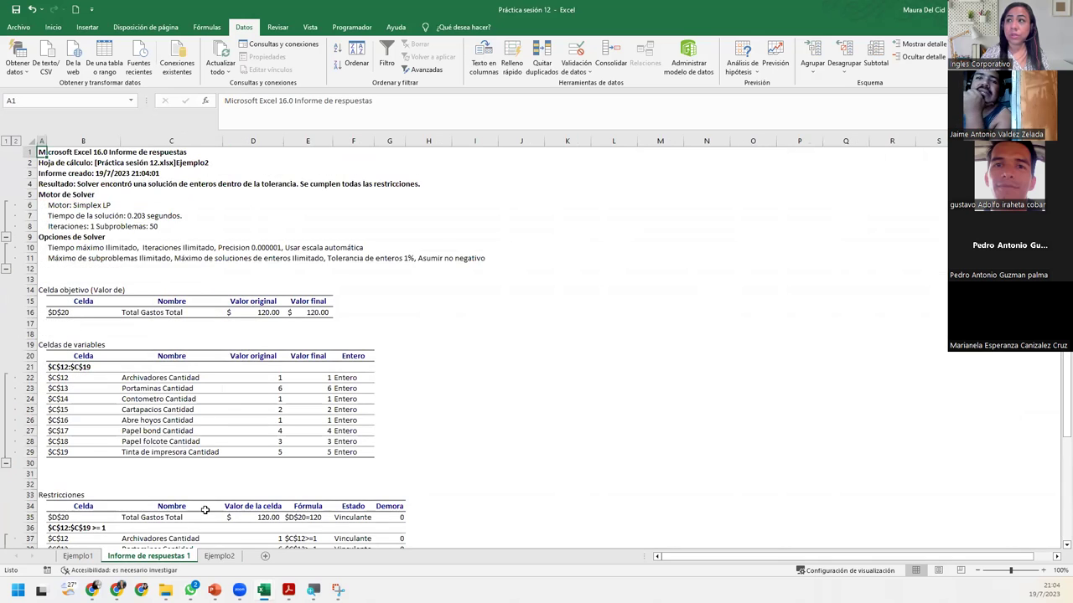
scroll(204, 509, "down", 3)
scroll(205, 509, "down", 2)
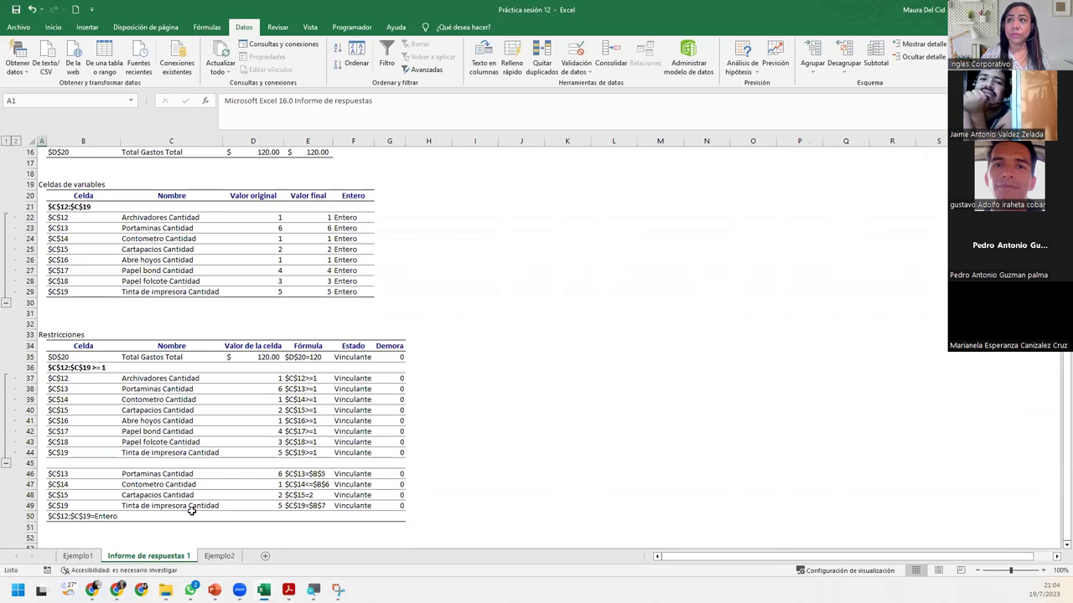
scroll(193, 507, "up", 5)
left_click(77, 556)
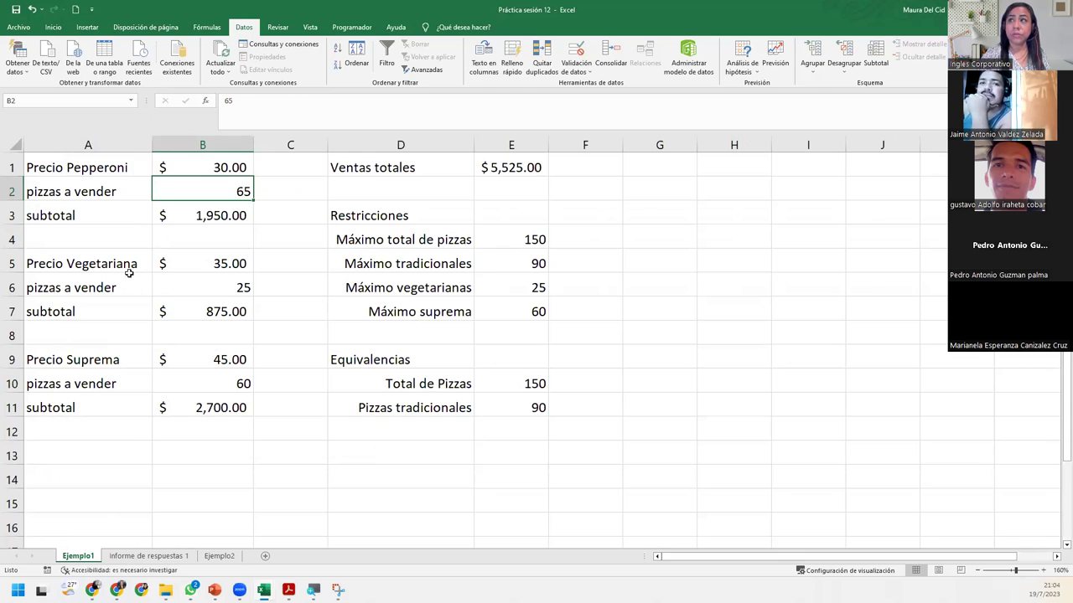
Step: Trial-run Solver on the pizza model maximizing Ventas totales in E1, then discard the results
left_click(503, 170)
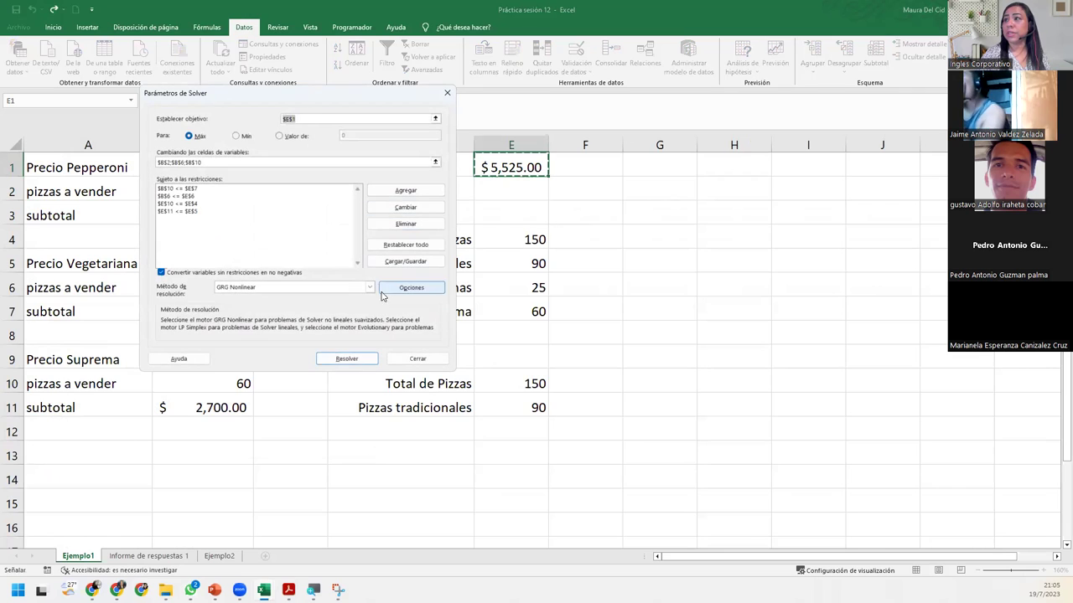
left_click(348, 359)
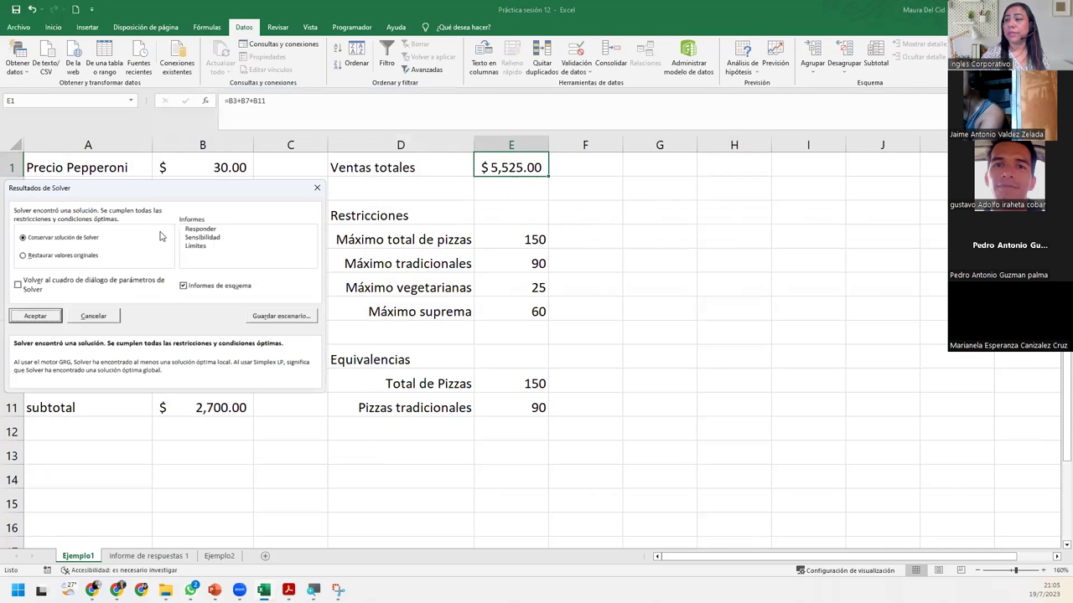
left_click_drag(146, 192, 425, 229)
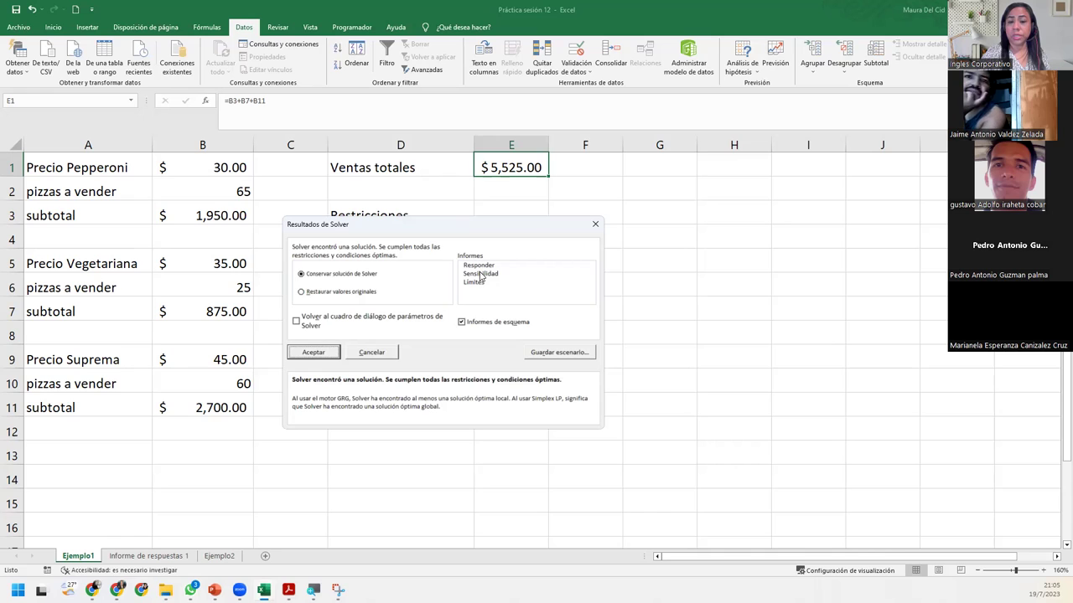
left_click(373, 352)
left_click(532, 333)
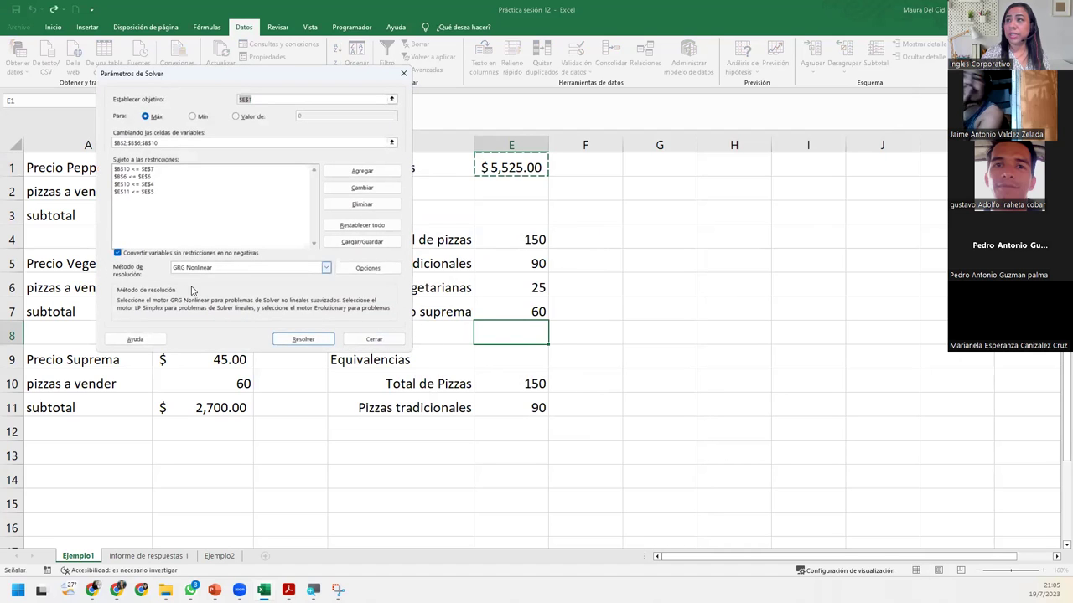
Step: Solve the pizza model again with GRG Nonlinear and choose the Responder answer report
left_click(250, 269)
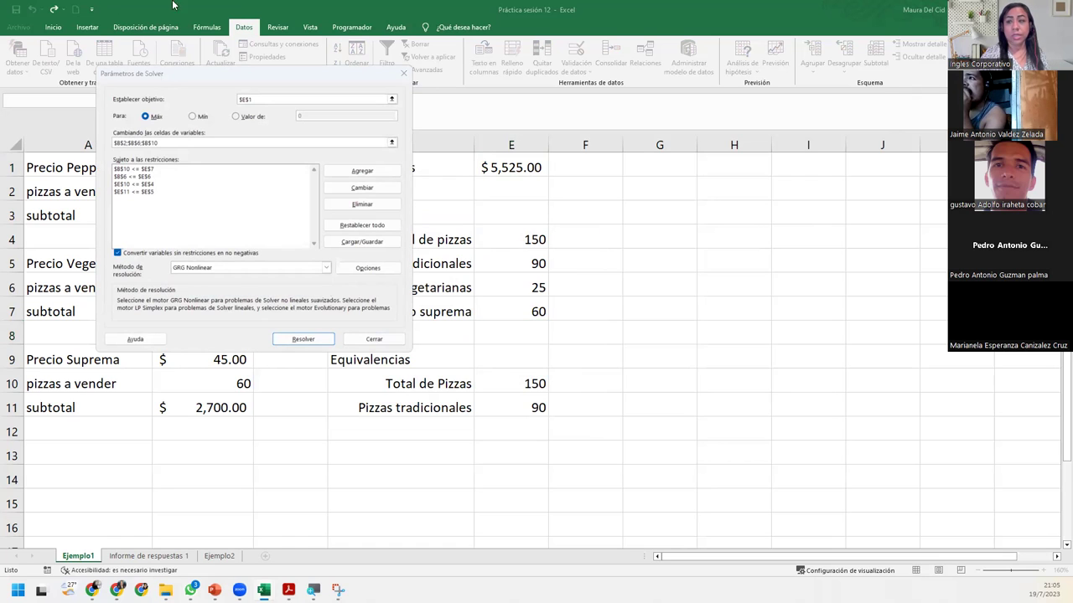
left_click(326, 268)
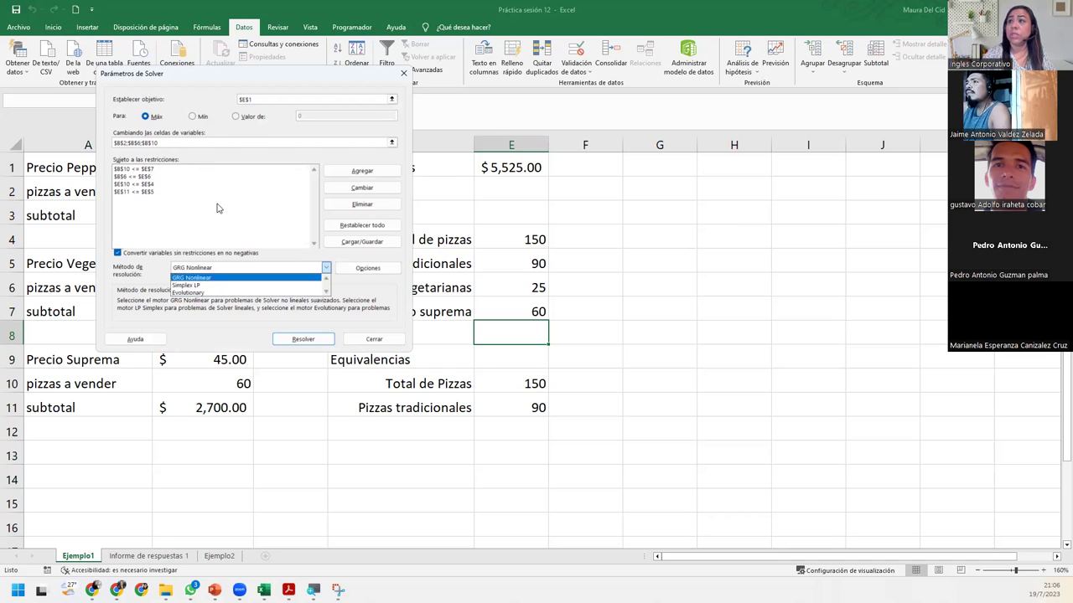
left_click(202, 277)
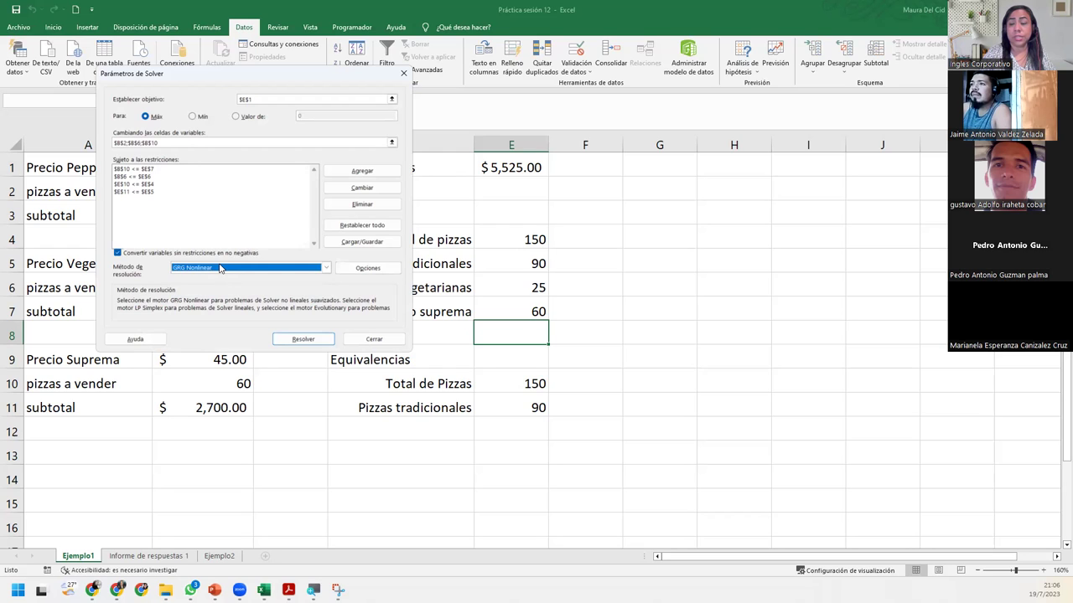
left_click_drag(276, 84, 536, 173)
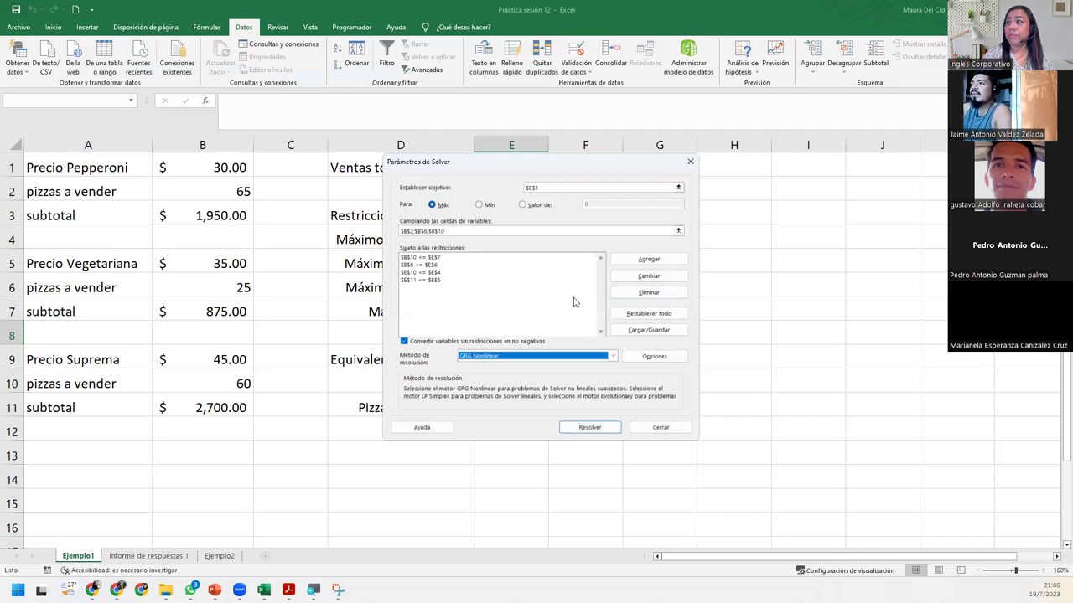
left_click(589, 429)
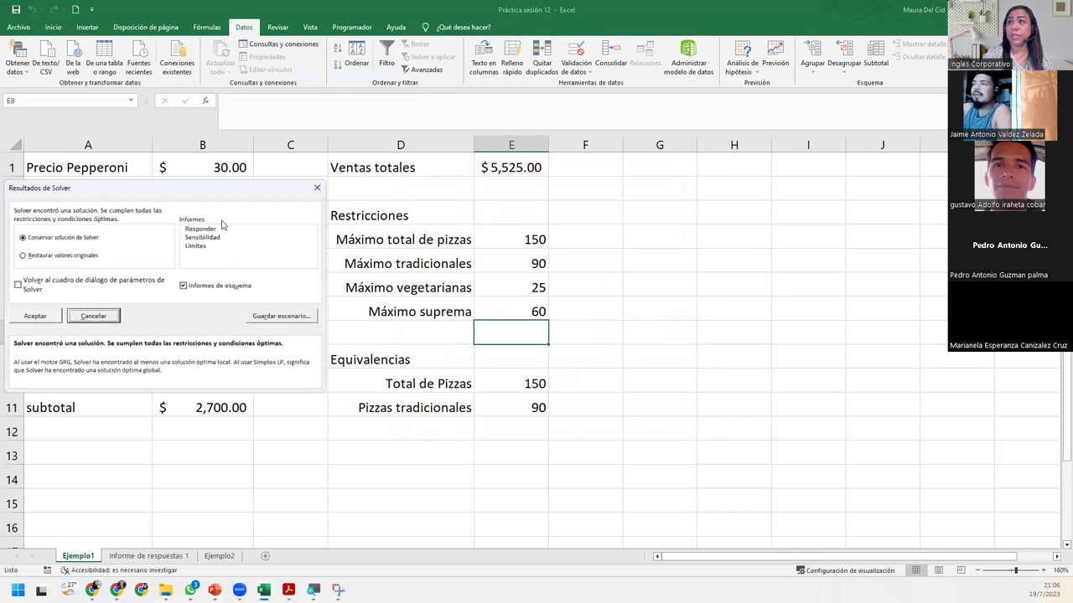
left_click_drag(186, 199, 512, 241)
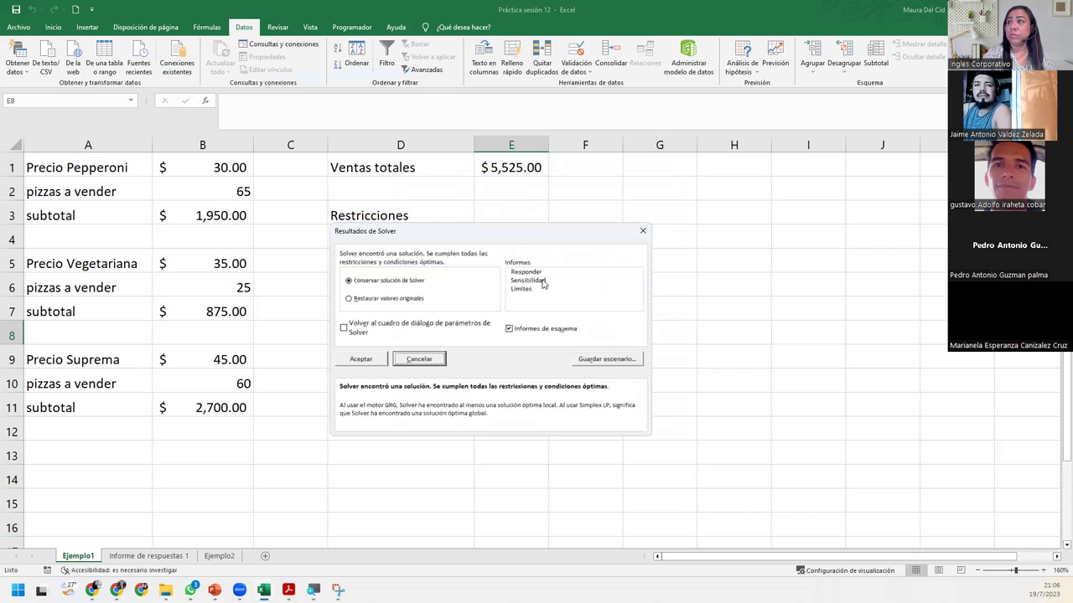
left_click(529, 273)
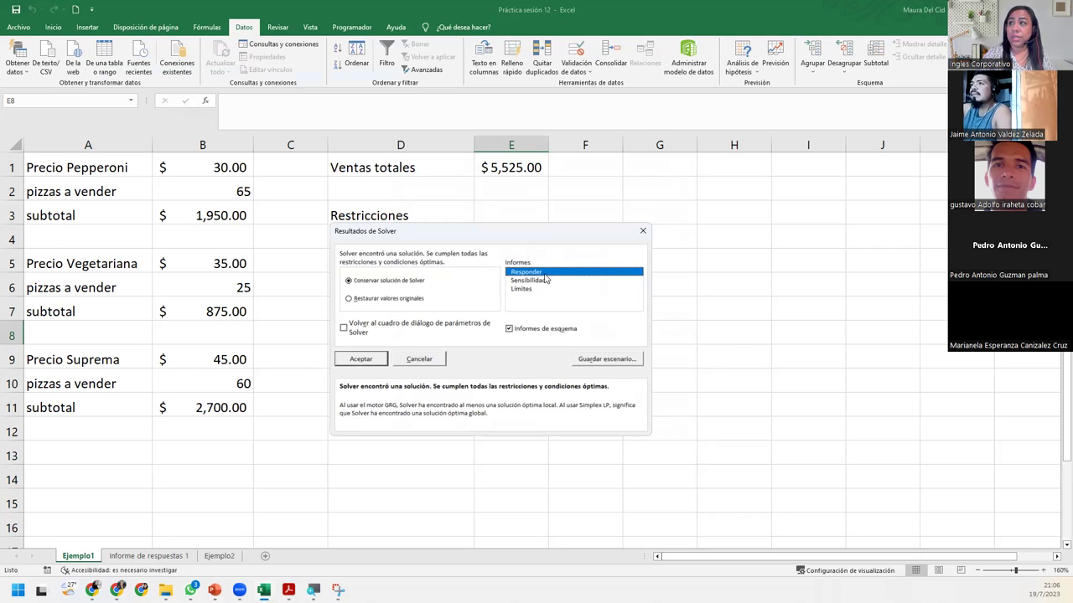
Step: Generate Informe de respuestas 2, expand its engine and options rows, then select C22 on Ejemplo2
left_click(361, 359)
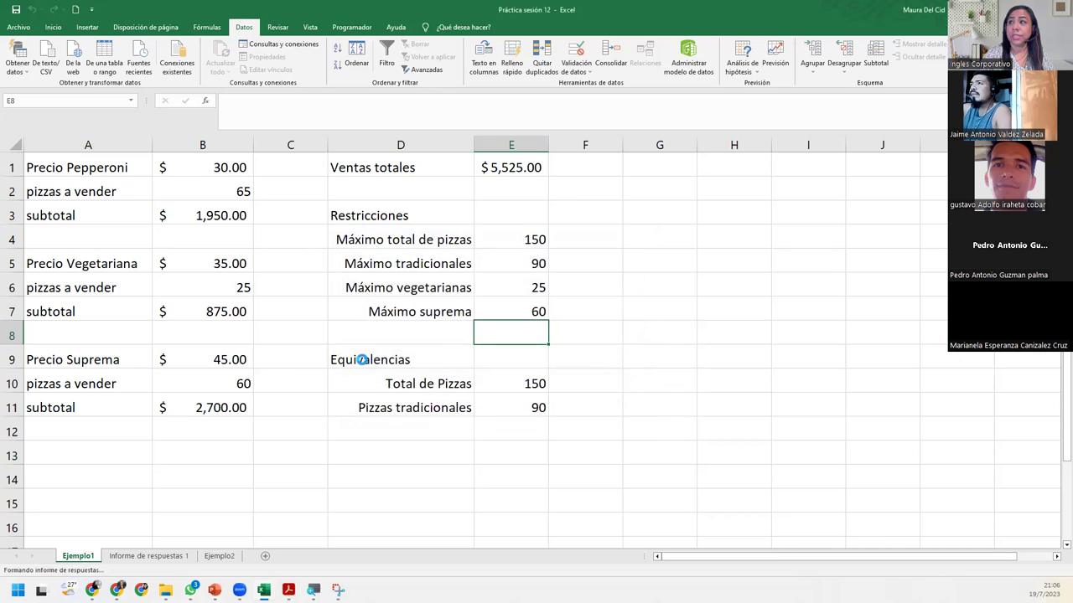
left_click(109, 556)
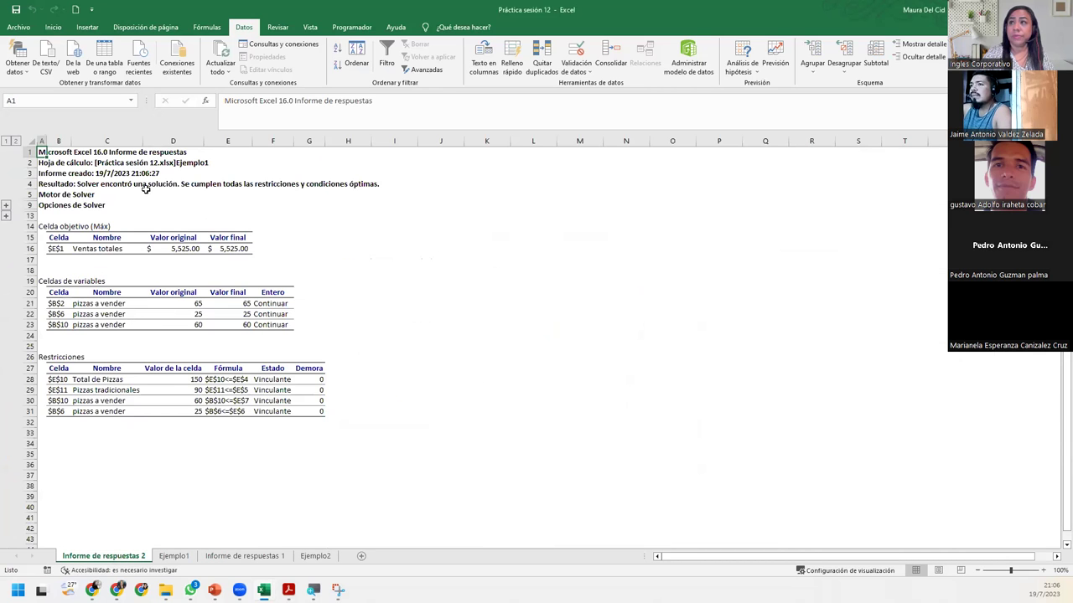
left_click(20, 145)
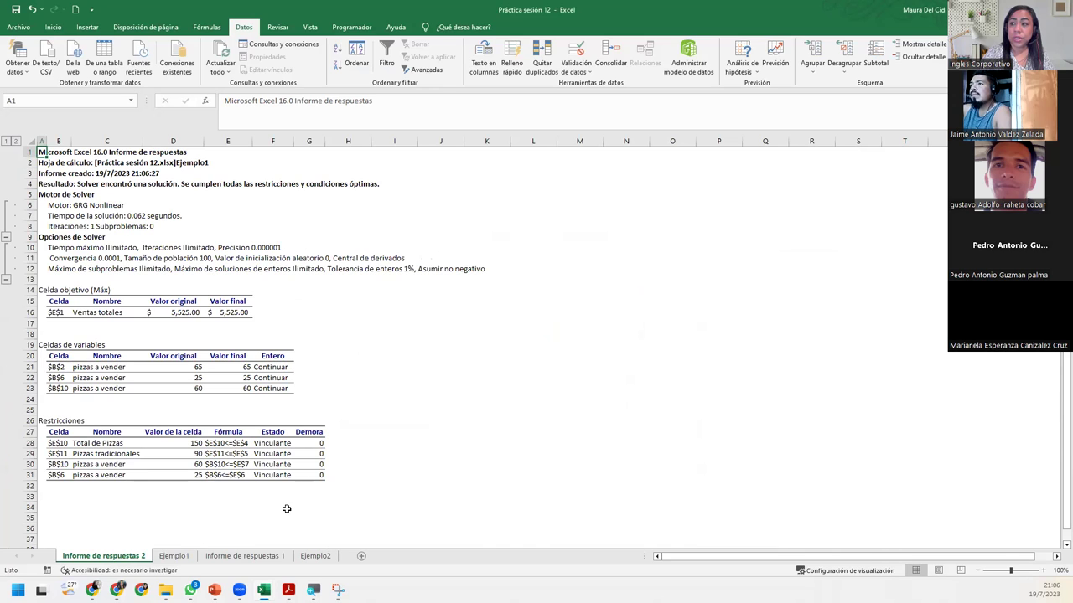
left_click(312, 557)
left_click(215, 402)
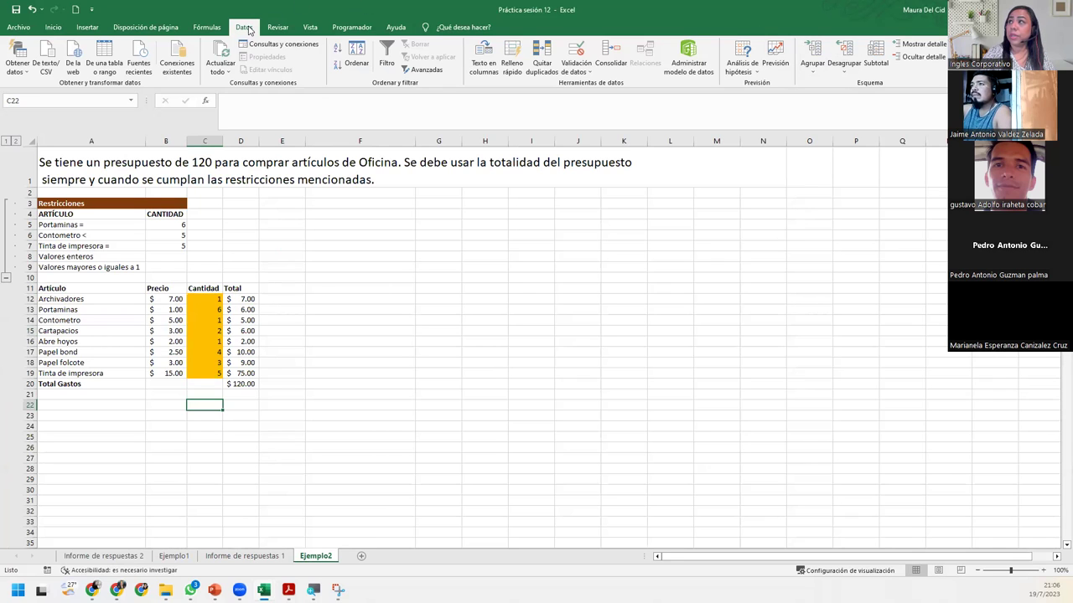
Step: In the Scenario Manager, show PrimeraOpción, then SegundoEscenario, then PrimeraOpción again on the table
left_click(745, 50)
left_click(758, 87)
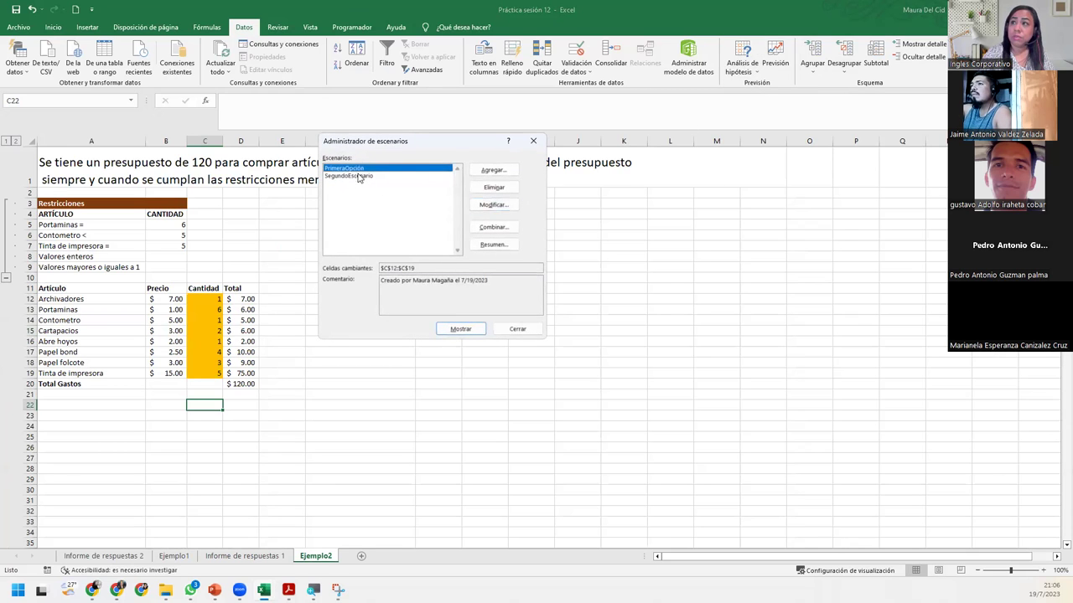
left_click_drag(378, 147, 429, 208)
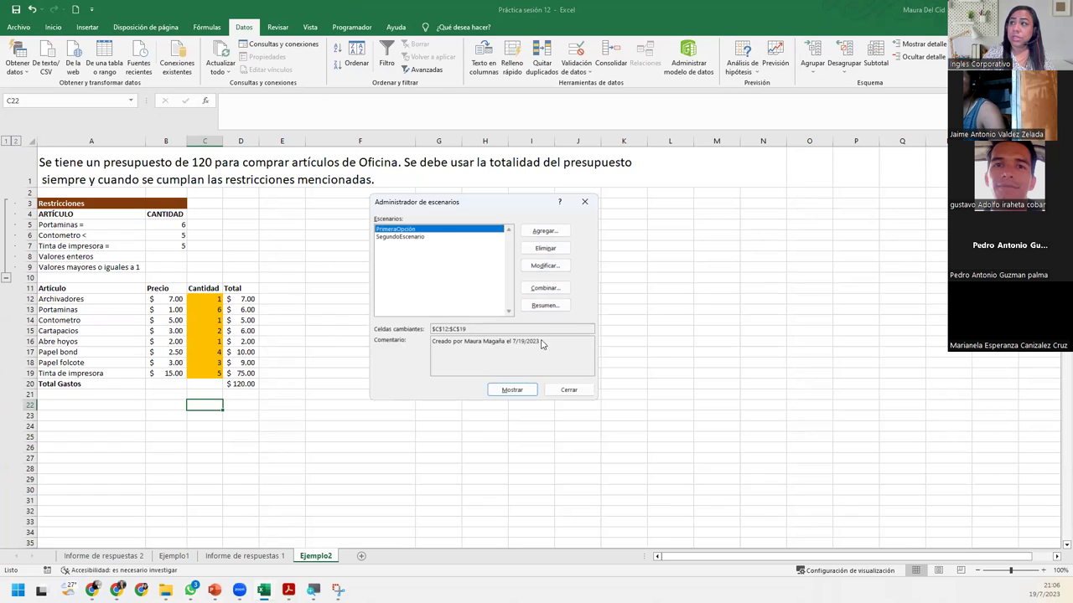
left_click(514, 389)
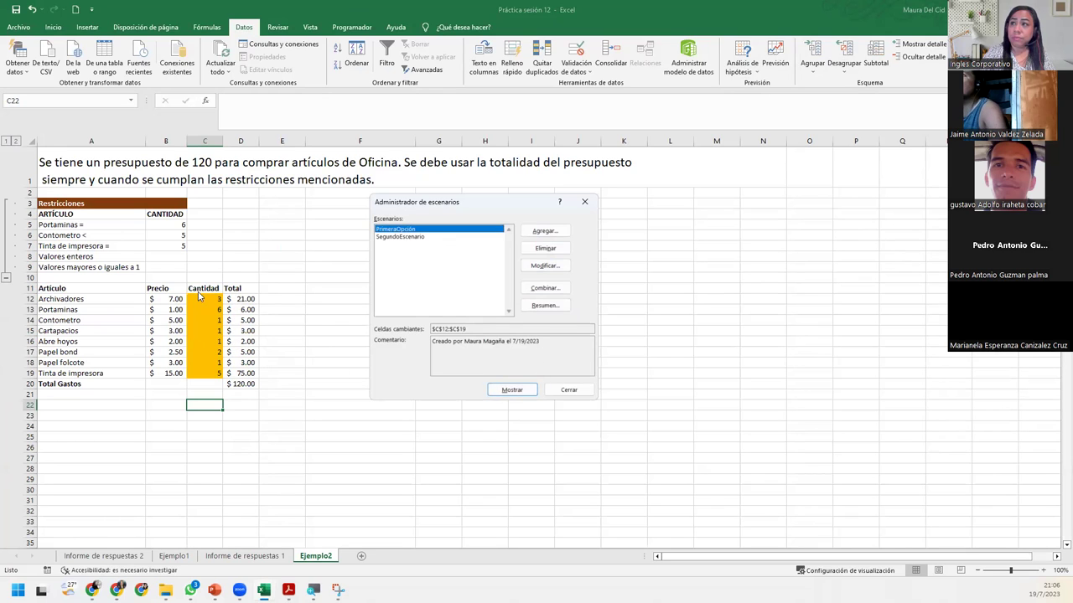
left_click(397, 238)
left_click(507, 390)
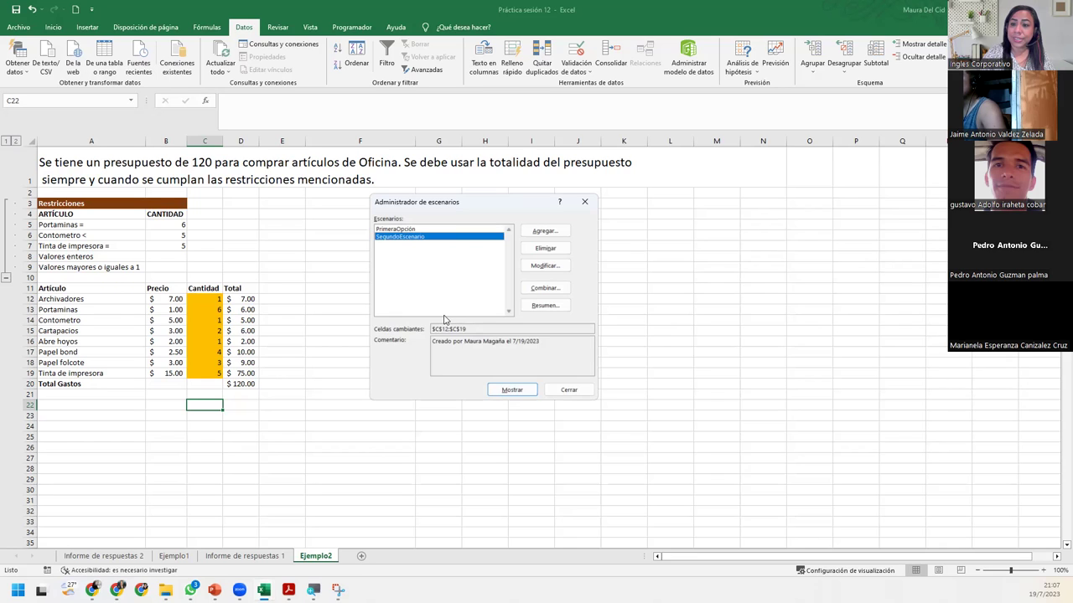
left_click(398, 230)
left_click(503, 386)
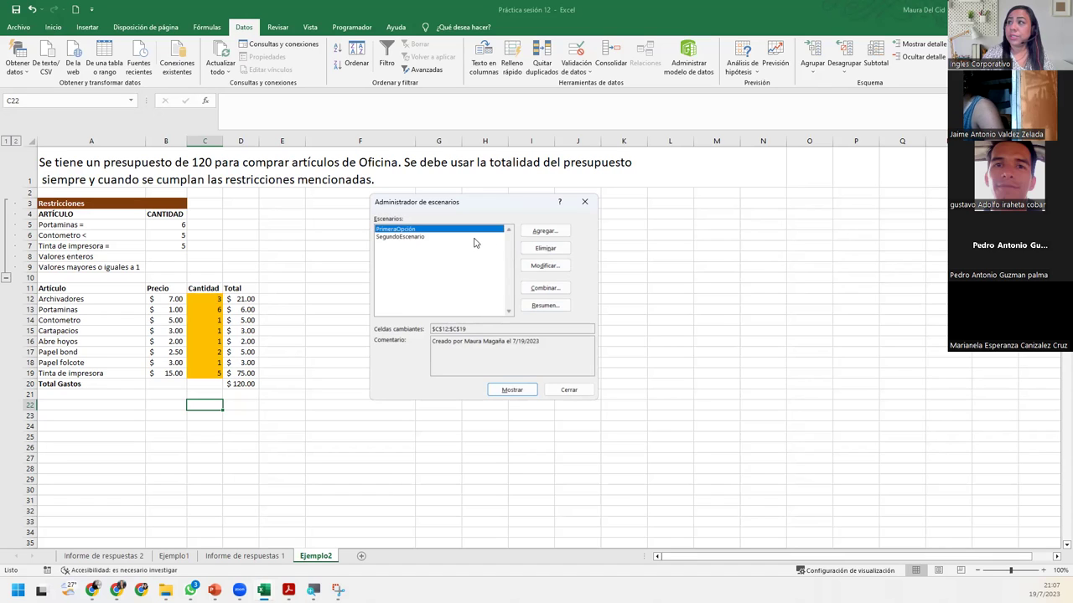
Step: Create the scenario summary sheet with D20 as the result cell and compare both scenario columns
left_click(553, 308)
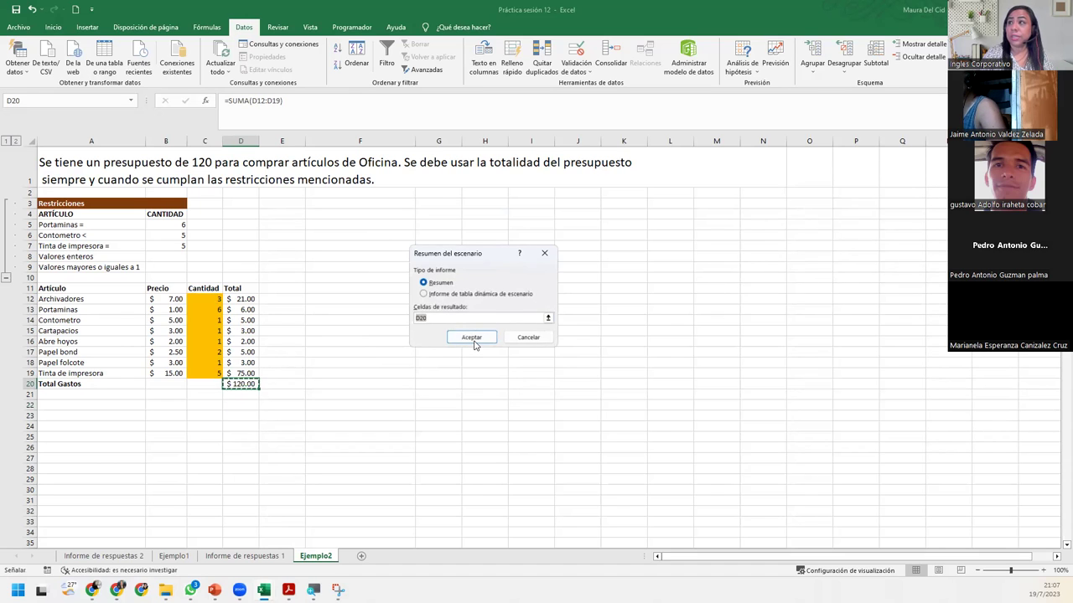
left_click(472, 338)
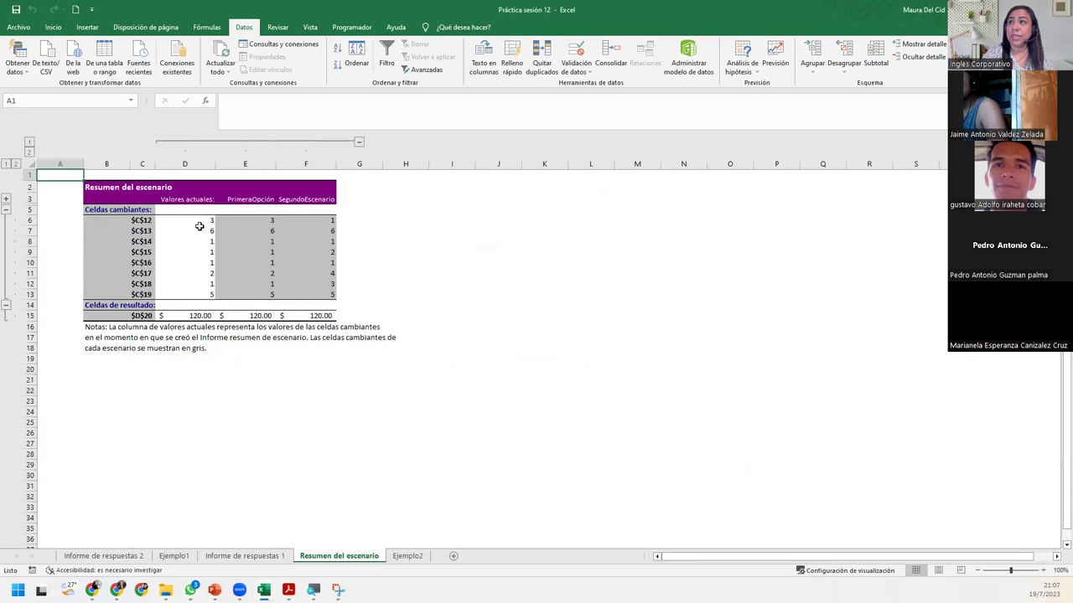
left_click(252, 162)
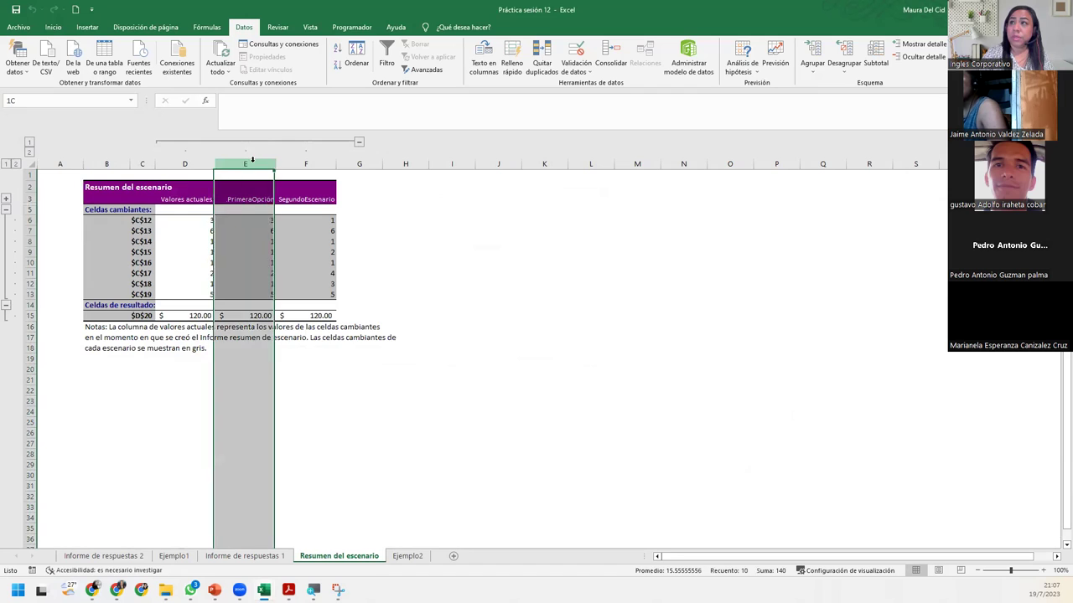
left_click(312, 162)
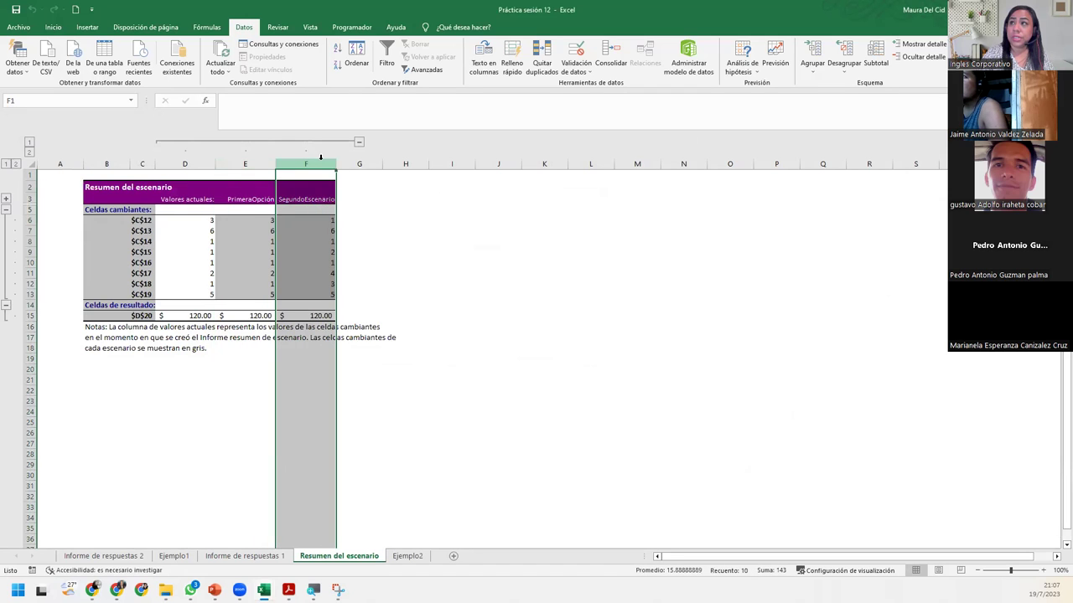
left_click(243, 222)
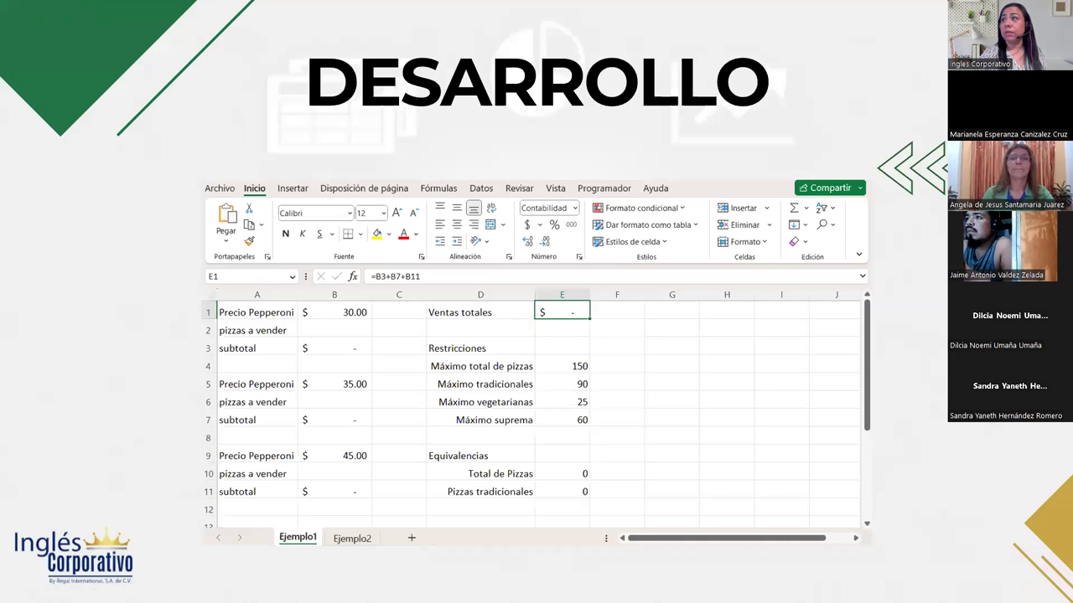
Step: Advance the slideshow to the CIERRE Y CONCLUSIONES slide
key("Right")
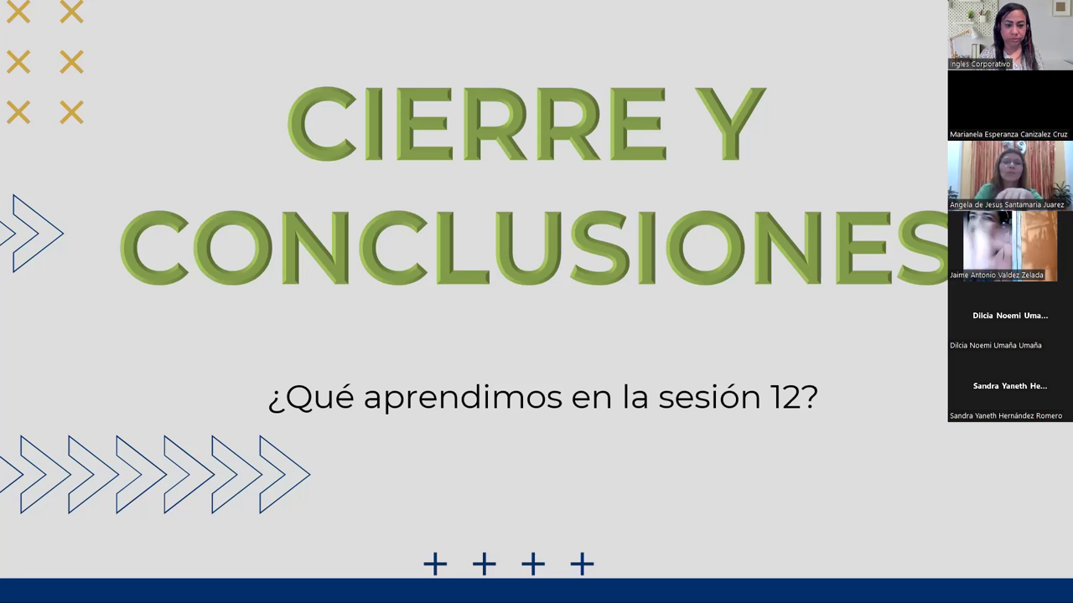
Step: Switch from the slideshow back to Excel's Ejemplo1 pizza sales sheet
key("alt+Tab")
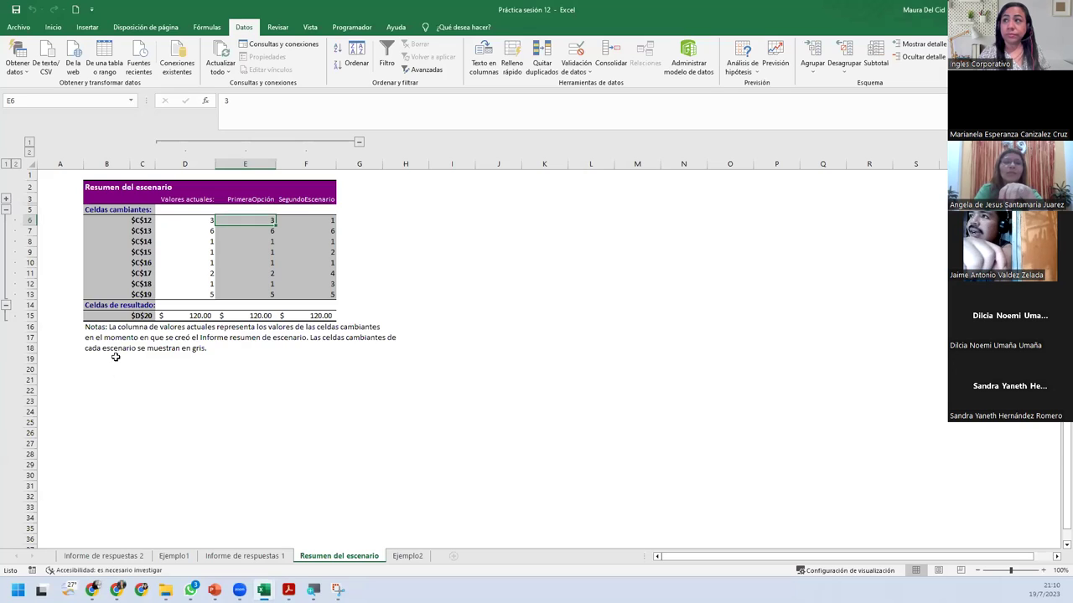
left_click(174, 555)
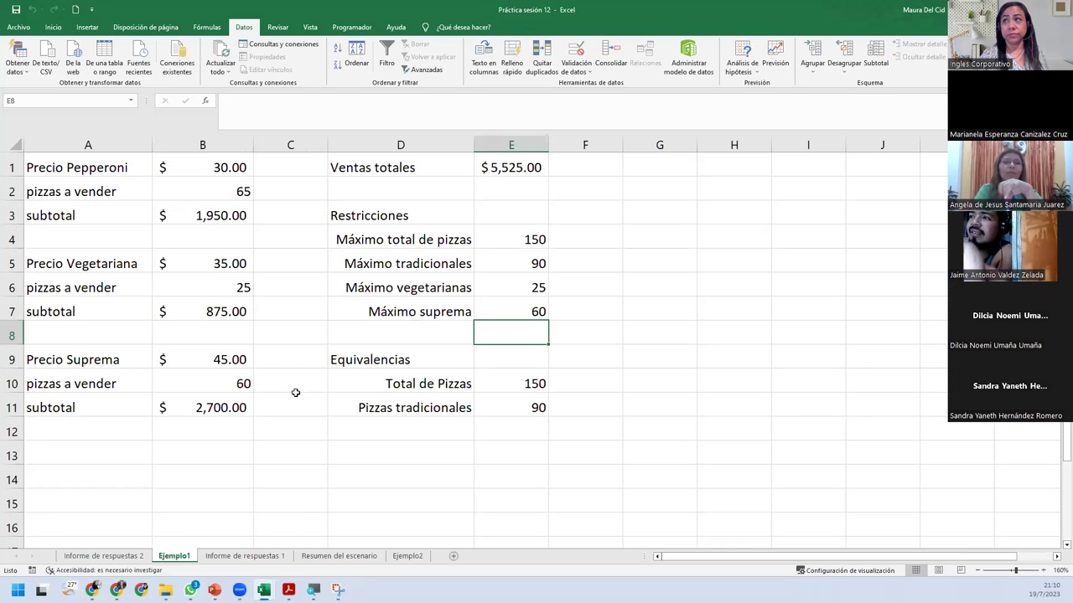